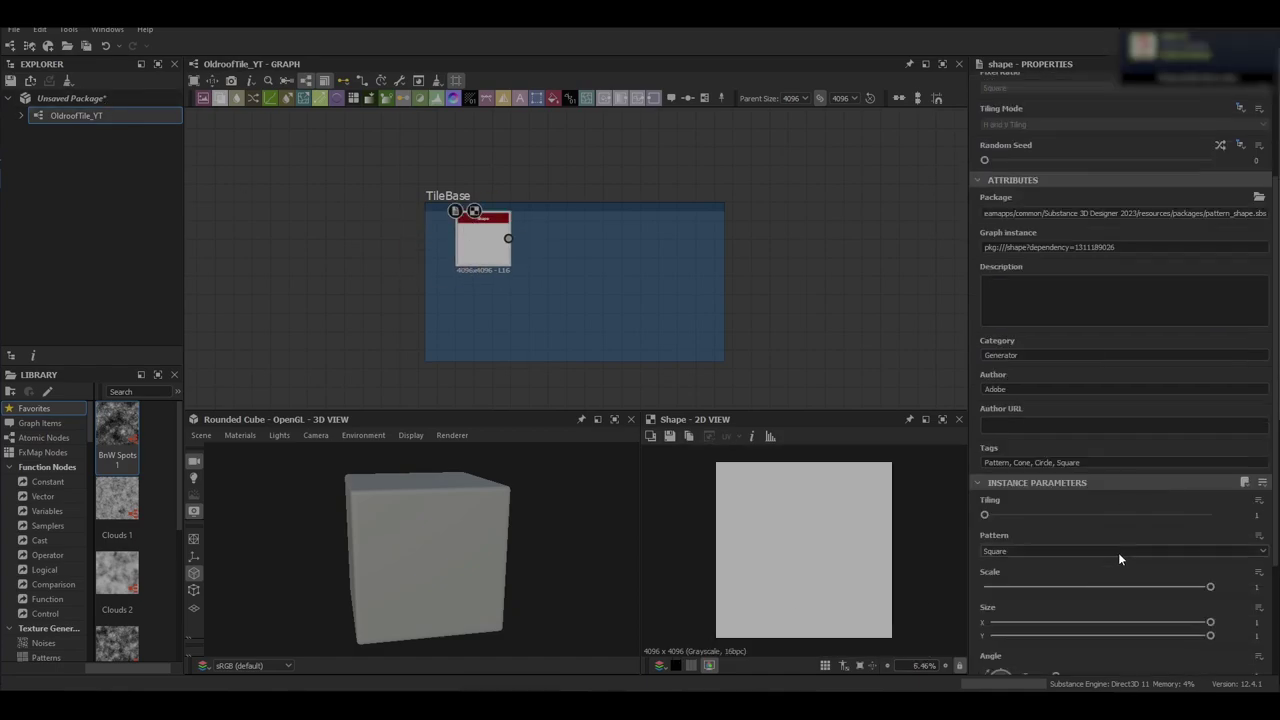
Set the Shape node's size to X 0.8 and Y 0.72, and make more room around it in the TileBase frame
scroll(1118, 552, "down", 1)
left_click_drag(1175, 584, 1147, 597)
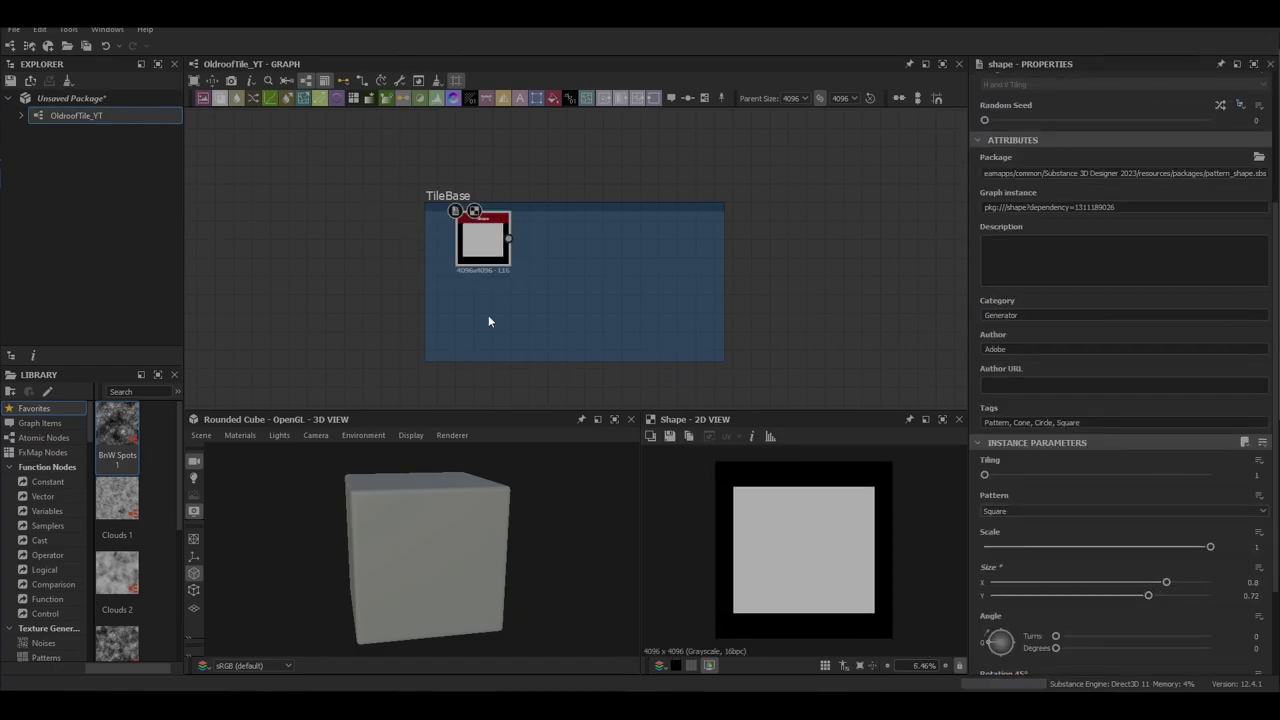
middle_click_drag(451, 337, 437, 334)
left_click_drag(472, 262, 453, 274)
middle_click_drag(397, 321, 428, 289)
Add a linear gradient node with a bright central band below the Shape node in the TileBase frame
left_click(428, 289)
key("space")
type("gr")
key("Down")
key("Down")
key("Down")
key("Down")
key("Down")
key("Down")
key("Down")
key("Down")
key("Return")
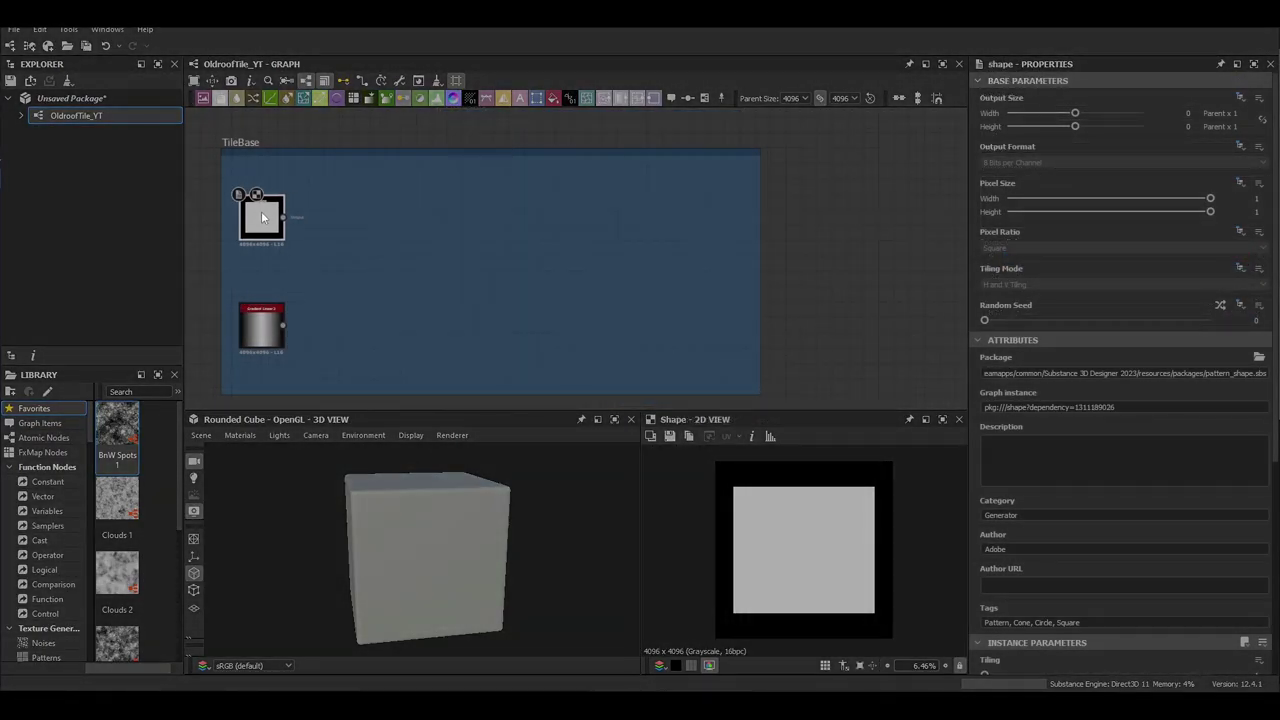
Add a Trapezoid Transform Grayscale node after the Shape and set its top stretch to 0.15
key("space")
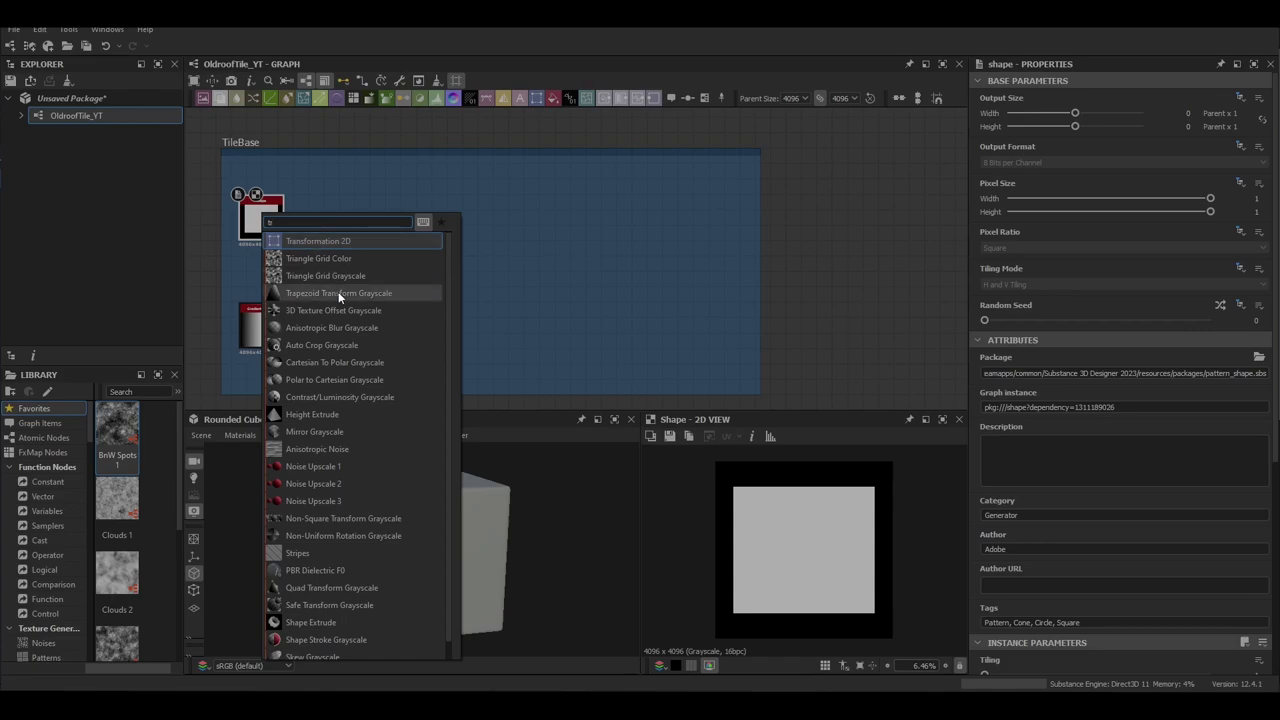
left_click(338, 293)
scroll(990, 595, "down", 2)
left_click_drag(990, 595, 1018, 600)
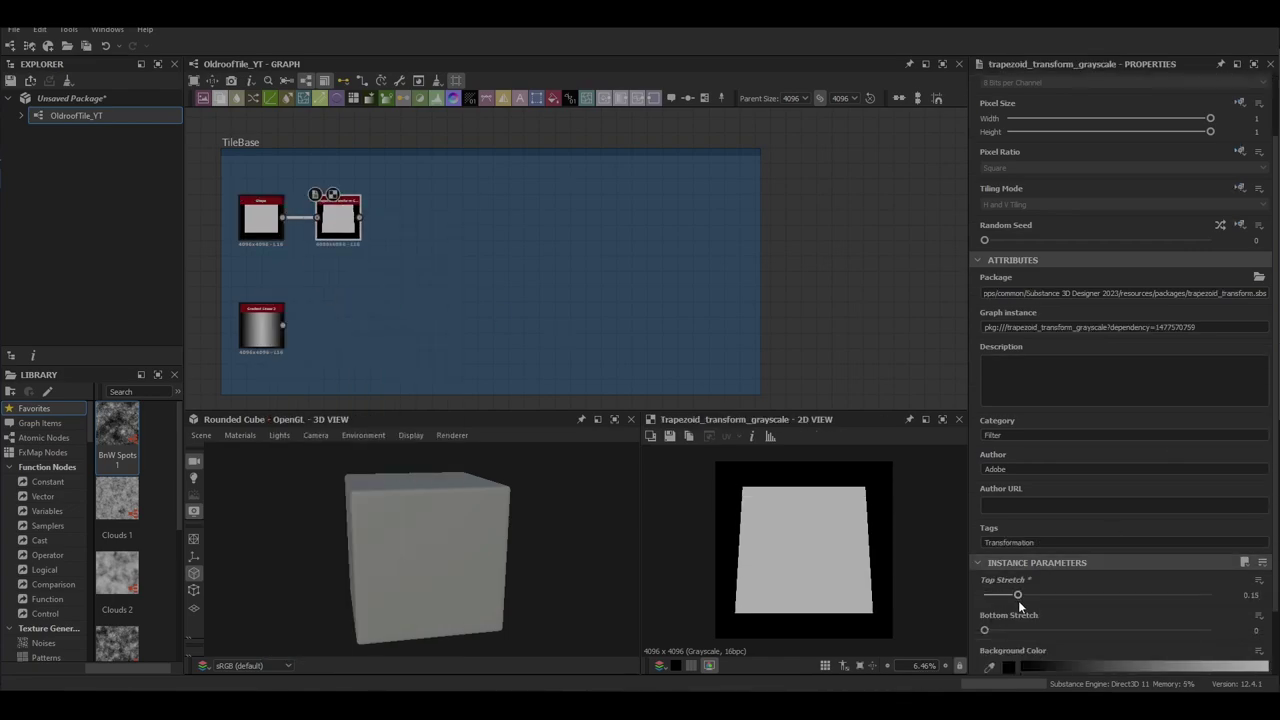
scroll(1018, 600, "down", 2)
Add a Non Uniform Blur Grayscale after the gradient, feed the gradient into both inputs, and set its intensity to 100
middle_click_drag(303, 329, 338, 298)
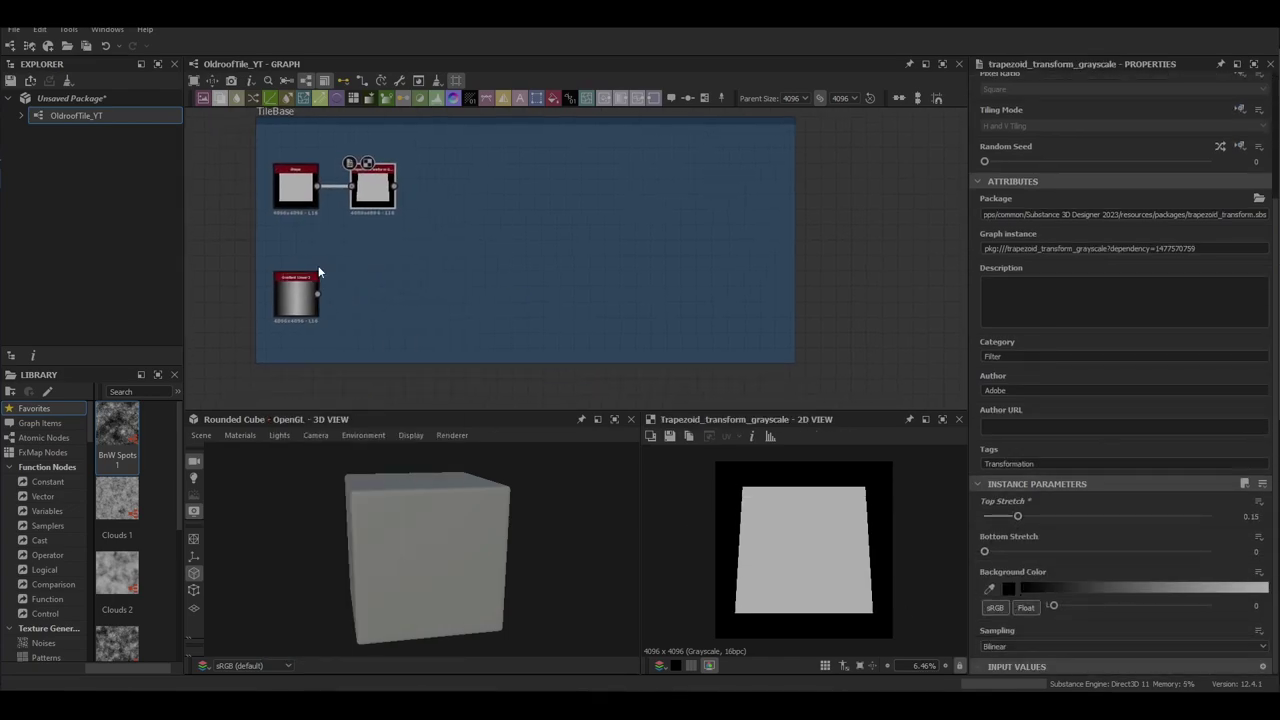
key("space")
type("non")
left_click(349, 319)
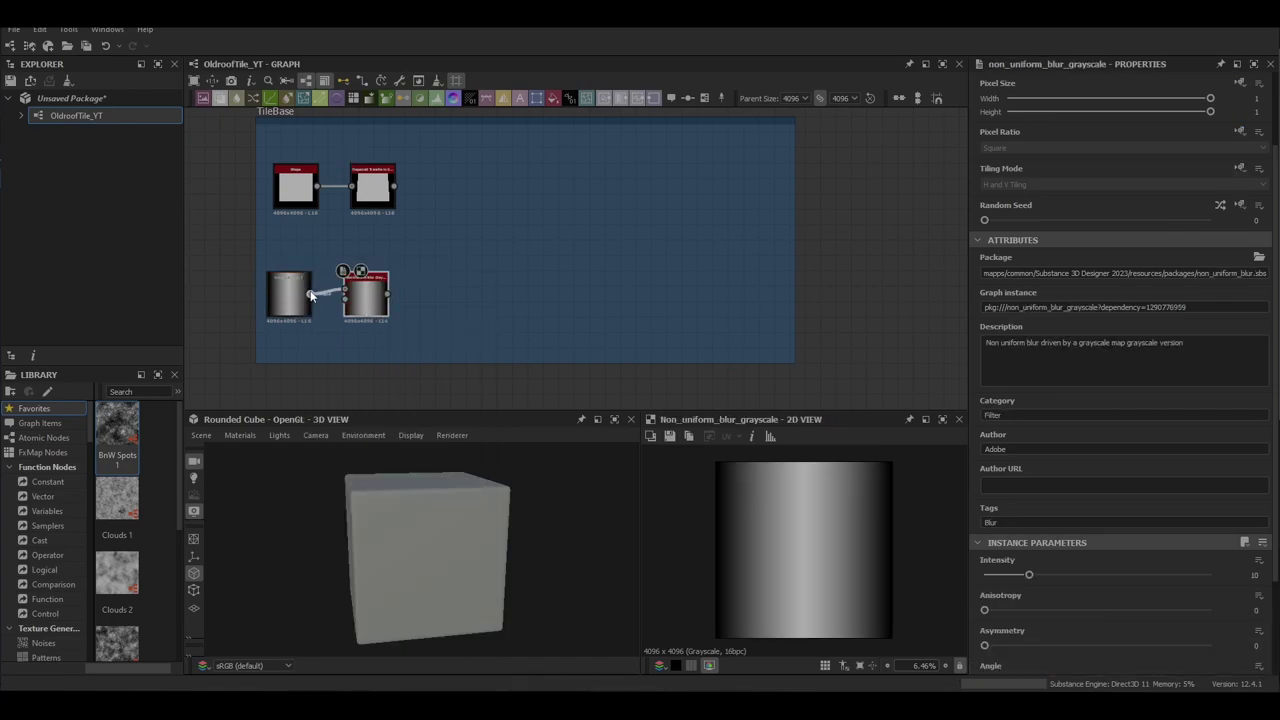
key("Return")
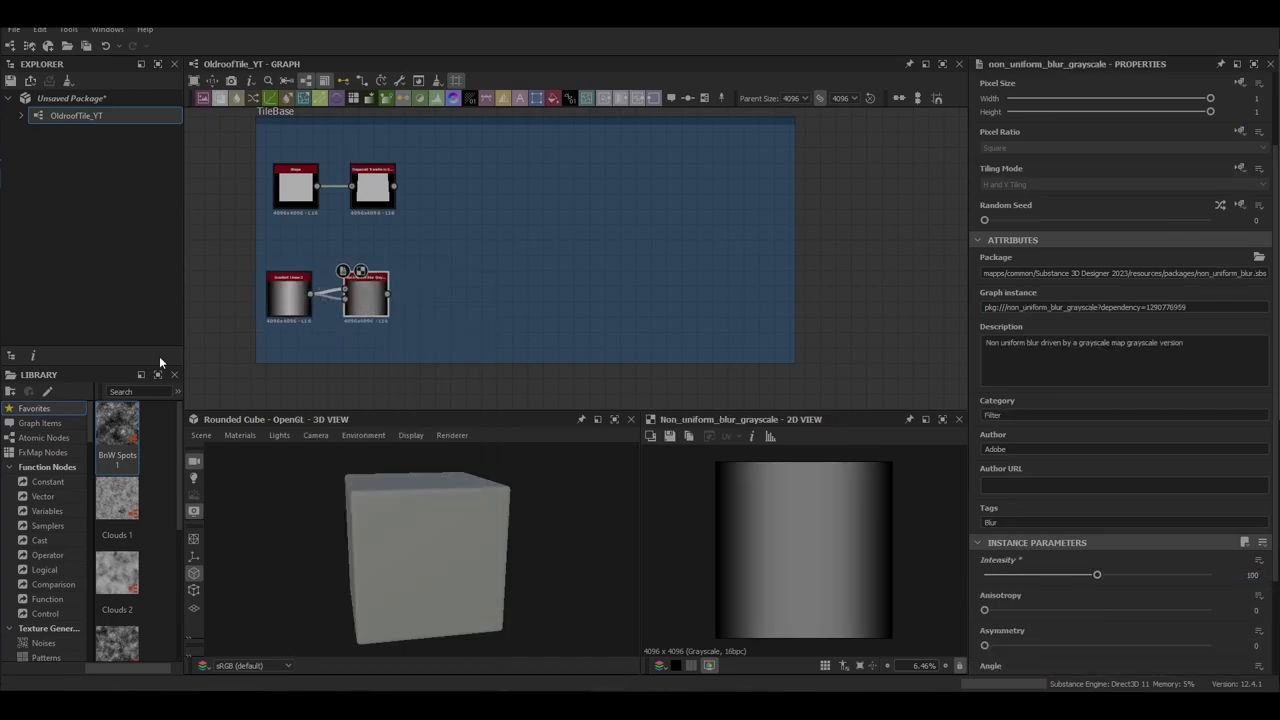
Add a Directional Warp after the trapezoid transform, driven by the blurred gradient, with intensity 50 and warp angle 90°
left_click(456, 182)
key("space")
left_click_drag(392, 178, 385, 180)
key("space")
type("dir")
left_click(430, 226)
left_click(1254, 372)
type("50")
key("Return")
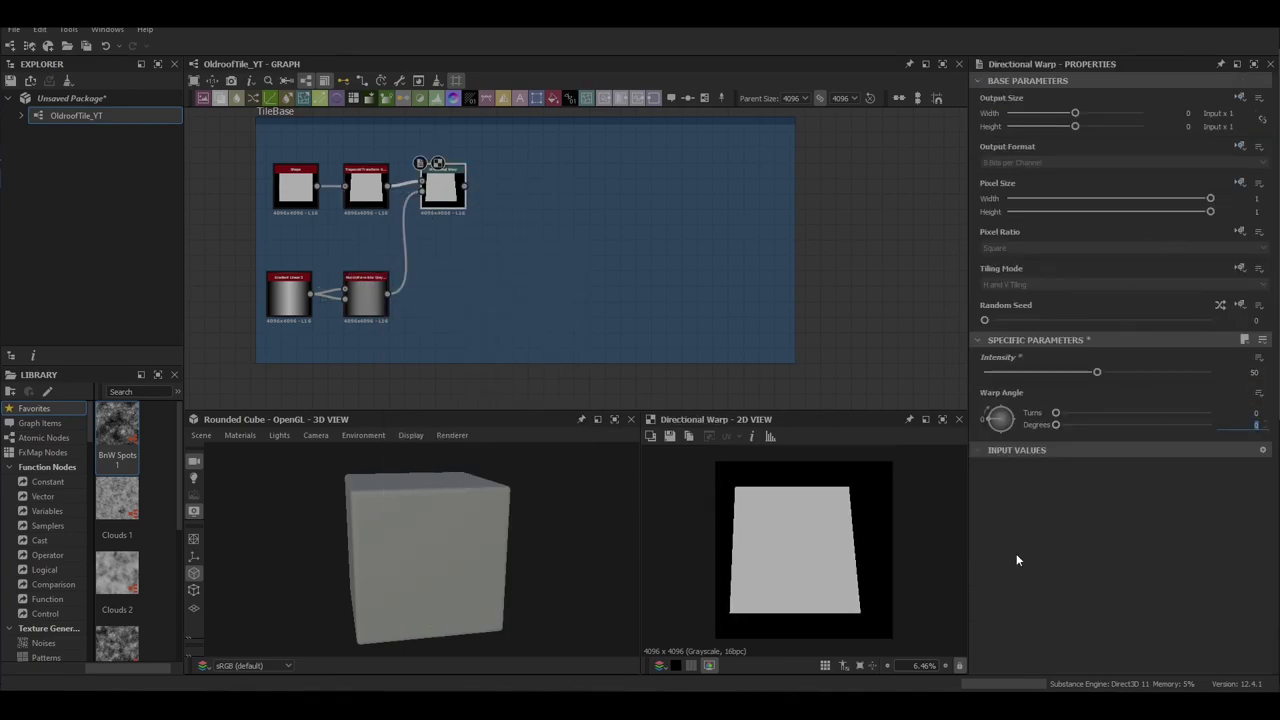
type("90")
key("Return")
scroll(776, 514, "down", 1)
Duplicate the Directional Warp beside the blurred gradient and connect the blurred gradient to both of its inputs
middle_click_drag(464, 251, 378, 190)
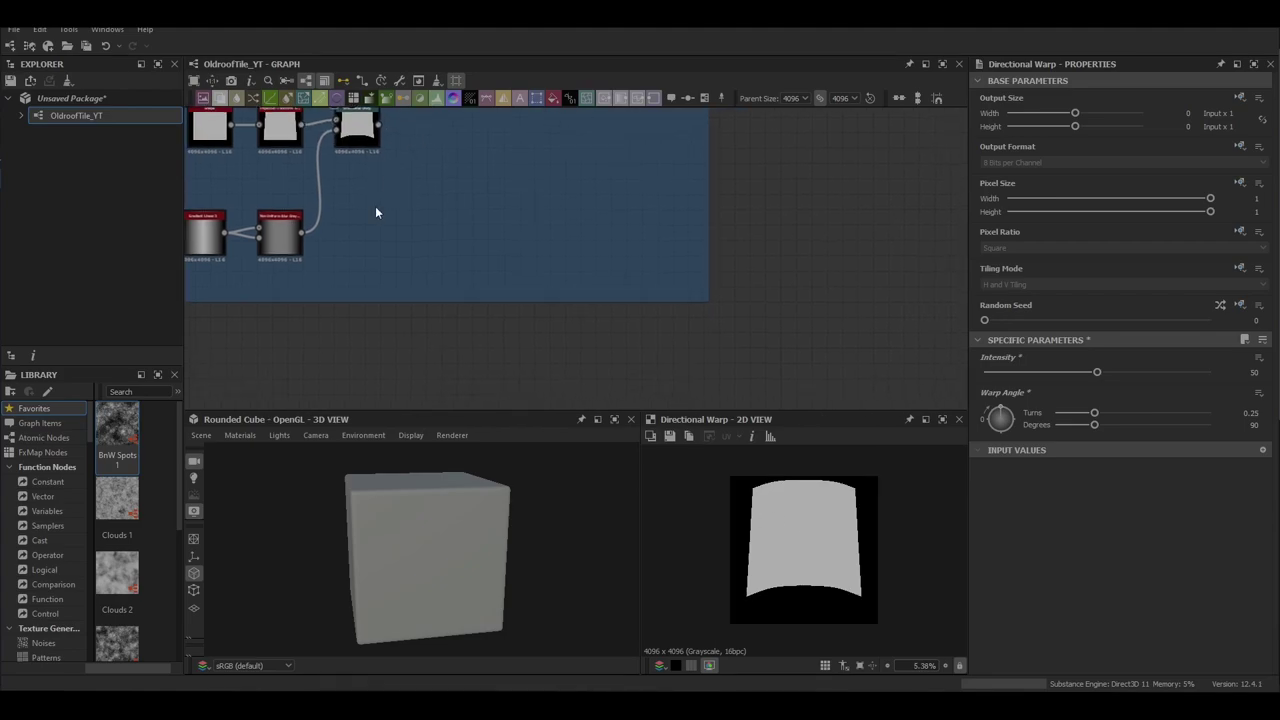
left_click(358, 124)
key("ctrl+d")
mouse_move(391, 240)
left_mouse_down()
mouse_move(377, 252)
mouse_move(368, 237)
left_mouse_up()
left_click_drag(302, 233, 345, 229)
Add a Shadows node after the tile shape's Directional Warp with shadow distance 1, light angle 90° and samples 1
middle_click_drag(413, 163, 488, 290)
left_click(488, 290)
key("space")
type("sha")
left_click(412, 309)
scroll(1217, 597, "down", 3)
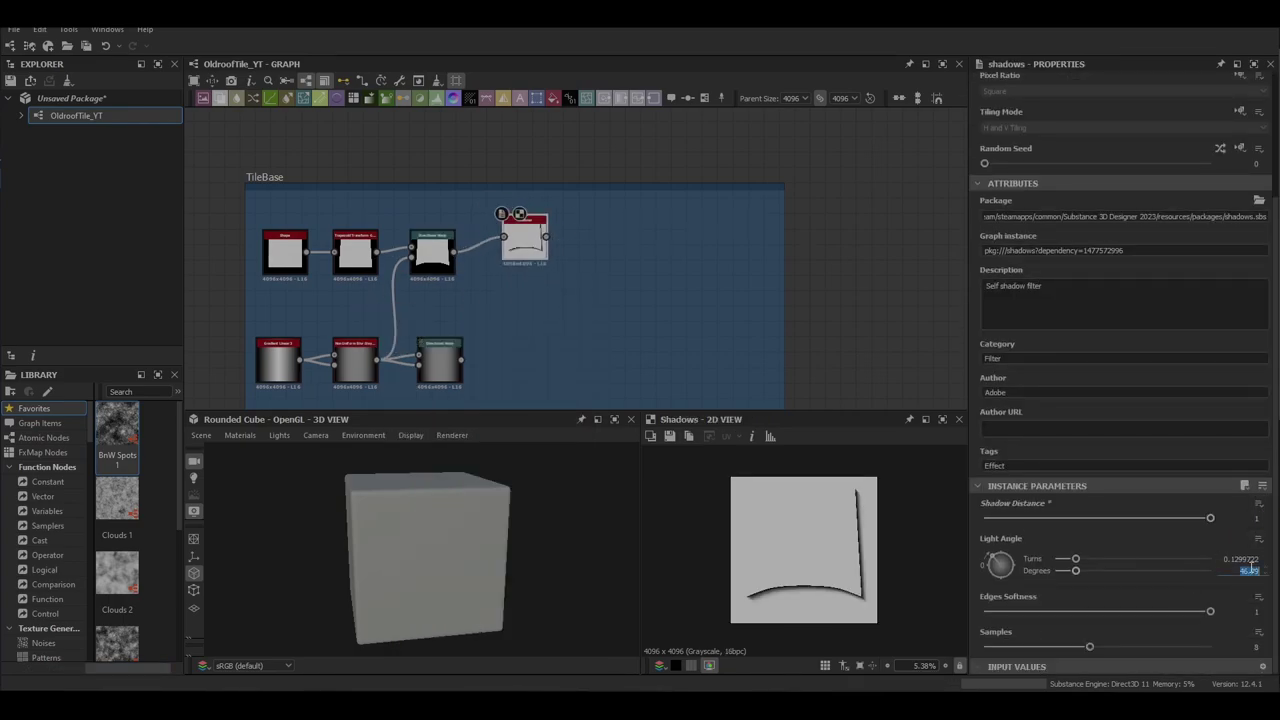
type("90")
key("Return")
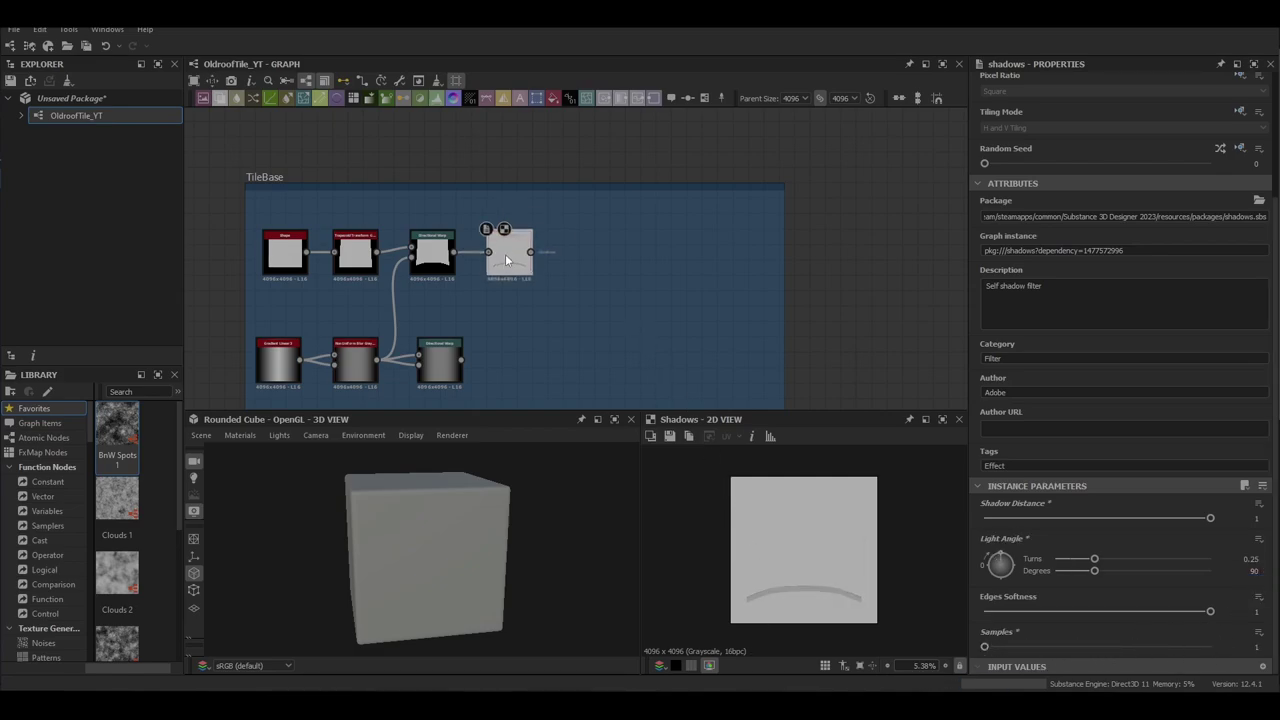
Add a Histogram Scan after the Shadows node and set its position to 0.01
key("space")
type("hist")
left_click(586, 302)
left_click_drag(1001, 573, 1046, 583)
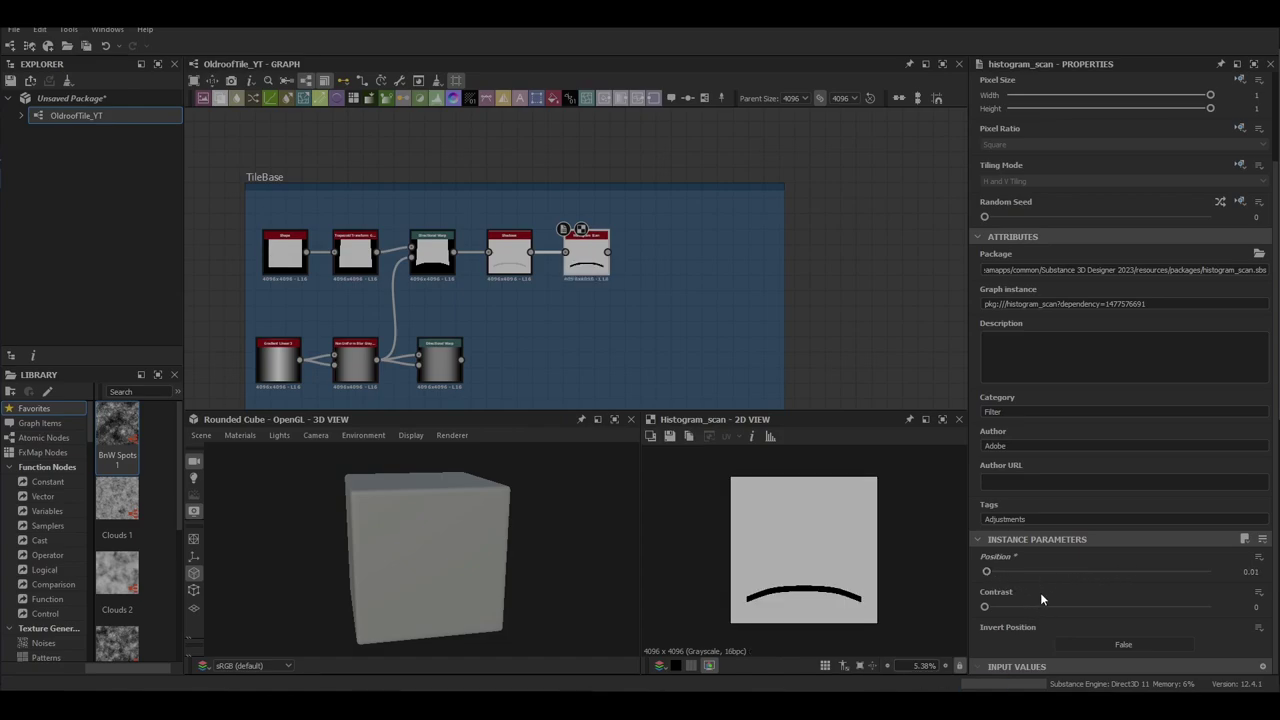
scroll(583, 284, "up", 4)
scroll(804, 548, "up", 3)
scroll(802, 542, "down", 2)
scroll(615, 367, "down", 3)
Add another Directional Warp above the TileBase frame and connect the blurred gradient to its intensity input
middle_click_drag(615, 367, 438, 290)
scroll(563, 300, "down", 2)
key("space")
type("dir")
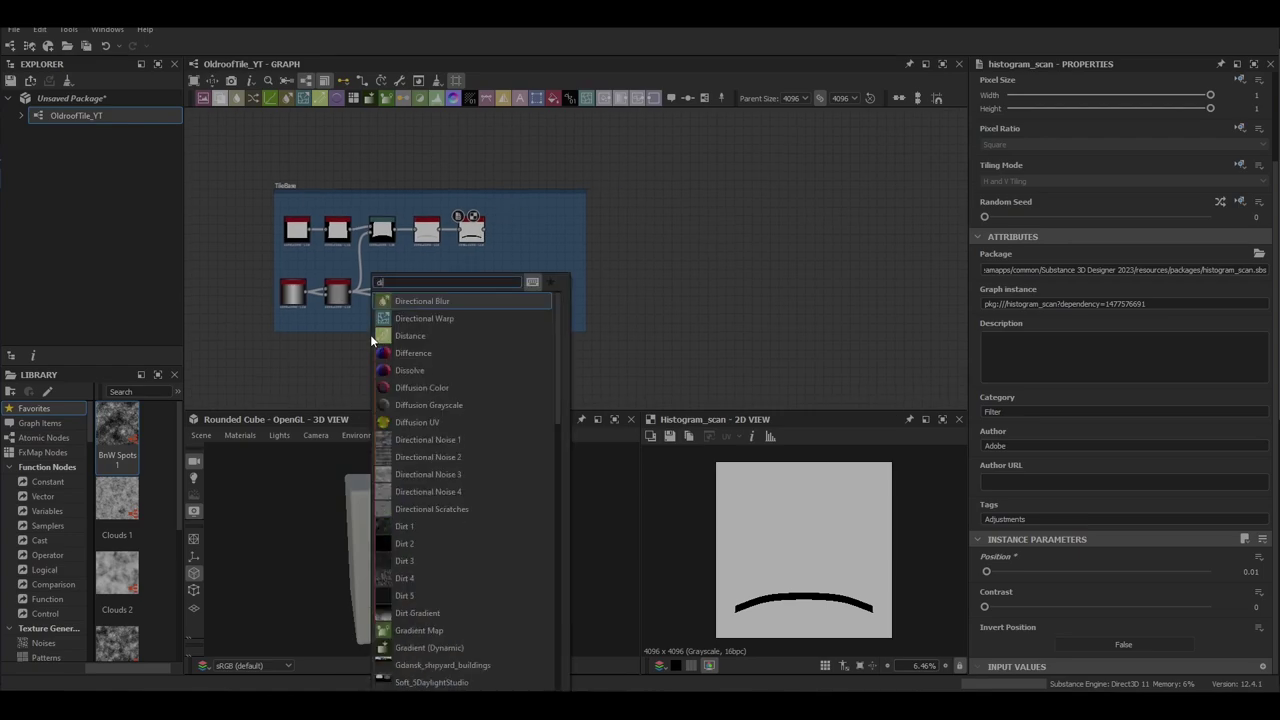
left_click(428, 320)
left_click_drag(361, 346, 414, 347)
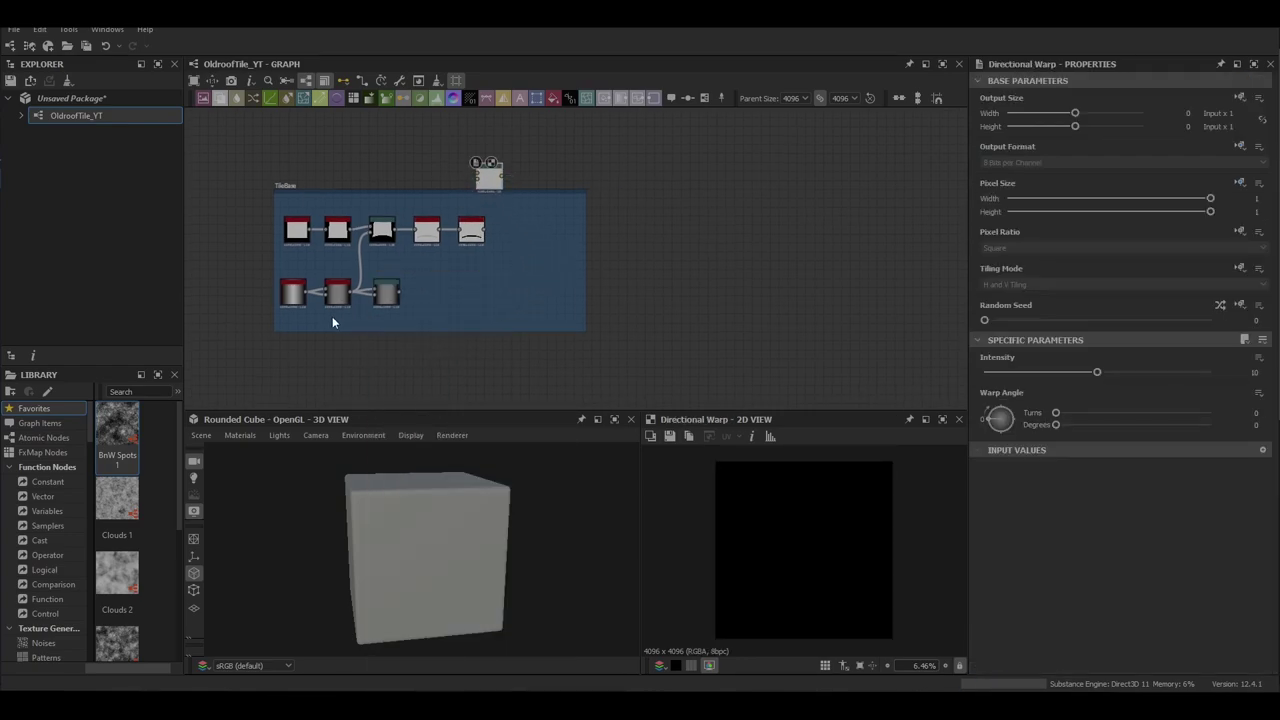
left_click_drag(477, 173, 478, 174)
key("ctrl+z")
left_click_drag(351, 293, 477, 180)
left_click_drag(491, 183, 482, 182)
Add a Gradient Linear 1 node and connect it as the main input of the Directional Warp above the frame
key("space")
type("gra")
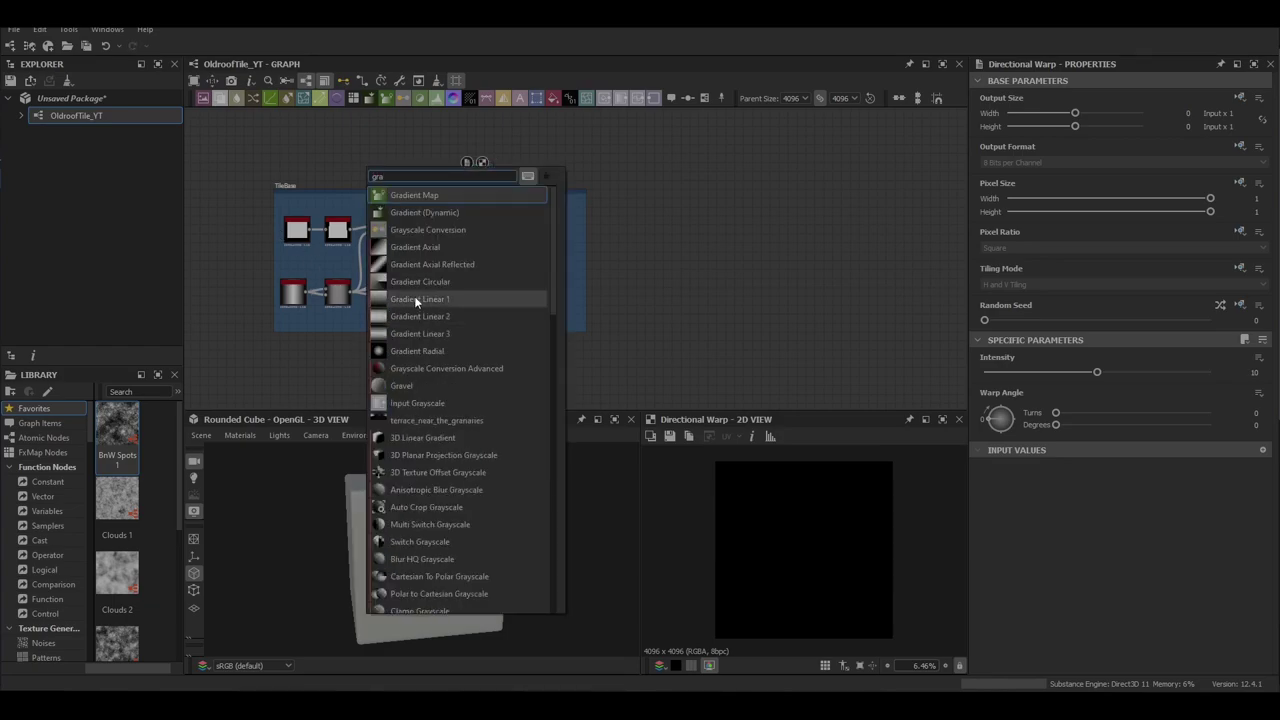
left_click(415, 299)
left_click_drag(370, 175, 397, 175)
Set the upper Directional Warp to intensity 50, warp angle 90° and tiling mode No Tiling
double_click(481, 178)
type("90")
key("Return")
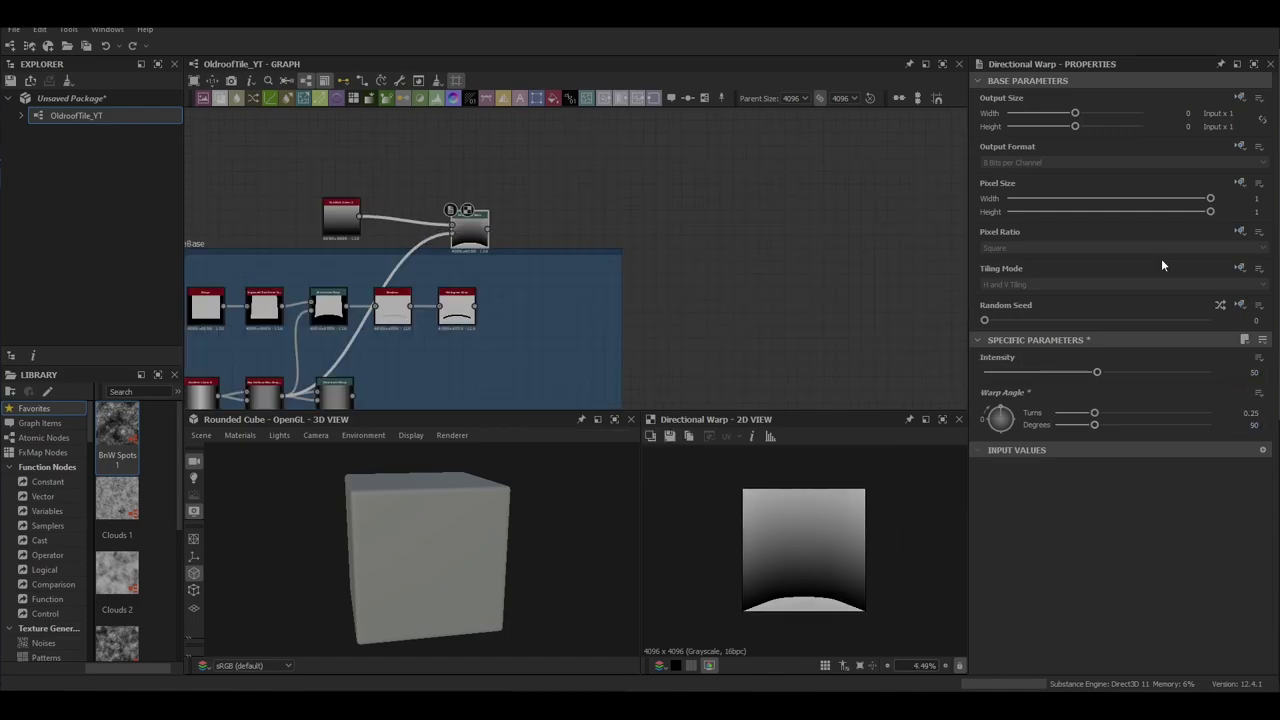
left_click(1174, 286)
left_click(1030, 318)
scroll(804, 545, "up", 2)
scroll(804, 545, "down", 1)
middle_click_drag(589, 384, 666, 310)
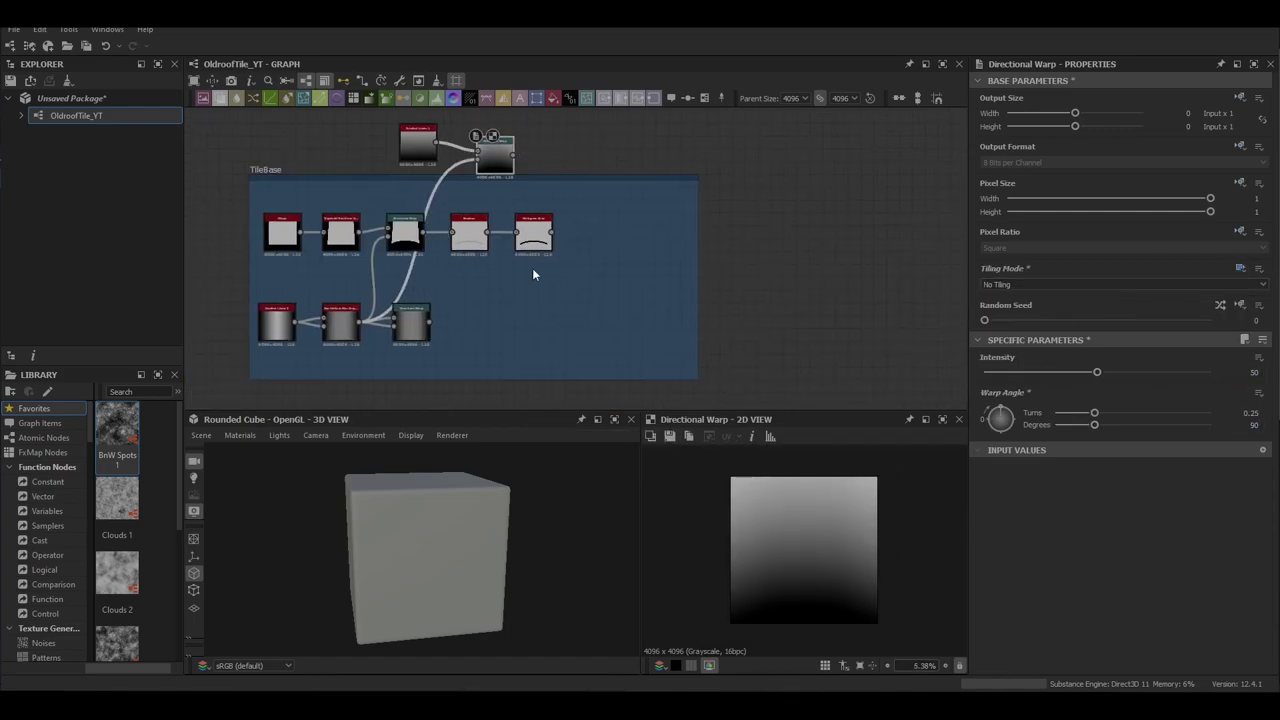
Add a Gradient Map after the upper Directional Warp and place a white gradient key at position 0.5
key("space")
type("gra")
left_click(553, 184)
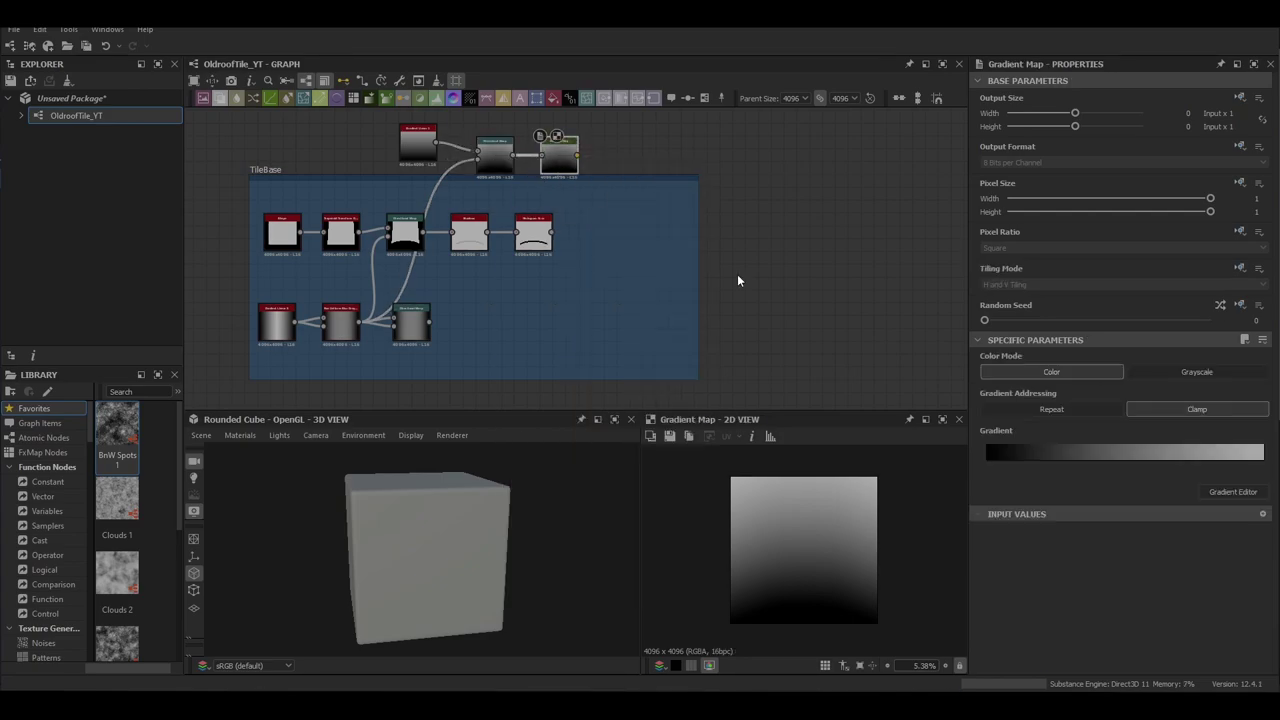
left_click(1243, 489)
left_click(373, 372)
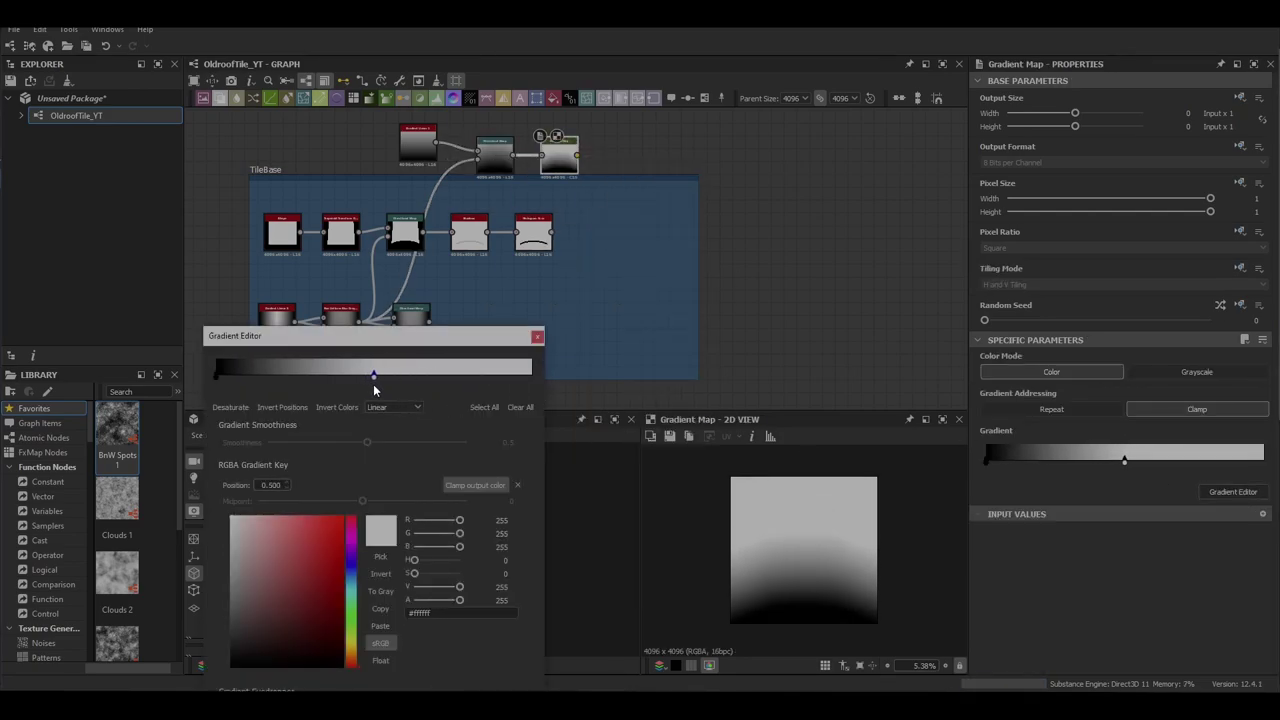
Add an Invert Grayscale node after the Histogram Scan
left_click(532, 238)
key("space")
type("inv")
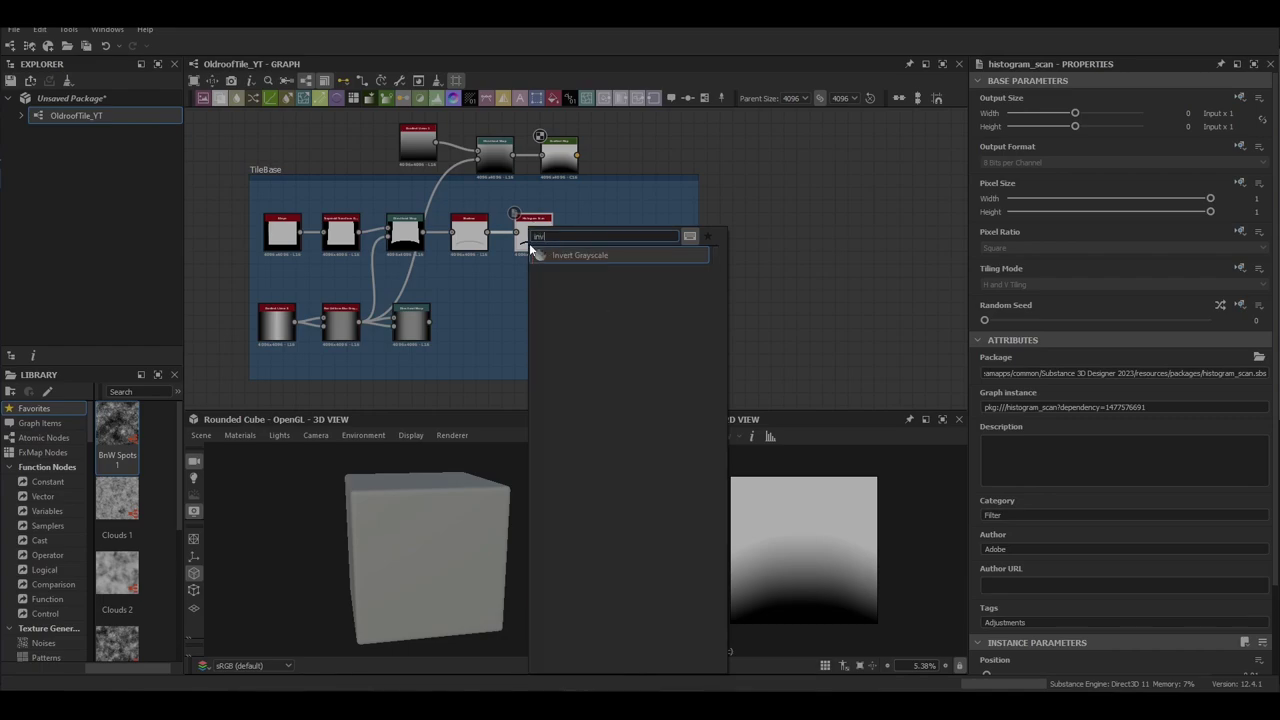
left_click(560, 307)
left_click_drag(597, 243, 605, 251)
Add a Blend node combining the Gradient Map as foreground with the Shadows output, masked by the inverted scan
left_click(632, 206)
key("space")
left_click(634, 242)
mouse_move(637, 196)
left_mouse_down()
mouse_move(669, 212)
mouse_move(653, 215)
left_mouse_up()
left_click_drag(488, 232, 653, 207)
left_click_drag(577, 155, 655, 198)
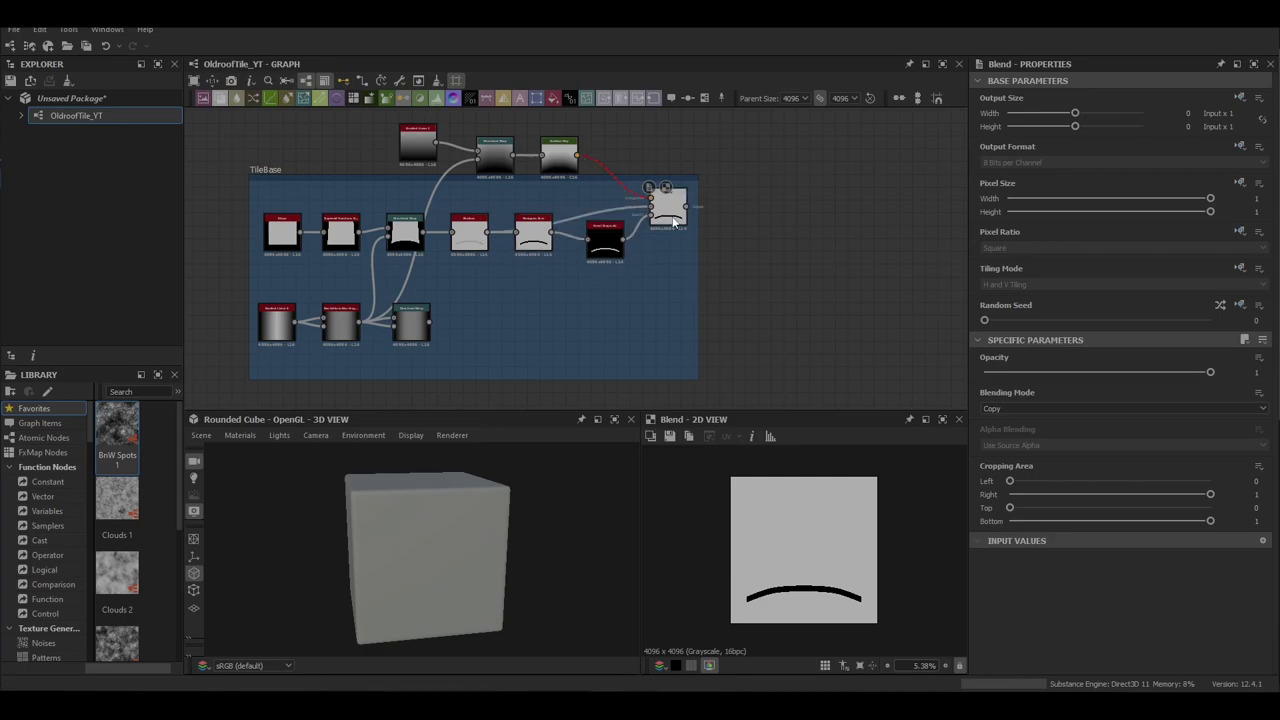
Switch the Gradient Map's color mode to Grayscale so that it feeds the Blend node
left_click(560, 157)
left_click(1194, 373)
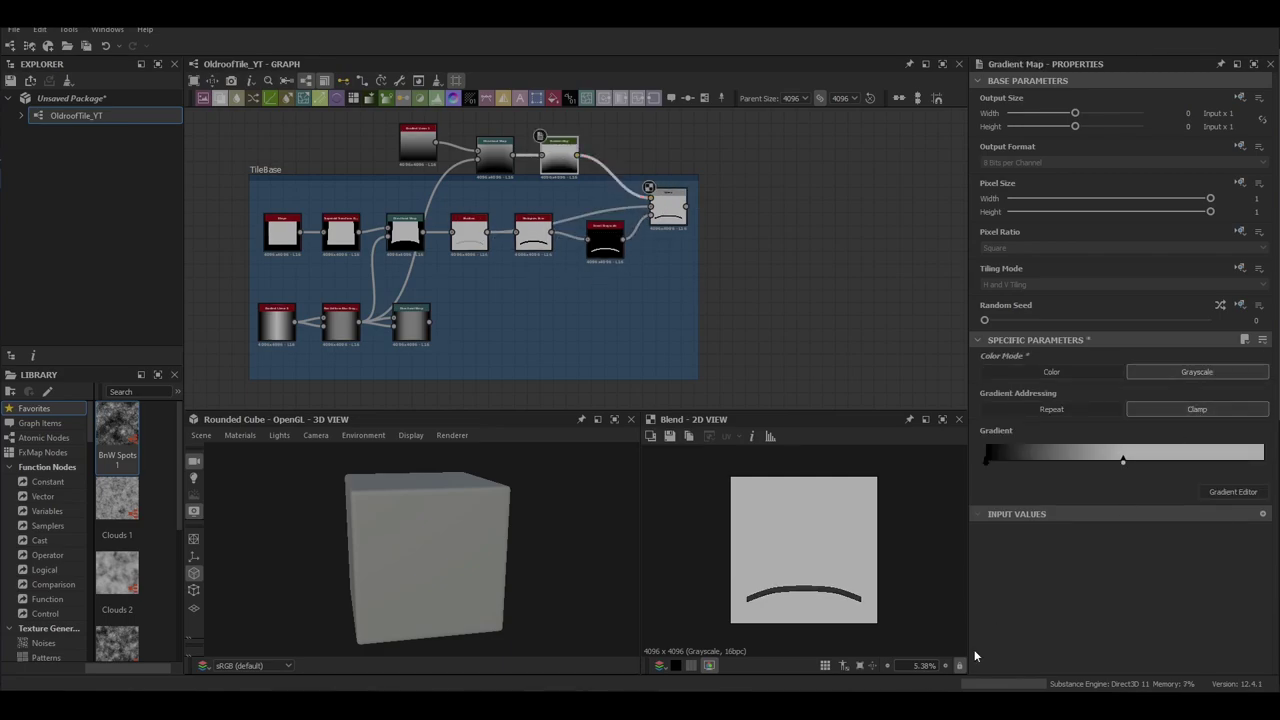
scroll(788, 588, "up", 6)
middle_click_drag(823, 580, 738, 580)
Rearrange the upper gradient chain and the shadow nodes to tidy the graph layout
middle_click_drag(560, 268, 479, 310)
left_click_drag(452, 276, 464, 250)
left_click_drag(478, 200, 490, 174)
left_click_drag(414, 199, 420, 186)
left_click_drag(337, 186, 343, 180)
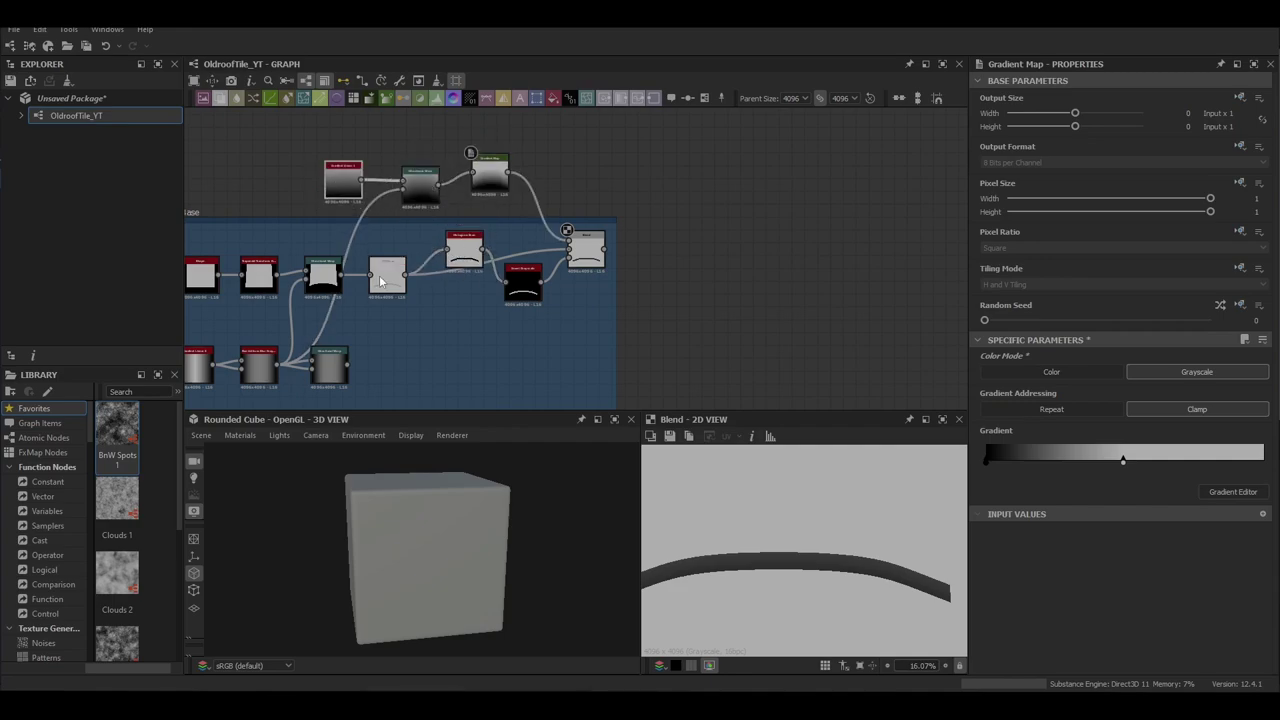
left_click_drag(383, 289, 395, 251)
middle_click_drag(416, 308, 406, 262)
Add a second Blend in Copy mode that composites the first Blend over the warped tile shape, masked by the inverted scan
key("space")
left_click(437, 308)
left_click_drag(513, 238, 505, 205)
left_click_drag(331, 229, 382, 266)
left_click_drag(401, 274, 579, 275)
left_click_drag(523, 203, 558, 270)
left_click_drag(593, 204, 561, 248)
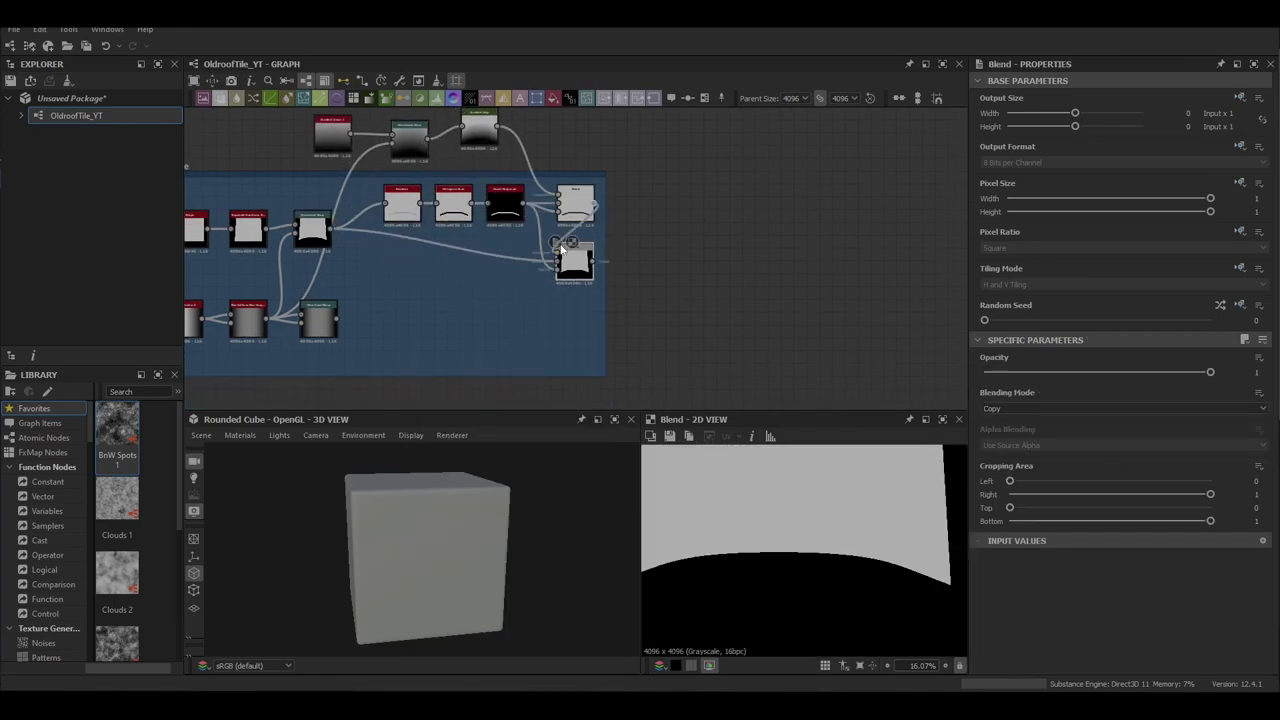
left_click(1044, 408)
left_click(1034, 408)
Add a Non Uniform Blur Grayscale after the second Blend, feed both inputs from it, and widen the TileBase frame
key("space")
type("non")
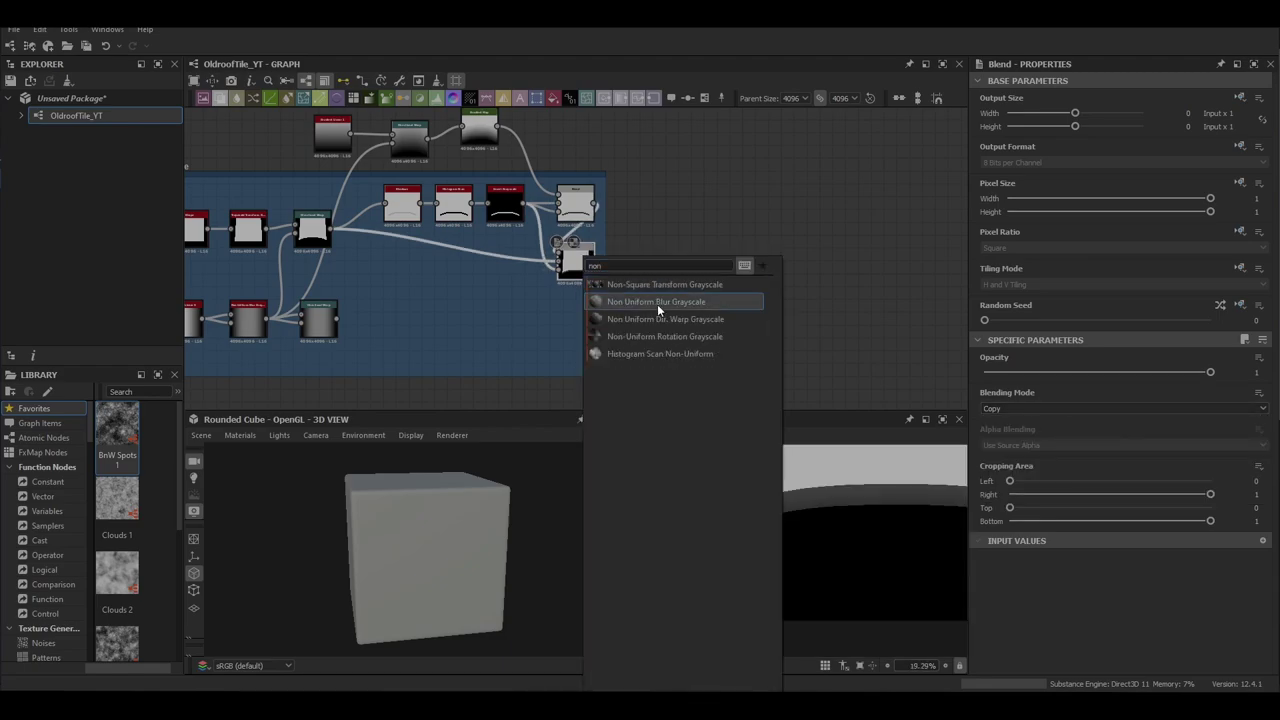
left_click(657, 303)
left_click_drag(604, 293, 670, 290)
mouse_move(647, 263)
left_mouse_down()
mouse_move(660, 268)
mouse_move(636, 271)
left_mouse_up()
left_click(654, 276)
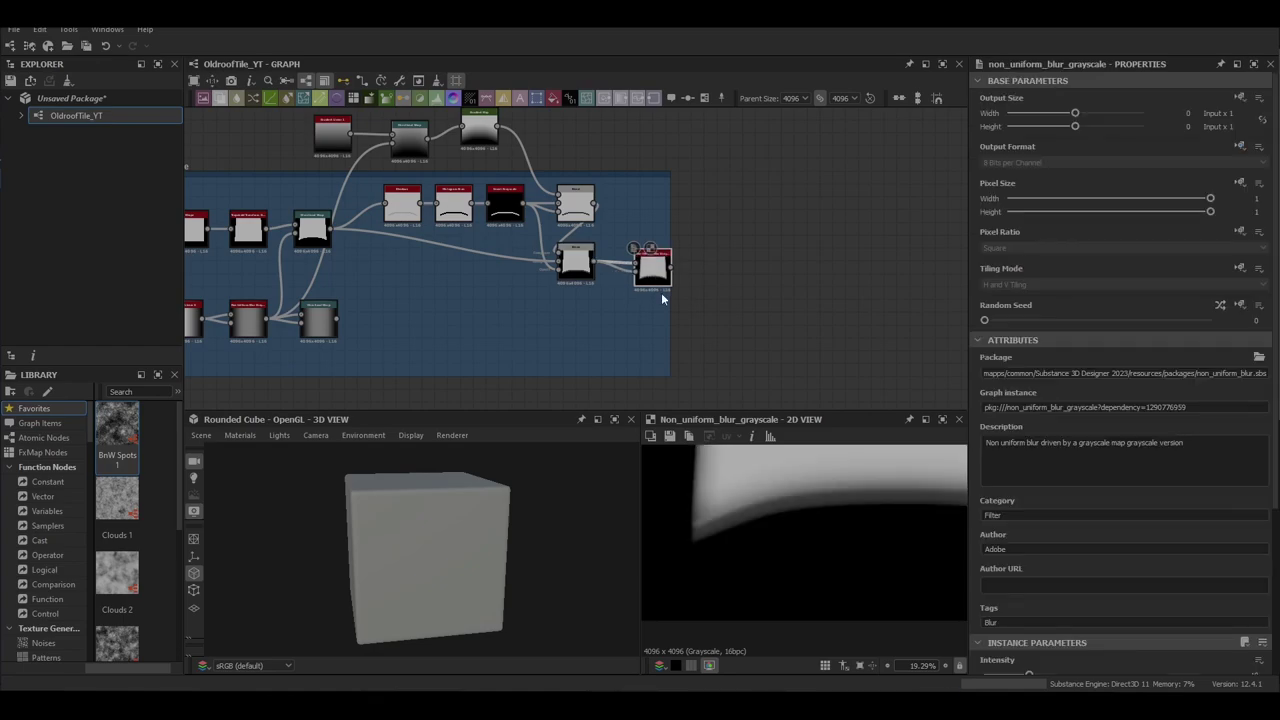
Lower the new non-uniform blur's intensity to about 0.15 and set its angle to 90°
scroll(1038, 612, "down", 3)
left_click_drag(1008, 519, 989, 527)
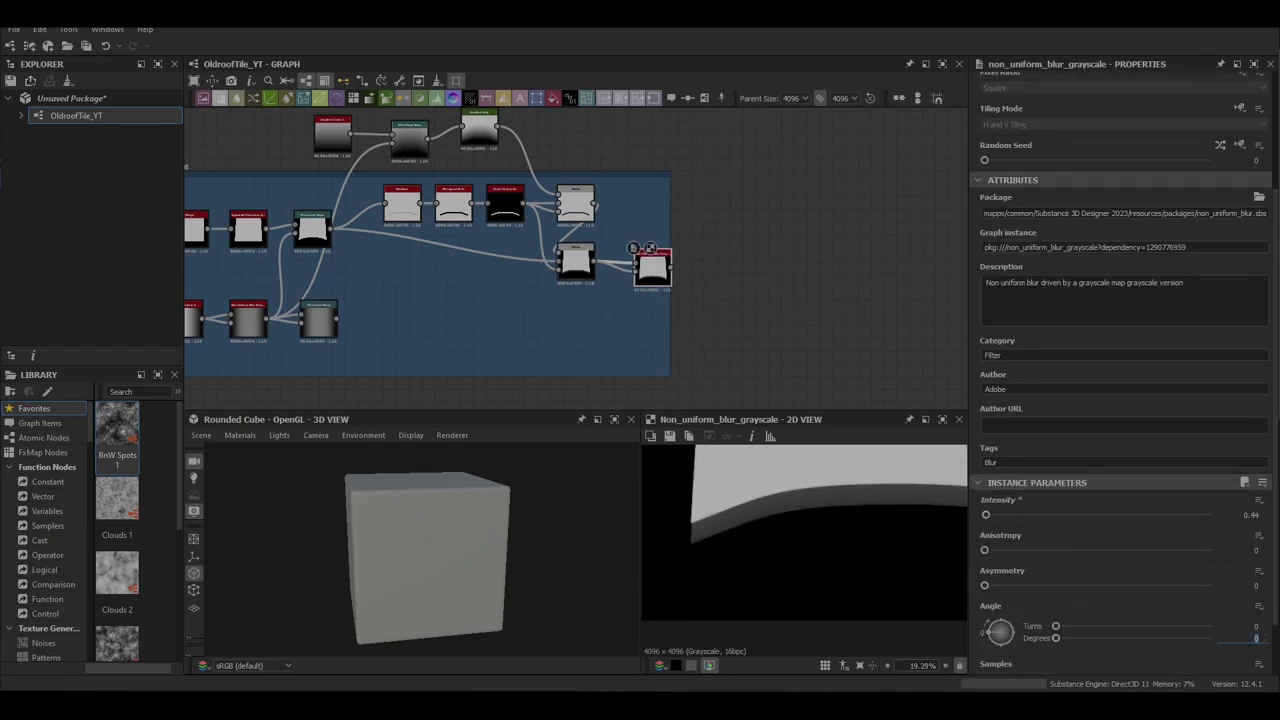
scroll(738, 516, "up", 4)
middle_click_drag(738, 516, 828, 524)
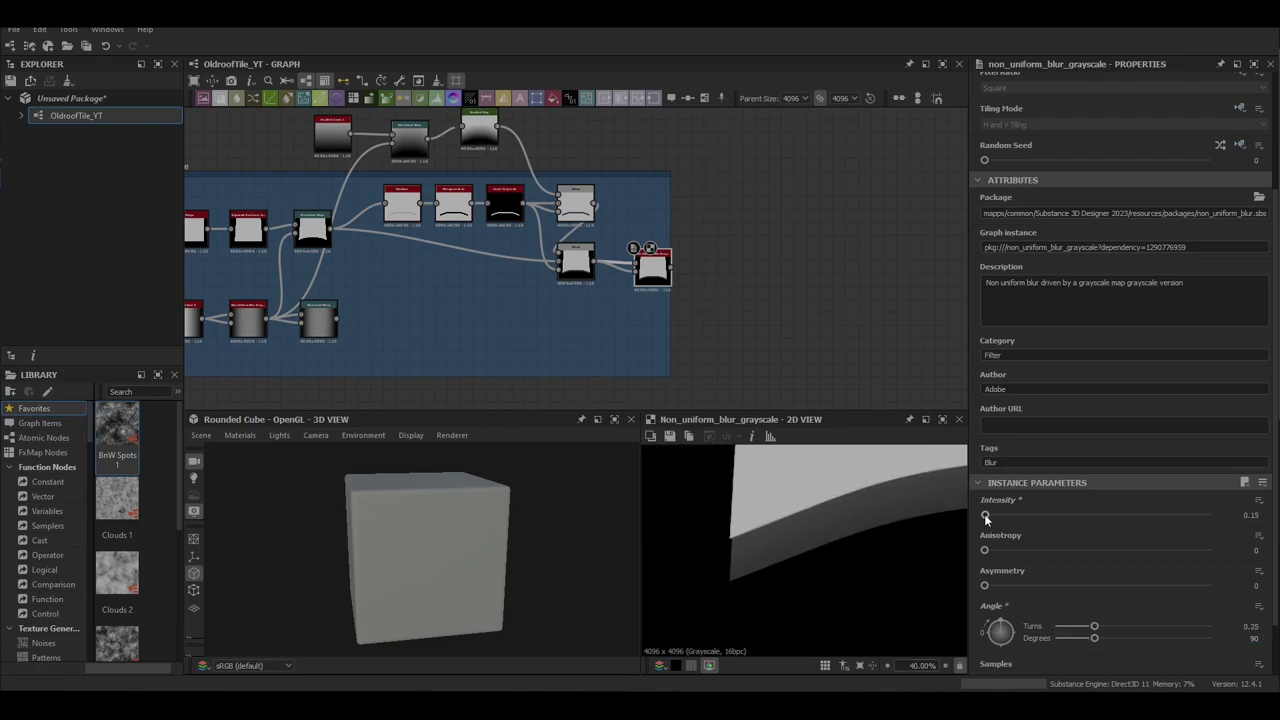
left_click_drag(986, 516, 988, 516)
scroll(988, 518, "up", 1)
scroll(800, 530, "down", 5)
middle_click_drag(828, 533, 796, 555)
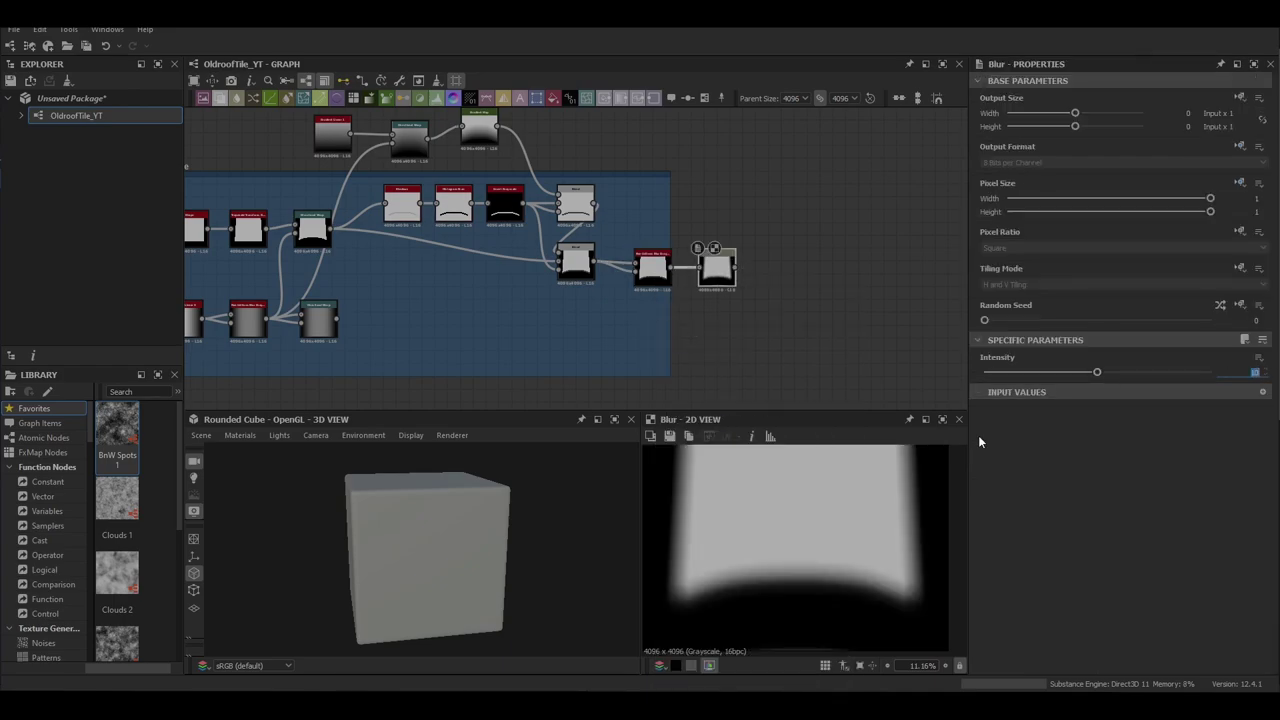
Set the intensity of the Blur node following the non-uniform blur to 0.25
type("0.25")
key("Return")
scroll(829, 531, "up", 5)
middle_click_drag(829, 531, 774, 554)
Undo the last frame change and move the Blur node farther from the non-uniform blur, outside the TileBase frame
left_click(630, 316)
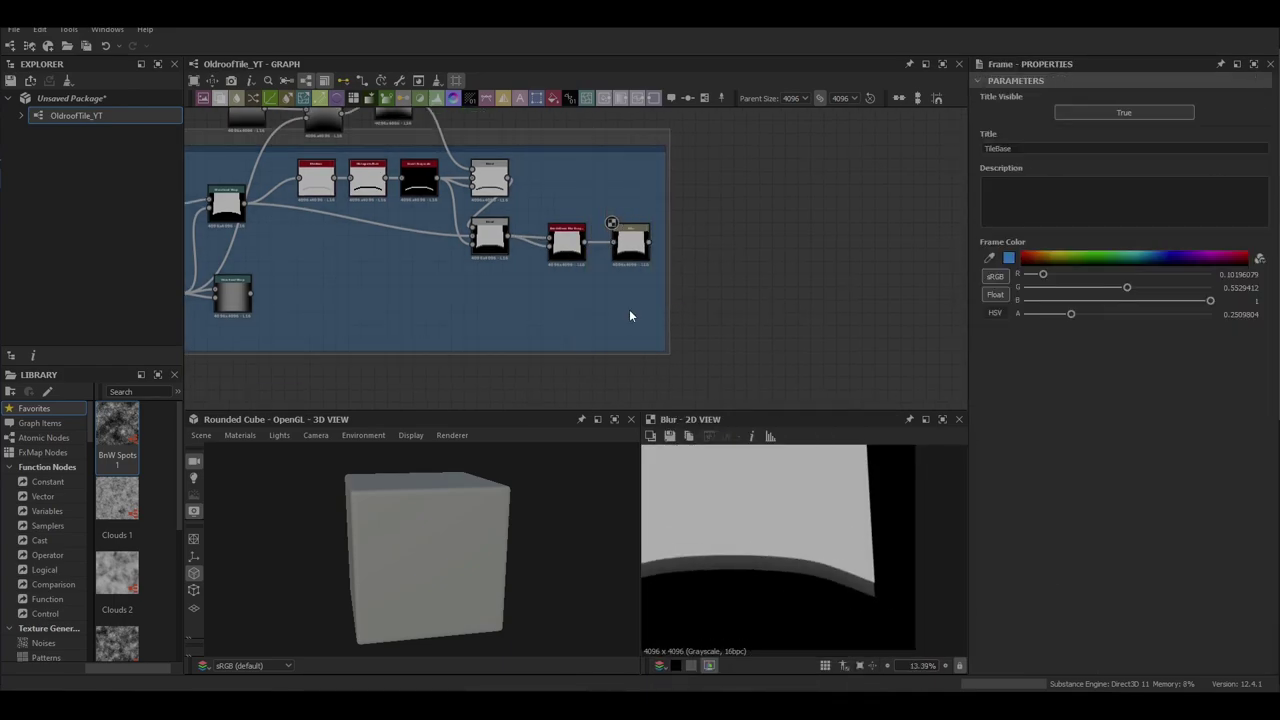
key("ctrl+z")
left_click_drag(630, 240, 675, 247)
Add a second Gradient Linear 1 node inside the TileBase frame and set its rotation to 180°
key("space")
type("gra")
left_click(371, 406)
scroll(1097, 611, "down", 2)
left_click(1035, 646)
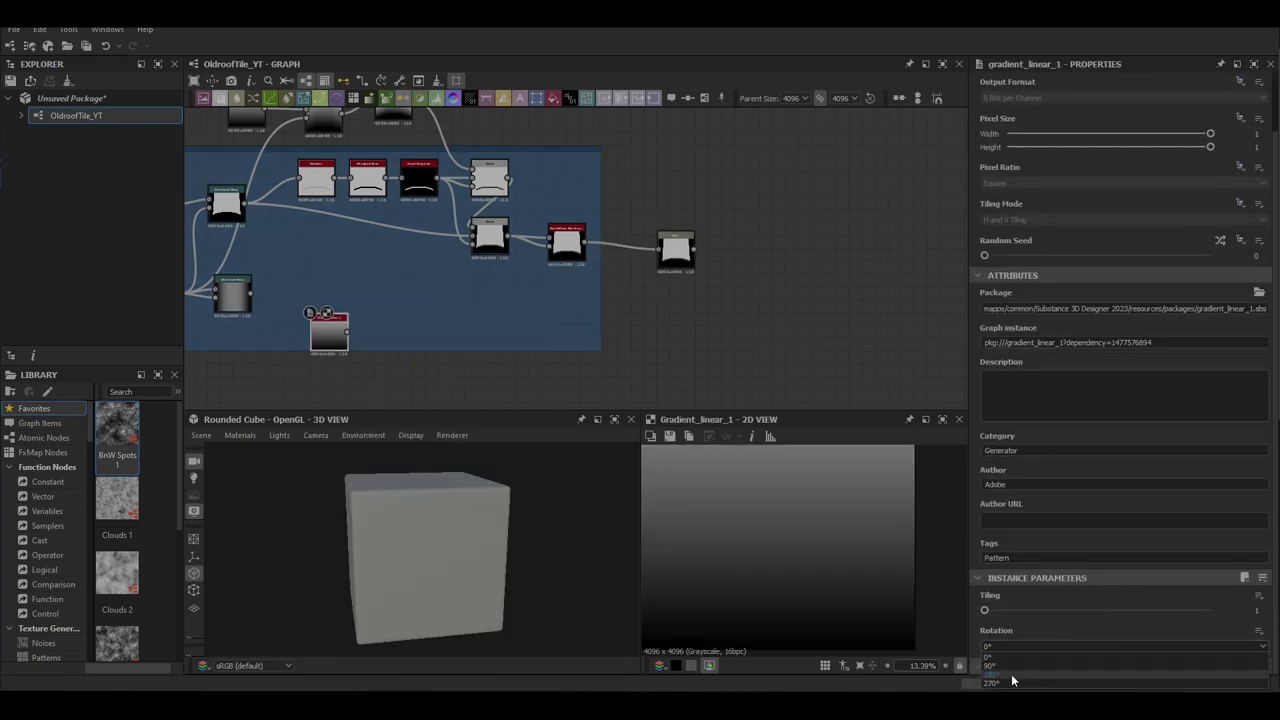
left_click(1012, 676)
key("f")
Extend the TileBase frame downward and move the rotated gradient node lower inside it
middle_click_drag(364, 319, 550, 298)
left_click_drag(588, 329, 588, 402)
left_click_drag(525, 313, 511, 377)
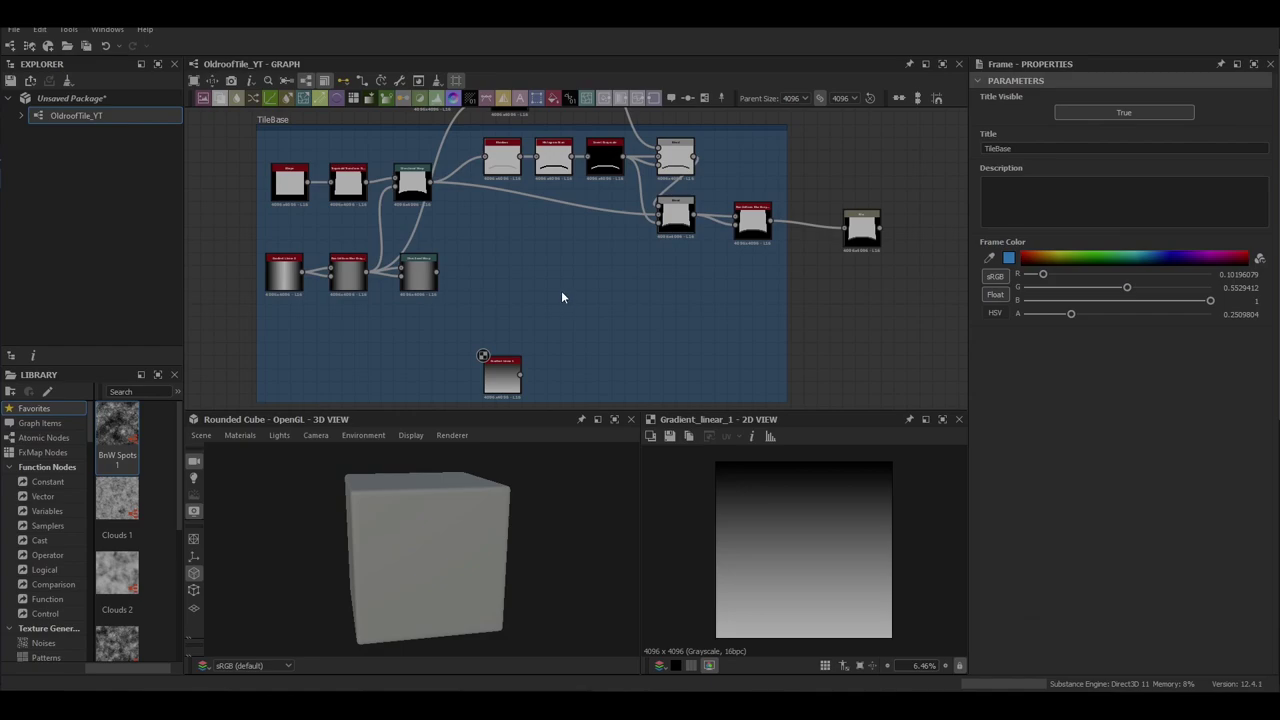
Add a Directional Warp for the rotated gradient, driven by the duplicated warp's output, with warp angle 90°
key("space")
type("dire")
left_click(586, 316)
left_click_drag(437, 272, 546, 291)
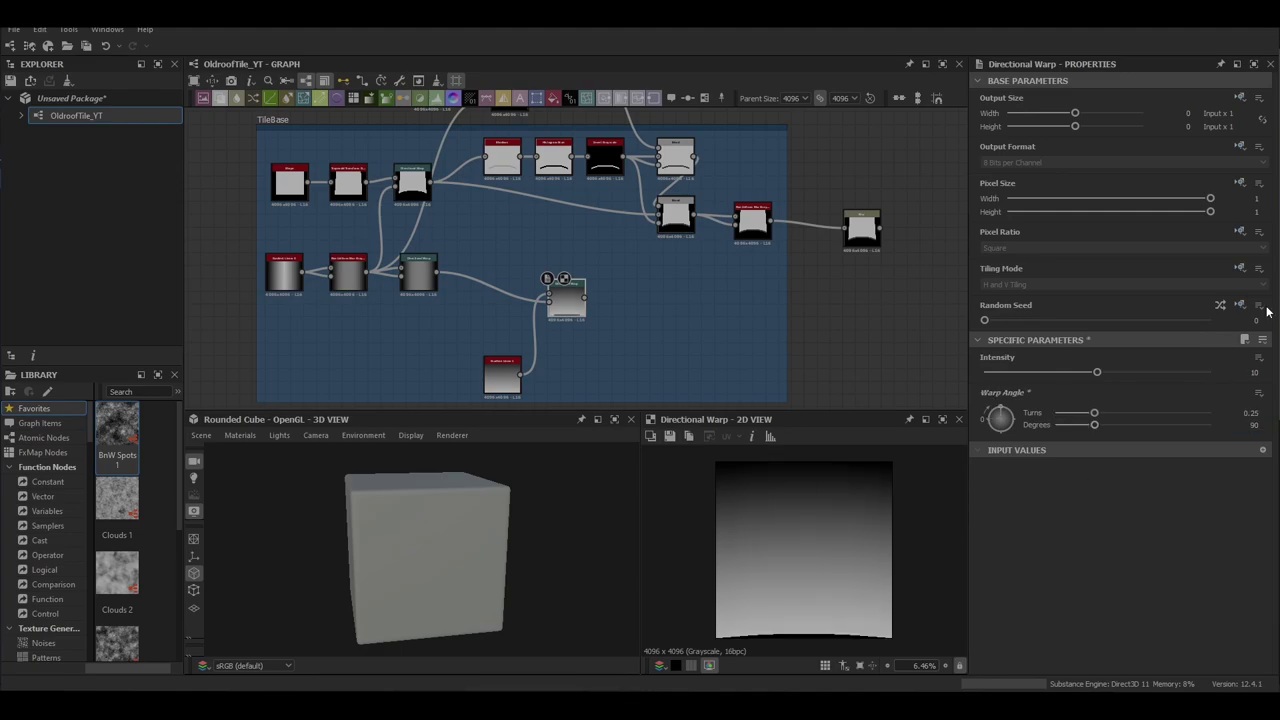
Set the Directional Warp's intensity to 50 and override its tiling mode with No Tiling
type("50")
key("Return")
left_click(1240, 268)
left_click(1212, 323)
left_click(1174, 285)
left_click(1174, 296)
Add a Blend node combining the warped vertical gradient with the duplicated warp's output, and set its blending mode to Multiply
scroll(777, 608, "down", 1)
middle_click_drag(567, 298, 407, 271)
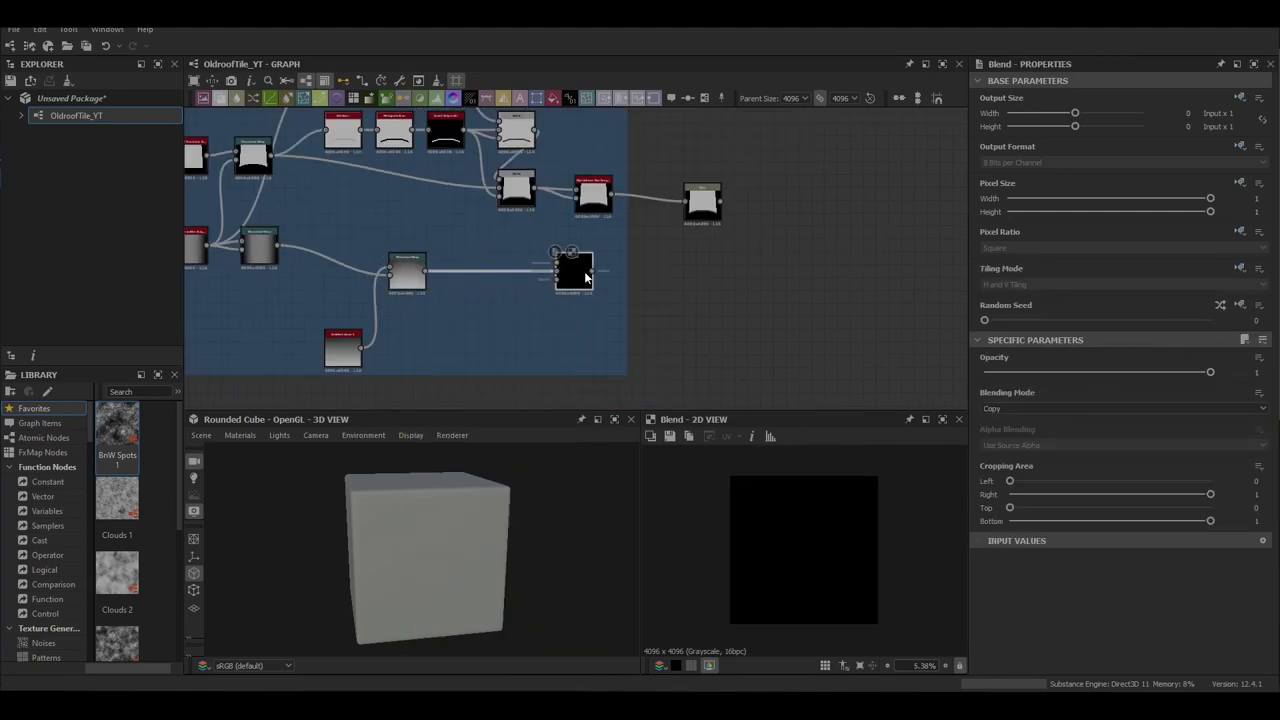
left_click_drag(425, 271, 569, 263)
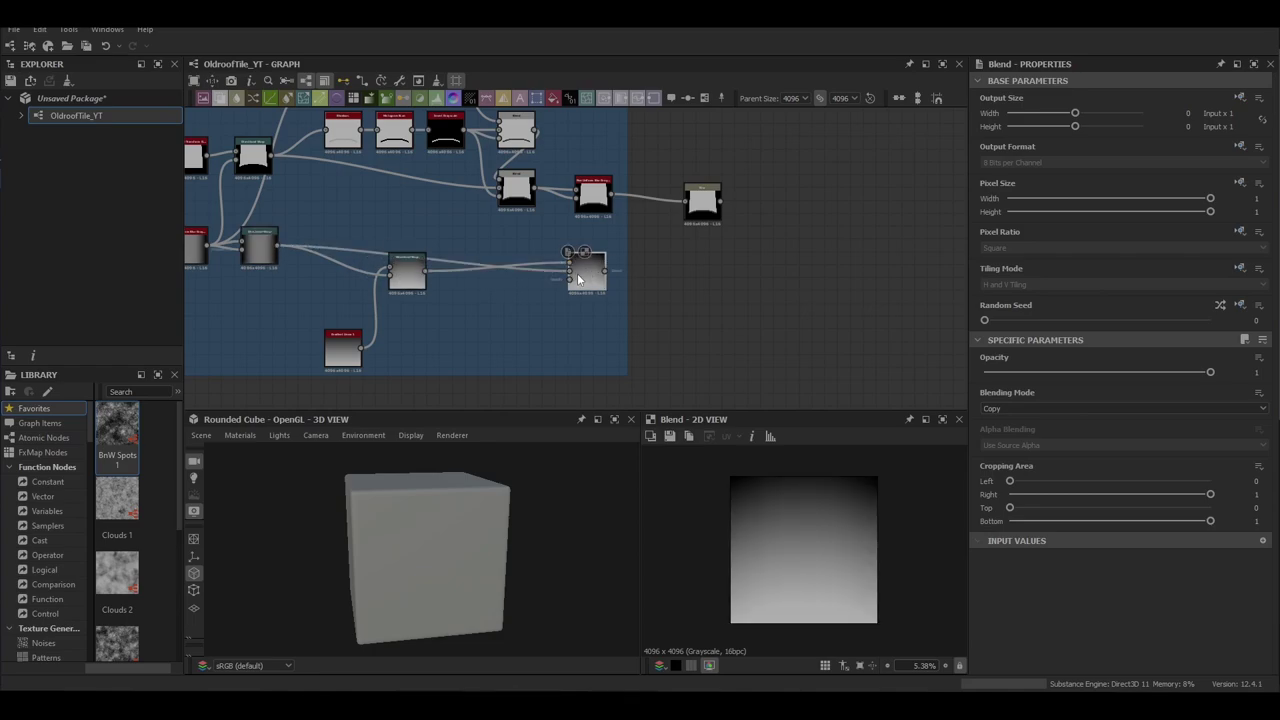
left_click(1020, 411)
left_click(1011, 447)
scroll(803, 580, "down", 2)
scroll(586, 283, "down", 1)
middle_click_drag(586, 283, 426, 281)
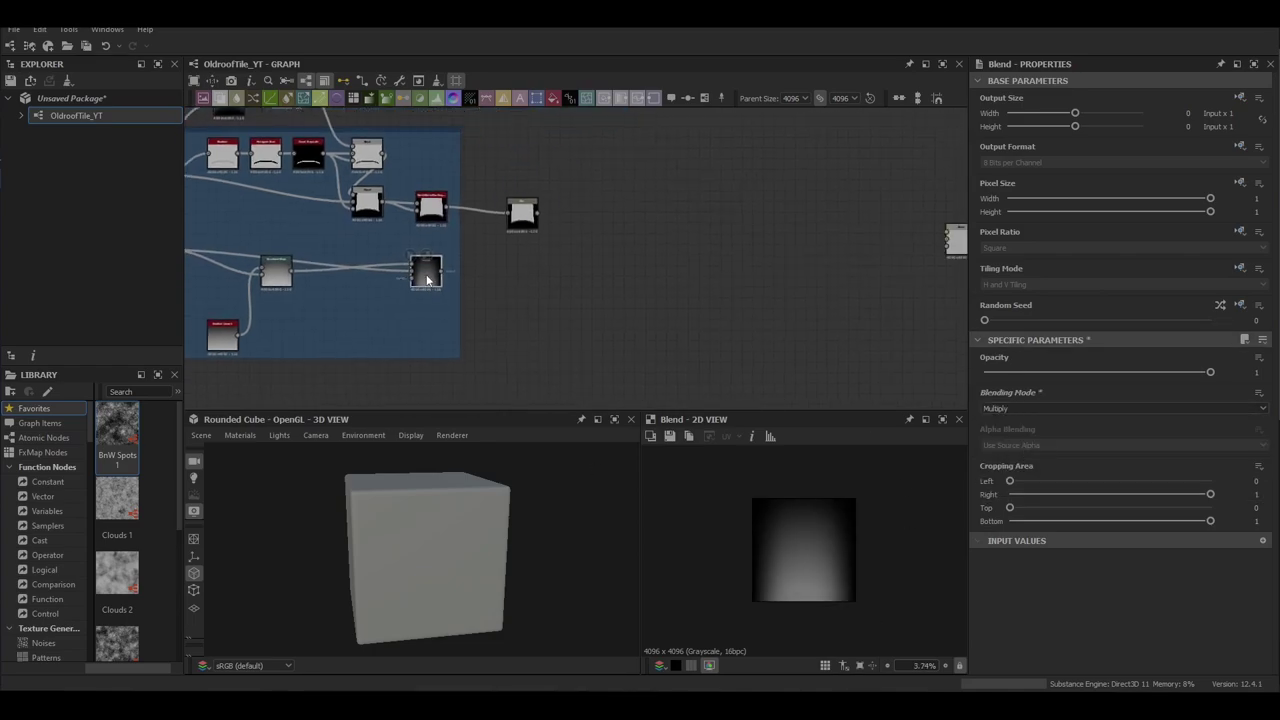
Add a Blend node beyond the Blur node that combines the gradient blend with the blurred tile shape in Multiply mode
key("space")
left_click(588, 317)
left_click_drag(441, 271, 661, 288)
left_click_drag(442, 272, 637, 275)
left_click(1078, 407)
left_click(1060, 447)
scroll(814, 580, "up", 6)
scroll(814, 580, "down", 4)
middle_click_drag(674, 297, 590, 295)
Frame the final Blend node, title the frame TileOutPuts, colour it red and extend it upward
left_click_drag(568, 282, 579, 281)
left_click_drag(660, 167, 545, 315)
right_click(611, 302)
left_click(652, 41)
left_click_drag(1018, 148, 945, 141)
type("TileOutPuts")
key("Return")
left_click(1022, 257)
left_click_drag(579, 255, 578, 135)
Add a Transformation 2D node fed by the Blend in the TileOutPuts frame and shift its image to the right
left_click(575, 314)
key("space")
mouse_move(575, 314)
left_mouse_down()
mouse_move(570, 257)
mouse_move(563, 304)
left_mouse_up()
type("trans")
key("Return")
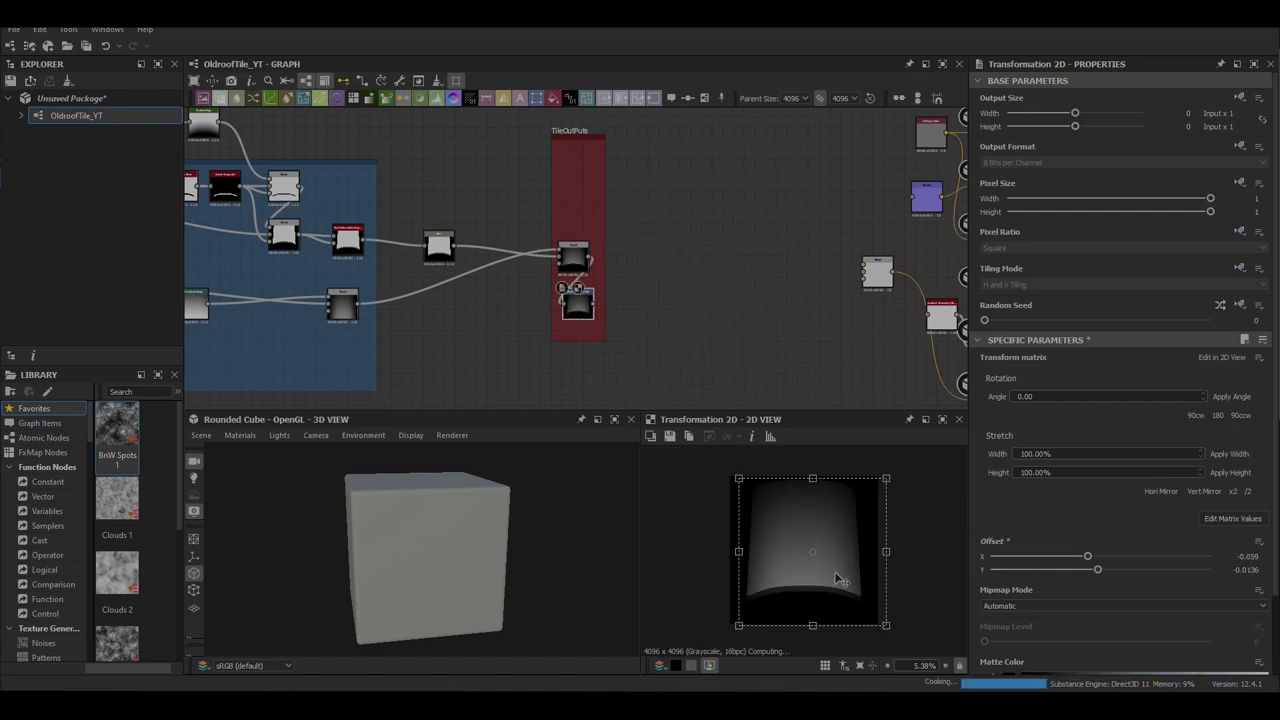
left_click_drag(823, 571, 852, 563)
Override the Transformation 2D node's tiling mode with No Tiling
left_click(1240, 268)
left_click(1214, 319)
left_click(1117, 285)
left_click(1062, 297)
Add a second Blend node of the gradient blend and the Blur output, placed before the TileOutPuts frame, in Multiply mode
scroll(585, 155, "up", 1)
middle_click_drag(585, 155, 693, 188)
key("space")
type("blend")
key("Return")
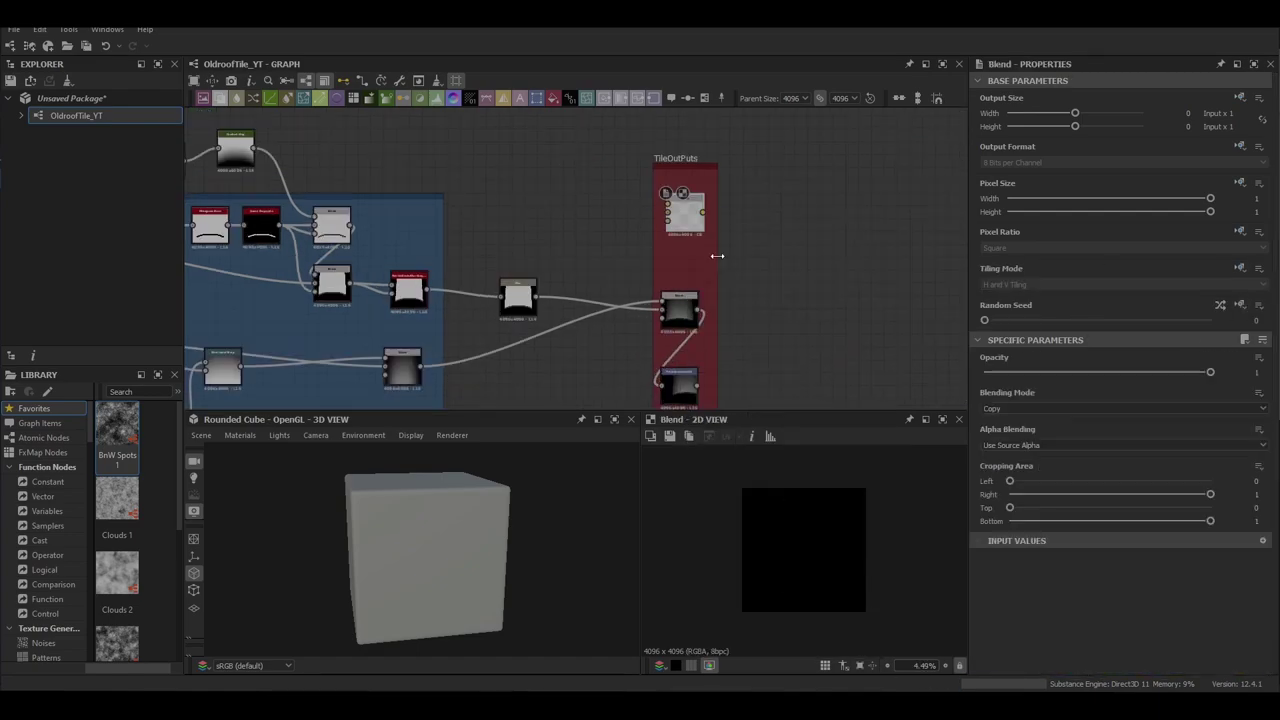
right_click(424, 369)
left_click(317, 393)
left_click_drag(421, 367, 670, 213)
left_click_drag(536, 297, 601, 220)
left_click(1010, 408)
left_click(997, 445)
Add a Trapezoid Transform Grayscale after the new Blend inside the TileOutPuts frame and set its Top Stretch to 0.16
key("space")
type("tr")
left_click(748, 295)
left_click_drag(677, 202, 677, 214)
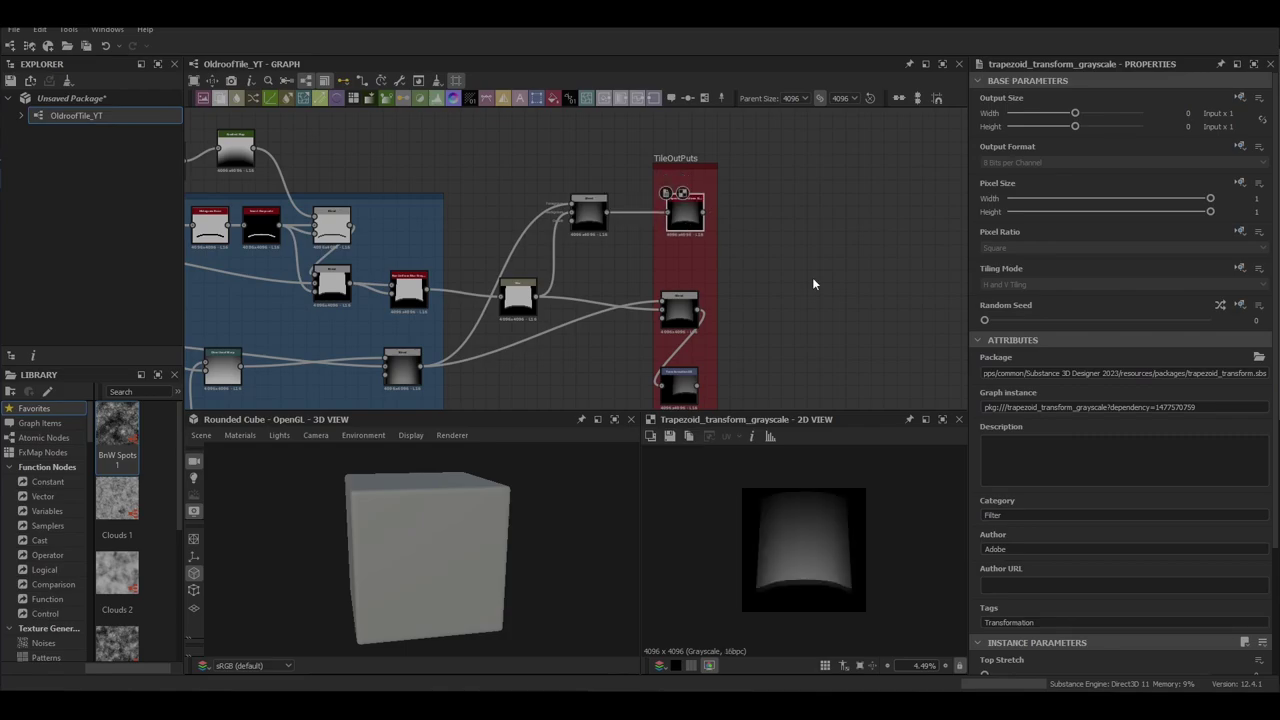
scroll(1083, 577, "down", 3)
left_click(1252, 517)
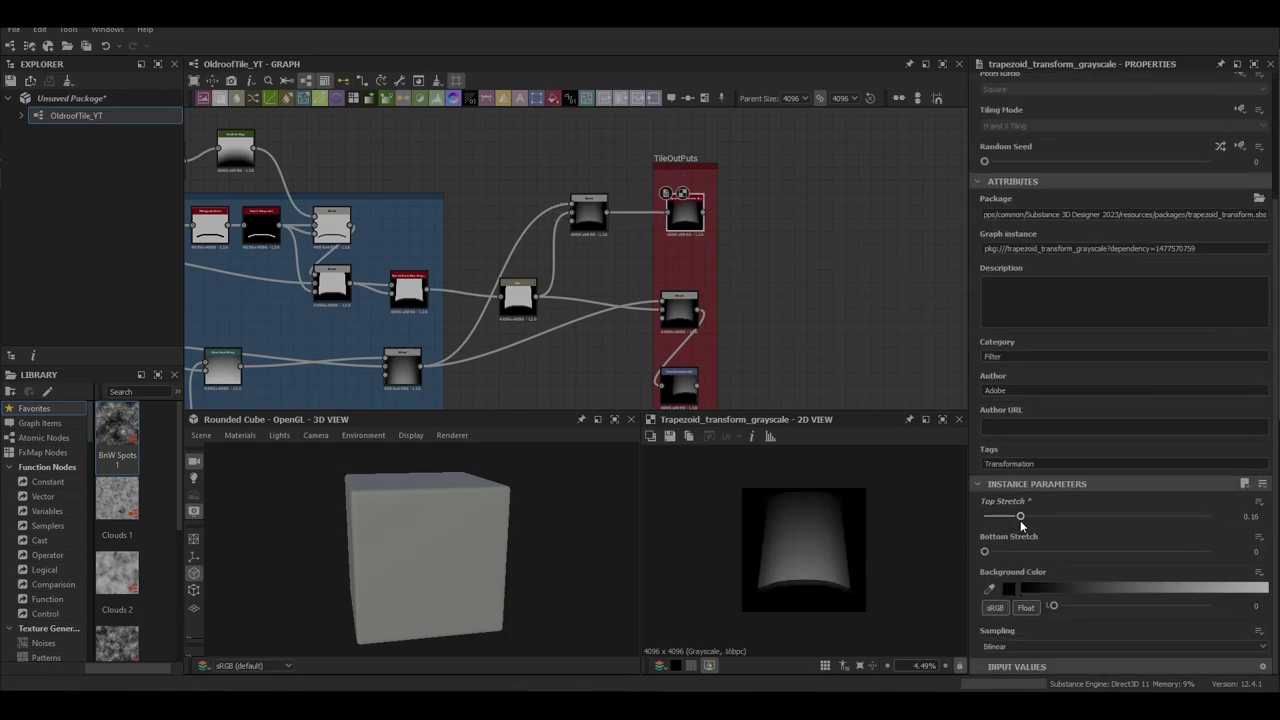
Add a Tile Sampler outside the TileOutPuts frame, feed it the framed Blend's output and set its pattern to Pattern Input
key("space")
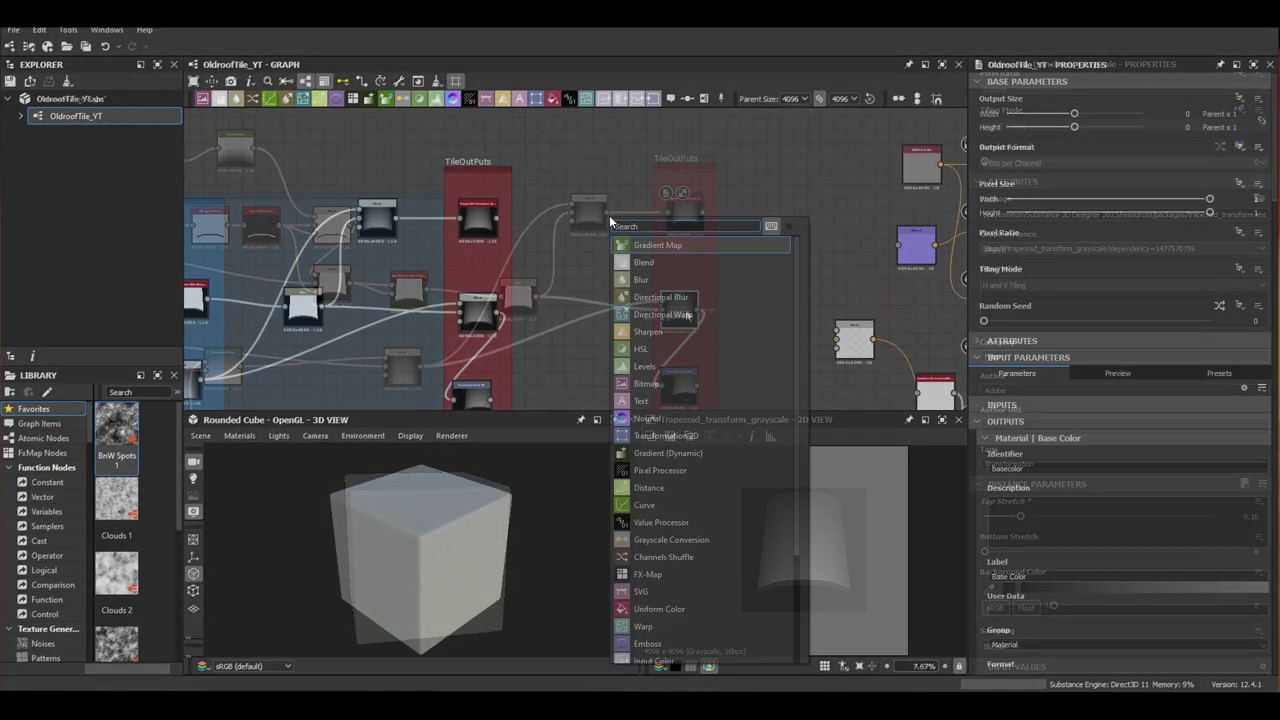
type("tile")
left_click(645, 400)
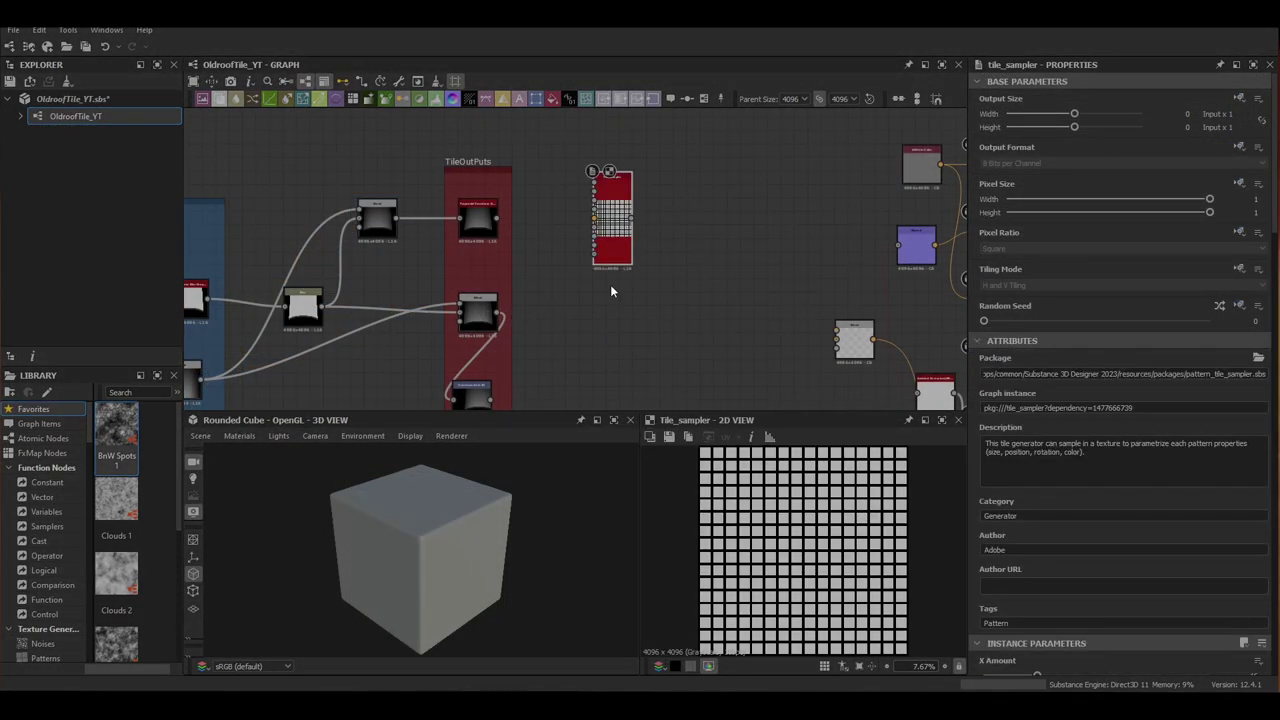
middle_click_drag(570, 334, 522, 274)
left_click_drag(449, 253, 546, 123)
left_click_drag(563, 188, 564, 282)
scroll(1043, 557, "down", 2)
left_click(1045, 604)
left_click(1043, 618)
Connect the Tile Sampler to the Blend feeding the material outputs and set X Amount to 13 and Y Amount to 10
middle_click_drag(586, 256, 412, 316)
left_click_drag(410, 313, 614, 339)
left_click_drag(440, 560, 418, 602)
scroll(400, 588, "up", 3)
middle_click_drag(450, 340, 521, 321)
left_click_drag(458, 303, 471, 303)
left_click_drag(1037, 476, 1015, 511)
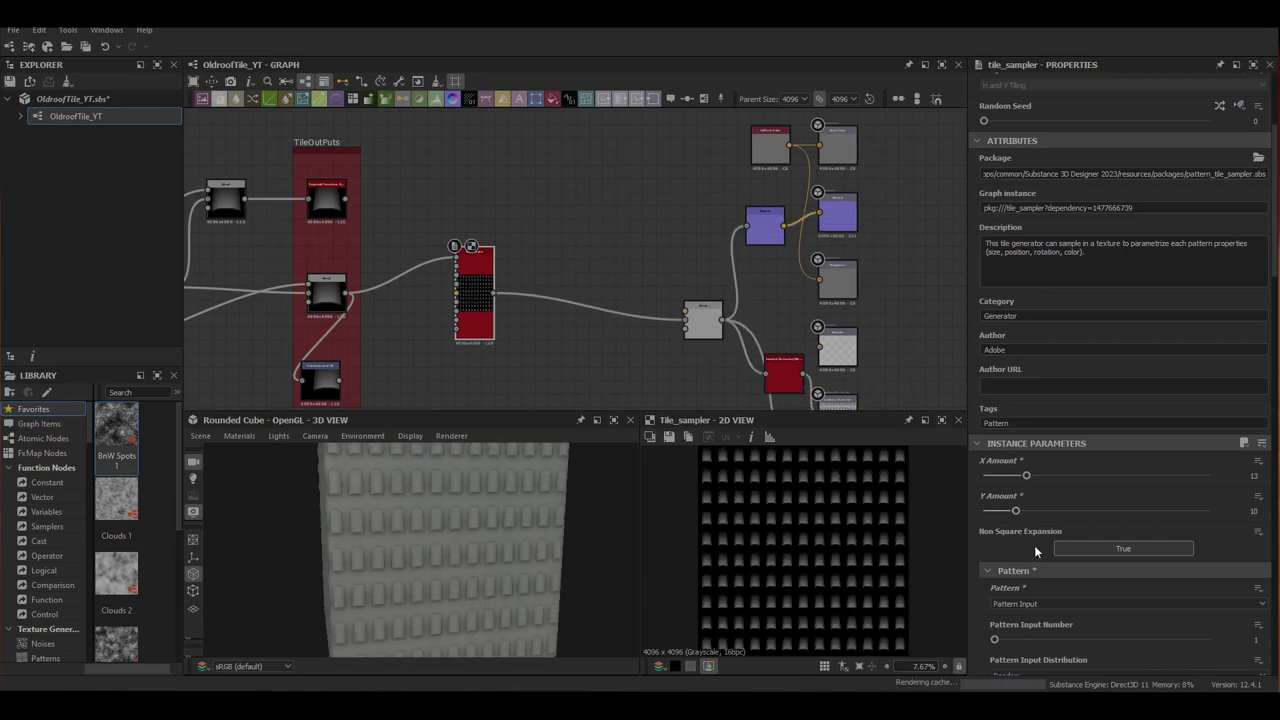
Set the Tile Sampler's Pattern Input Number to 2 and connect the Trapezoid Transform to its second pattern input
scroll(1027, 578, "down", 1)
left_click_drag(1015, 598, 1023, 596)
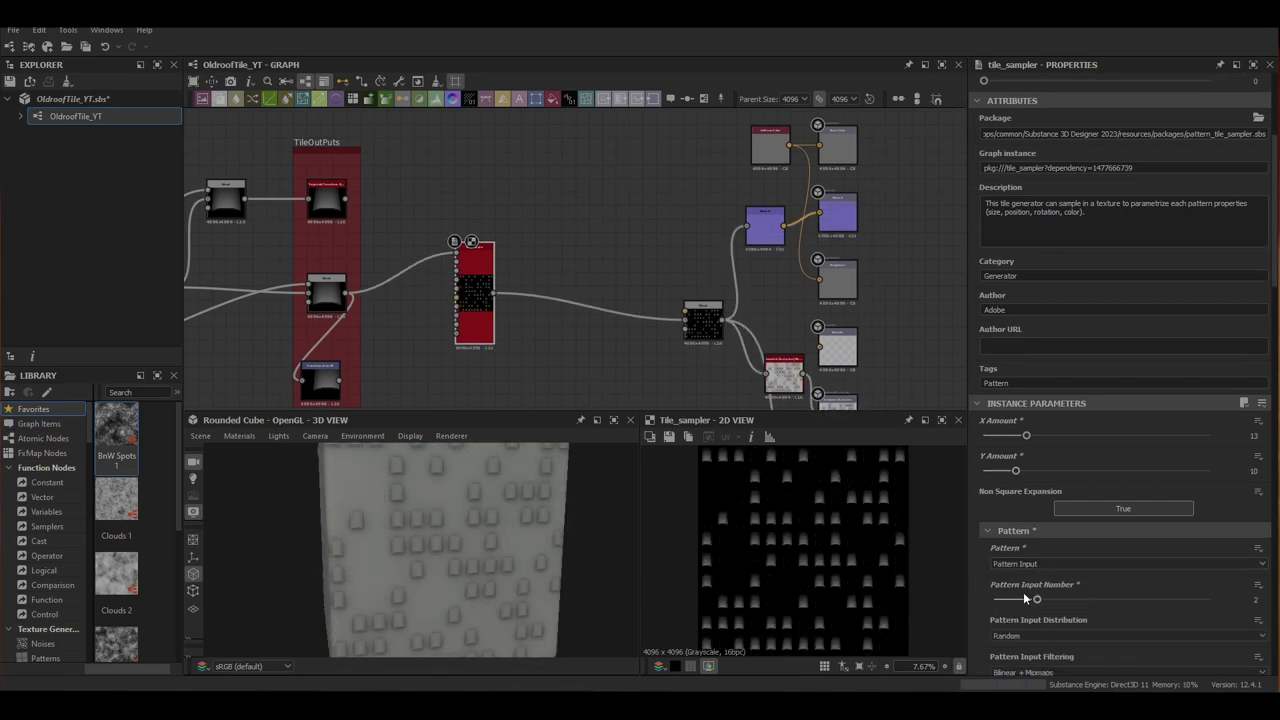
scroll(1022, 618, "down", 5)
scroll(485, 368, "up", 2)
middle_click_drag(485, 368, 655, 383)
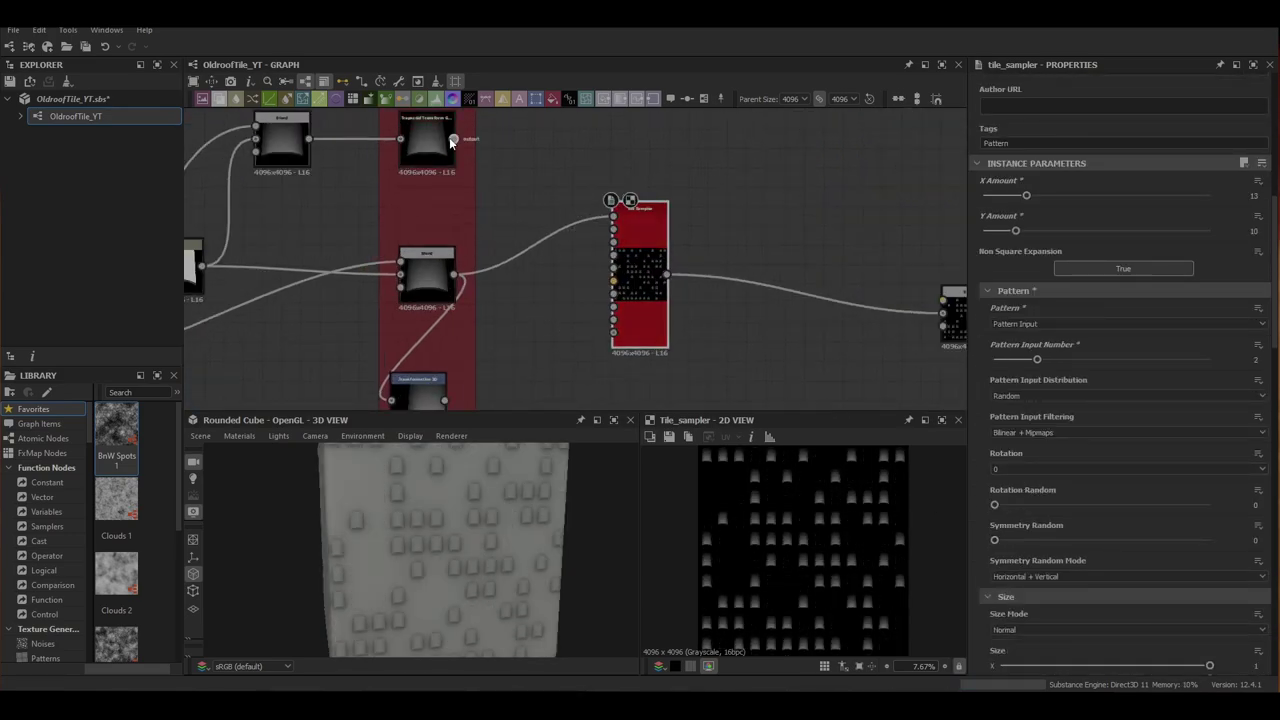
left_click_drag(452, 140, 613, 228)
Set the Tile Sampler's Y size to 1.75 and its Size Random to 0.16 in X and 0.3 in Y
scroll(1073, 600, "down", 2)
scroll(1150, 536, "down", 4)
double_click(1252, 439)
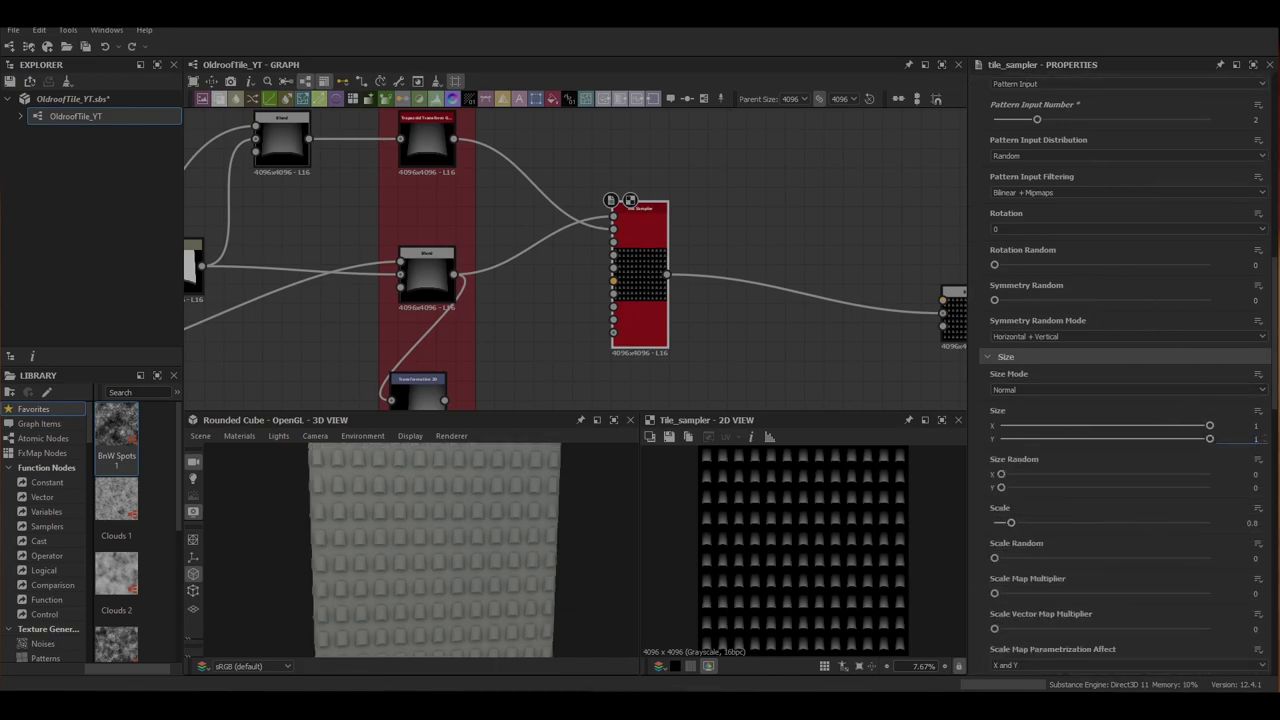
type("1.75")
key("Return")
left_click_drag(1001, 474, 1063, 488)
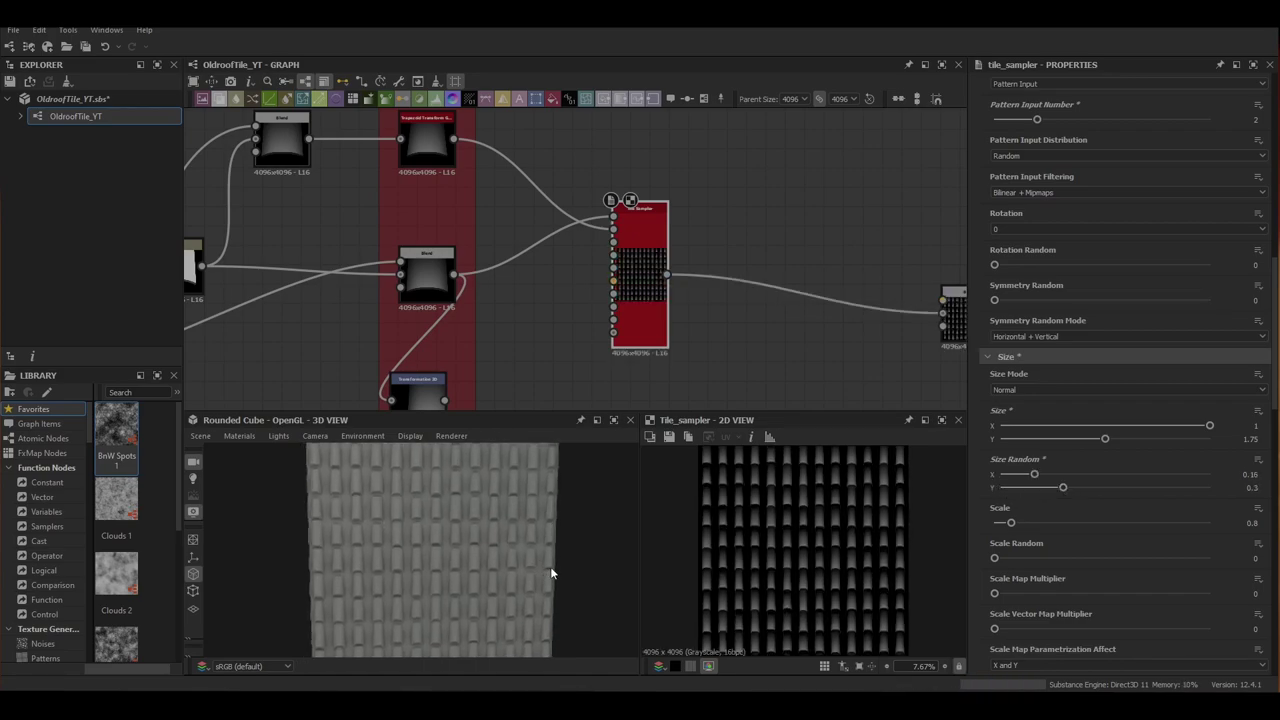
Set the Tile Sampler's Scale to 1.67
scroll(1148, 541, "down", 2)
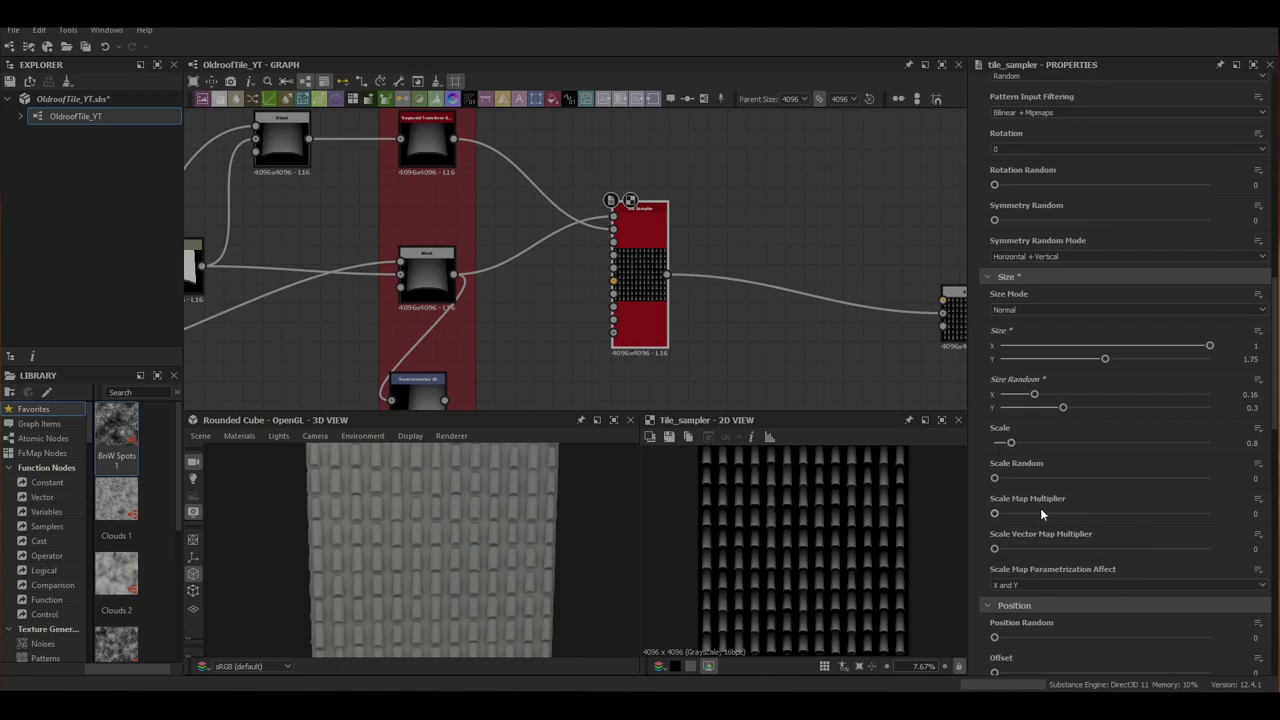
double_click(1250, 443)
type("1.65")
key("Return")
left_click(1266, 440)
left_click(1266, 440)
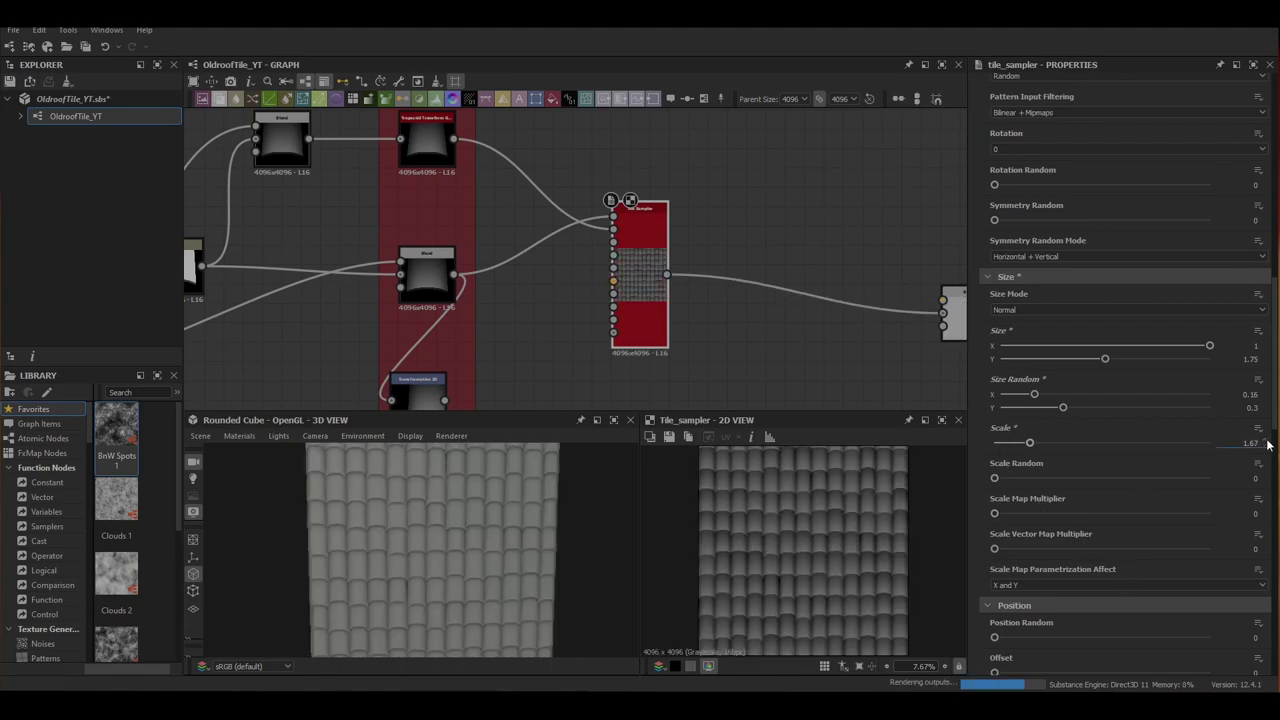
Connect the Transformation 2D output to the Tile Sampler's mask map input and set Mask Map Threshold to 0.18
scroll(435, 588, "up", 4)
scroll(1066, 328, "down", 9)
scroll(1066, 440, "down", 15)
scroll(1045, 482, "up", 1)
left_click_drag(645, 283, 677, 295)
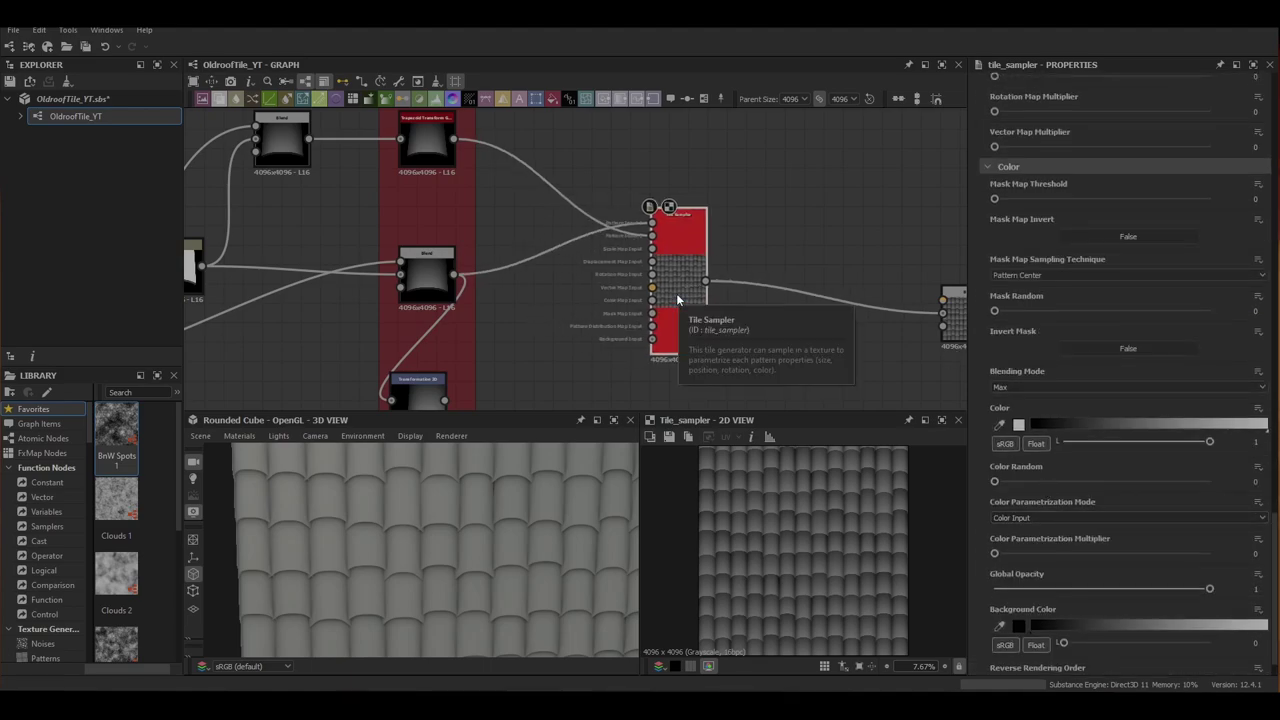
middle_click_drag(463, 388, 465, 348)
left_click_drag(446, 361, 672, 279)
left_click_drag(995, 199, 1033, 200)
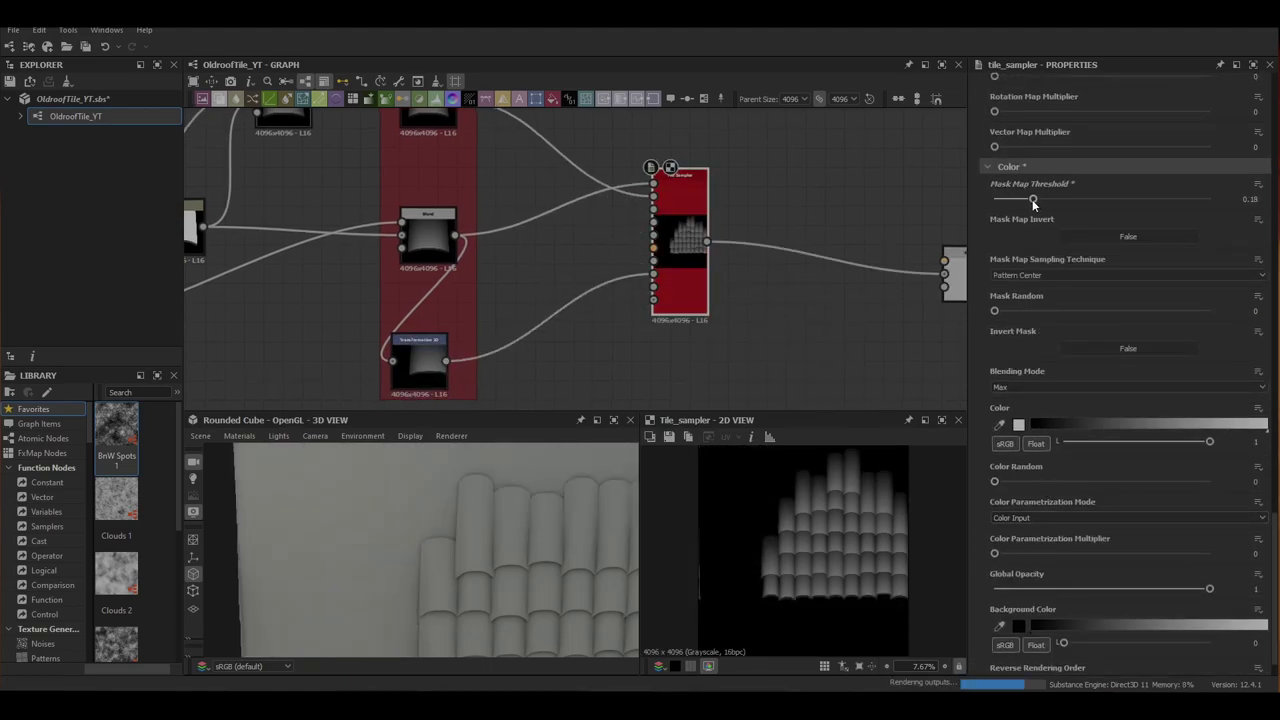
Set the Tile Sampler's Mask Random to 0.06 and Color Random to 0.89
scroll(509, 560, "down", 5)
scroll(494, 619, "down", 3)
left_click_drag(994, 310, 1007, 311)
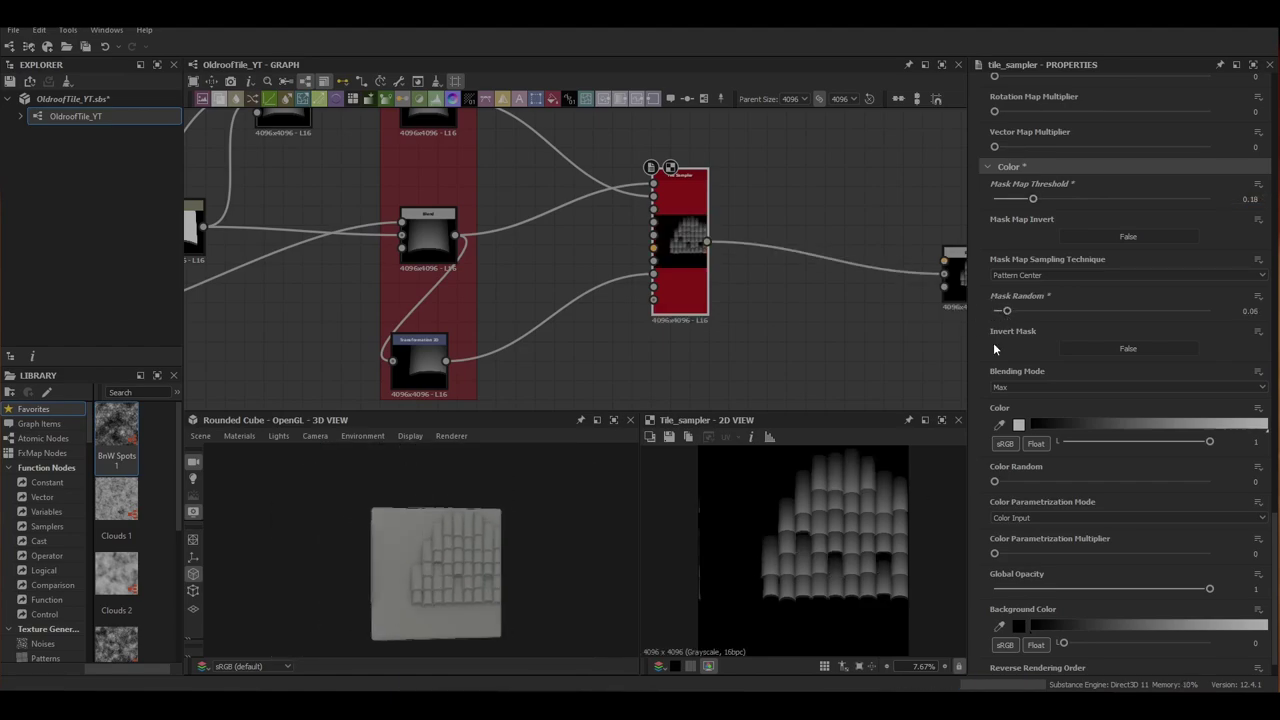
left_click_drag(518, 590, 502, 596)
left_click_drag(995, 482, 1187, 492)
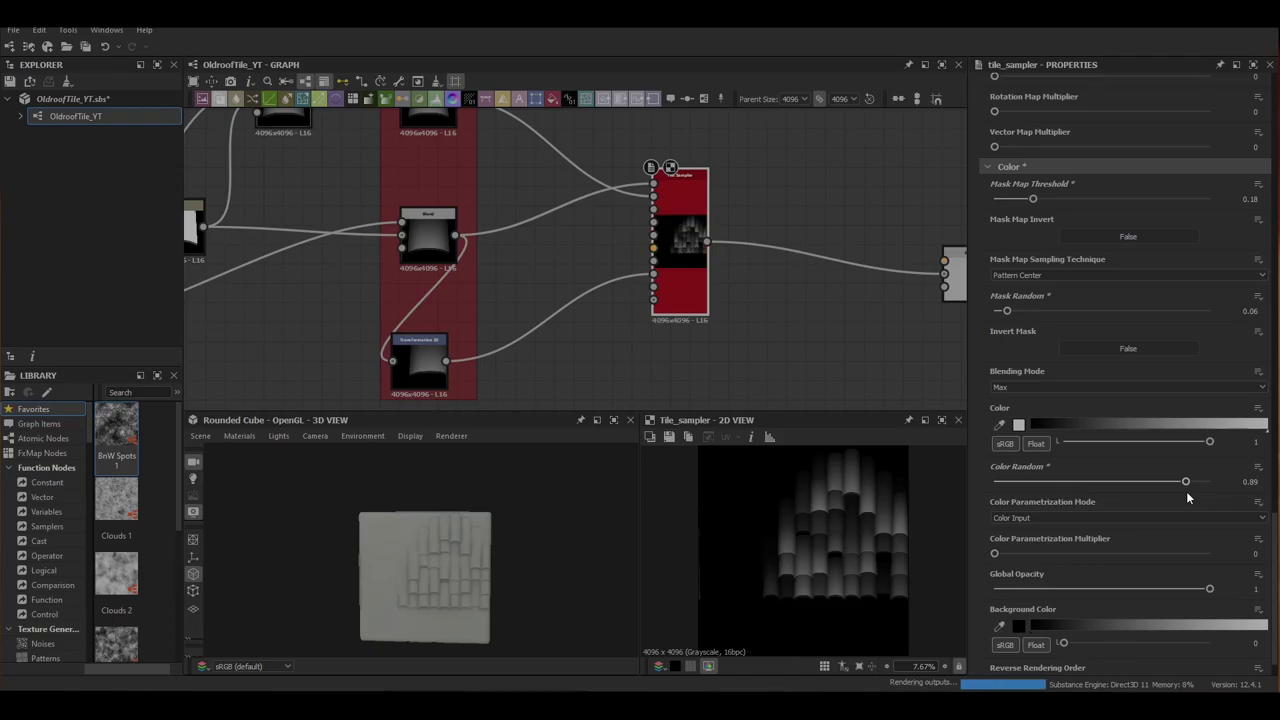
scroll(482, 593, "up", 5)
left_click_drag(482, 593, 471, 554)
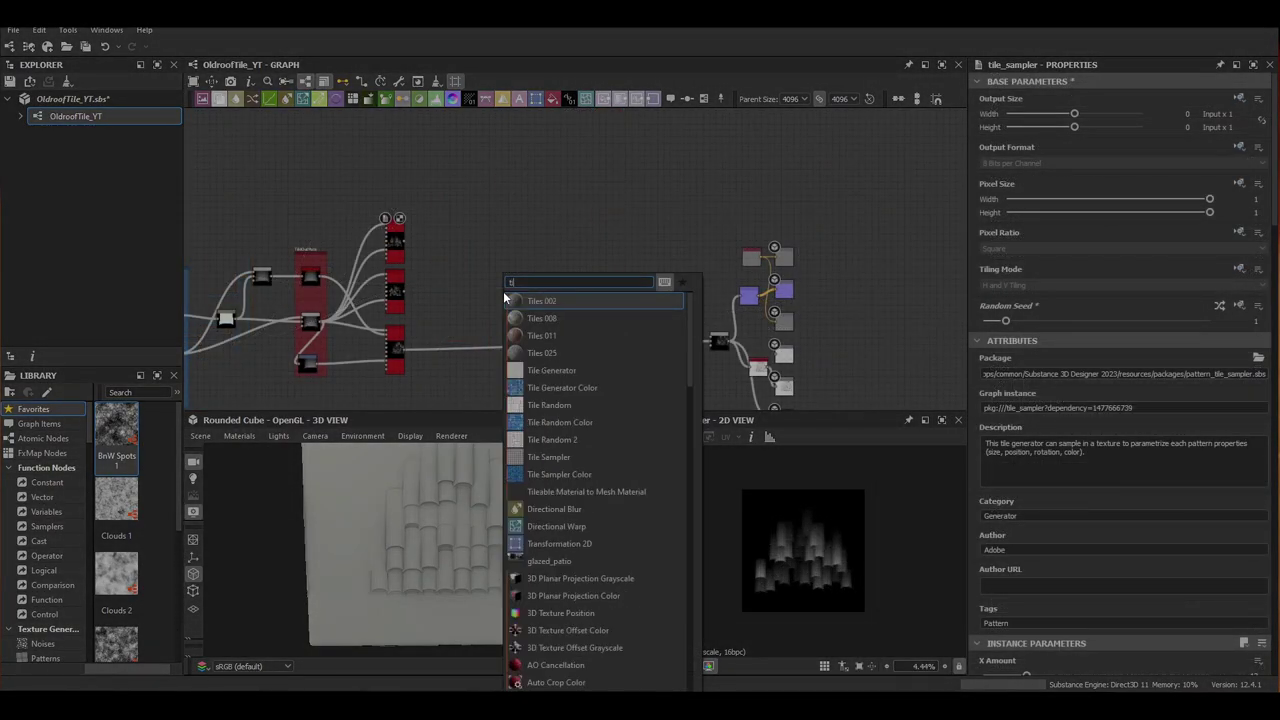
Add a new Tile Sampler node in the empty area beyond the three stacked Tile Samplers
type("le")
key("Down")
key("Down")
key("Down")
key("Down")
key("Down")
key("Down")
key("Down")
key("Down")
key("Down")
key("Return")
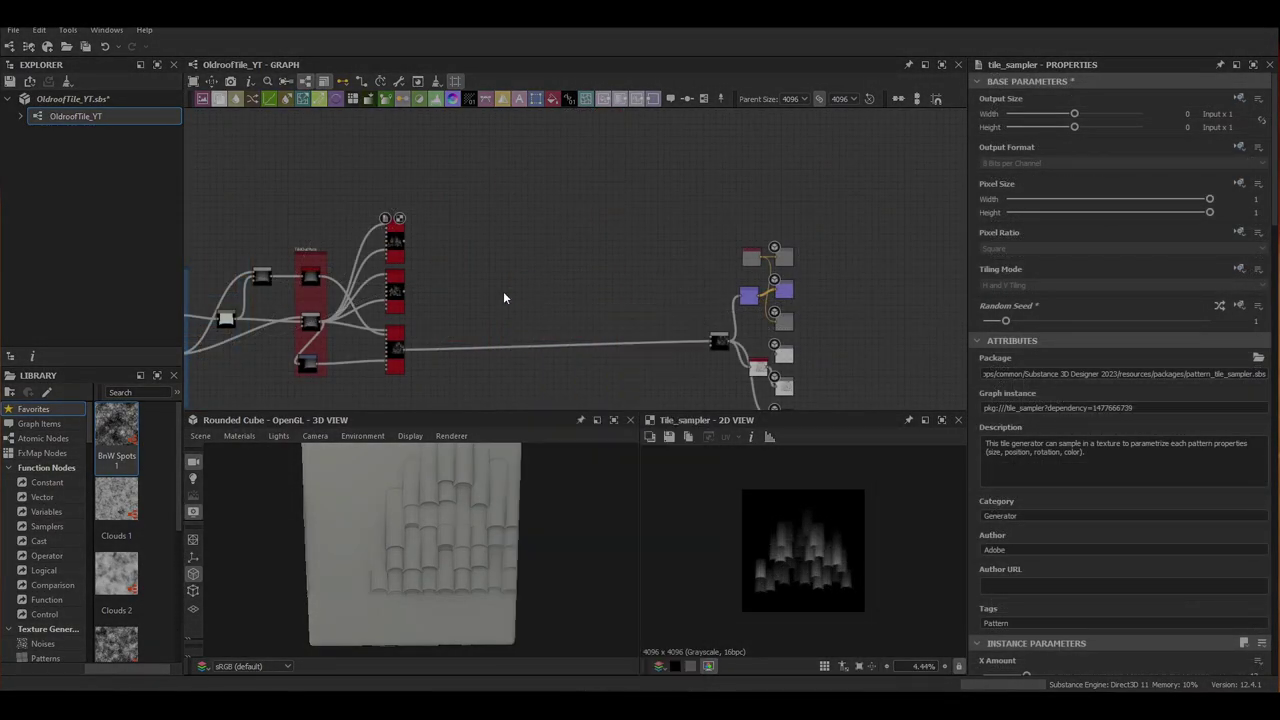
Feed the three stacked Tile Samplers into the new one, using Pattern Input with a Pattern Input Number of 3
scroll(512, 298, "up", 4)
middle_click_drag(513, 299, 539, 291)
scroll(1076, 521, "down", 4)
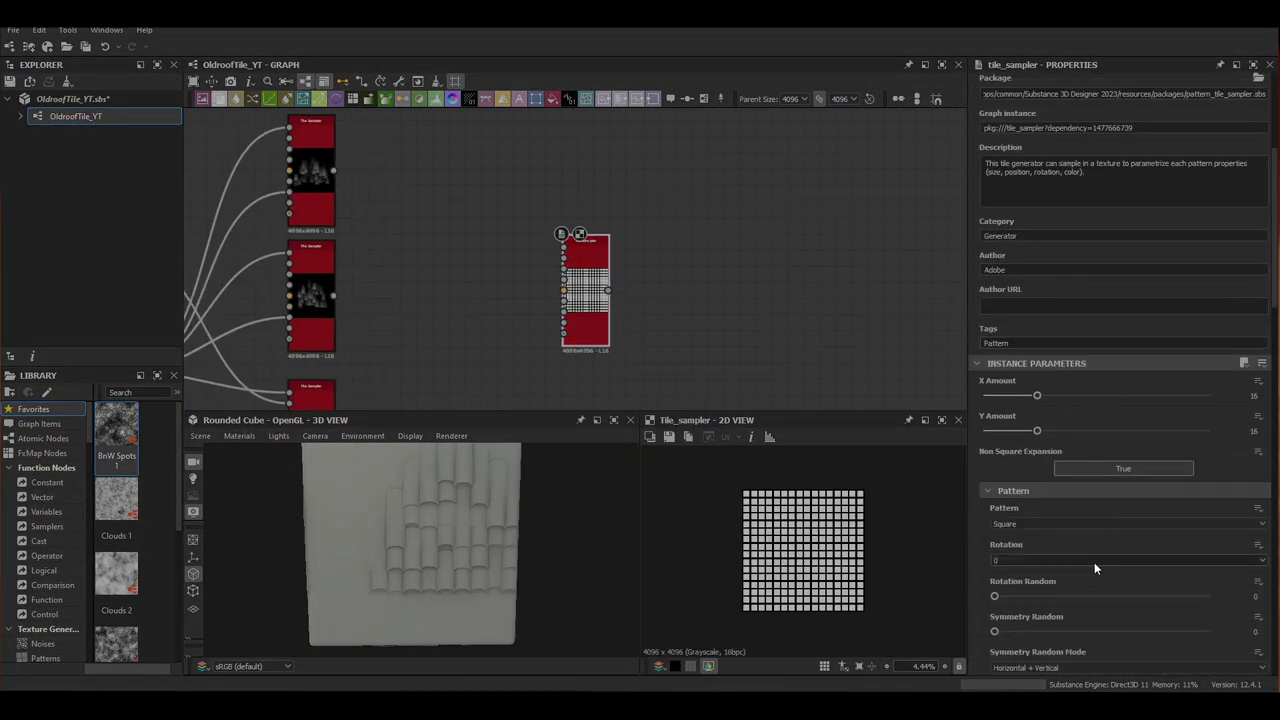
left_click(1024, 484)
left_click(1022, 496)
left_click_drag(994, 519, 1080, 519)
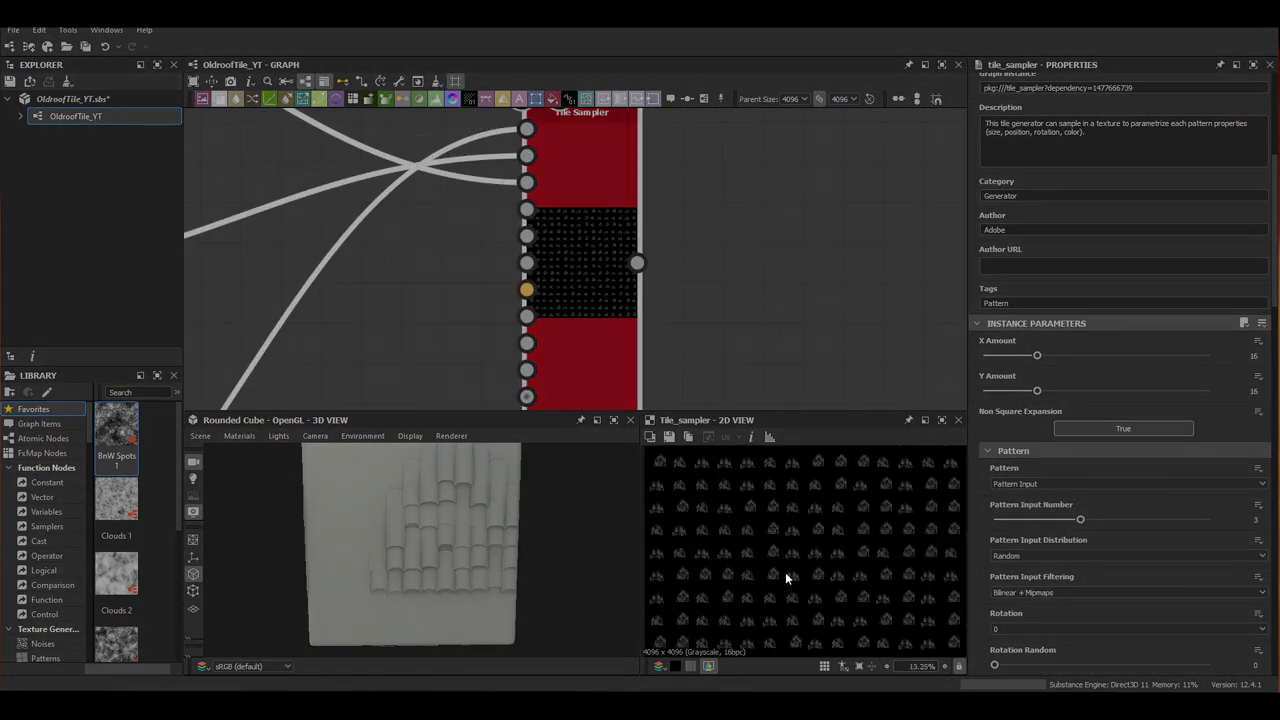
scroll(575, 297, "down", 3)
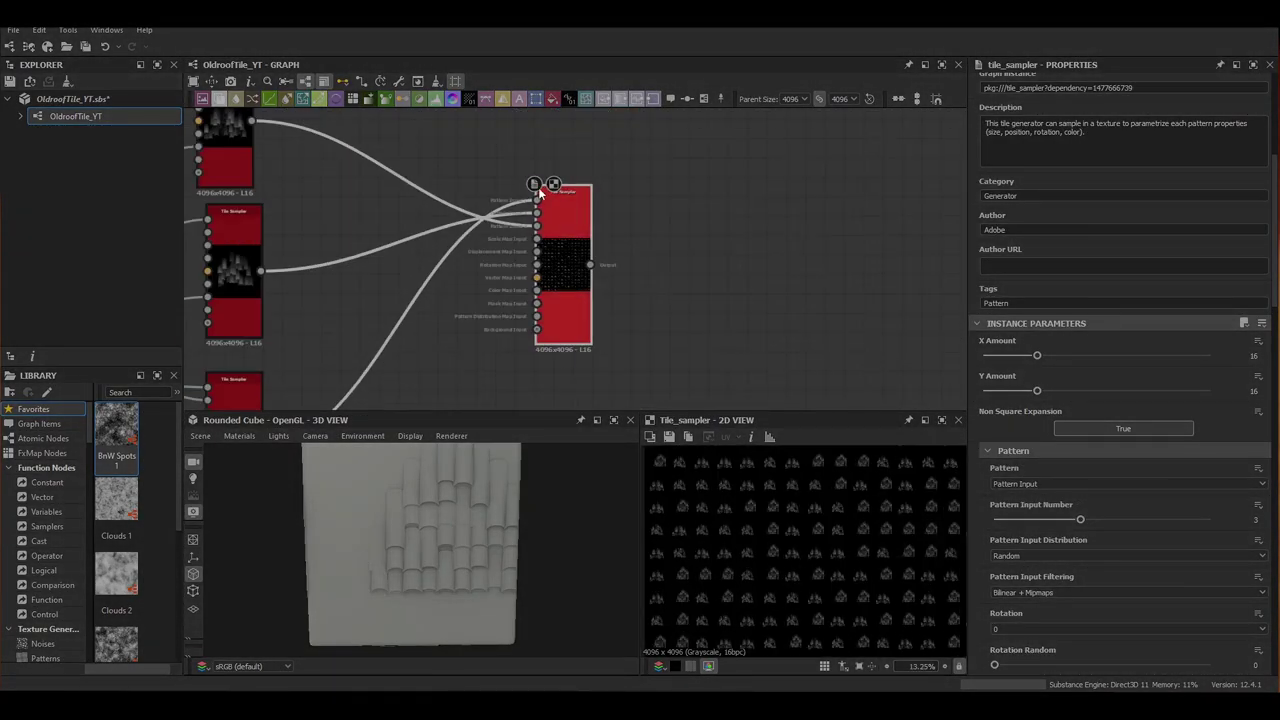
Set the new Tile Sampler's X Amount to 3 and Y Amount to 4
scroll(735, 558, "up", 5)
scroll(773, 541, "down", 9)
scroll(776, 541, "up", 2)
double_click(1255, 356)
type("3")
double_click(1252, 392)
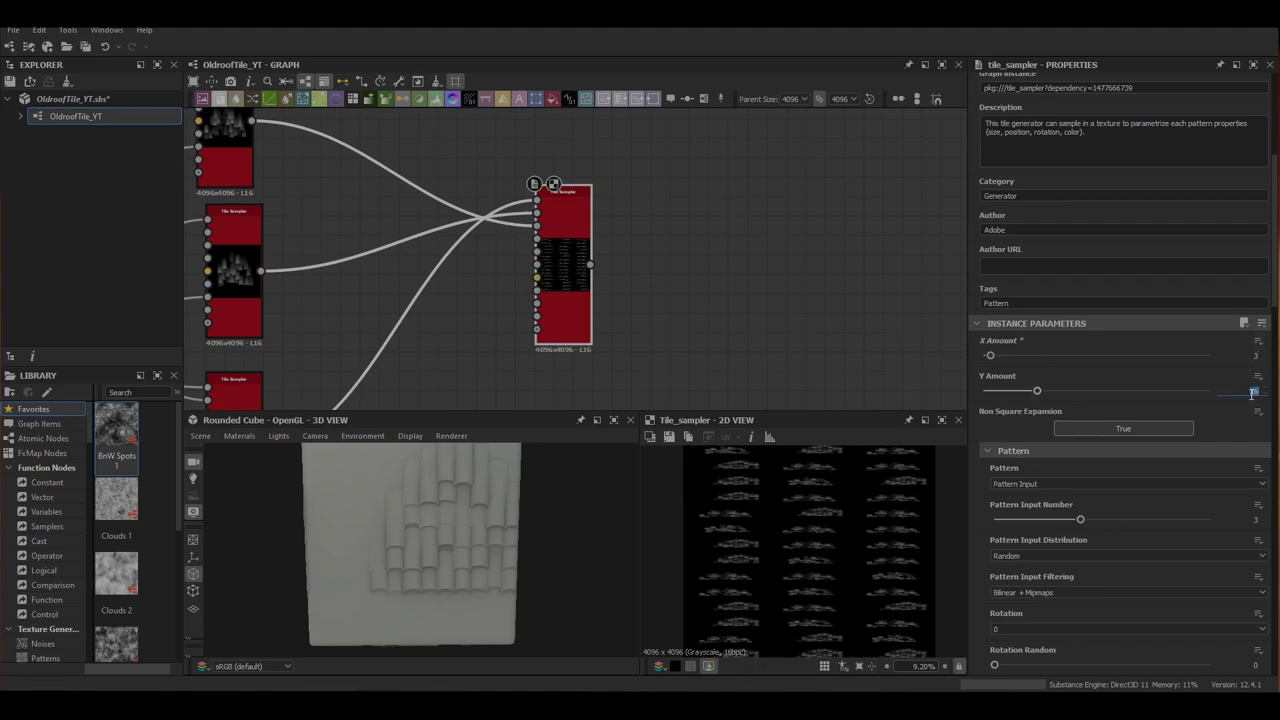
key("Return")
Shift the mask image in the Transformation 2D node to an offset of about X -0.22 and Y 0.05
scroll(771, 577, "down", 2)
scroll(434, 256, "down", 5)
middle_click_drag(434, 258, 613, 228)
left_click(424, 314)
left_click_drag(831, 561, 836, 565)
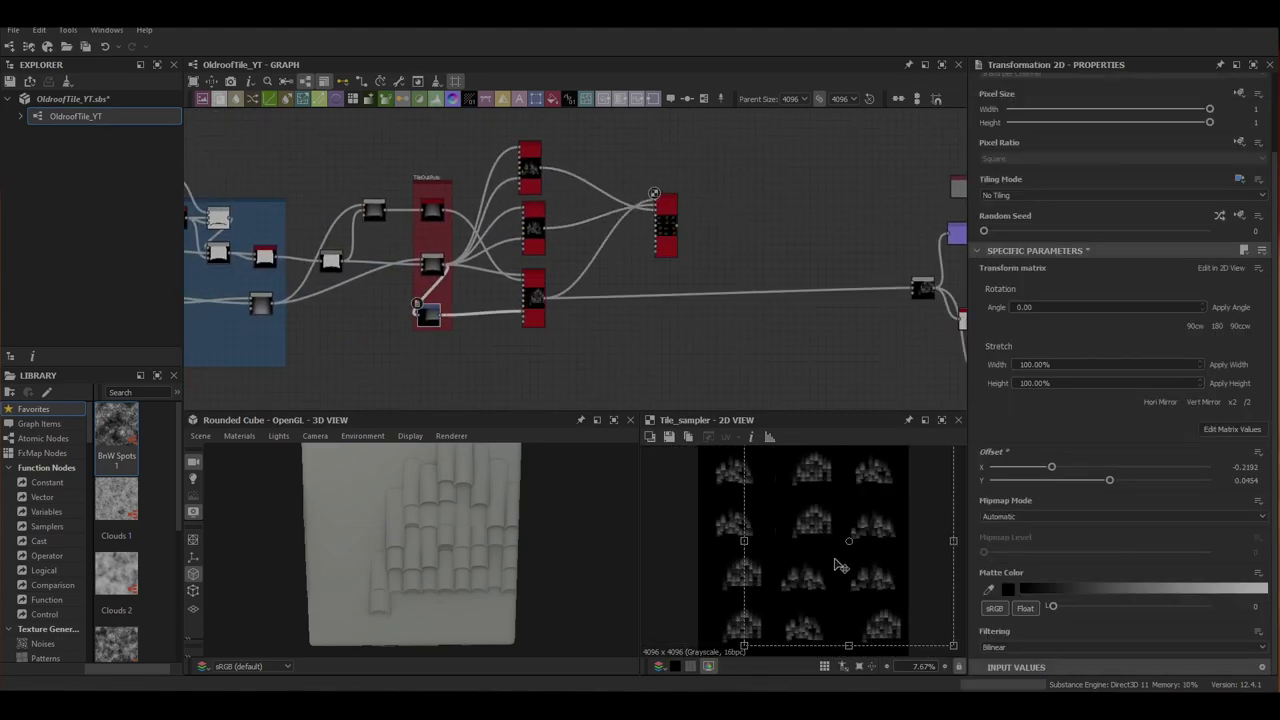
scroll(846, 550, "down", 2)
Set the Scale of the Tile Sampler that combines the three tile patches to 1.56
left_click(667, 228)
scroll(1130, 400, "down", 7)
scroll(1049, 478, "down", 3)
scroll(1050, 478, "down", 4)
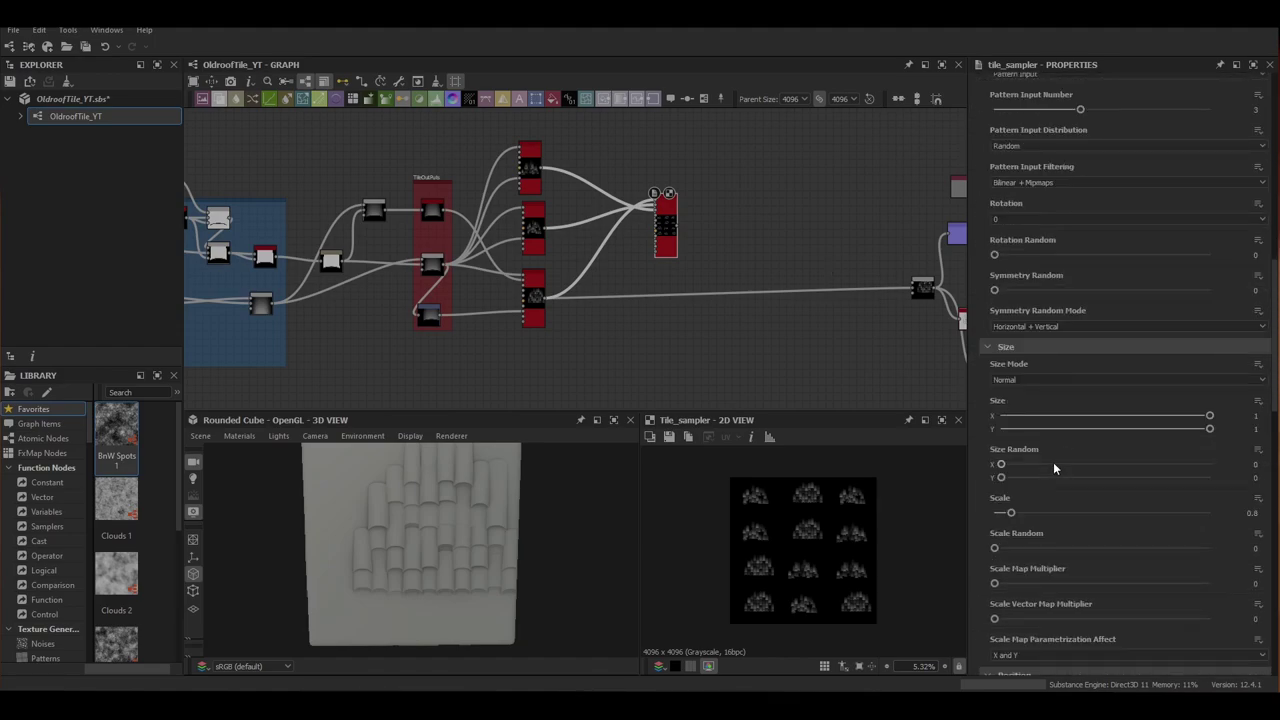
type("1.56")
key("Return")
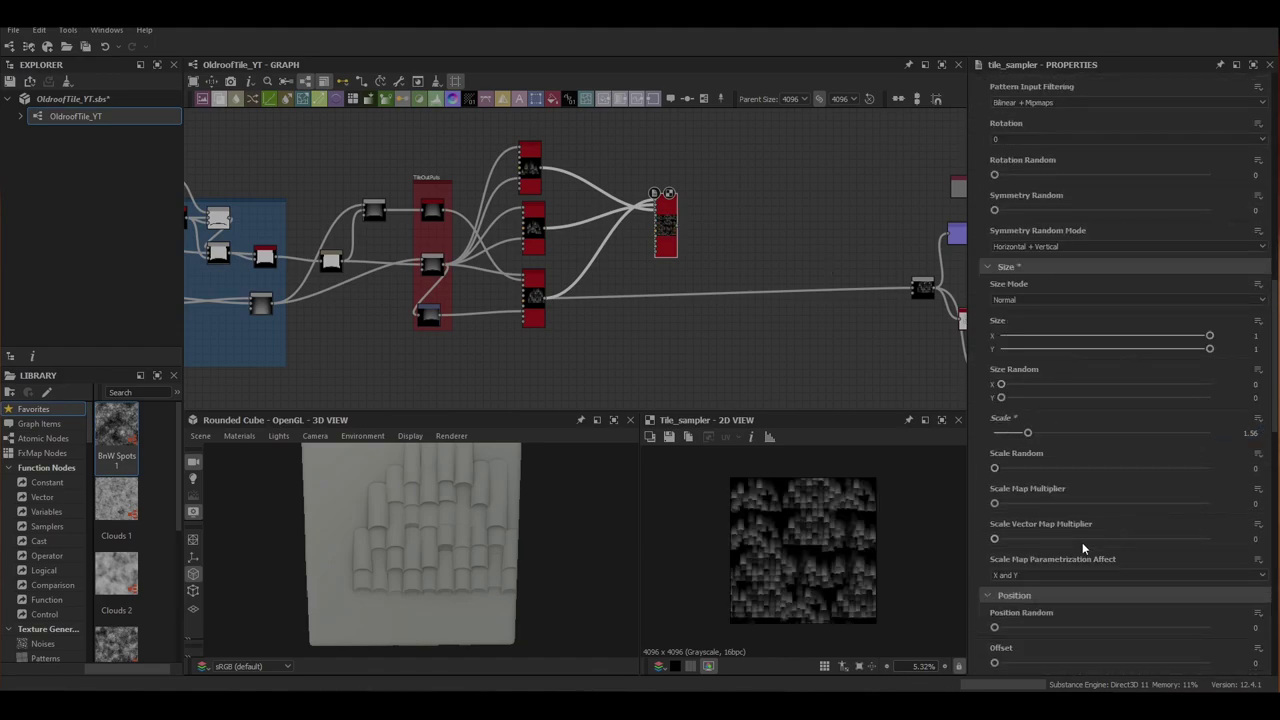
Connect the combining Tile Sampler's output to the Blend feeding the material outputs and check the relief on the cube
scroll(429, 540, "down", 3)
middle_click_drag(681, 224, 463, 163)
left_click_drag(701, 229, 700, 229)
left_click_drag(453, 176, 457, 189)
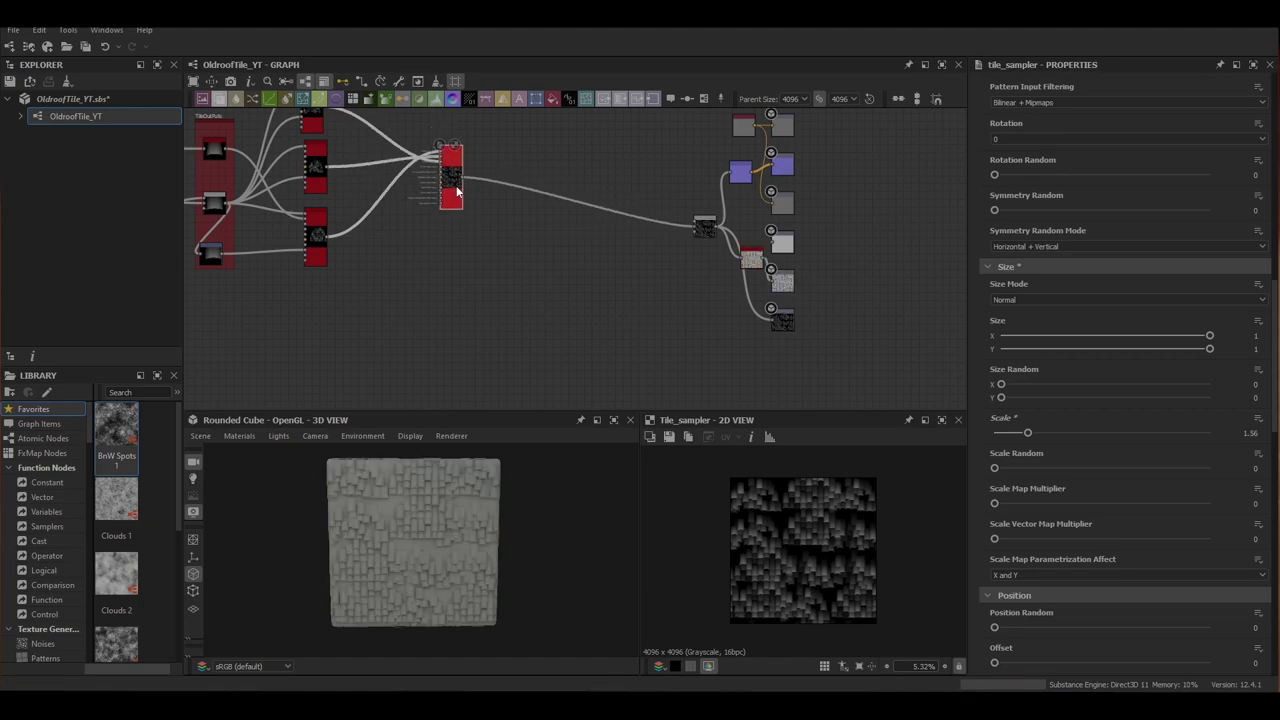
scroll(418, 581, "up", 5)
left_click_drag(418, 581, 380, 603)
scroll(422, 594, "down", 3)
scroll(420, 591, "down", 5)
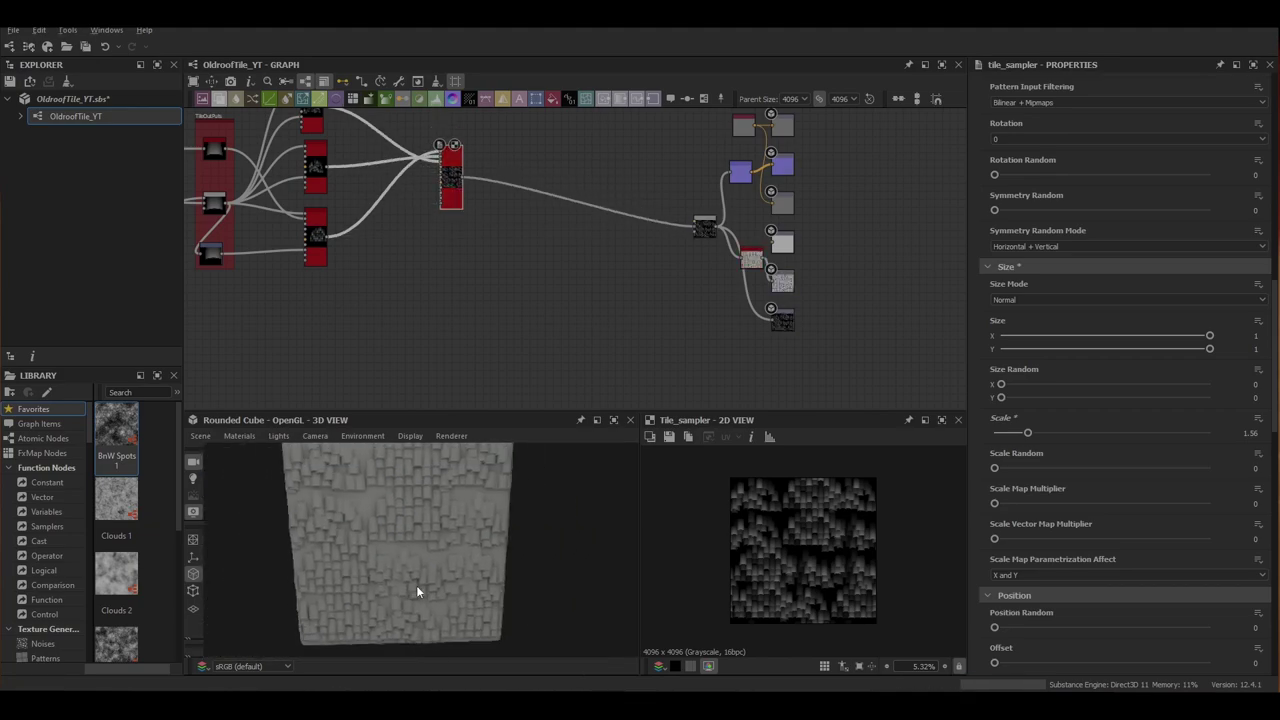
Connect the HBAO node's output to the Base Color output and set its Height Depth to 0.19
middle_click_drag(701, 242, 618, 322)
left_click_drag(668, 217, 689, 206)
scroll(464, 552, "up", 2)
left_click_drag(680, 339, 689, 206)
double_click(668, 342)
left_click(1045, 496)
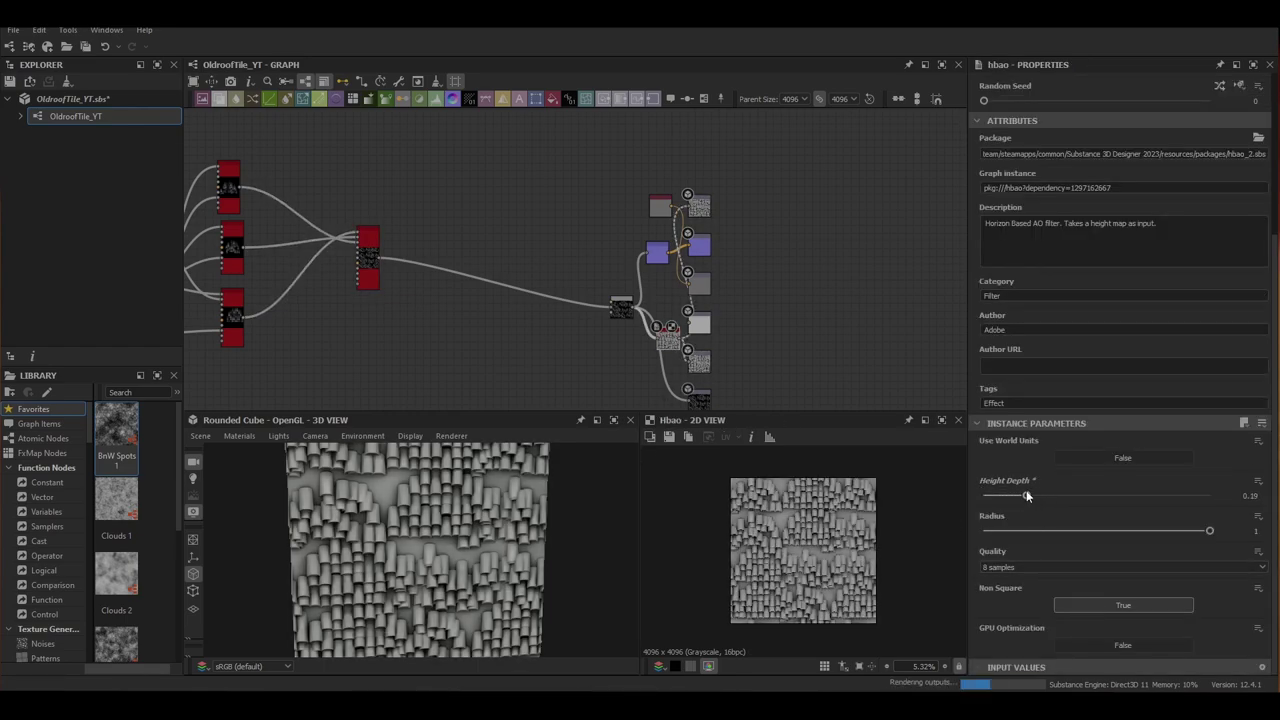
Fine-tune the HBAO node's Height Depth at 0.19 and inspect the tile shading on the cube
left_click_drag(1031, 496, 1026, 496)
scroll(388, 580, "up", 4)
middle_click_drag(388, 580, 430, 555)
scroll(480, 588, "down", 5)
Set Scale Random to 0.04 and Position Random to 0.04 on the Tile Sampler combining the three patches
middle_click_drag(344, 266, 471, 283)
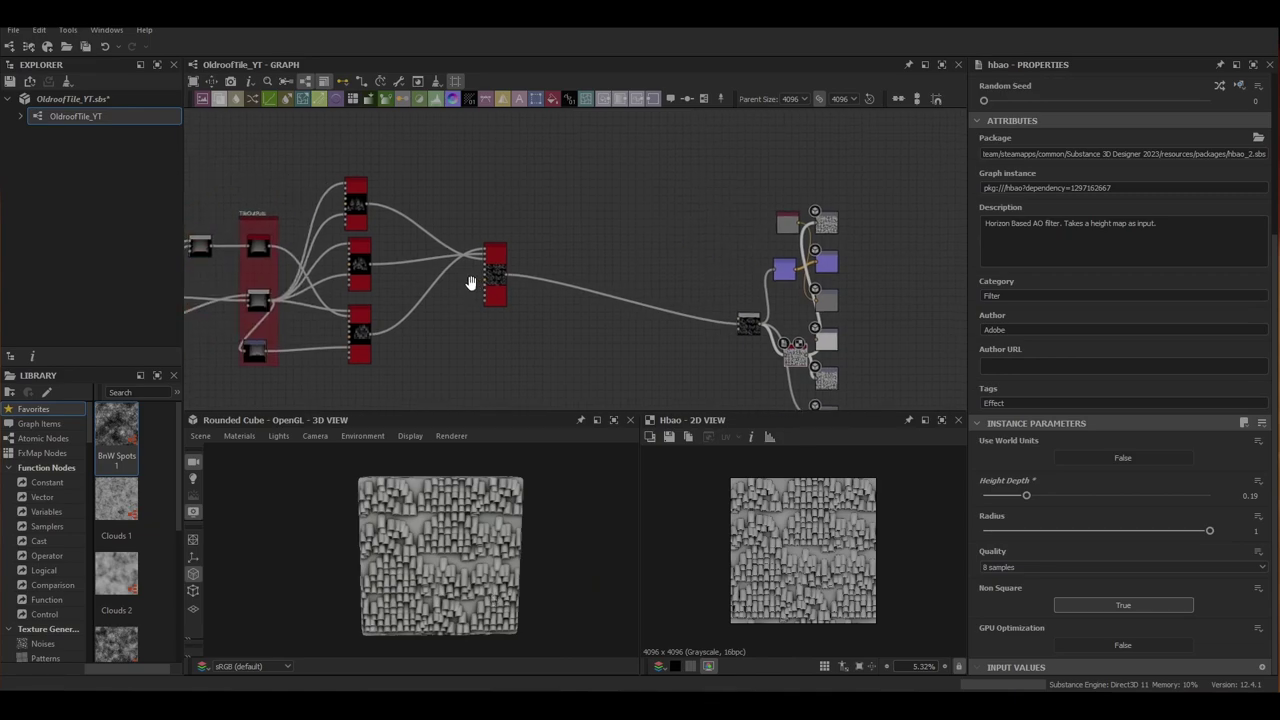
scroll(471, 283, "up", 3)
double_click(512, 274)
scroll(985, 590, "down", 12)
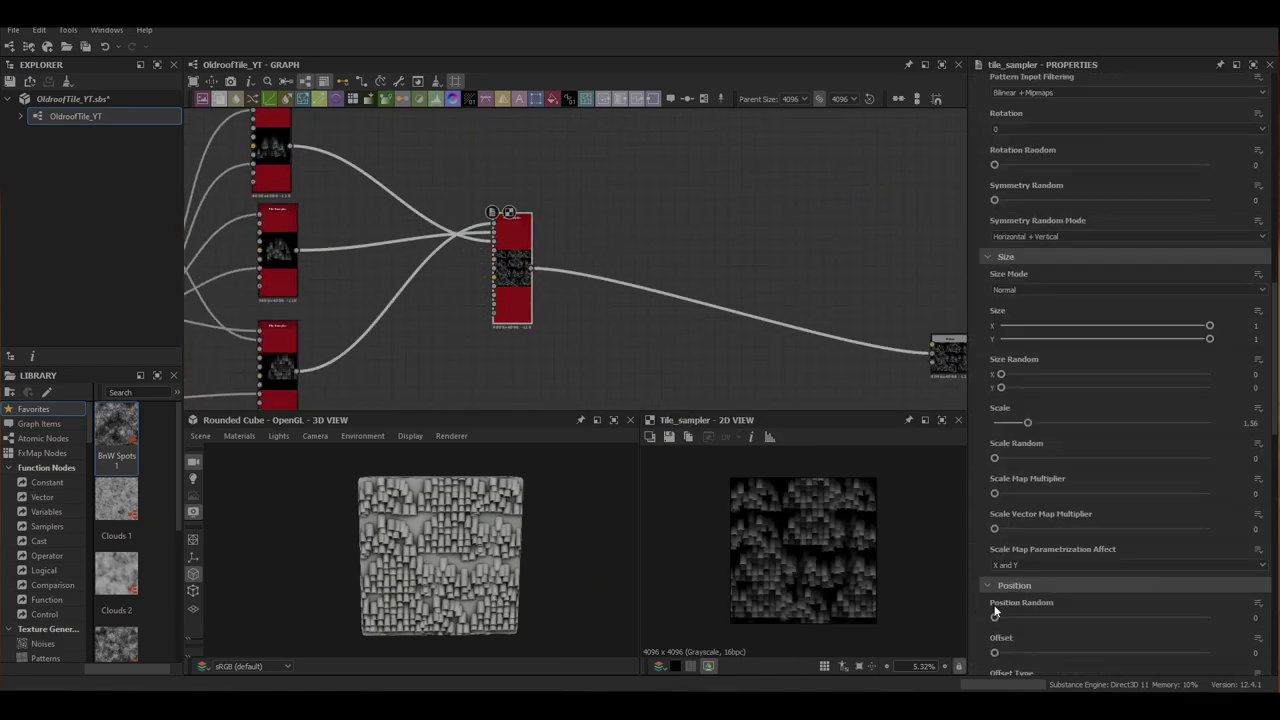
scroll(995, 612, "down", 2)
scroll(993, 583, "down", 3)
left_click(995, 418)
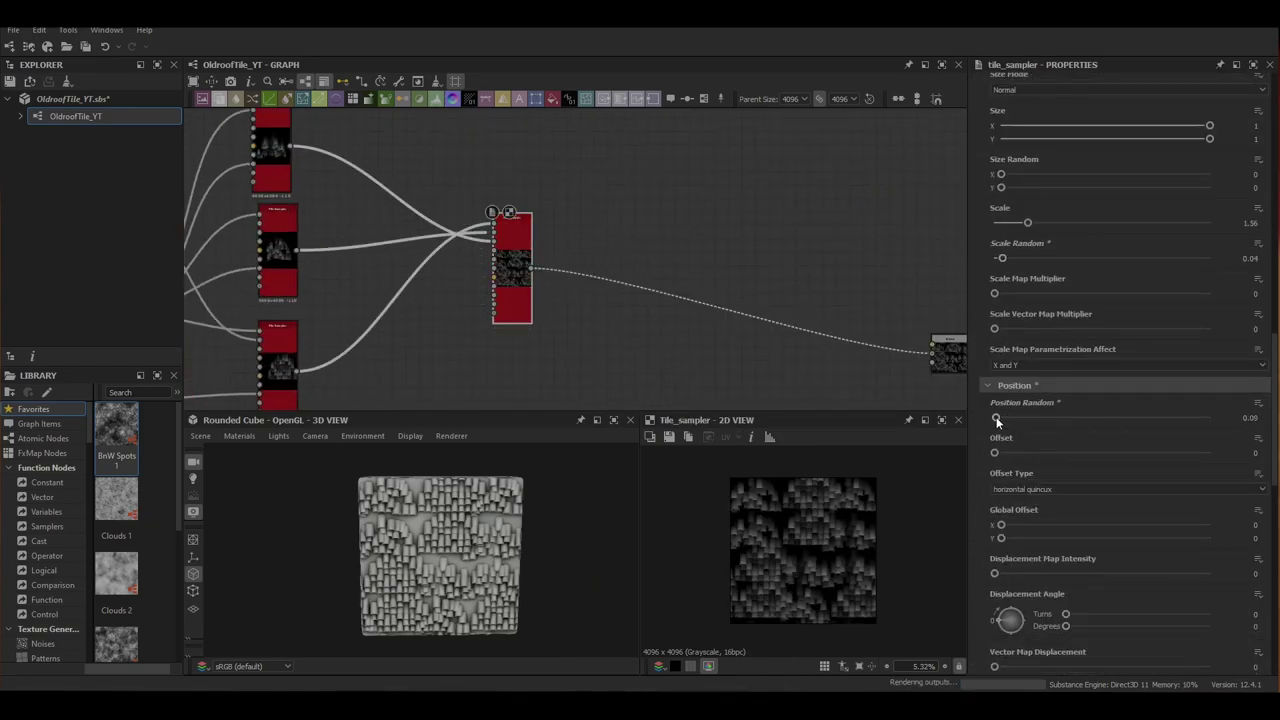
left_click(1262, 415)
left_click(1262, 415)
left_click(1262, 415)
left_click(1262, 415)
Set the combining Tile Sampler's Offset to 0.1 and its Color Random to 0.16
left_click(1021, 453)
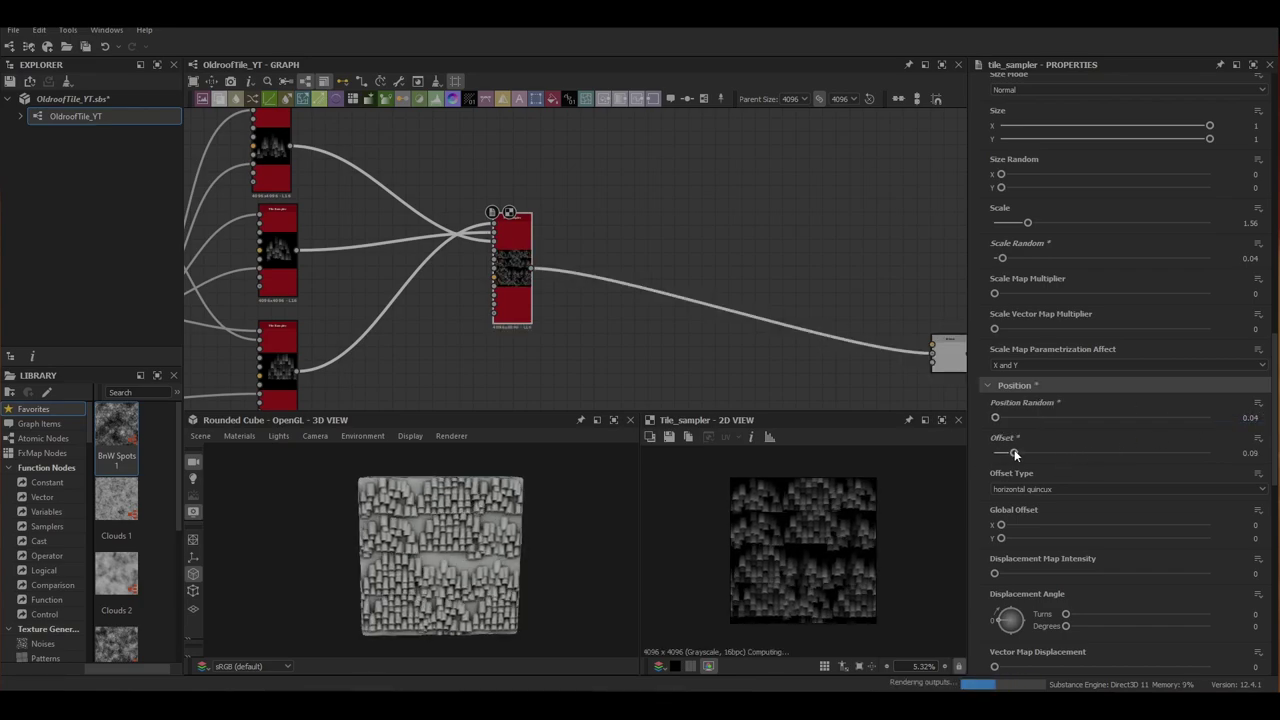
left_click_drag(1021, 453, 1016, 452)
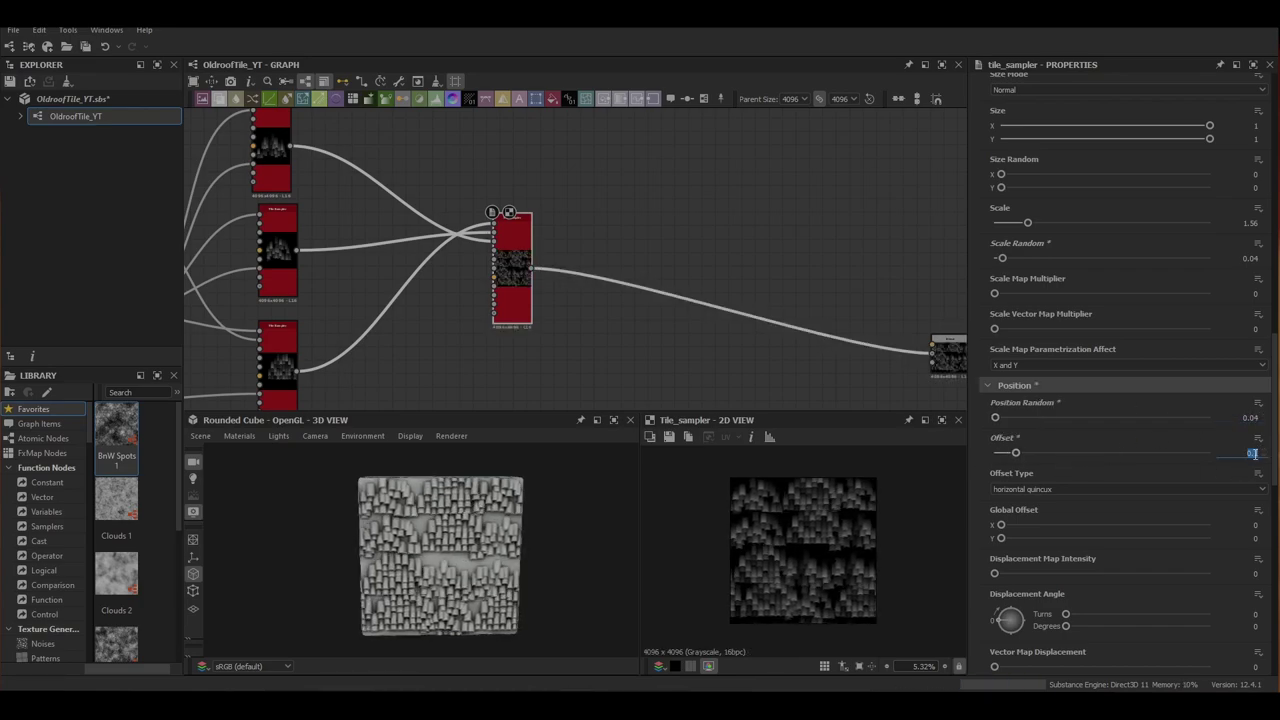
scroll(1071, 500, "down", 13)
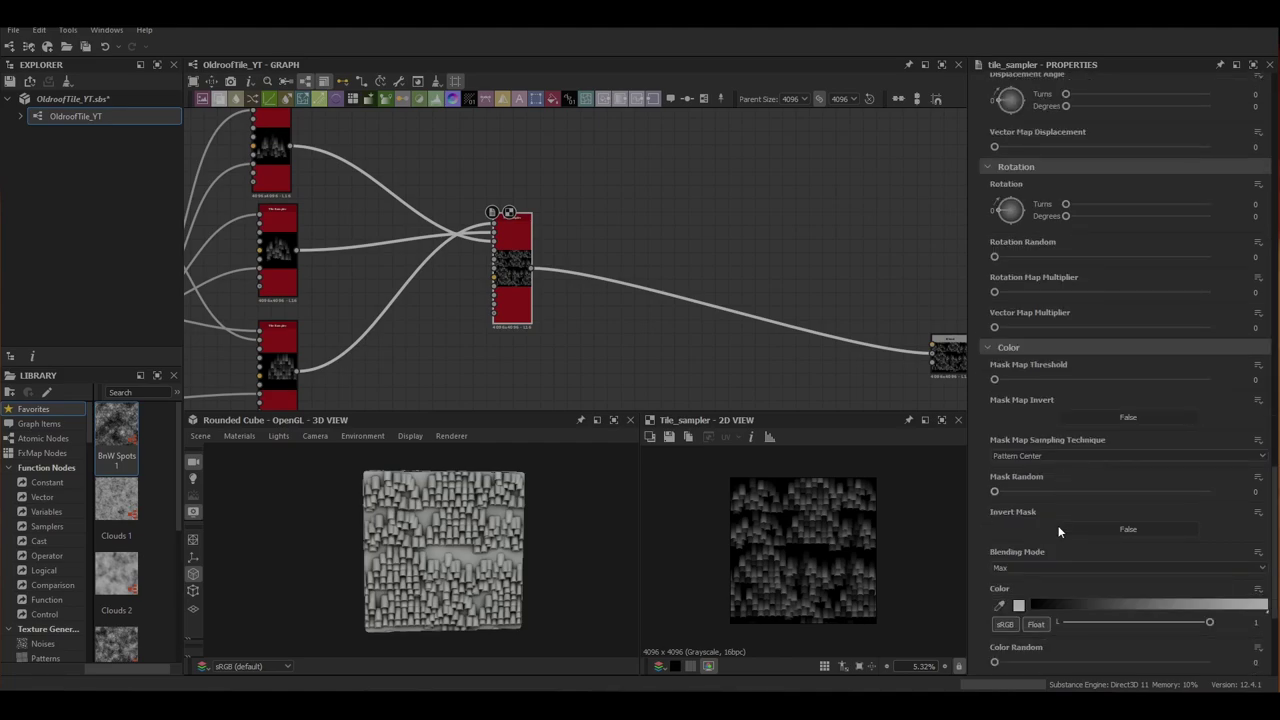
scroll(1030, 576, "down", 1)
left_click(1036, 622)
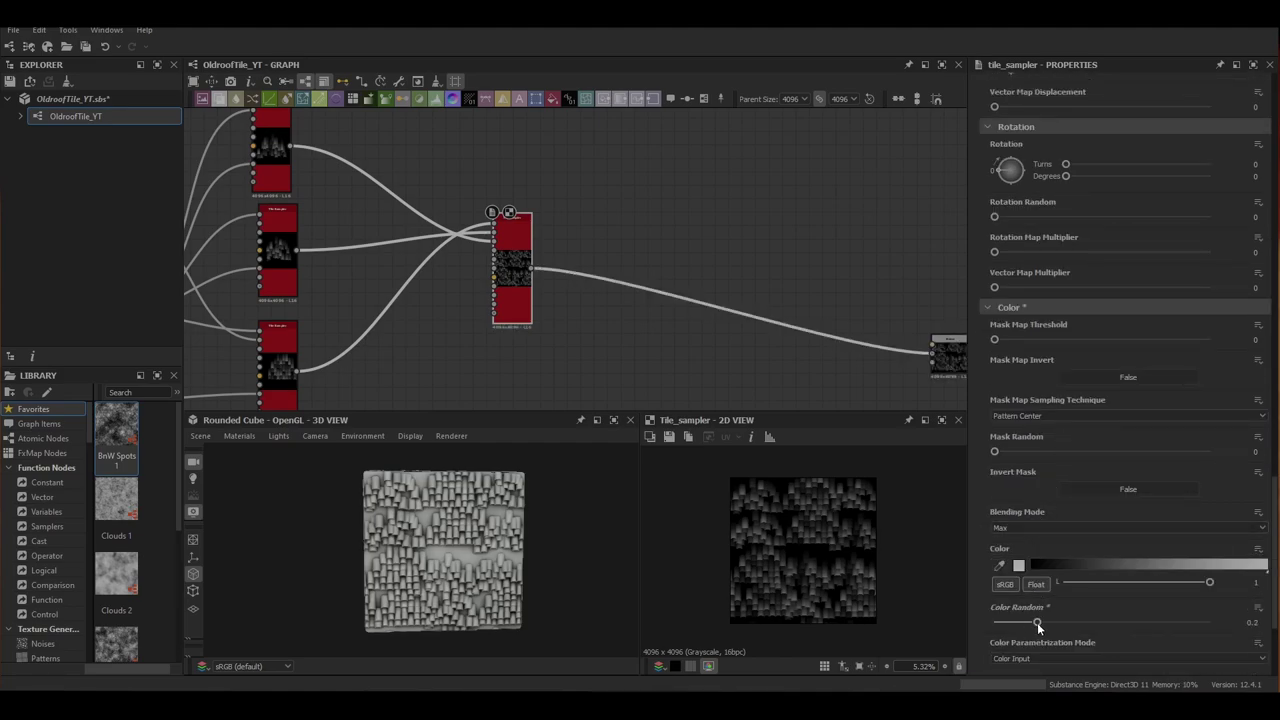
mouse_move(1037, 622)
left_mouse_down()
mouse_move(1116, 617)
mouse_move(1026, 622)
left_mouse_up()
Connect the Blend feeding the material outputs to the Base Color output and check the tiles on the cube
scroll(850, 340, "down", 3)
middle_click_drag(920, 346, 688, 331)
scroll(688, 331, "up", 3)
left_click_drag(684, 336, 788, 165)
scroll(441, 598, "up", 5)
scroll(441, 598, "up", 3)
left_click_drag(441, 598, 472, 535)
scroll(450, 538, "down", 5)
scroll(480, 262, "down", 4)
middle_click_drag(480, 262, 670, 287)
scroll(558, 281, "up", 4)
Add a Perlin Noise node, lower its scale and connect it to the combining Tile Sampler's displacement map input
left_click_drag(558, 281, 552, 281)
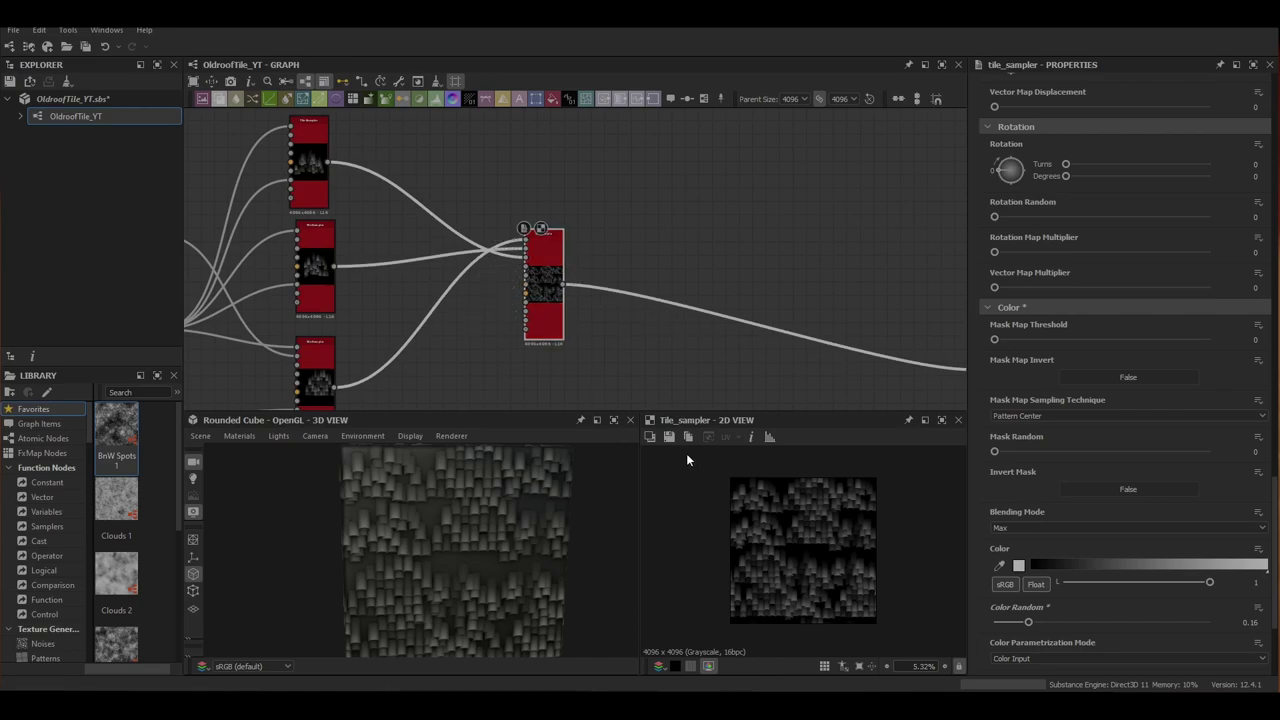
scroll(1207, 612, "down", 3)
scroll(501, 386, "up", 2)
middle_click_drag(501, 386, 656, 363)
left_click(610, 364)
key("space")
type("per")
key("Down")
key("Return")
left_click_drag(627, 379, 691, 206)
left_click_drag(1094, 571, 1008, 571)
Expose the combining Tile Sampler's Displacement Map Intensity as a new graph input with the default settings
double_click(729, 224)
scroll(1266, 632, "down", 9)
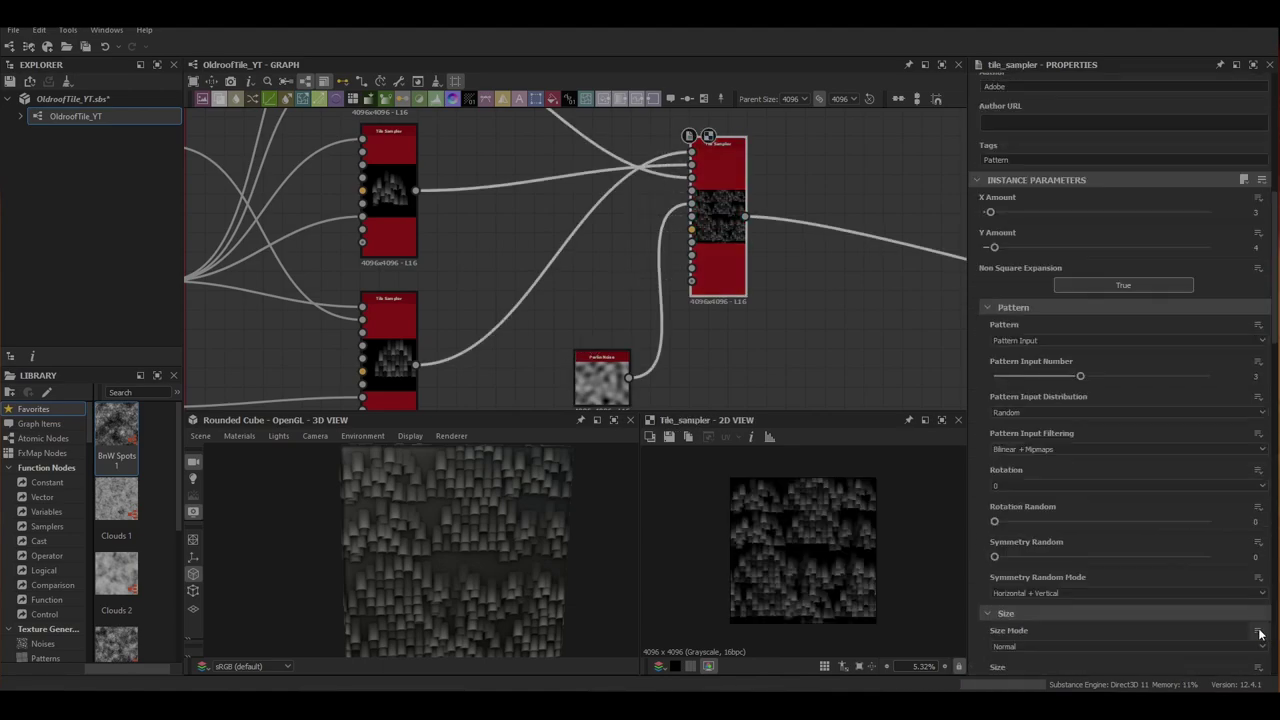
scroll(1096, 500, "down", 4)
mouse_move(995, 410)
left_mouse_down()
mouse_move(1064, 410)
mouse_move(992, 410)
left_mouse_up()
left_click(1258, 397)
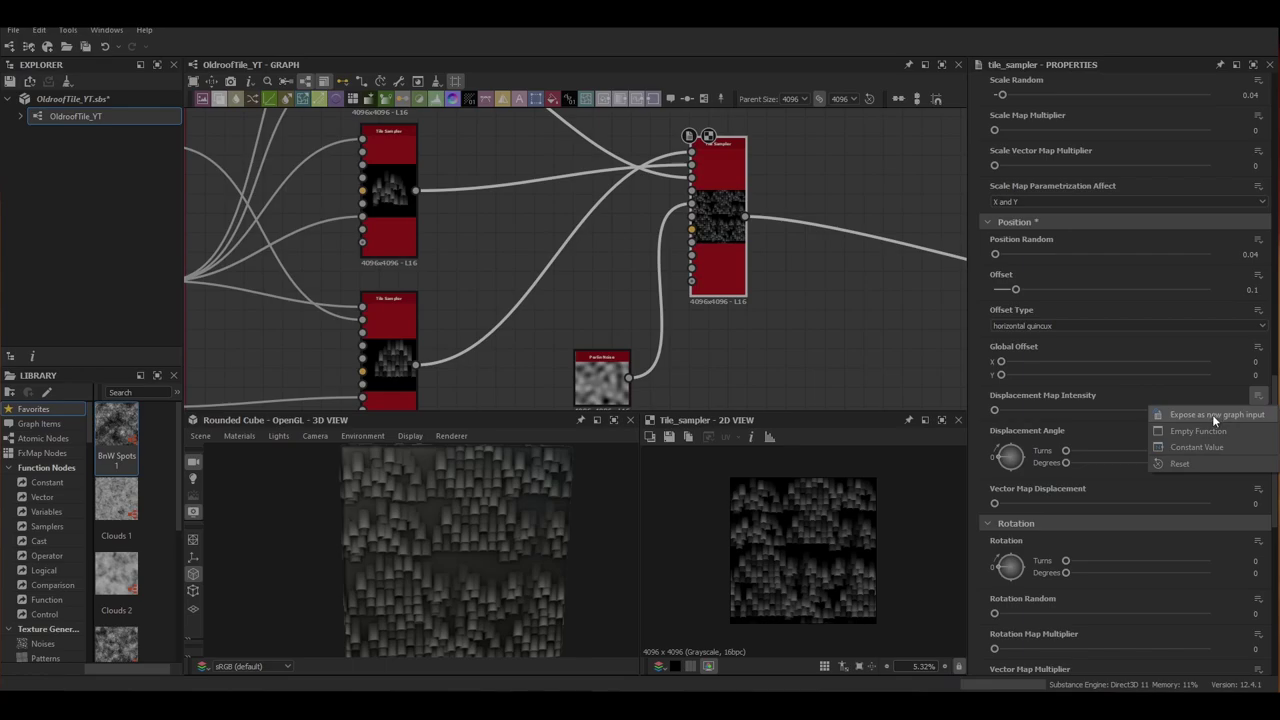
left_click(1203, 412)
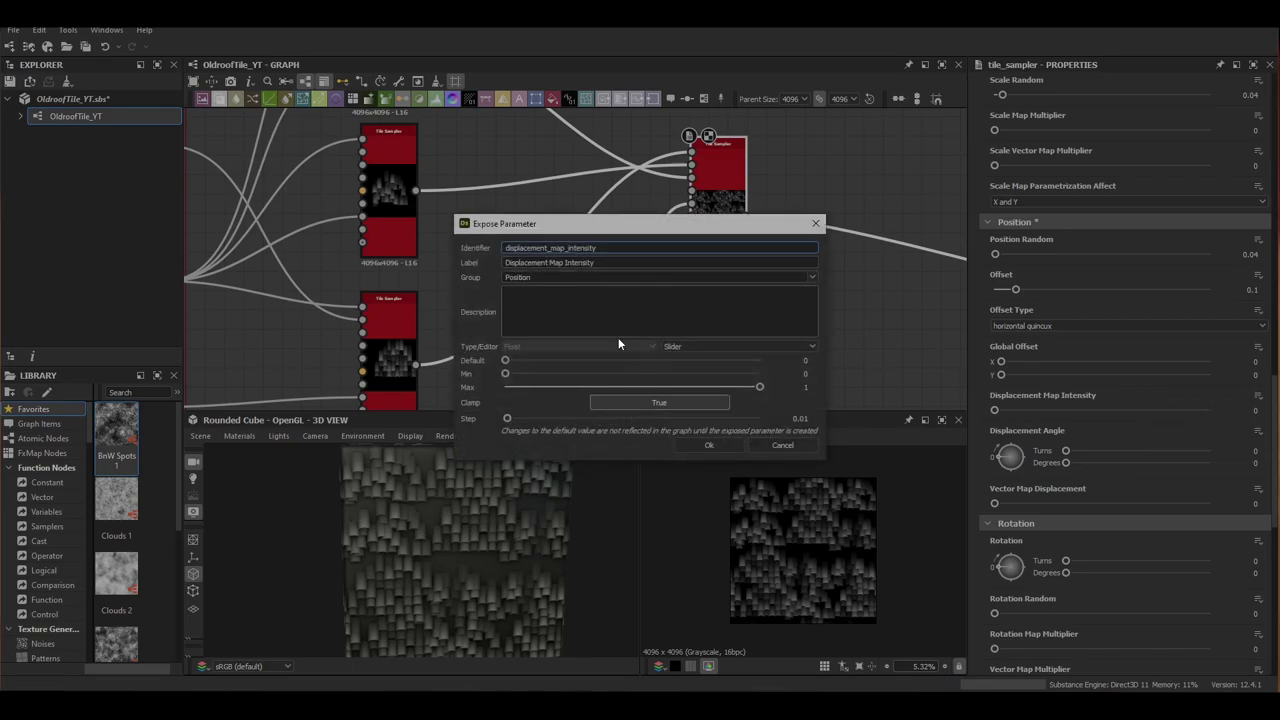
left_click(710, 446)
Insert a Slope Blur Grayscale node after the combining Tile Sampler and place it in a frame titled Ageing
scroll(870, 180, "down", 1)
middle_click_drag(870, 180, 454, 250)
scroll(454, 250, "down", 3)
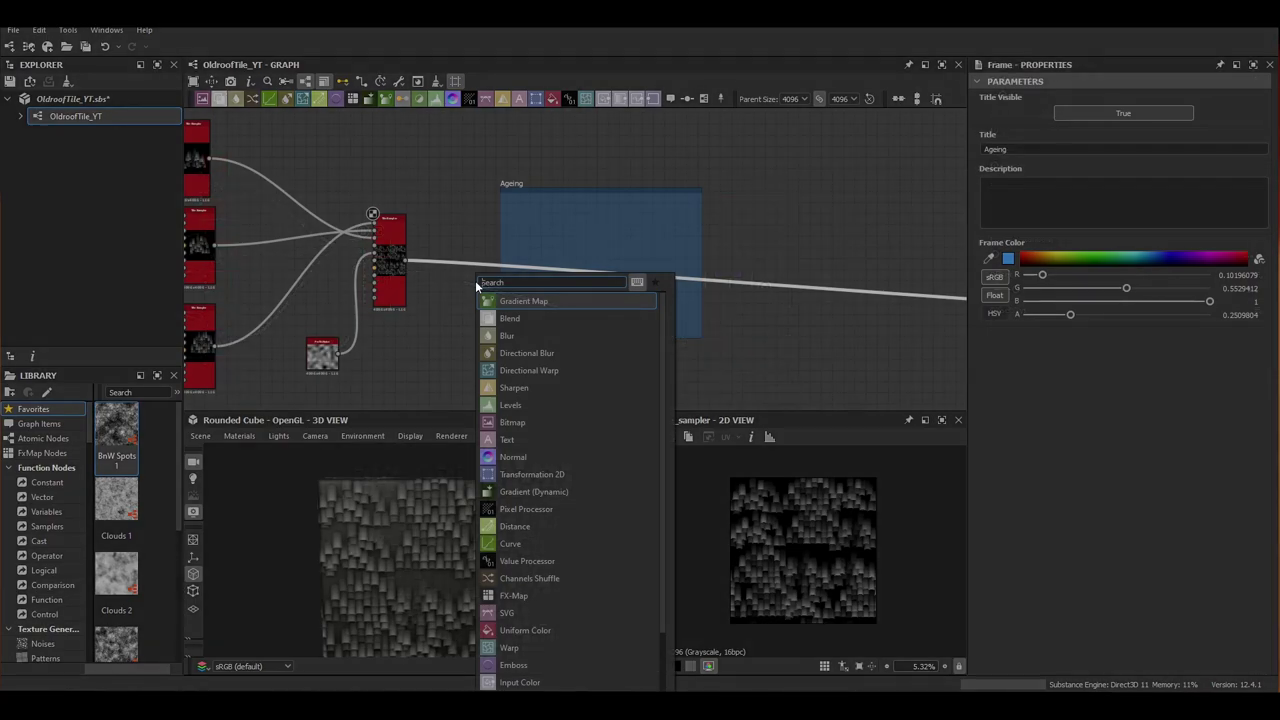
key("Return")
left_click(770, 285)
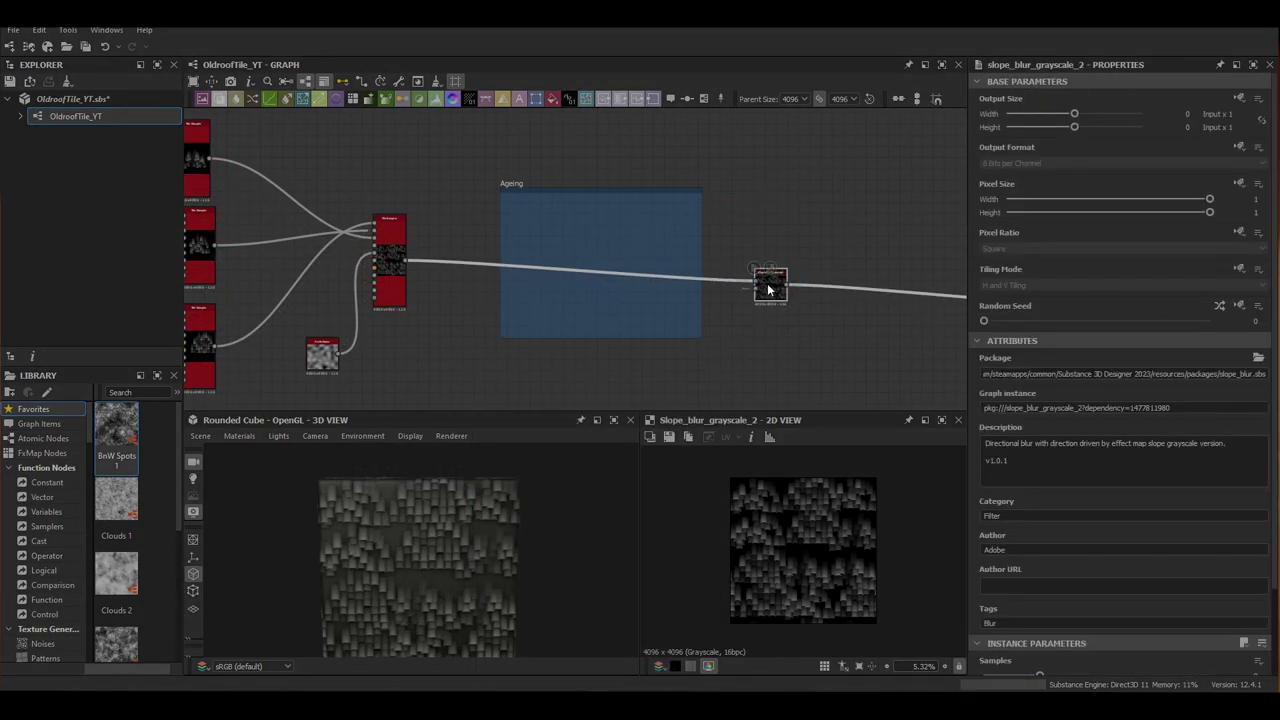
left_click_drag(768, 286, 534, 268)
scroll(530, 286, "up", 5)
Add a Clouds 1 node as the Slope Blur's slope input and set its Scale to 2
scroll(724, 300, "down", 2)
key("space")
type("clou")
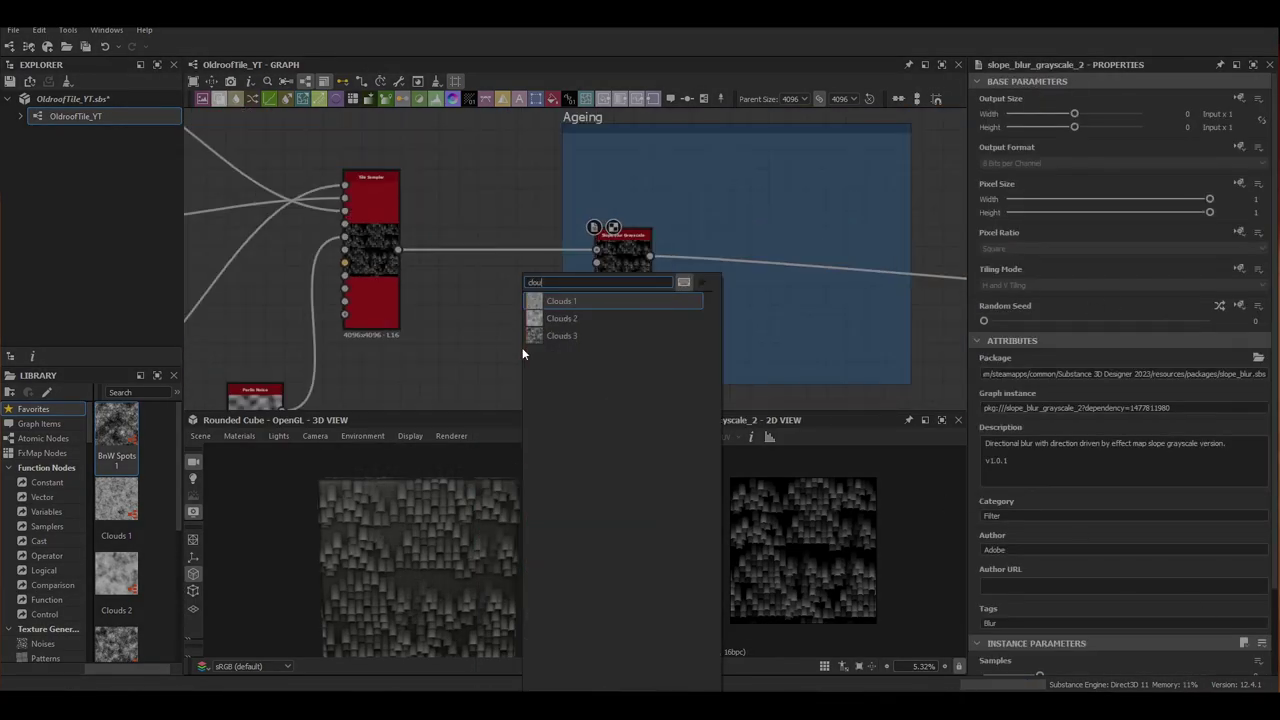
left_click(573, 300)
double_click(526, 330)
left_click_drag(1272, 532, 1271, 600)
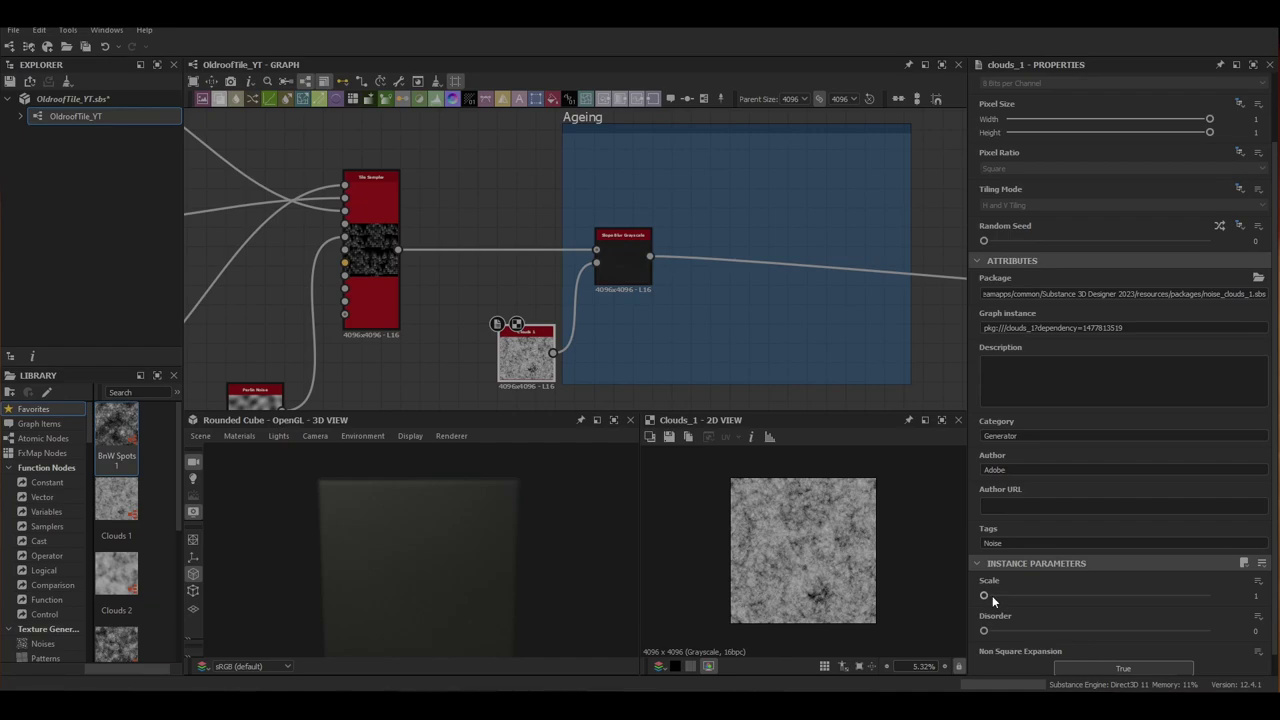
left_click_drag(991, 598, 1015, 596)
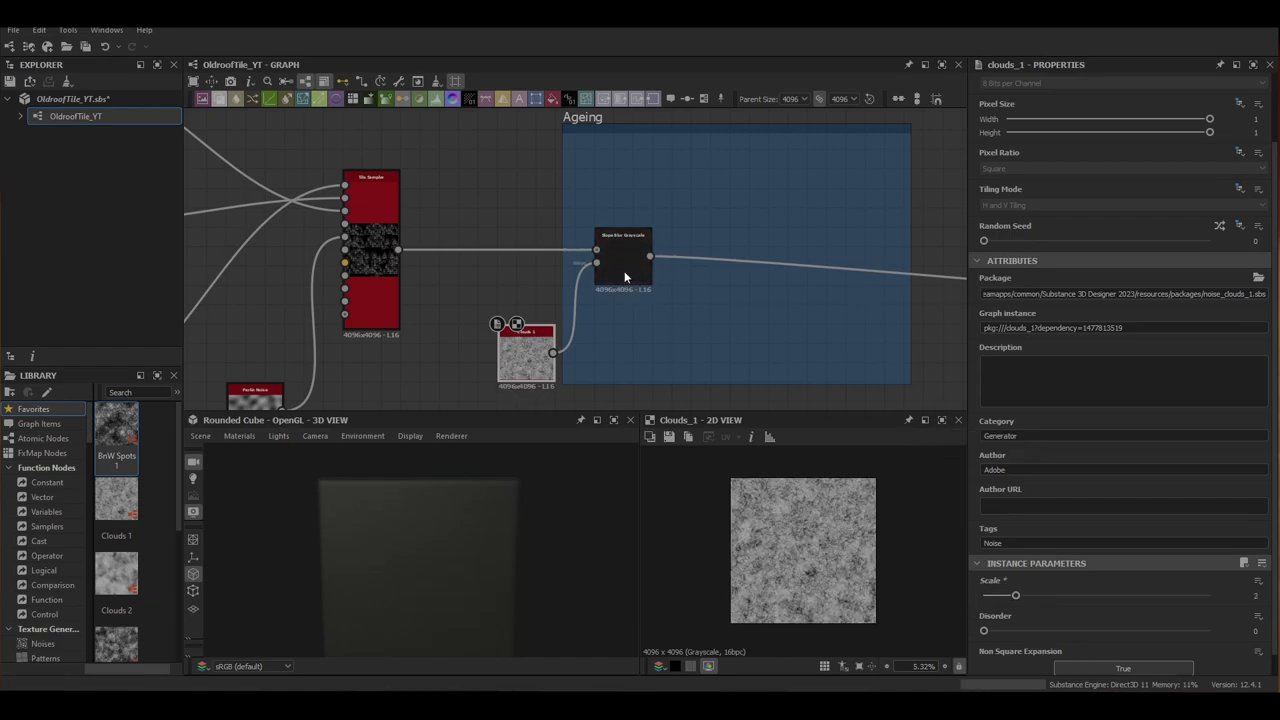
Set the Slope Blur to 32 samples, Intensity 0.01 and Min mode, and check the worn tile edges on the cube
left_click(627, 276)
double_click(1252, 631)
type("1")
key("Return")
right_click(1262, 629)
type("0.01")
key("Return")
scroll(1007, 646, "down", 1)
left_click(1007, 646)
left_click(1004, 660)
scroll(370, 563, "up", 10)
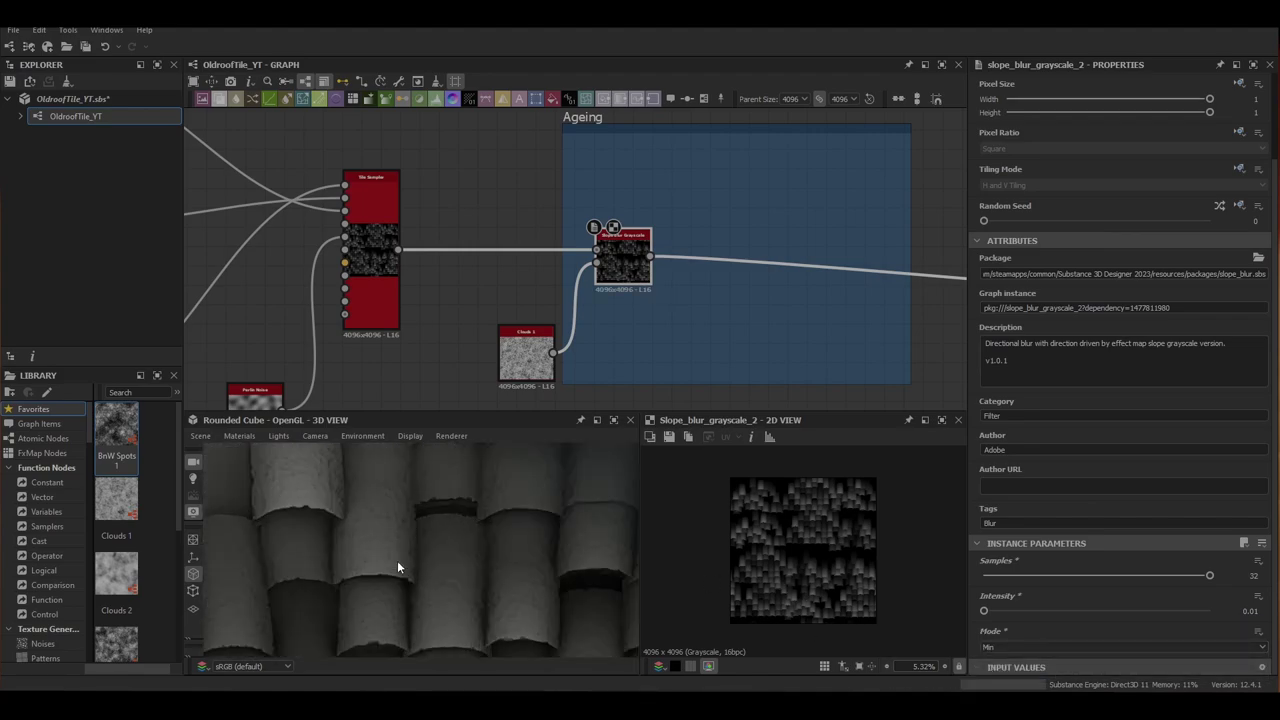
middle_click_drag(397, 560, 410, 575)
Blend the slope-blurred tiles with the original Tile Sampler output at an opacity of 0.86 and check the cube
left_click_drag(632, 255, 623, 274)
key("space")
left_click(758, 299)
scroll(765, 305, "down", 5)
middle_click_drag(765, 305, 582, 287)
left_click_drag(765, 278, 575, 238)
left_click_drag(401, 252, 560, 232)
left_click_drag(1209, 373, 1180, 375)
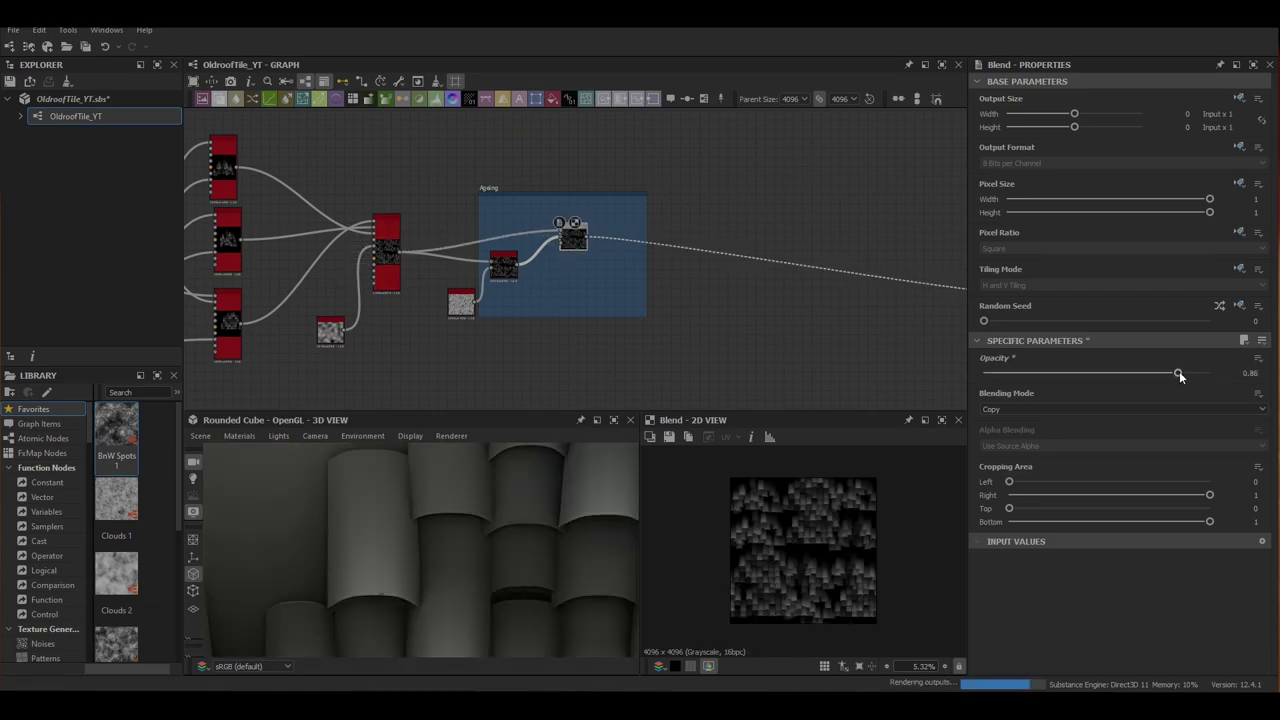
scroll(357, 583, "up", 5)
scroll(440, 588, "down", 4)
middle_click_drag(401, 616, 454, 613)
Add an Edge Detect node fed by the Ageing Blend, with Edge Width 1 and a minimal Edge Roundness
scroll(460, 613, "down", 5)
scroll(464, 614, "down", 4)
middle_click_drag(553, 272, 514, 277)
left_click_drag(469, 271, 483, 300)
scroll(530, 255, "up", 4)
left_click_drag(533, 247, 578, 199)
key("space")
type("edg")
key("Return")
scroll(998, 530, "down", 2)
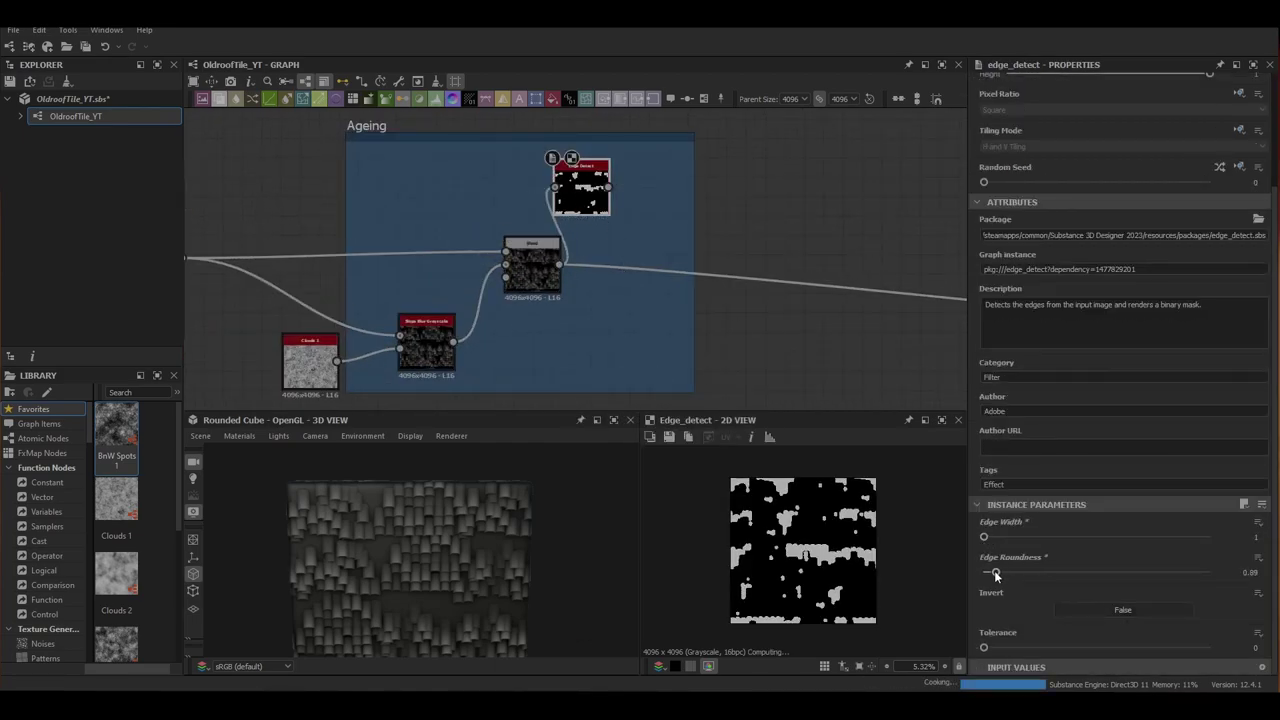
left_click_drag(997, 573, 980, 573)
scroll(748, 540, "up", 12)
Insert a second Blend in the Ageing frame that multiplies the detected edges over the tiles at opacity 0.05
double_click(534, 270)
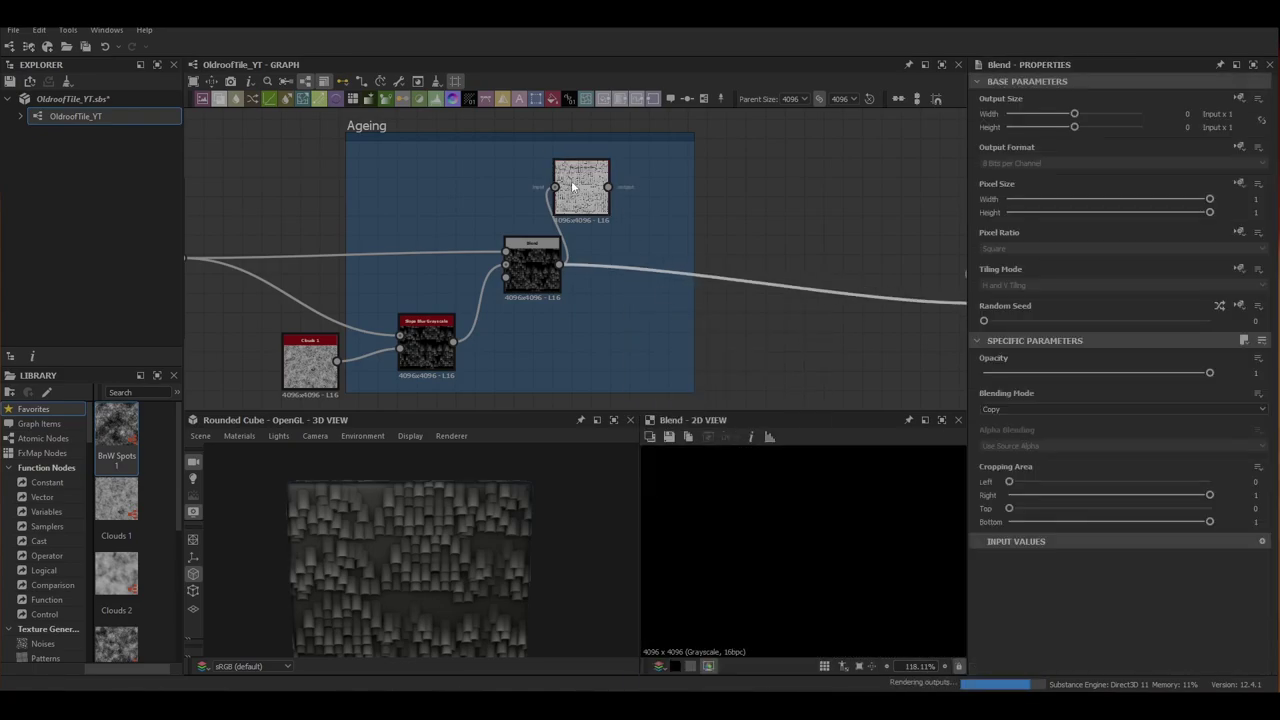
double_click(583, 191)
scroll(1123, 494, "down", 3)
scroll(691, 302, "down", 5)
left_click(708, 295)
key("b")
double_click(671, 289)
left_click_drag(709, 296, 661, 285)
left_click(1018, 410)
left_click(998, 434)
left_click_drag(1209, 372, 994, 373)
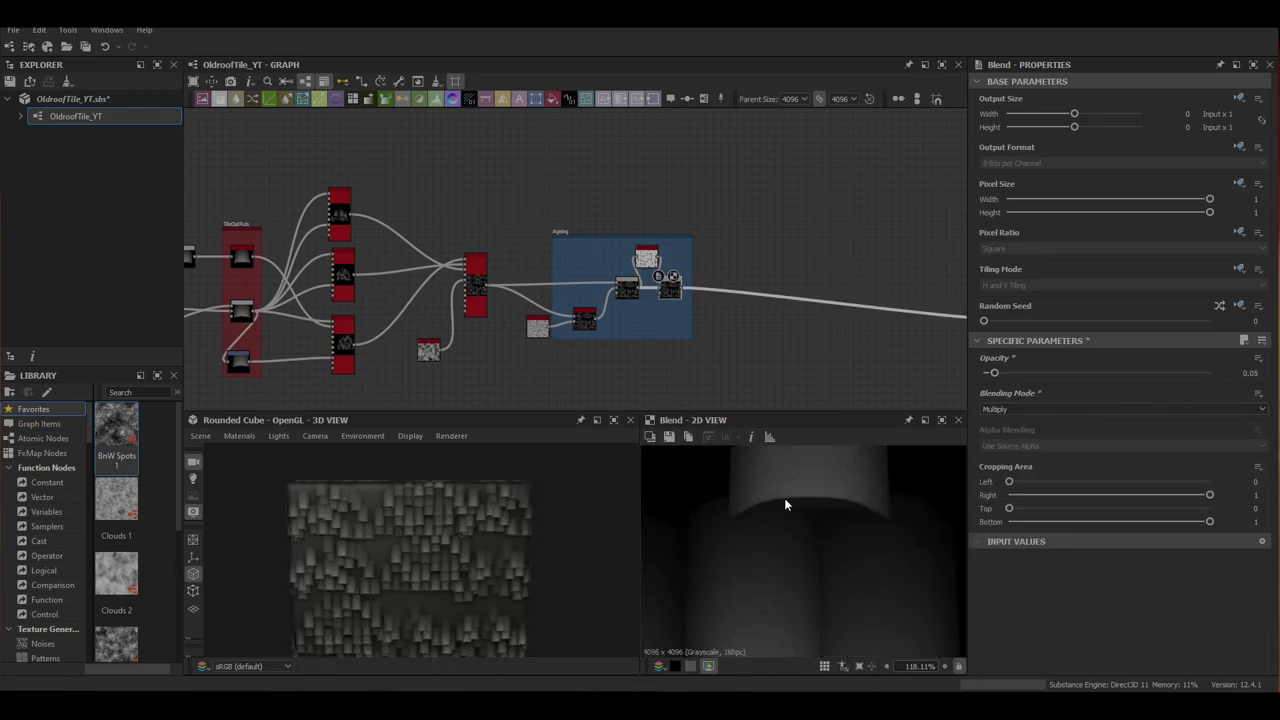
Inspect the darkened tile edges up close in the 2D view and on the cube
scroll(794, 497, "up", 6)
middle_click_drag(784, 569, 755, 482)
scroll(755, 482, "up", 2)
right_click_drag(254, 600, 457, 564)
left_click_drag(457, 565, 434, 585)
Set up a Cells 1 node with Scale 18 in a new frame titled Cracks
scroll(375, 528, "down", 5)
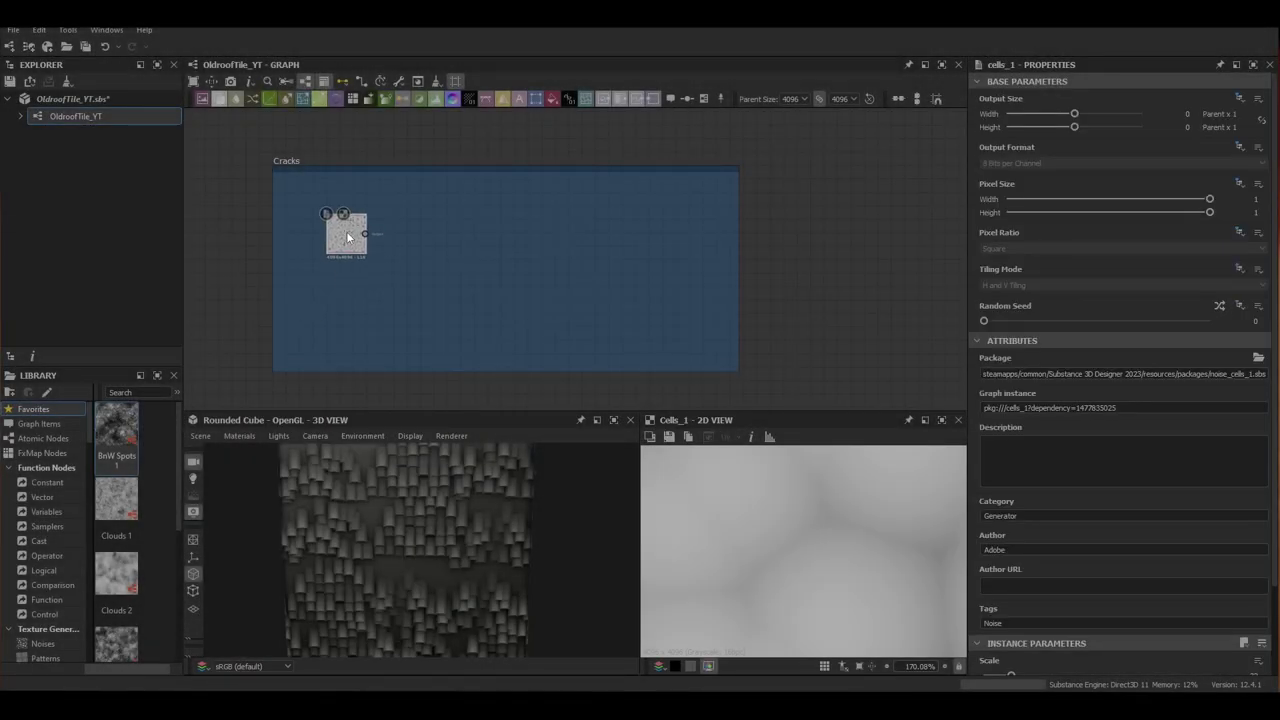
scroll(1111, 594, "down", 2)
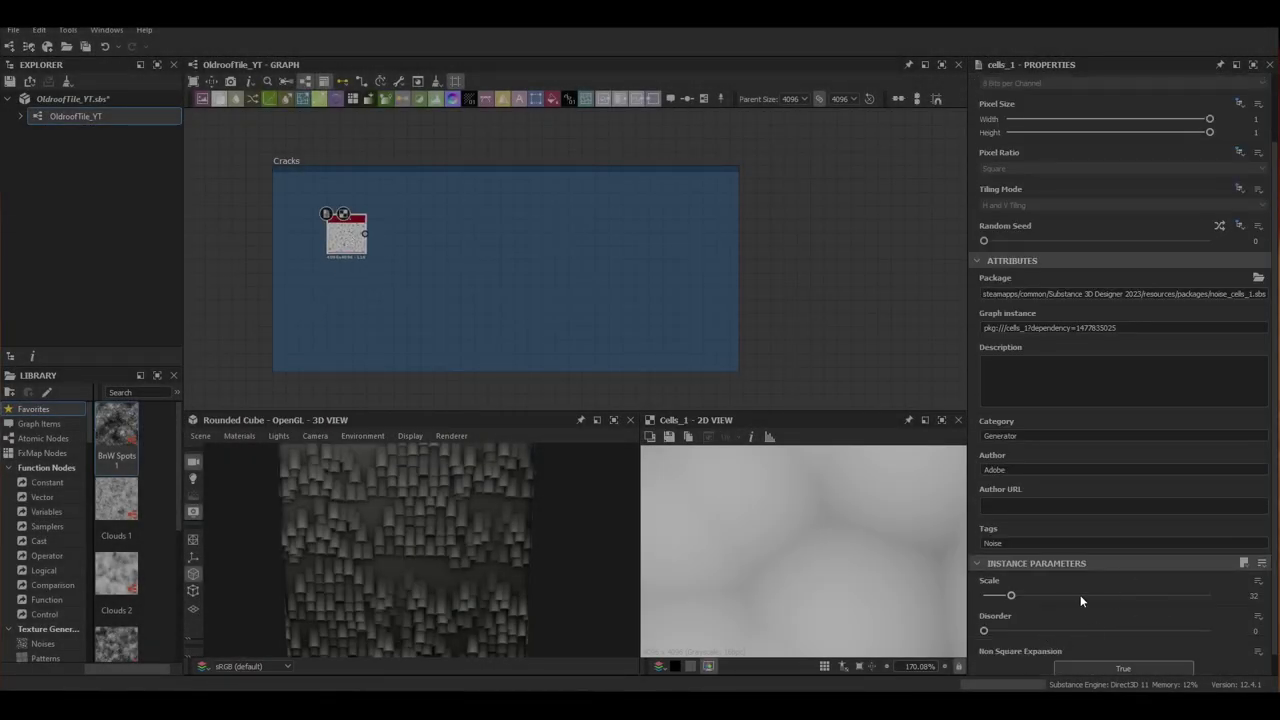
left_click_drag(1011, 596, 998, 597)
scroll(820, 591, "down", 13)
key("f")
left_click_drag(345, 238, 318, 256)
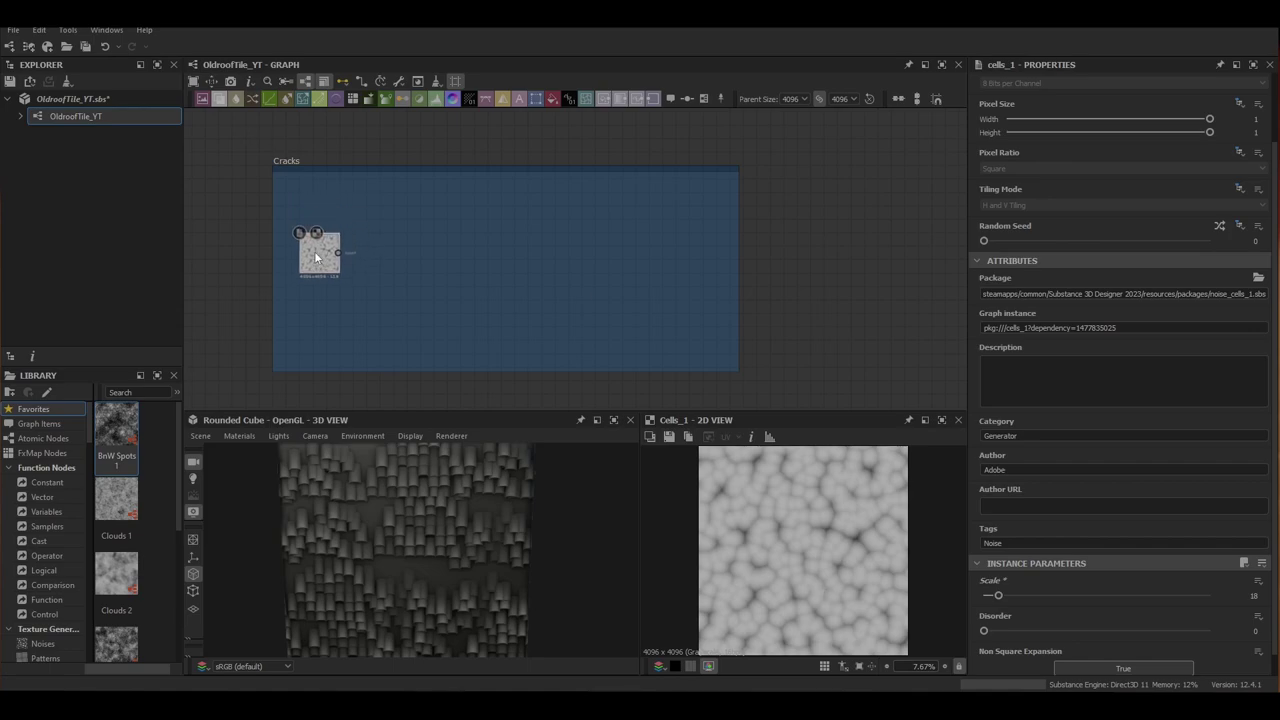
Add an Edge Detect node after Cells 1 with Edge Width 1 and Edge Roundness 0.05
key("space")
type("ed")
key("Return")
scroll(1026, 575, "down", 2)
left_click_drag(996, 537, 984, 537)
left_click_drag(1039, 573, 984, 573)
scroll(826, 548, "up", 4)
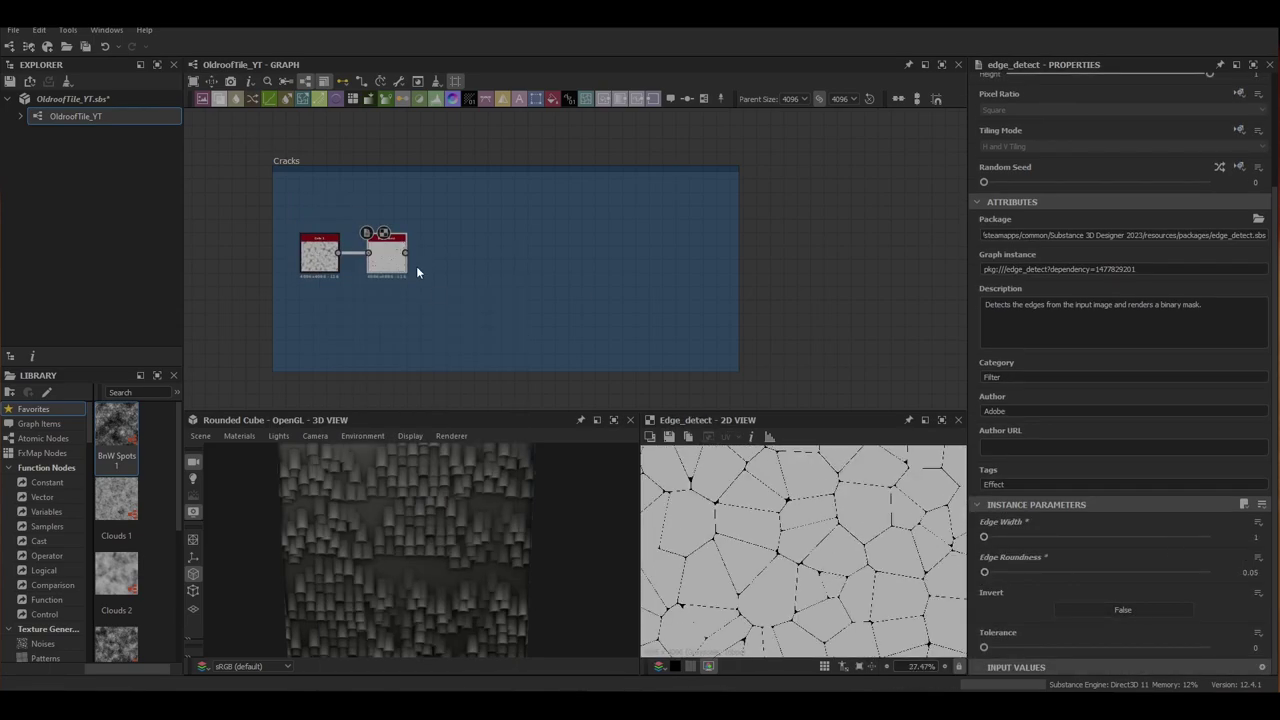
Add a Slope Blur Grayscale node after the cracks' Edge Detect and drive it with a Clouds 1 node at Scale 2
key("space")
type("sl")
key("Return")
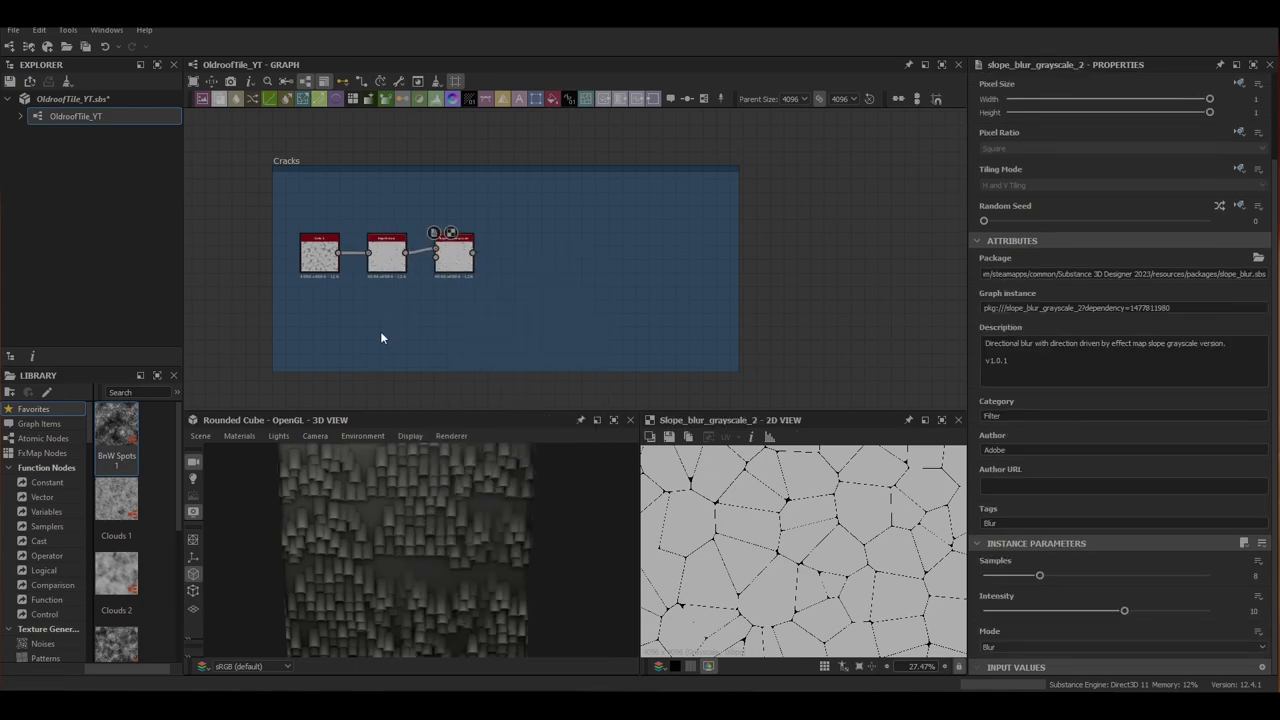
right_click(386, 330)
left_click(434, 307)
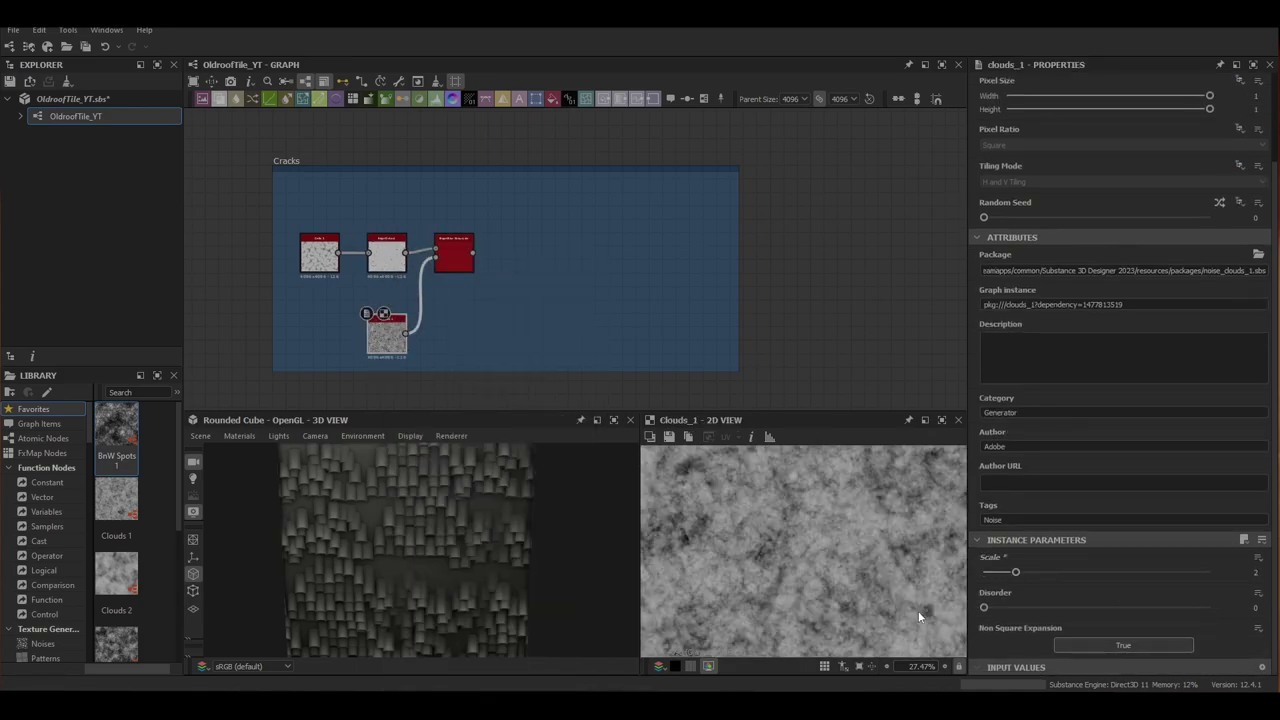
Set the cracks' Slope Blur to 32 samples, Intensity 0.02 and Min mode, and check the crack lines
double_click(453, 249)
right_click(453, 249)
left_click_drag(1040, 575, 1083, 576)
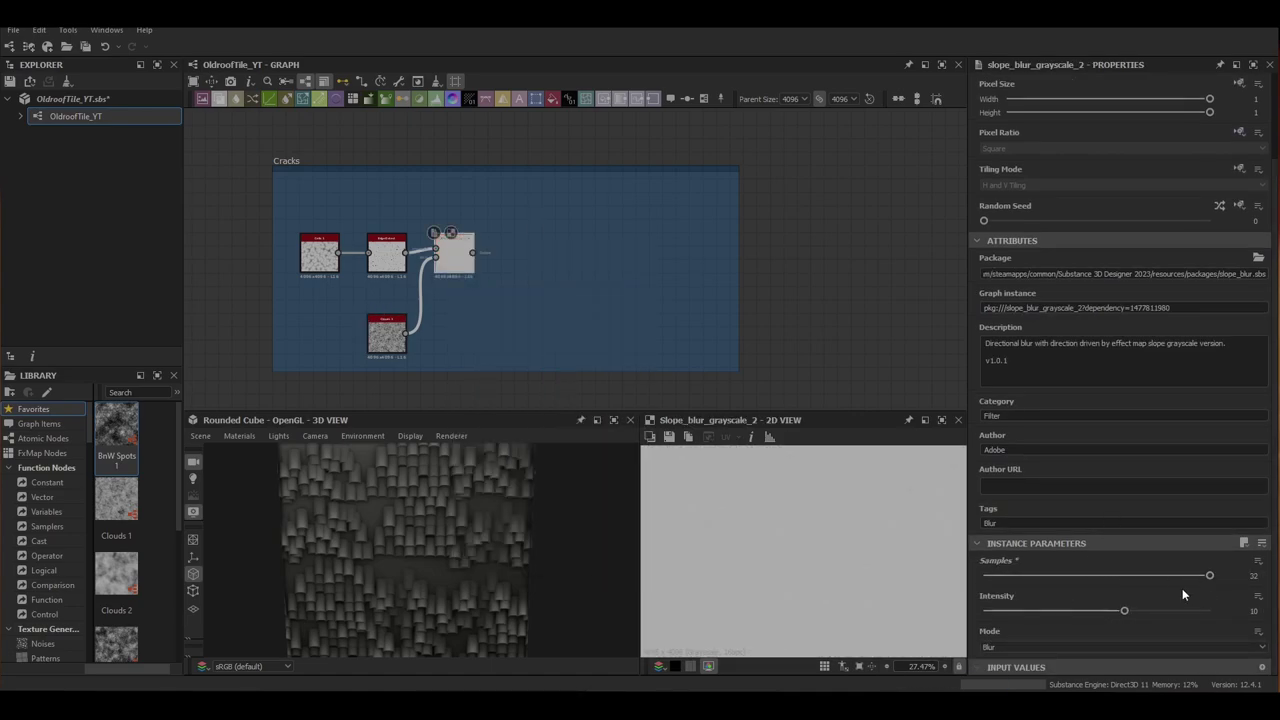
left_click_drag(985, 615, 984, 616)
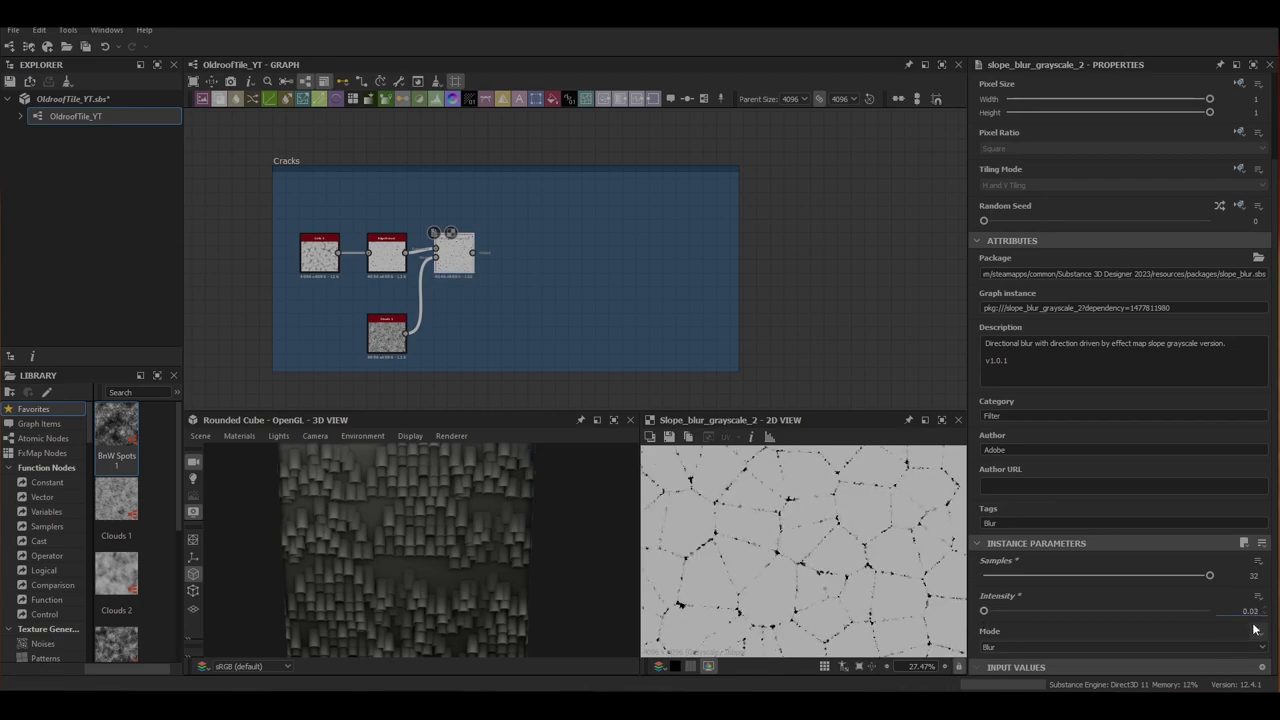
left_click(1046, 658)
scroll(790, 556, "up", 9)
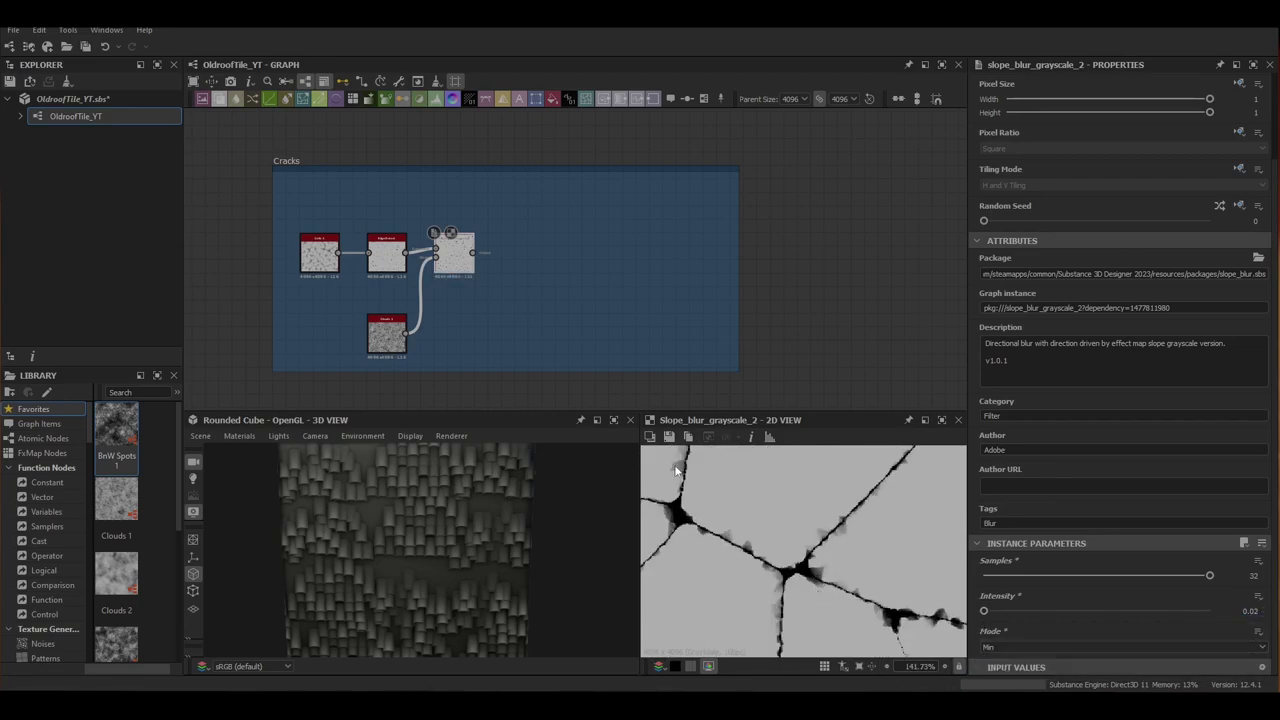
Add a Directional Warp node after the cracks' Slope Blur and drive its intensity with a Perlin Noise node
key("space")
type("dir")
key("Down")
key("Return")
key("space")
type("per")
key("Down")
key("Return")
left_click_drag(476, 335, 488, 328)
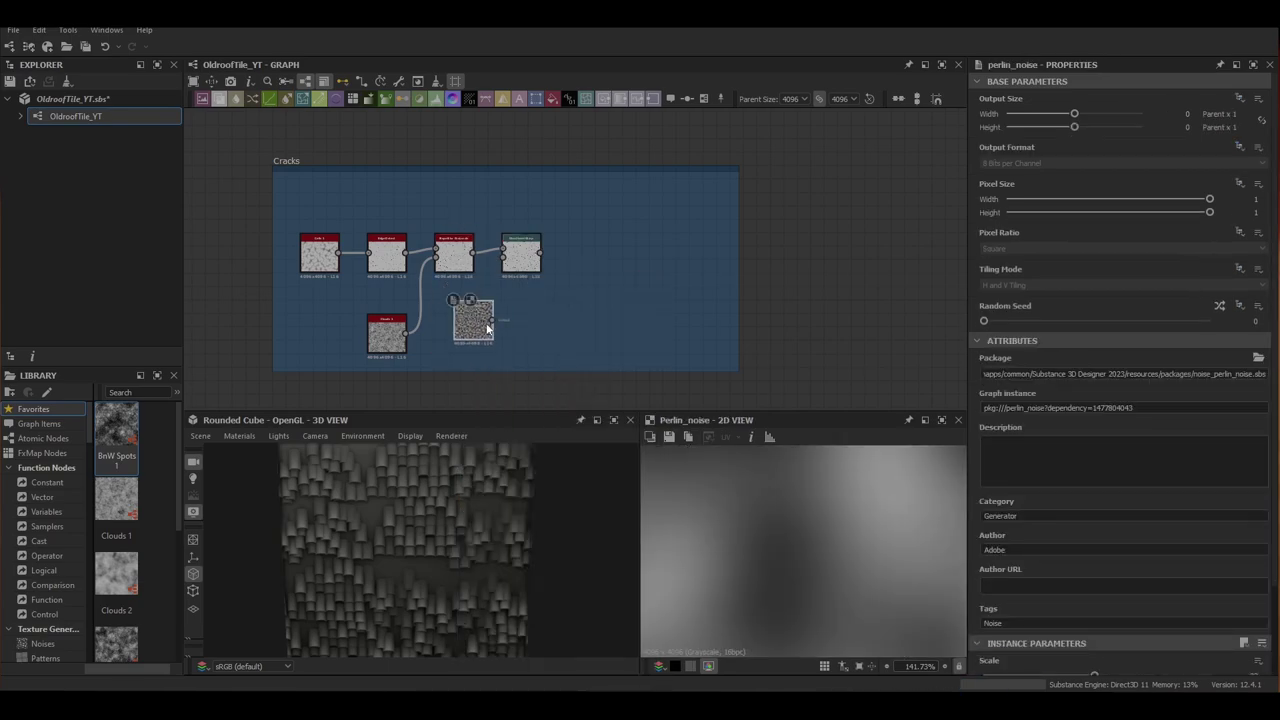
scroll(1163, 549, "down", 2)
Set the Directional Warp's Intensity to 0.94 and its Warp Angle to about 228.55 degrees
double_click(520, 254)
scroll(770, 605, "down", 5)
left_click_drag(1097, 372, 1021, 445)
left_click(1266, 376)
scroll(803, 577, "down", 3)
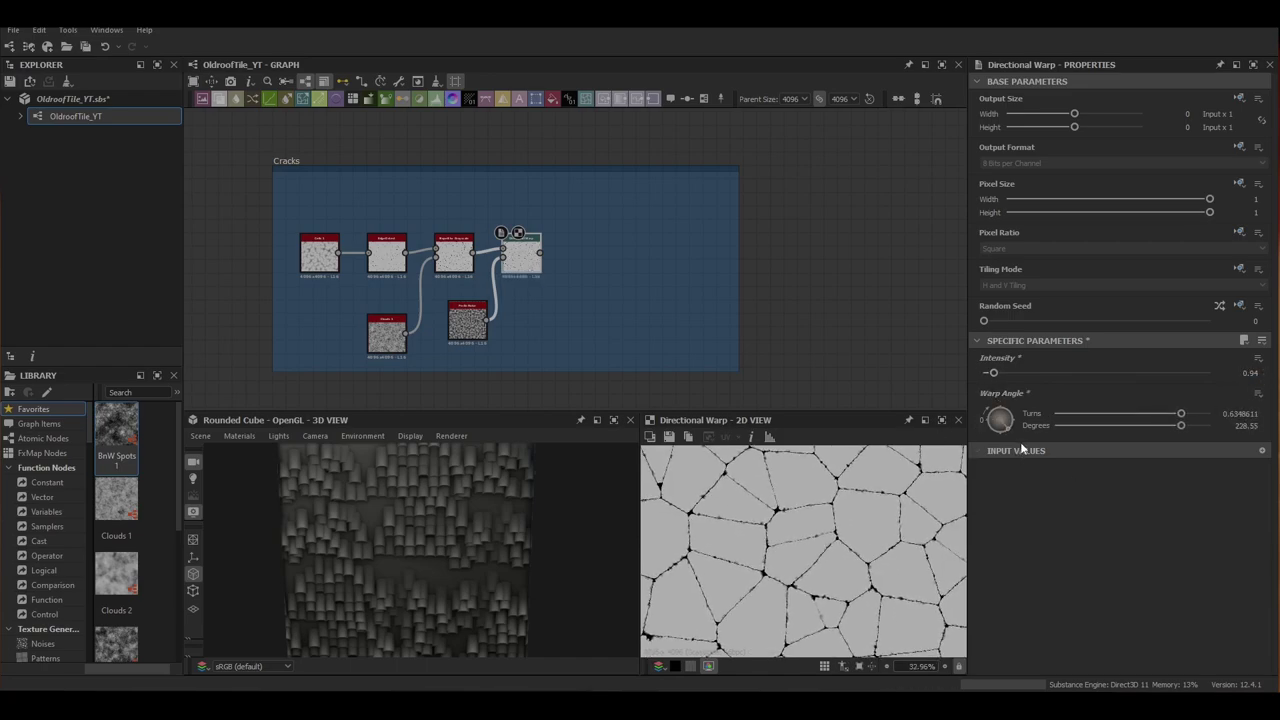
Add a Slope Blur Grayscale node after the cracks' Directional Warp
scroll(856, 563, "down", 4)
middle_click_drag(855, 566, 785, 560)
middle_click_drag(627, 287, 525, 242)
key("space")
type("slo")
key("Return")
Add a Fractal Sum Base noise and connect it to the new Slope Blur's slope input
left_click(490, 281)
key("space")
type("fra")
key("Down")
key("Down")
key("Down")
key("Down")
key("Down")
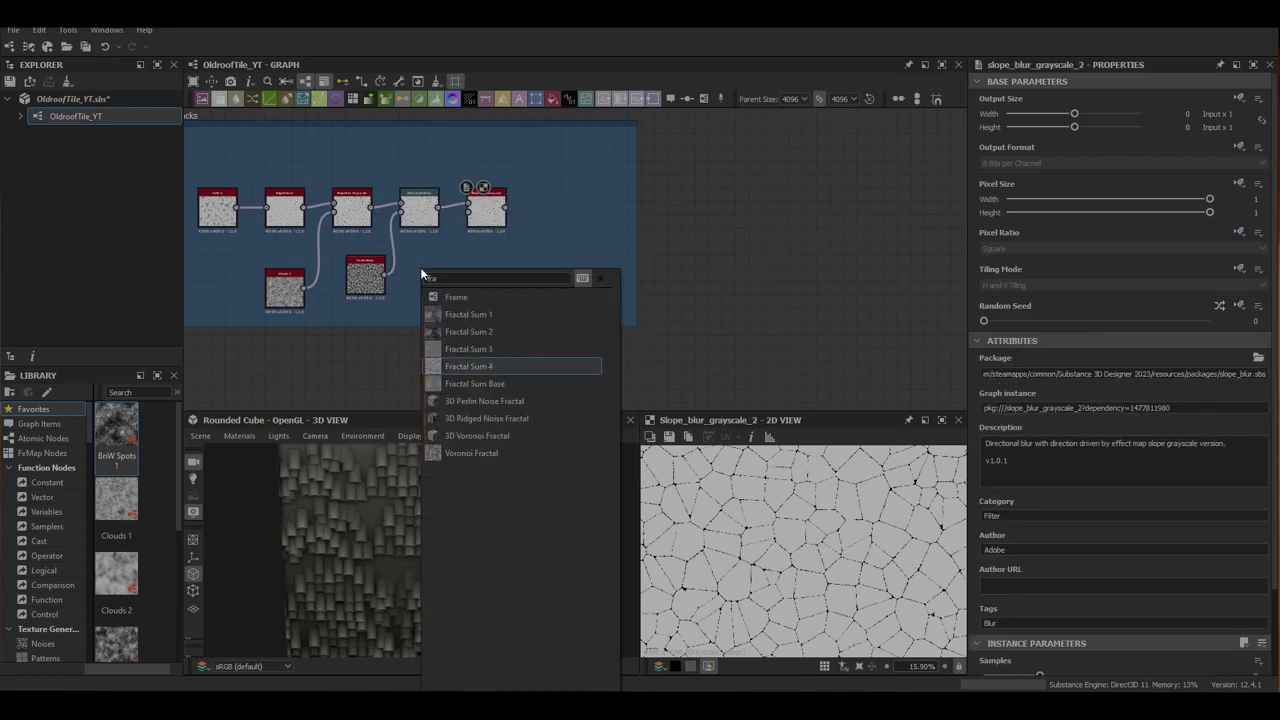
key("Return")
left_click_drag(438, 262, 467, 212)
left_click_drag(422, 270, 449, 283)
Set the second cracks Slope Blur to 32 samples, Min mode and a very low Intensity, and check the crack lines
double_click(487, 210)
scroll(1072, 596, "down", 2)
left_click_drag(1124, 611, 983, 611)
left_click(1002, 647)
left_click(1002, 660)
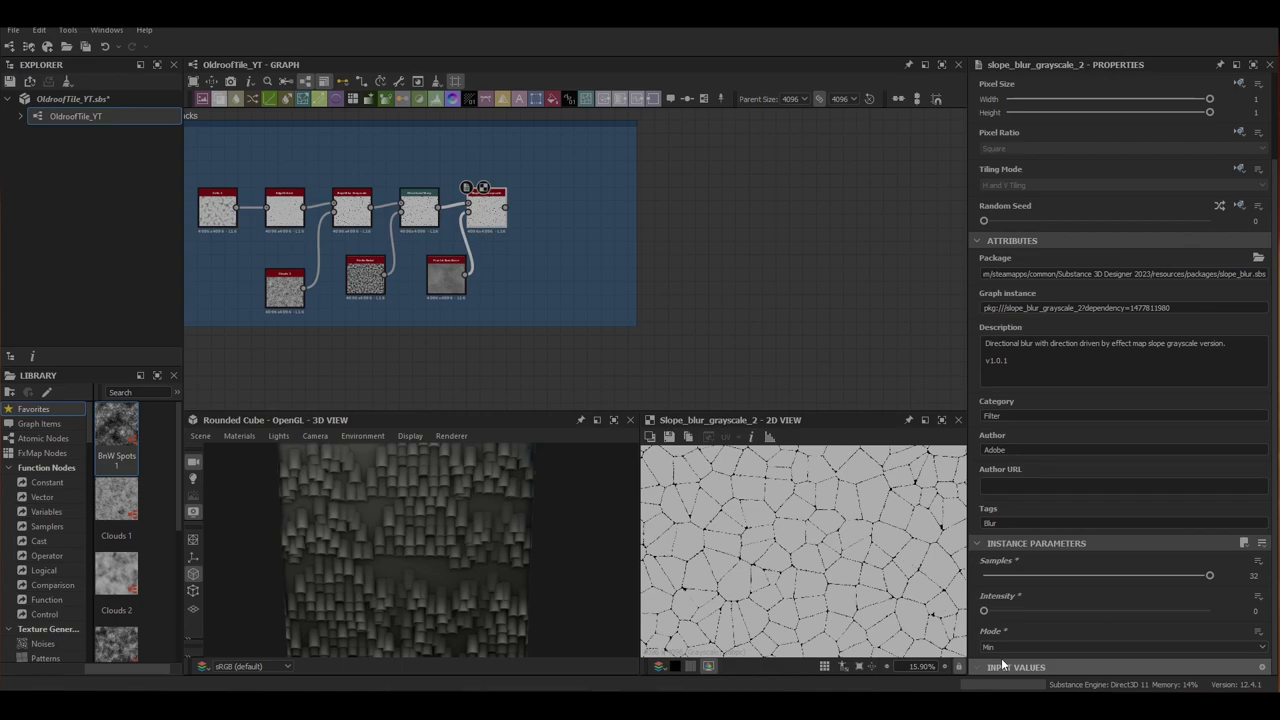
left_click(1265, 609)
scroll(808, 550, "up", 10)
scroll(803, 578, "down", 5)
middle_click_drag(803, 578, 709, 651)
Fit the Cracks frame to its nodes and place the group above the Ageing frame
key("f")
middle_click_drag(471, 220, 413, 272)
left_click_drag(579, 287, 470, 290)
scroll(470, 290, "down", 3)
middle_click_drag(472, 310, 457, 197)
left_click_drag(445, 210, 495, 210)
middle_click_drag(505, 232, 520, 280)
left_click_drag(402, 178, 594, 238)
middle_click_drag(549, 246, 455, 166)
left_click_drag(455, 166, 344, 182)
Add a Directional Warp at the end of the cracks chain, driven by the last Ageing Blend, with Intensity 20
key("space")
type("dir")
key("Down")
key("Return")
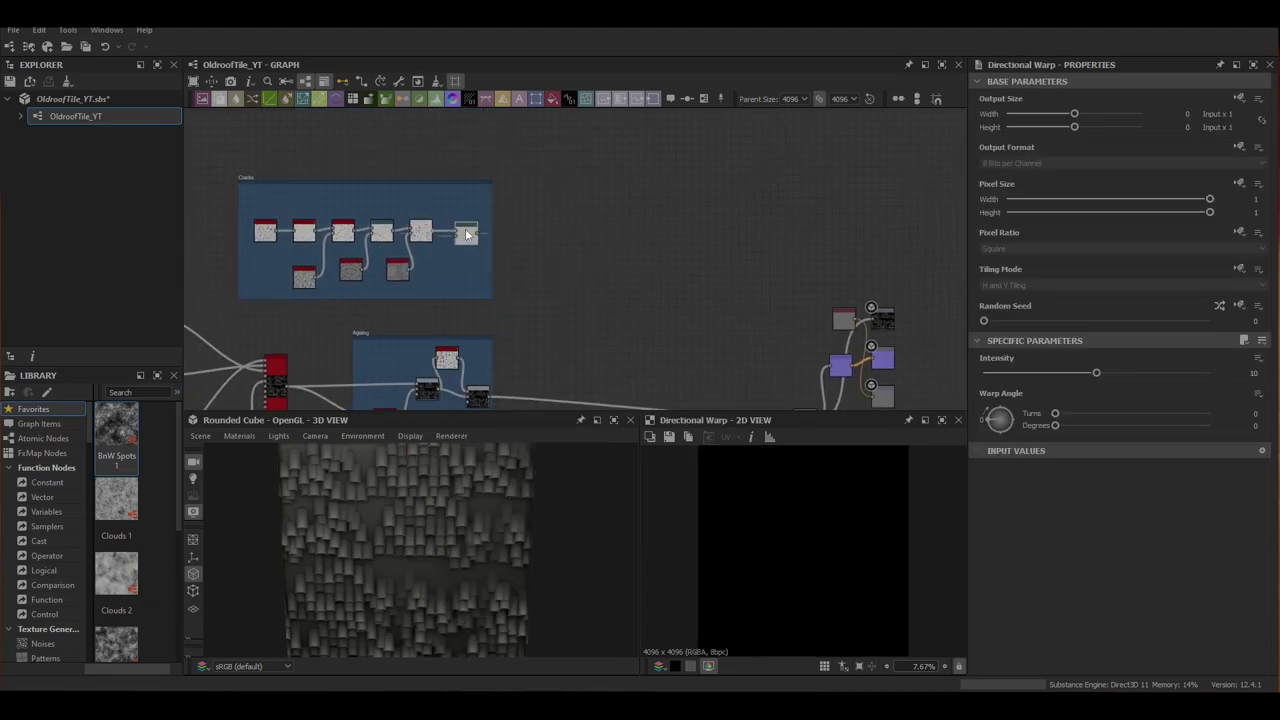
middle_click_drag(480, 356, 470, 331)
left_click_drag(481, 372, 456, 215)
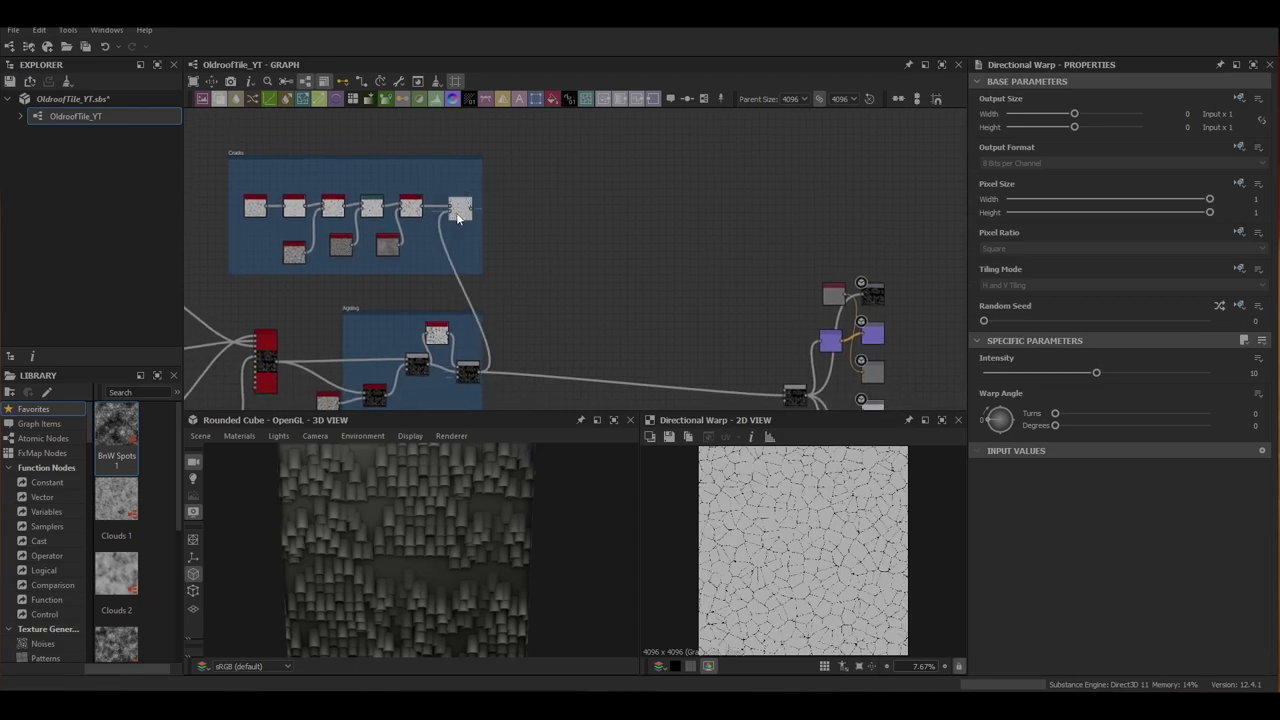
type("20")
key("Return")
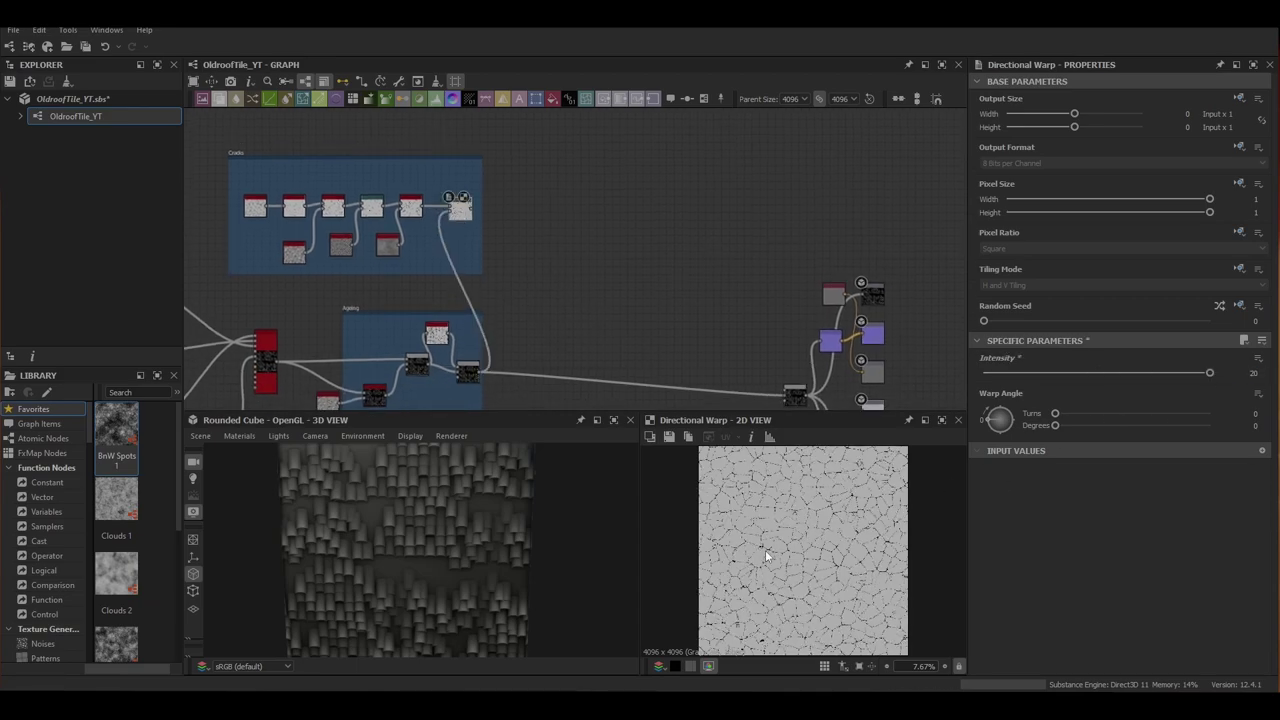
scroll(825, 554, "up", 9)
middle_click_drag(503, 273, 452, 263)
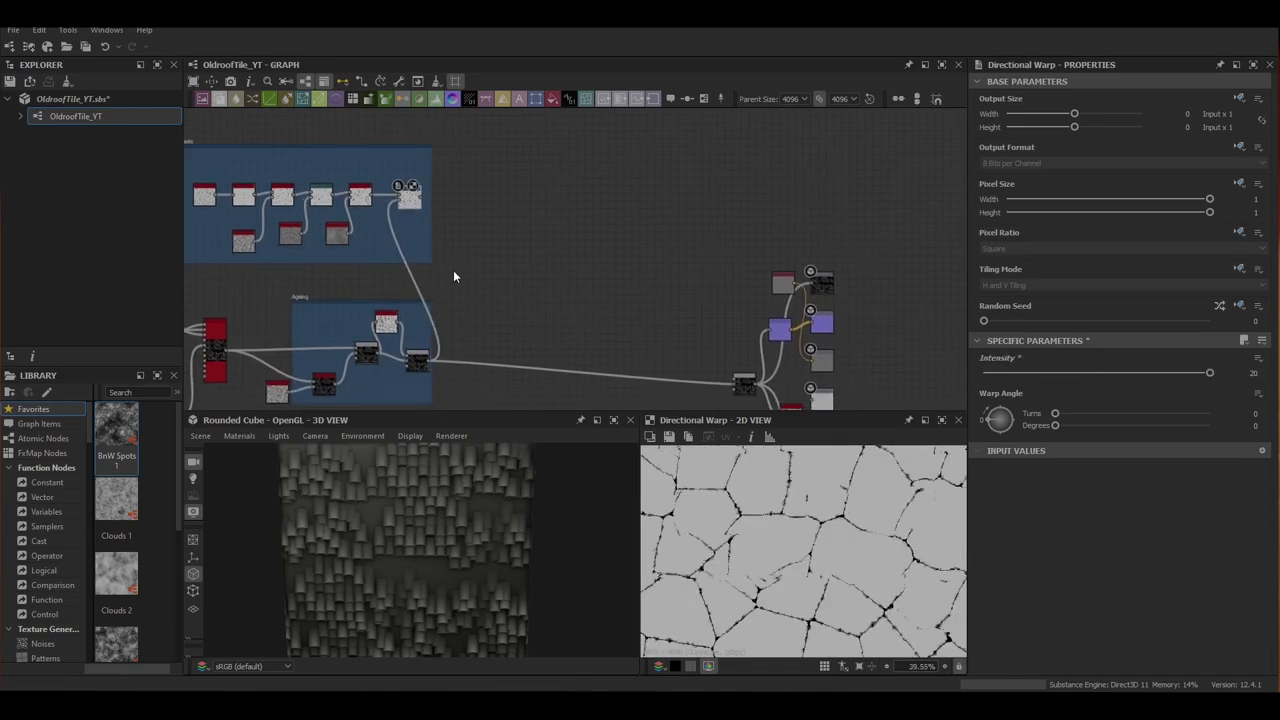
Add a Transformation 2D after the warped cracks, apply the /2 scaling and offset it to about X -0.15, Y 0.04
key("space")
type("tr")
key("Return")
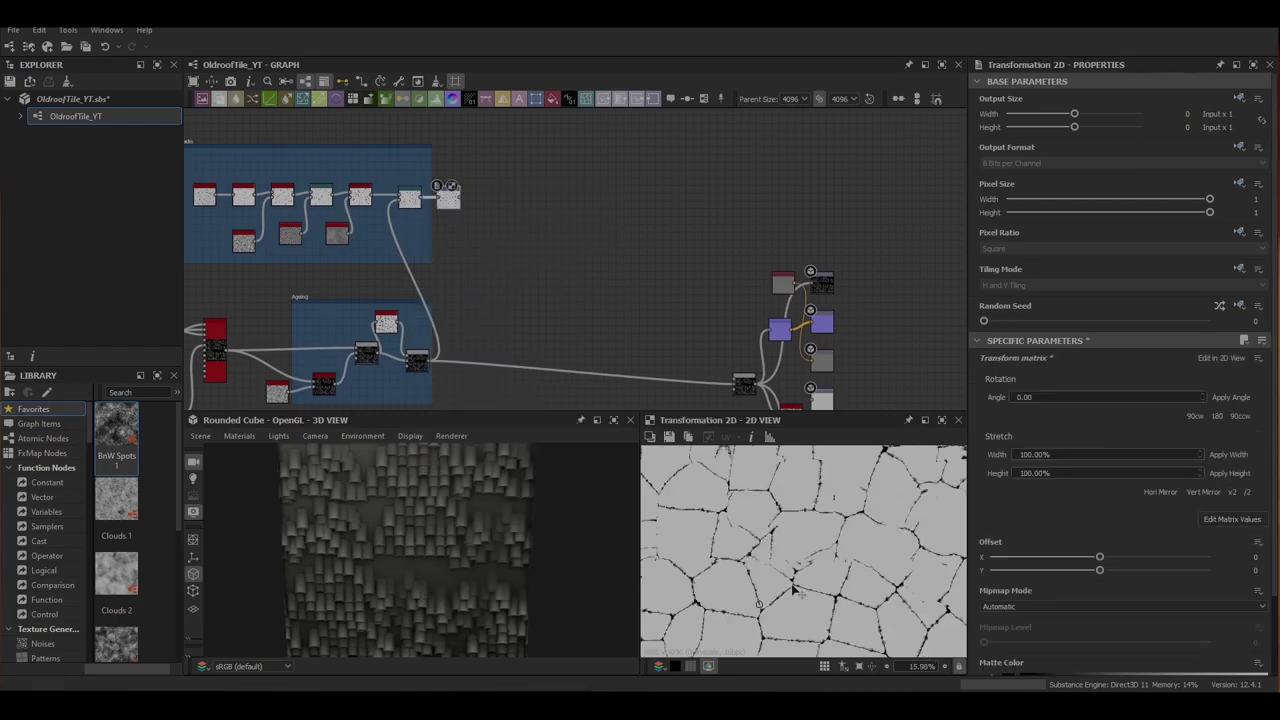
left_click(1248, 493)
scroll(809, 560, "up", 4)
scroll(811, 567, "down", 2)
left_click_drag(809, 582, 828, 576)
scroll(742, 638, "down", 5)
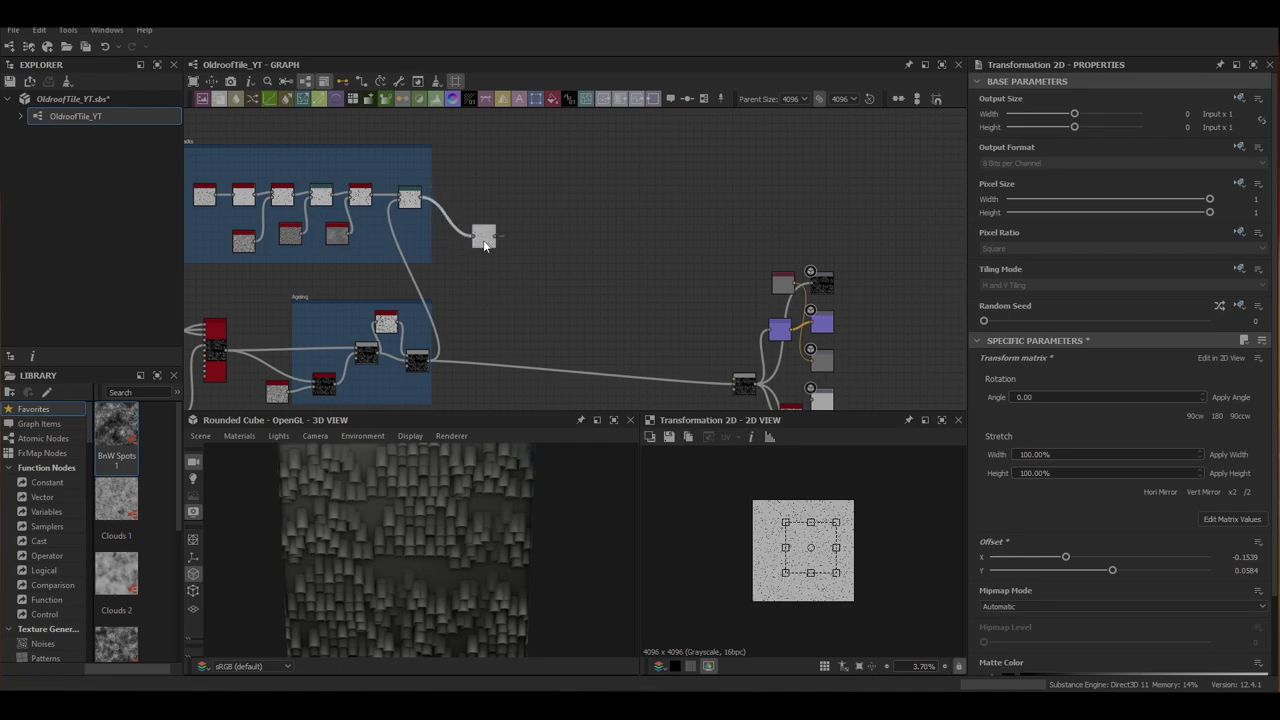
Insert a Blend node after the Ageing group, feed the transformed cracks into it and set it to Multiply
left_click_drag(508, 271, 507, 302)
middle_click_drag(511, 326, 473, 175)
scroll(473, 175, "up", 3)
left_click(486, 236)
key("b")
left_click_drag(485, 117, 581, 236)
left_click(1056, 411)
left_click(1046, 459)
left_click_drag(414, 558, 428, 535)
scroll(434, 545, "up", 5)
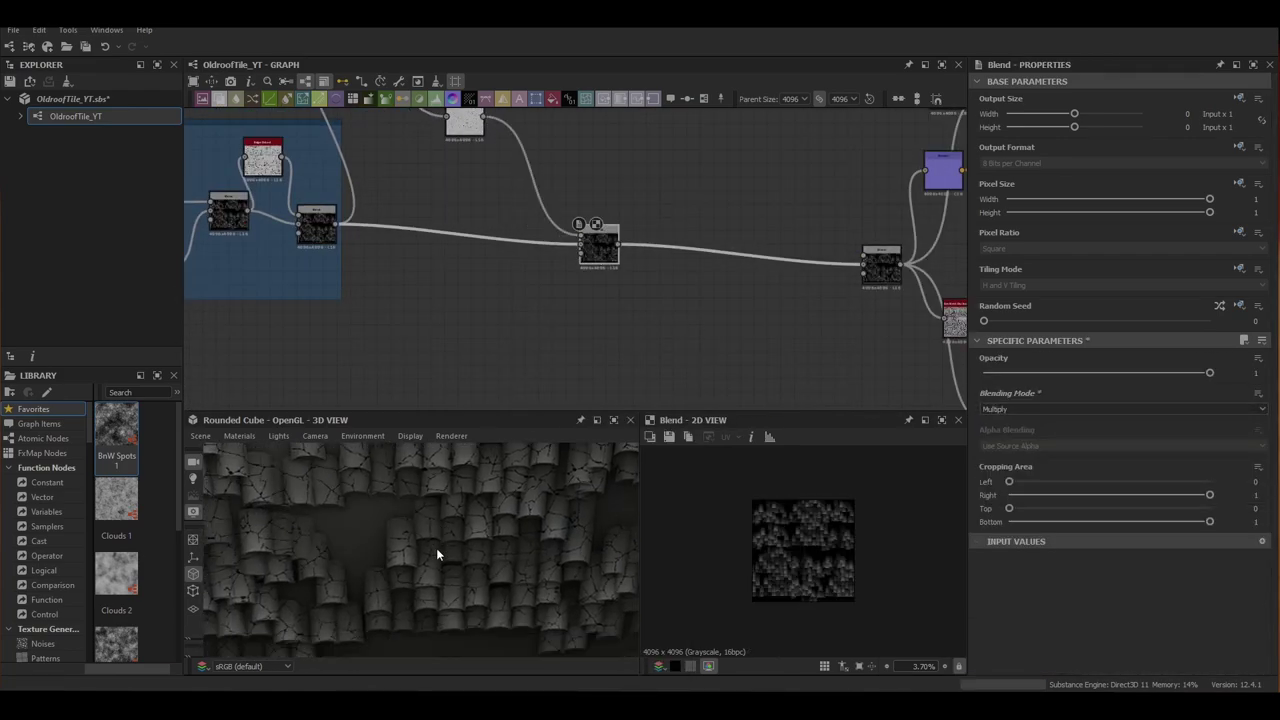
Add a yellow-green frame titled CrackMask below the Ageing group and widen it
scroll(437, 550, "down", 5)
middle_click_drag(463, 285, 463, 285)
scroll(463, 285, "down", 2)
right_click(441, 387)
left_click(468, 247)
double_click(1020, 149)
type("CrackMask")
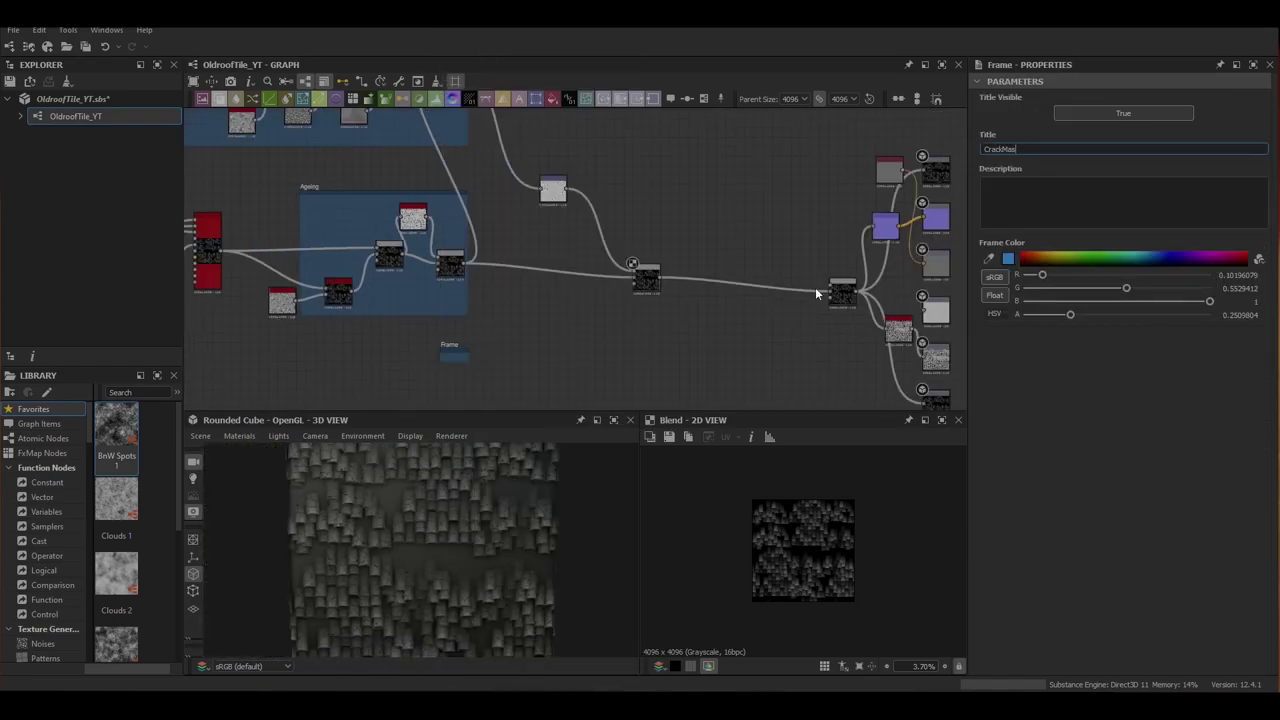
left_click(1062, 257)
left_click_drag(469, 362, 686, 399)
left_click_drag(468, 345, 485, 334)
Add a Histogram Scan in the CrackMask frame, fed by the last Ageing Blend, with Position 0.91 and Contrast 1
key("space")
type("his")
key("Down")
key("Return")
left_click_drag(464, 263, 475, 366)
scroll(1017, 600, "down", 3)
left_click_drag(984, 573, 1189, 577)
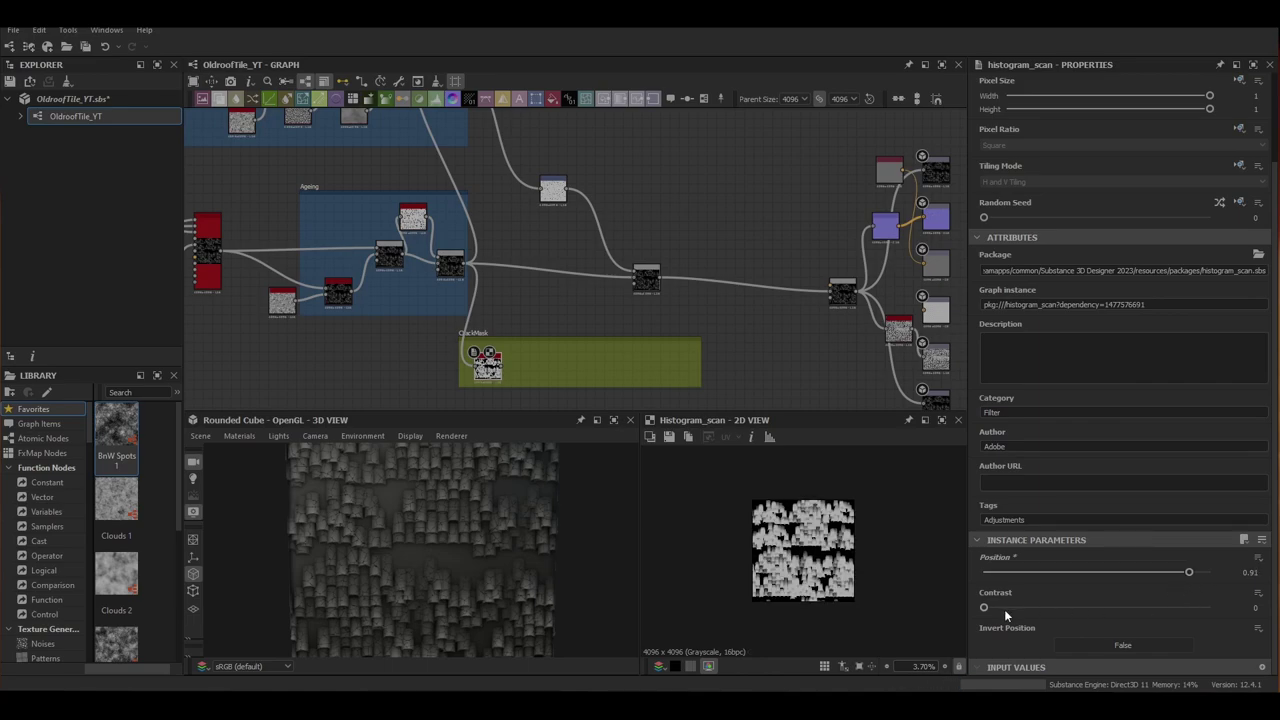
left_click_drag(984, 608, 1210, 610)
scroll(800, 550, "up", 6)
Add an Edge Detect after the Histogram Scan with Edge Width 1.62 and Edge Roundness 3.43
key("space")
type("edge")
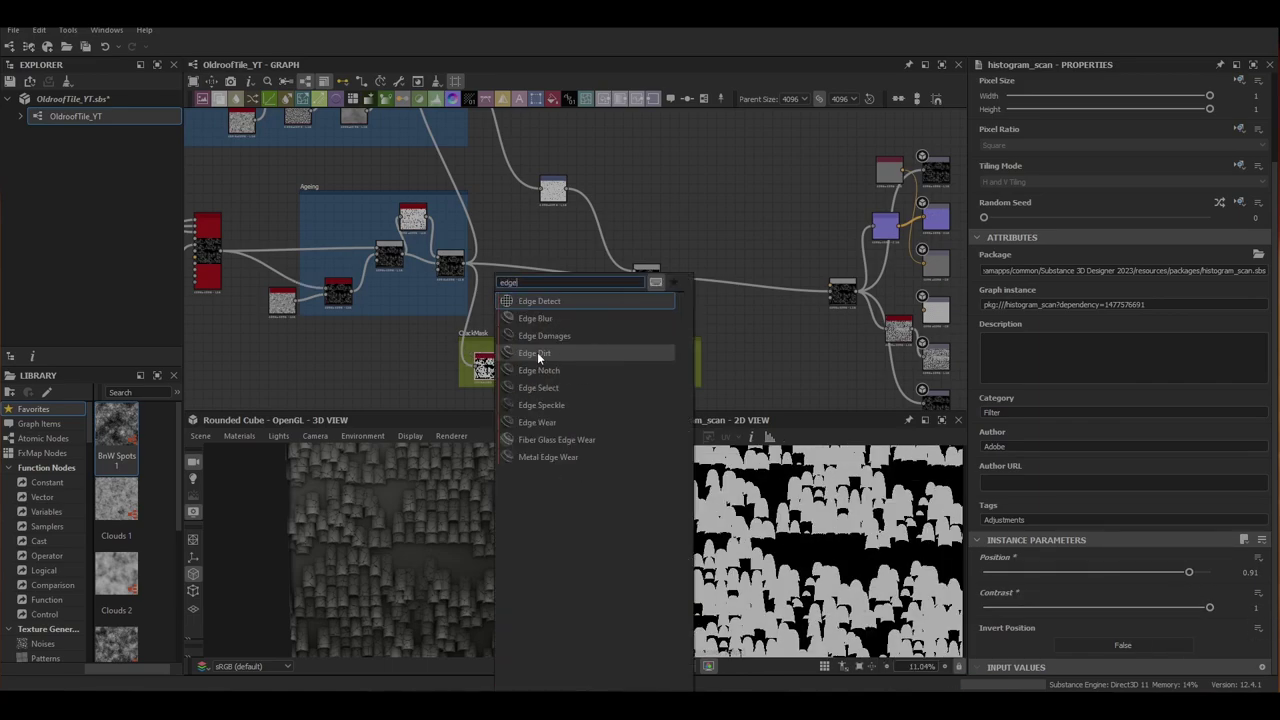
key("Down")
key("Return")
scroll(1005, 565, "down", 2)
left_click_drag(998, 538, 994, 540)
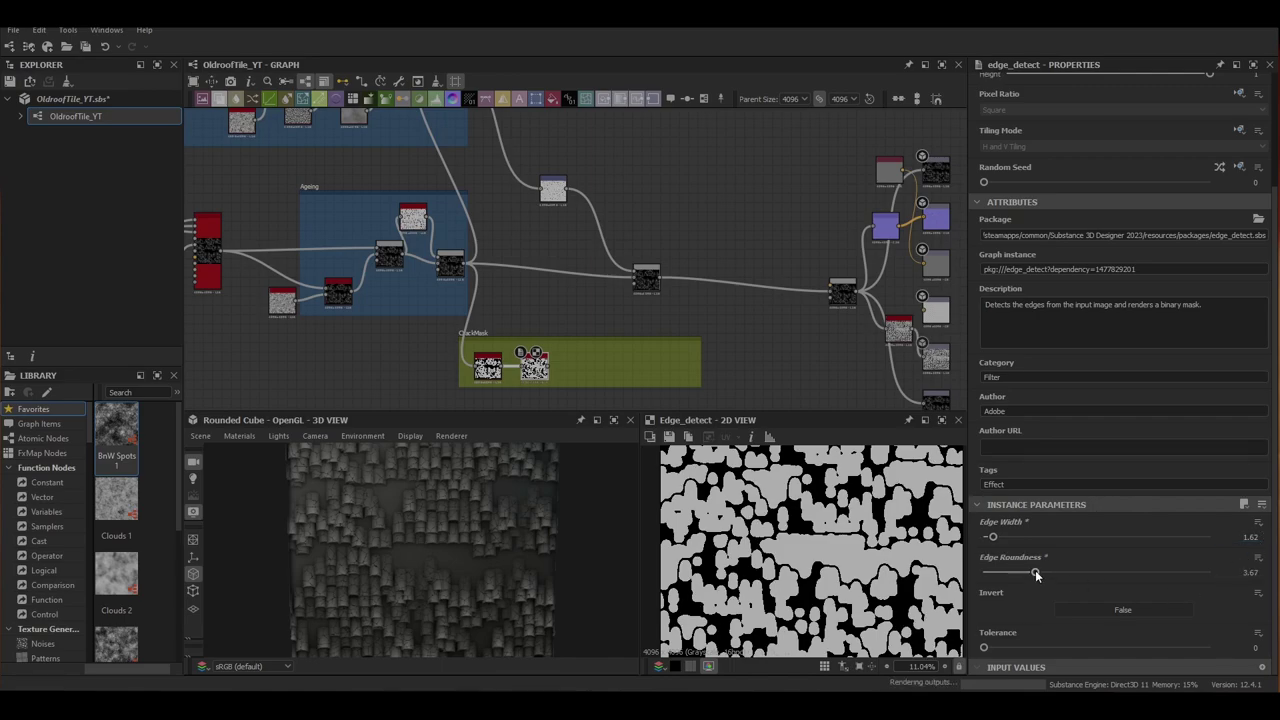
left_click_drag(1025, 577, 1029, 582)
scroll(475, 550, "up", 5)
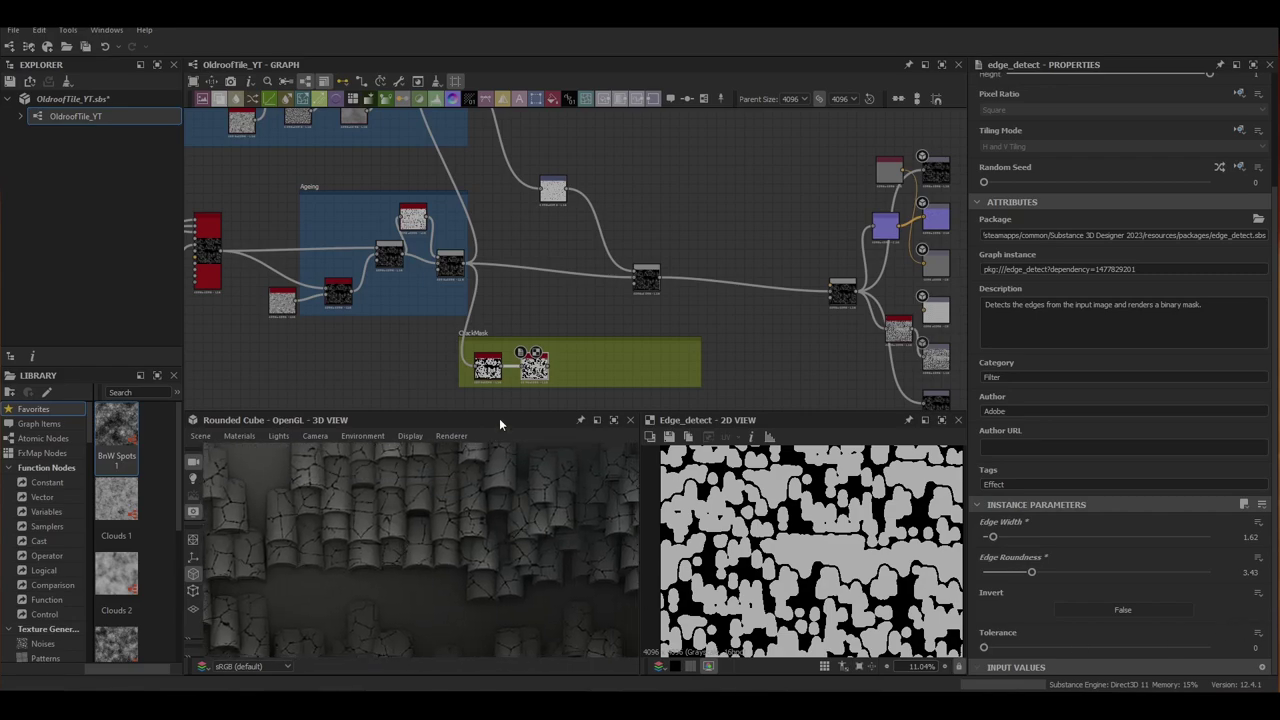
Add a Flood Fill after the Edge Detect, followed by a Flood Fill to Random Grayscale node
scroll(551, 376, "up", 2)
middle_click_drag(551, 376, 432, 353)
key("space")
type("flo")
key("Return")
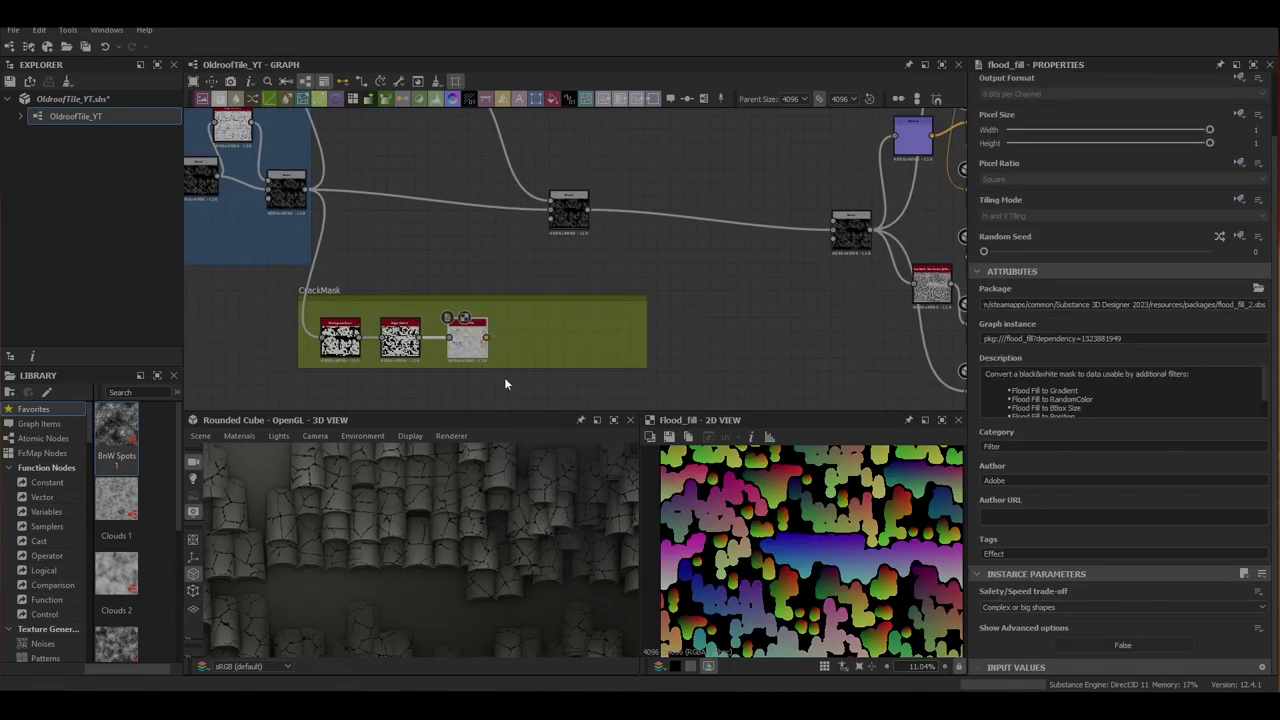
key("space")
type("flood")
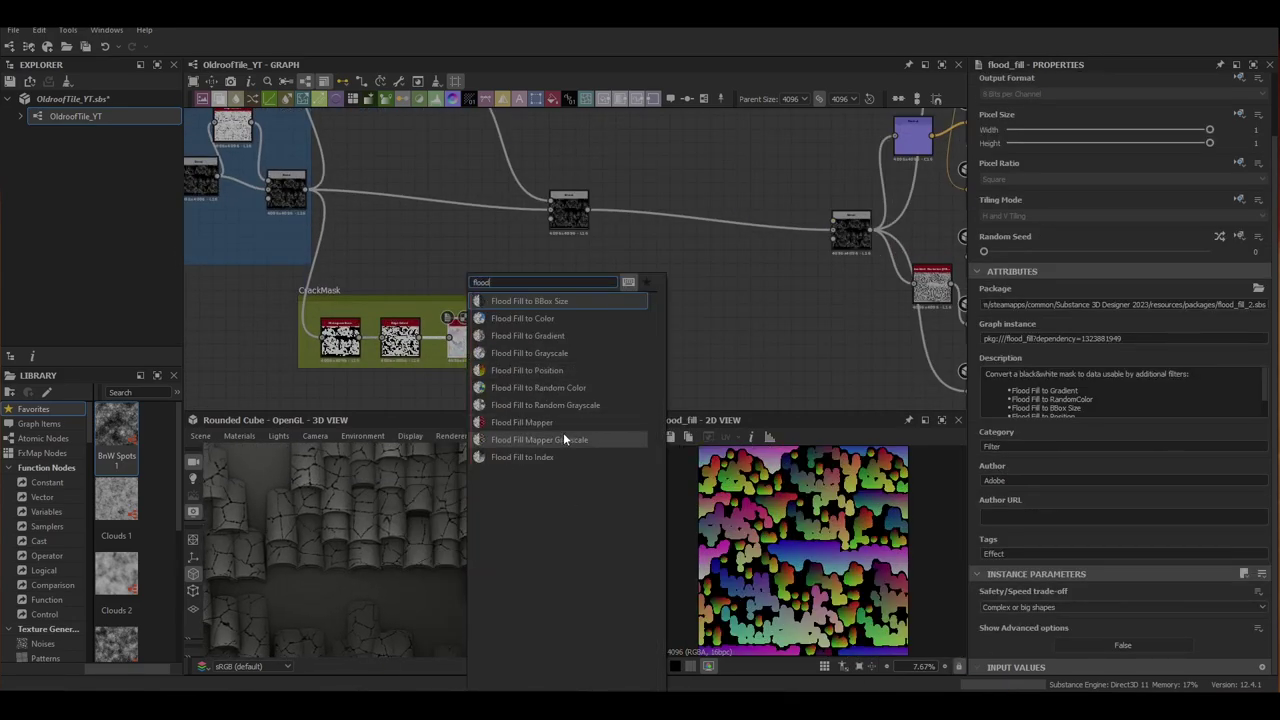
left_click(545, 405)
left_click_drag(540, 345, 533, 346)
Mask the cracks Blend with a Levels node after the random grayscale, lowering its output white level and darkening the midtones
key("space")
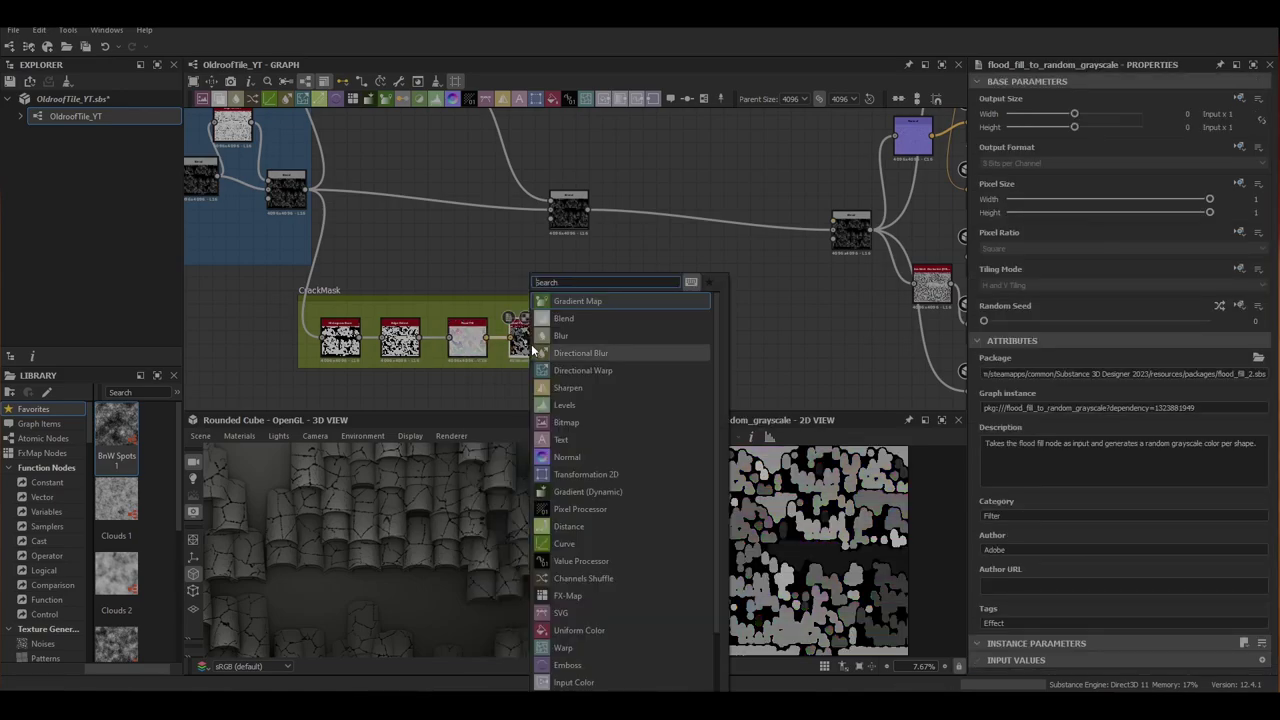
type("lev")
left_click(582, 304)
left_click_drag(615, 338, 551, 219)
left_click_drag(1256, 514, 1047, 518)
left_click_drag(1124, 395, 1189, 397)
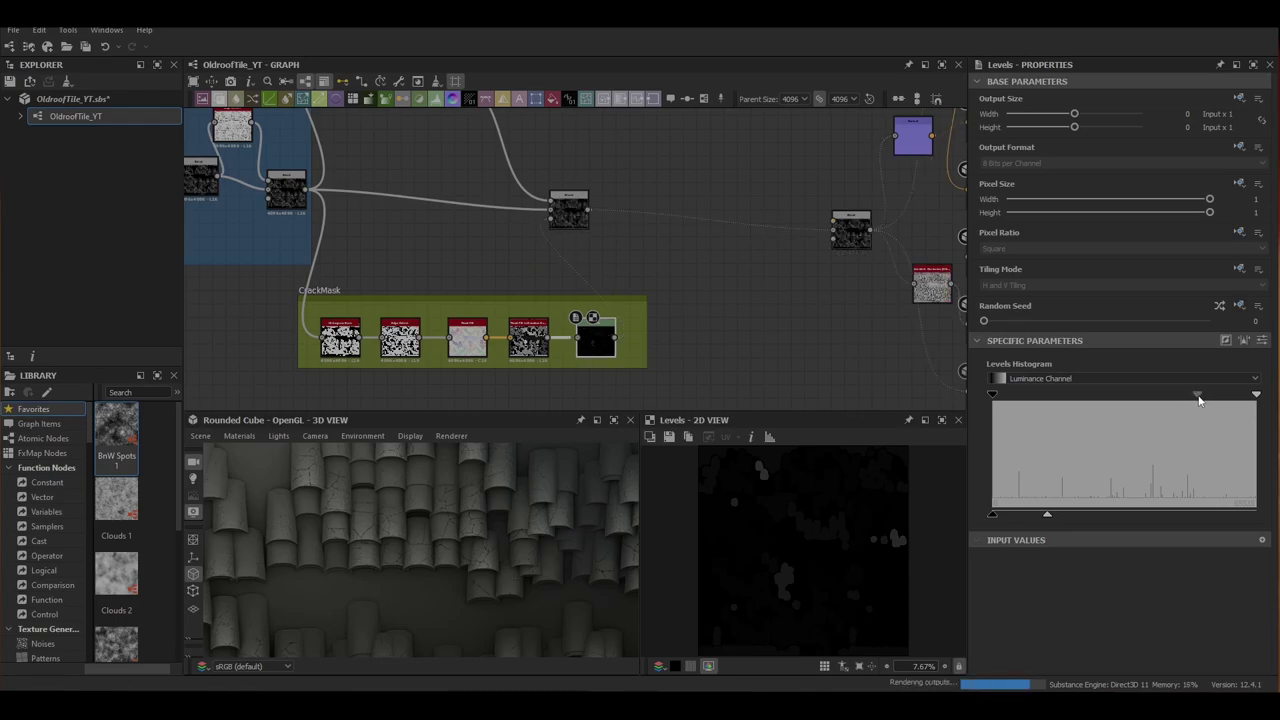
Add a Grunge Map 013 node and place it inside the Filler frame
key("space")
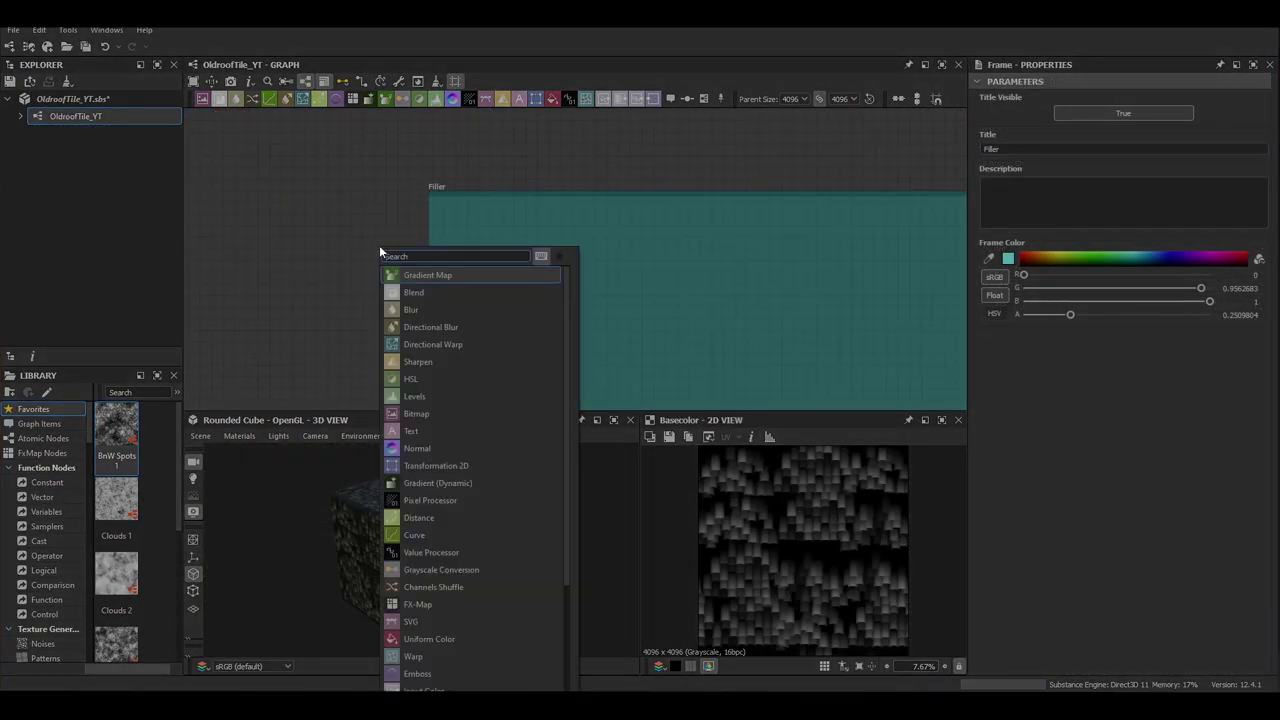
type("gr")
key("Down")
key("Down")
key("Down")
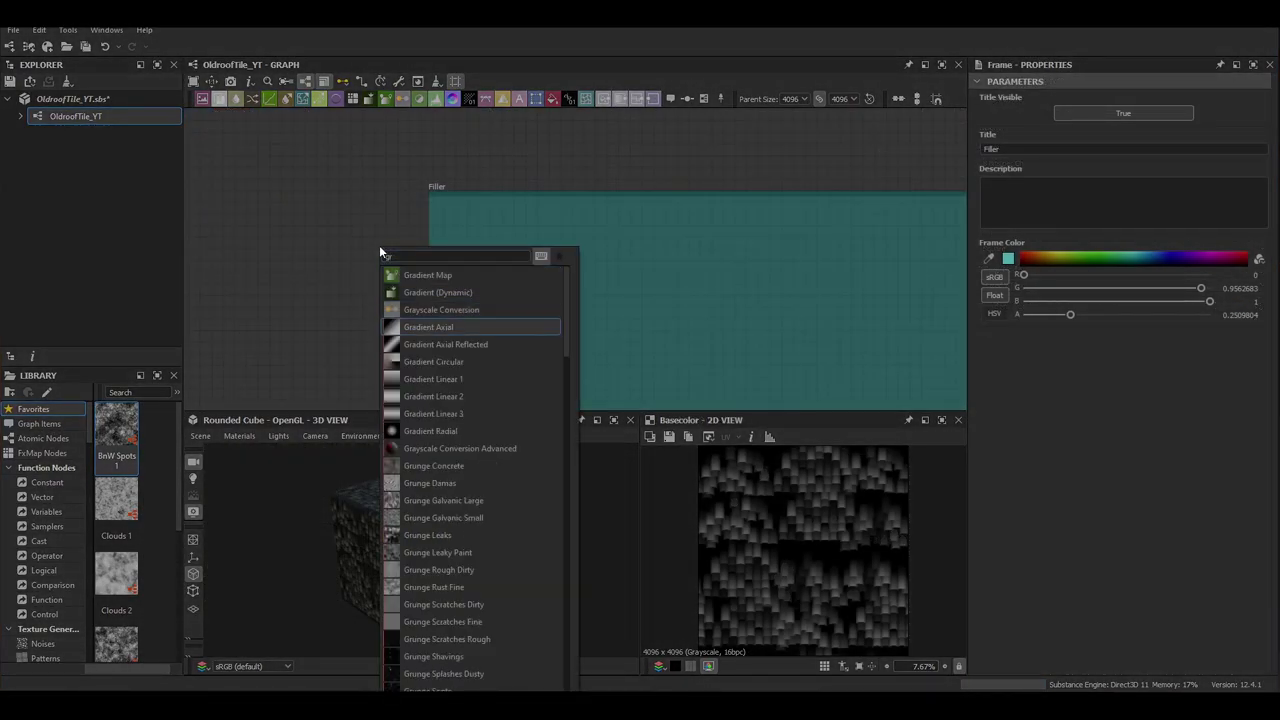
type("unge")
scroll(468, 600, "down", 2)
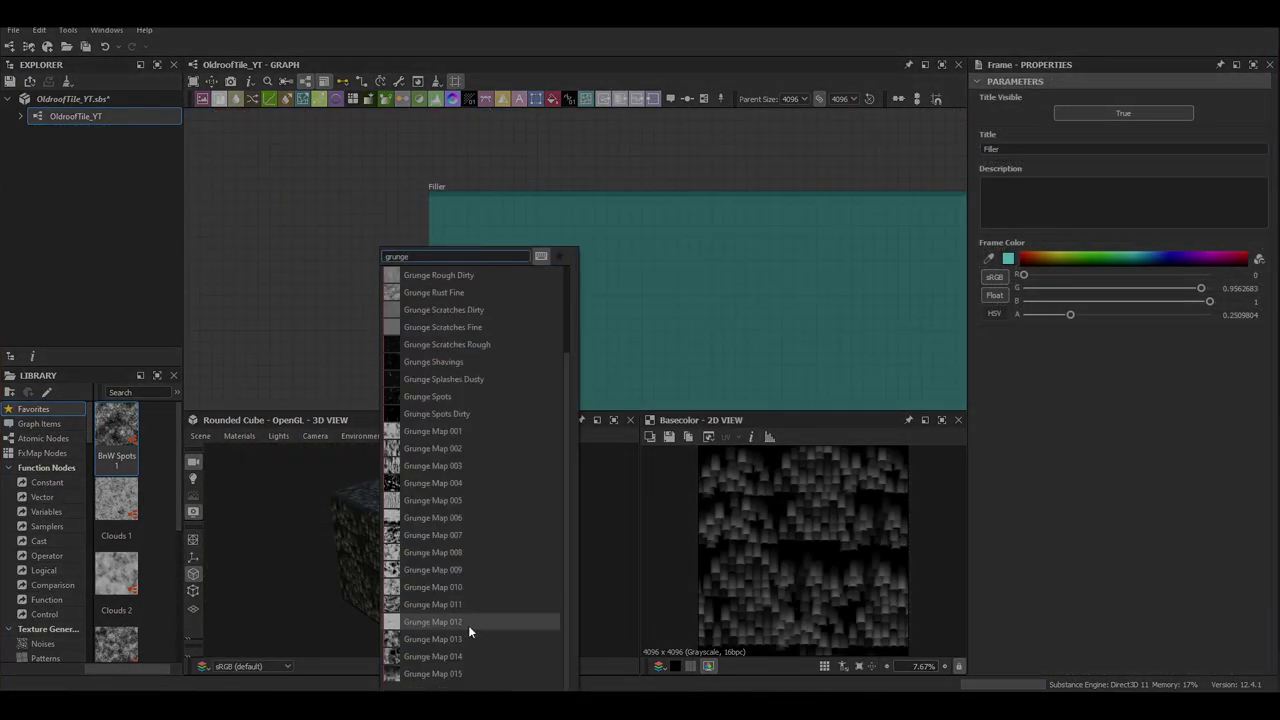
left_click(469, 636)
left_click_drag(386, 248, 480, 248)
Add a Grunge Map 004 node and align it beneath Grunge Map 013
middle_click_drag(490, 254, 395, 225)
scroll(1100, 480, "down", 3)
key("space")
type("grunge")
left_click(509, 617)
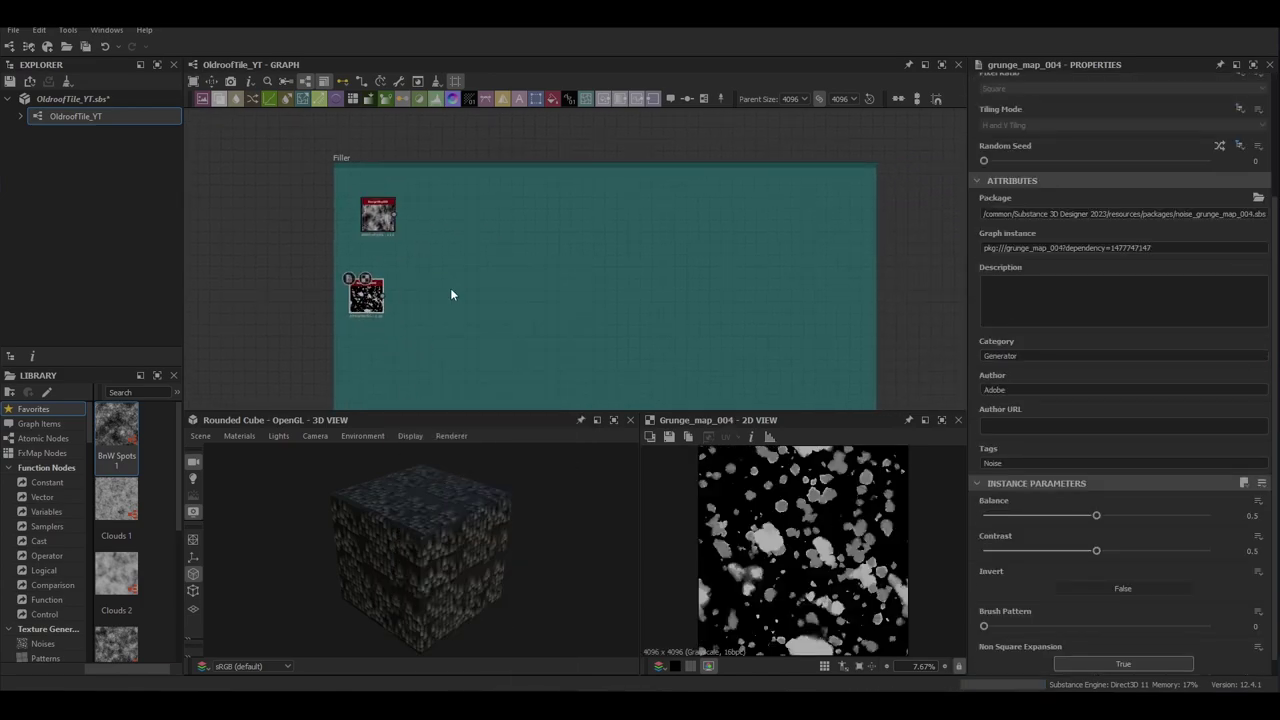
middle_click_drag(447, 293, 348, 329)
left_click_drag(268, 332, 280, 320)
Add a Slope Blur Grayscale with Grunge Map 013 as its image input and Grunge Map 004 as its slope input
left_click(392, 307)
key("space")
type("slop")
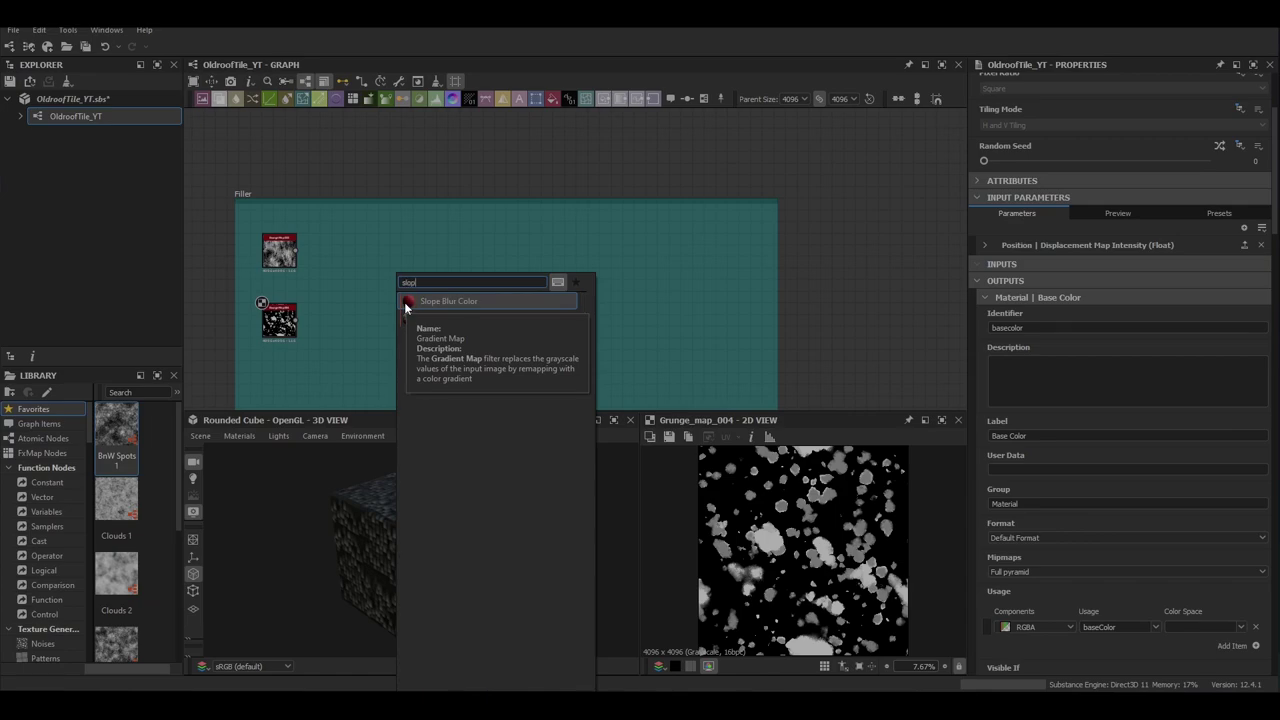
left_click(407, 314)
scroll(407, 314, "up", 4)
middle_click_drag(407, 314, 616, 324)
left_click_drag(382, 182, 555, 293)
left_click_drag(381, 326, 555, 310)
Set the Filler's first Slope Blur to 32 samples and Intensity 2
middle_click_drag(588, 320, 490, 303)
left_click_drag(1040, 576, 1215, 576)
left_click_drag(1107, 614, 1017, 611)
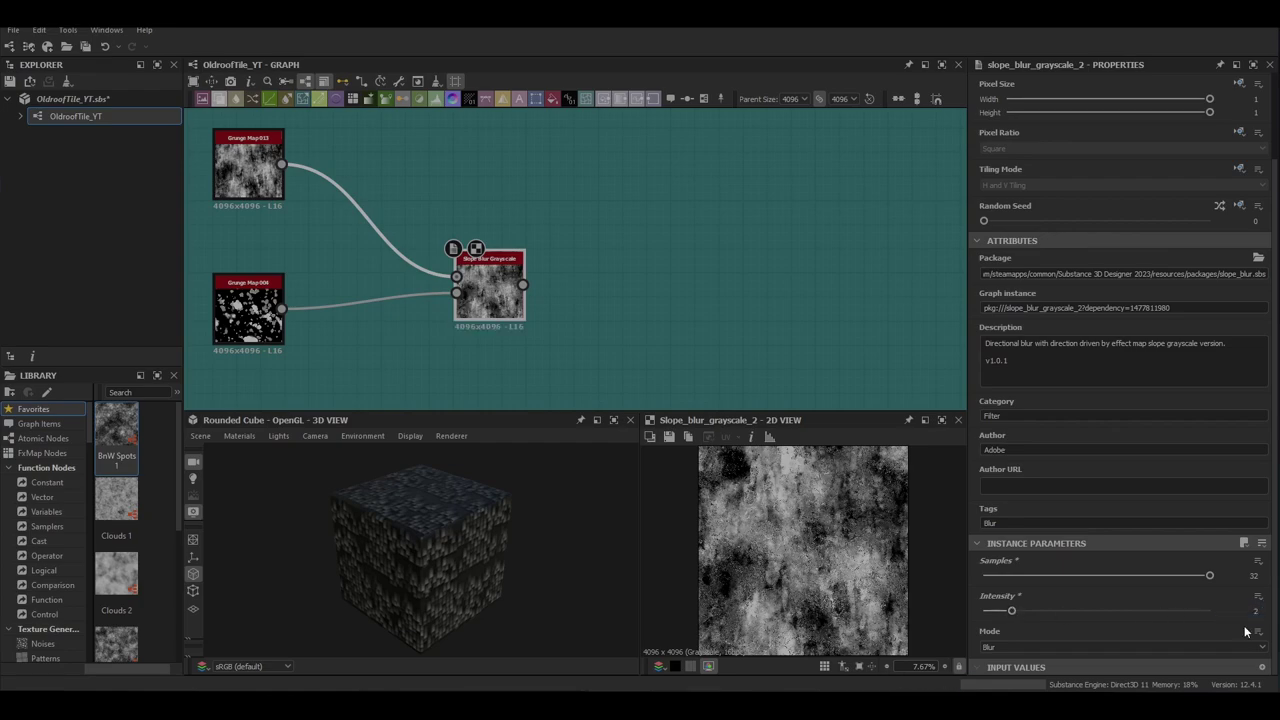
scroll(290, 240, "down", 4)
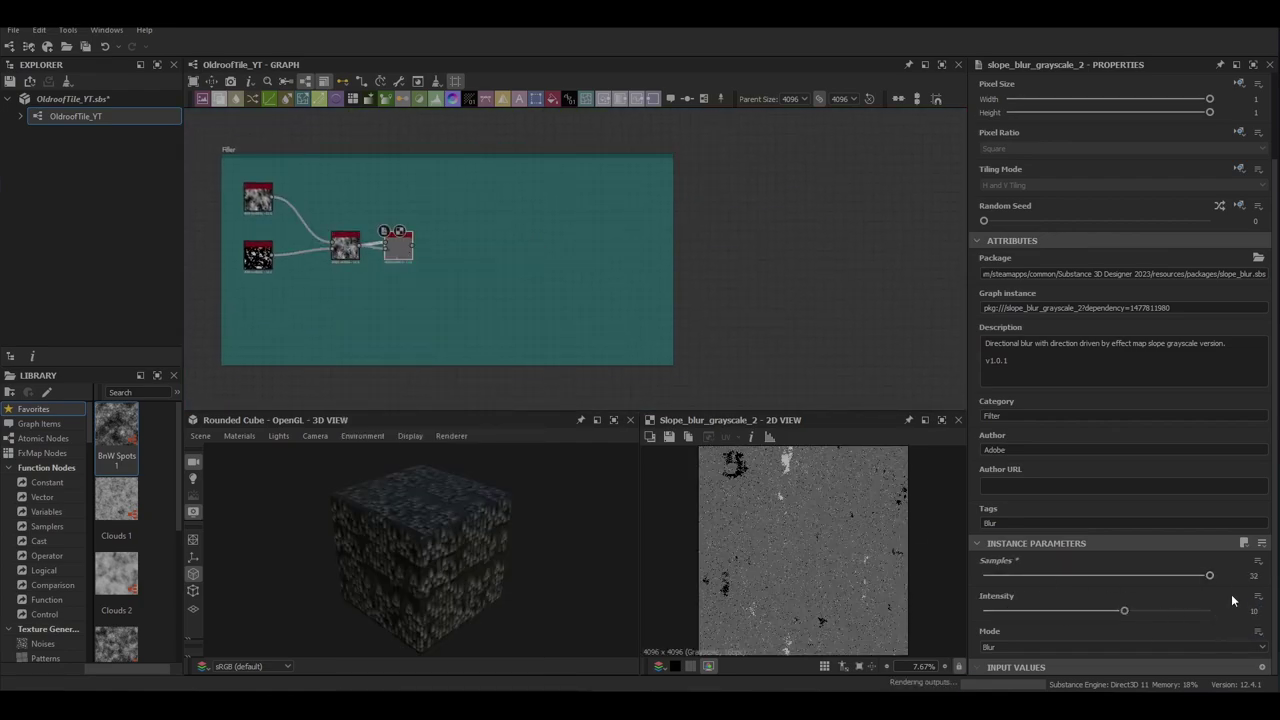
Lower the Intensity of the Filler's second Slope Blur and revisit the first one's Intensity
left_click_drag(1124, 611, 984, 611)
left_click(1249, 611)
left_click(345, 247)
left_click(1264, 612)
left_click(398, 248)
Add a third Slope Blur Grayscale in the Filler frame and feed the second Slope Blur's output into it
middle_click_drag(484, 267, 403, 267)
key("space")
type("sl")
key("Down")
key("Return")
left_click_drag(391, 208, 415, 262)
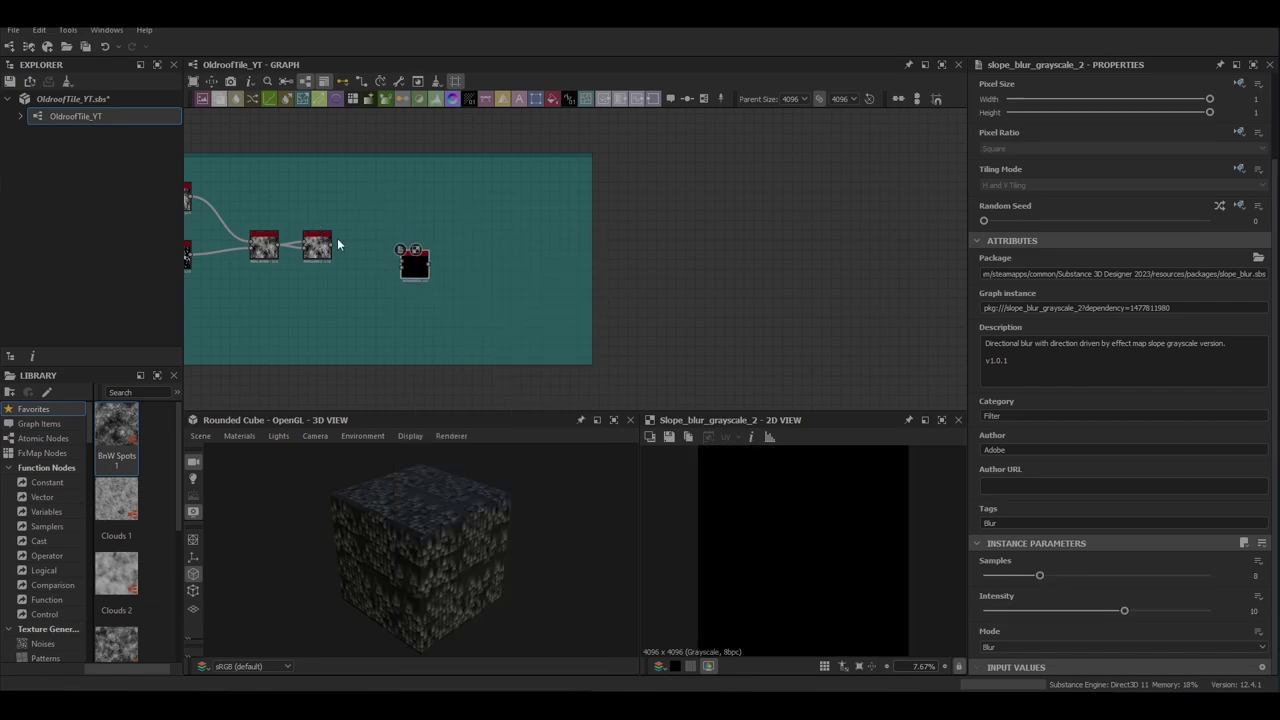
left_click_drag(332, 244, 403, 259)
left_click_drag(412, 264, 417, 229)
Drive the third Slope Blur's slope input with a Fractal Sum 4 noise and open the blur's parameters
key("space")
type("frac")
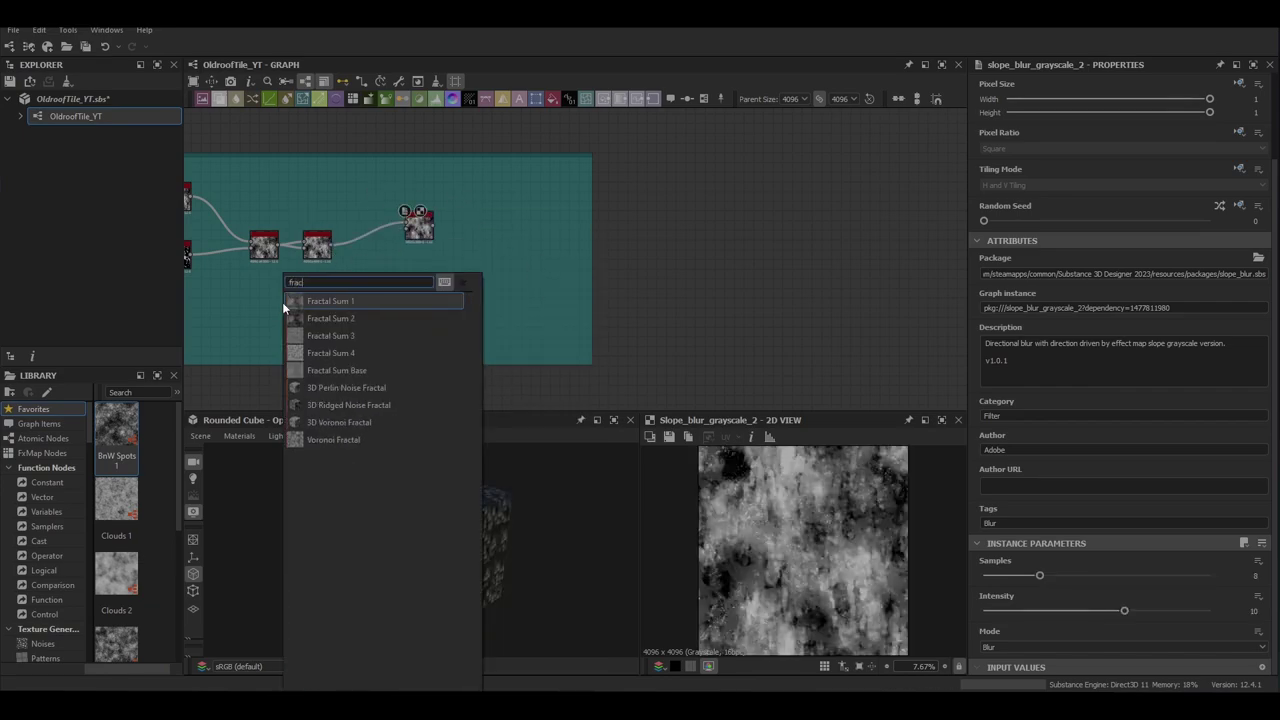
key("Down")
key("Down")
key("Down")
key("Return")
left_click_drag(298, 301, 366, 302)
double_click(419, 227)
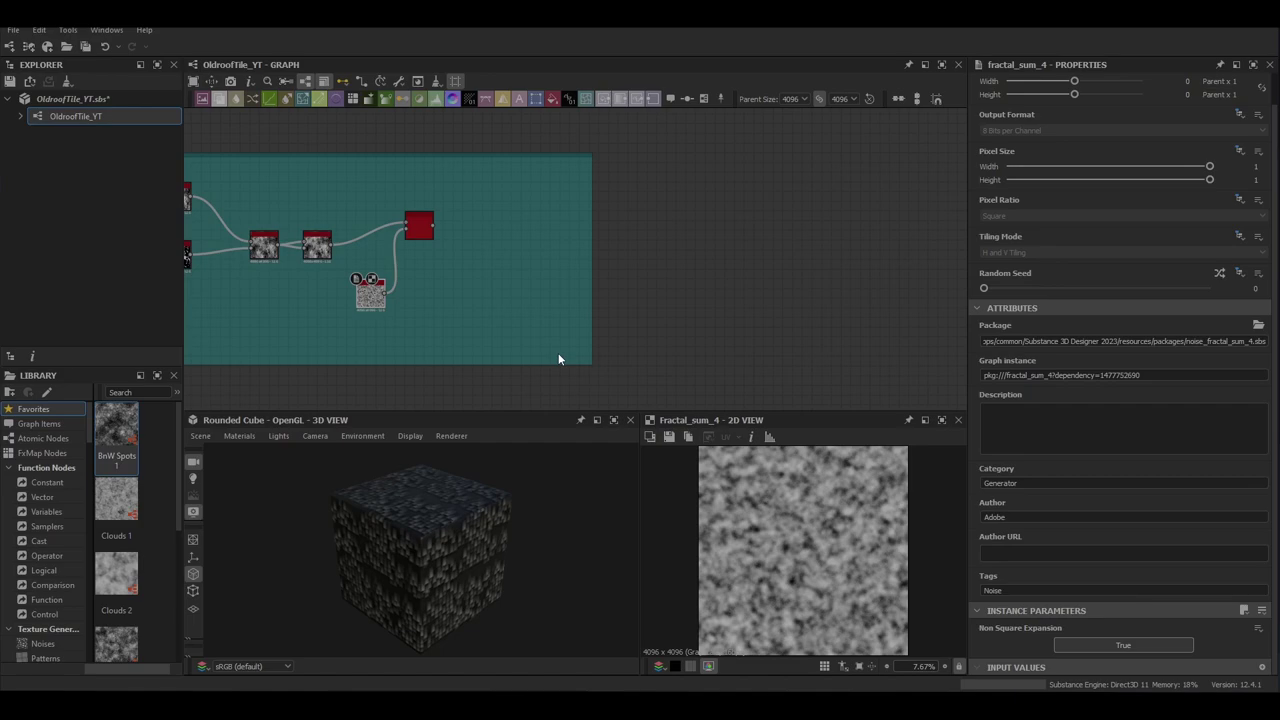
Set the Filler's third Slope Blur to 32 samples, Intensity 0.05 and Min mode
left_click_drag(1036, 643, 1210, 643)
scroll(816, 532, "up", 5)
scroll(1013, 626, "down", 2)
left_click(1001, 610)
left_click(992, 648)
left_click(990, 660)
left_click(1250, 611)
type("0.05")
key("Return")
scroll(886, 598, "up", 3)
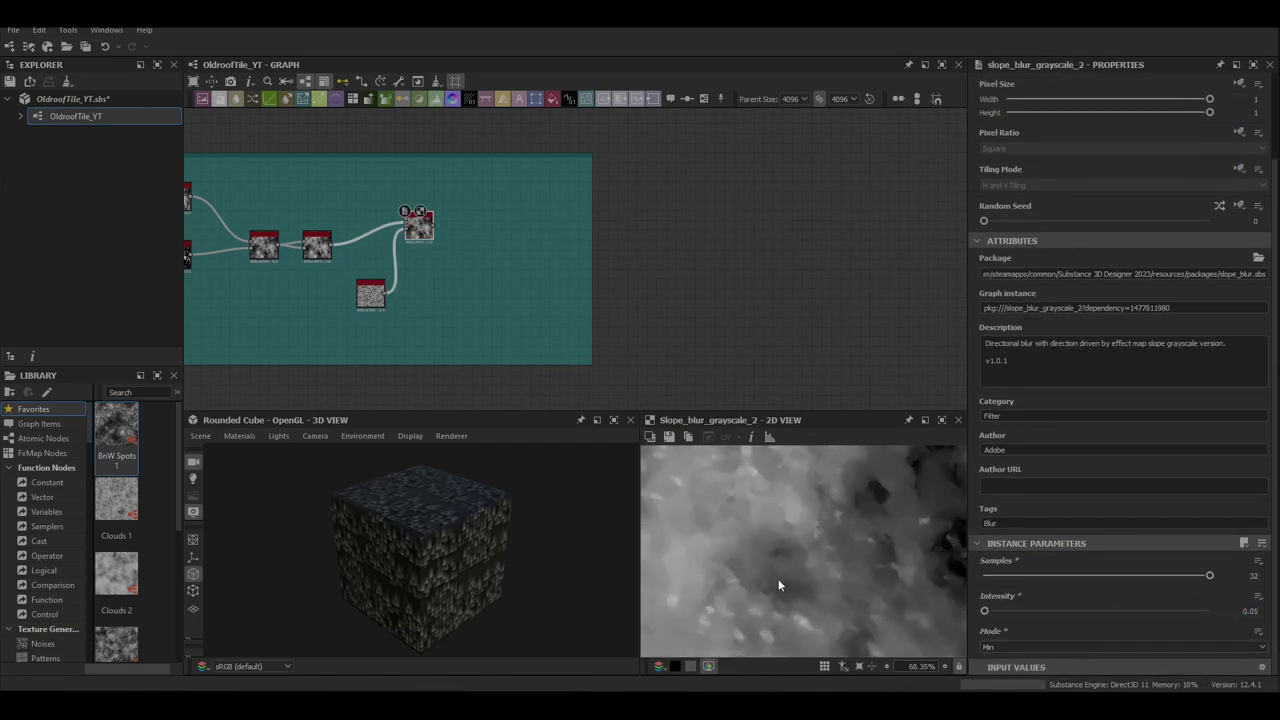
scroll(886, 598, "down", 4)
Add a Blur HQ Grayscale after the third Slope Blur, with Quality 1 and a minimal Intensity
left_click_drag(424, 222, 400, 231)
key("space")
type("blur")
key("Down")
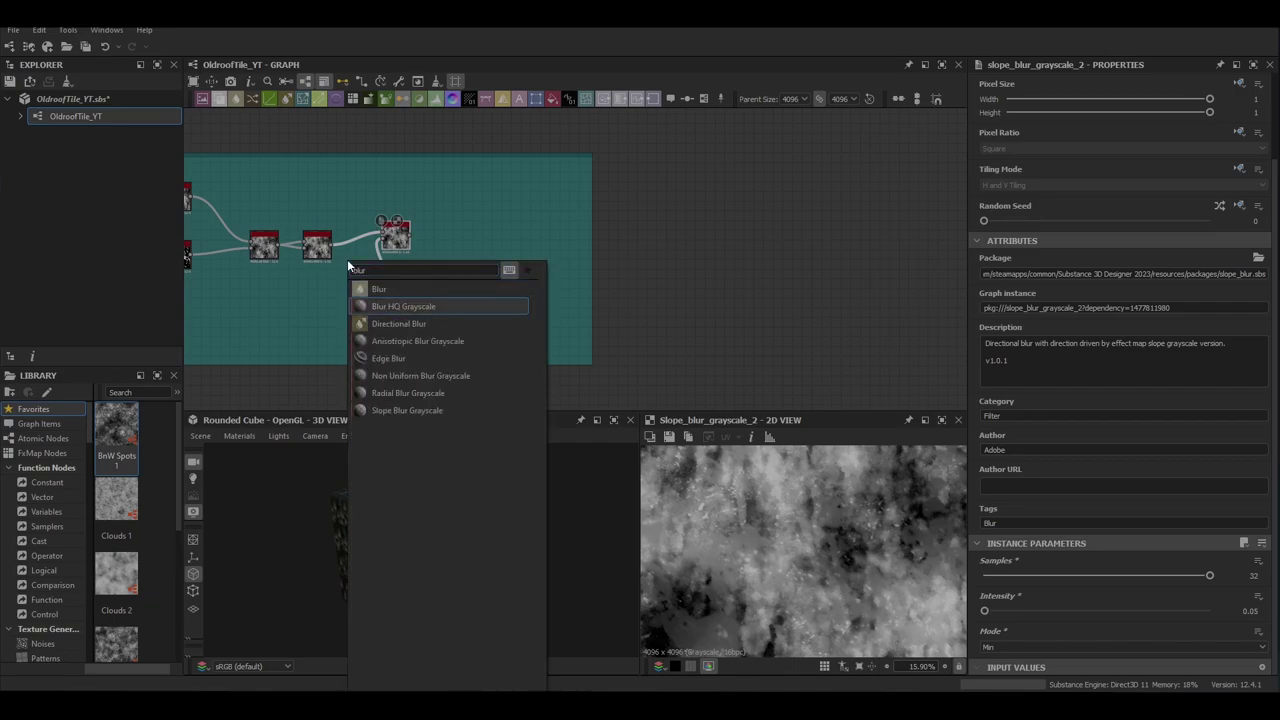
key("Return")
left_click_drag(985, 647, 1230, 640)
left_click_drag(1124, 612, 984, 614)
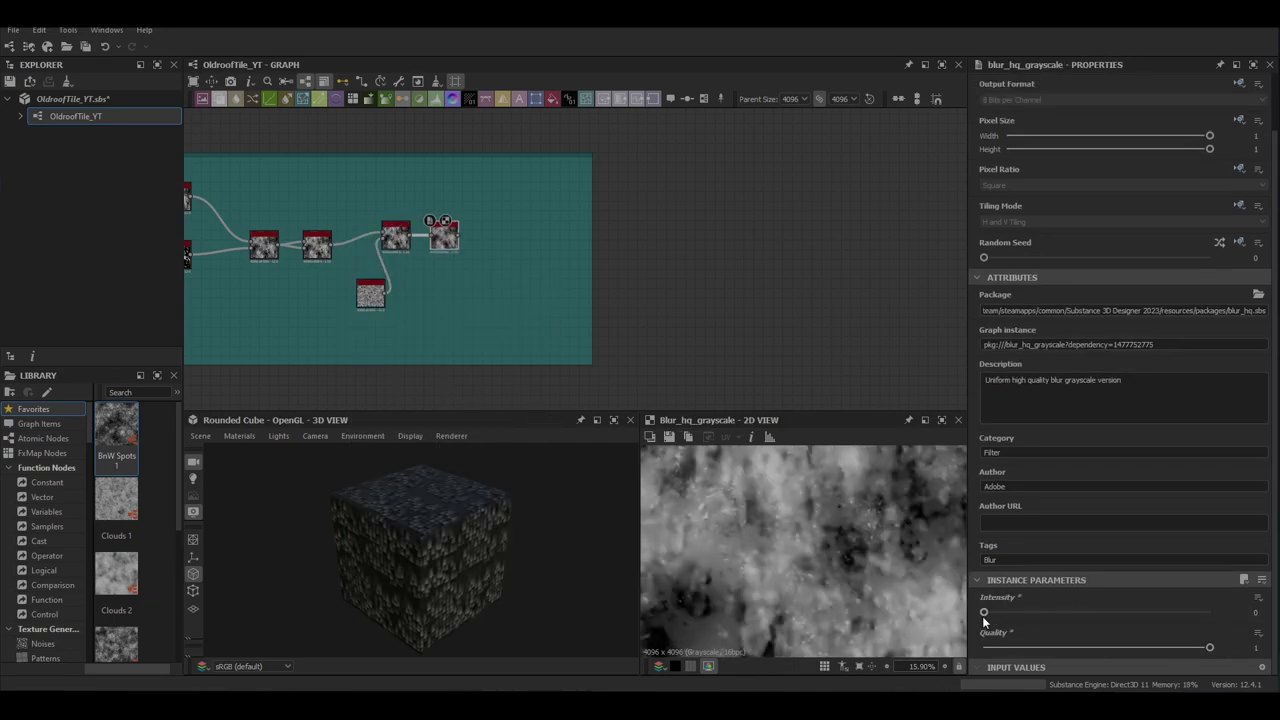
left_click(1264, 616)
scroll(846, 606, "up", 1)
scroll(846, 606, "down", 4)
Add a Directional Warp after the Blur HQ Grayscale in the Filler frame
middle_click_drag(441, 236, 306, 252)
key("space")
type("dir")
key("Down")
key("Return")
left_click_drag(360, 260, 378, 261)
Add a Perlin Noise with Scale 2 and Disorder 0.79 and feed it into the Directional Warp's intensity input
key("space")
type("per")
key("Down")
key("Return")
scroll(1100, 428, "down", 2)
left_click_drag(1096, 597, 1162, 631)
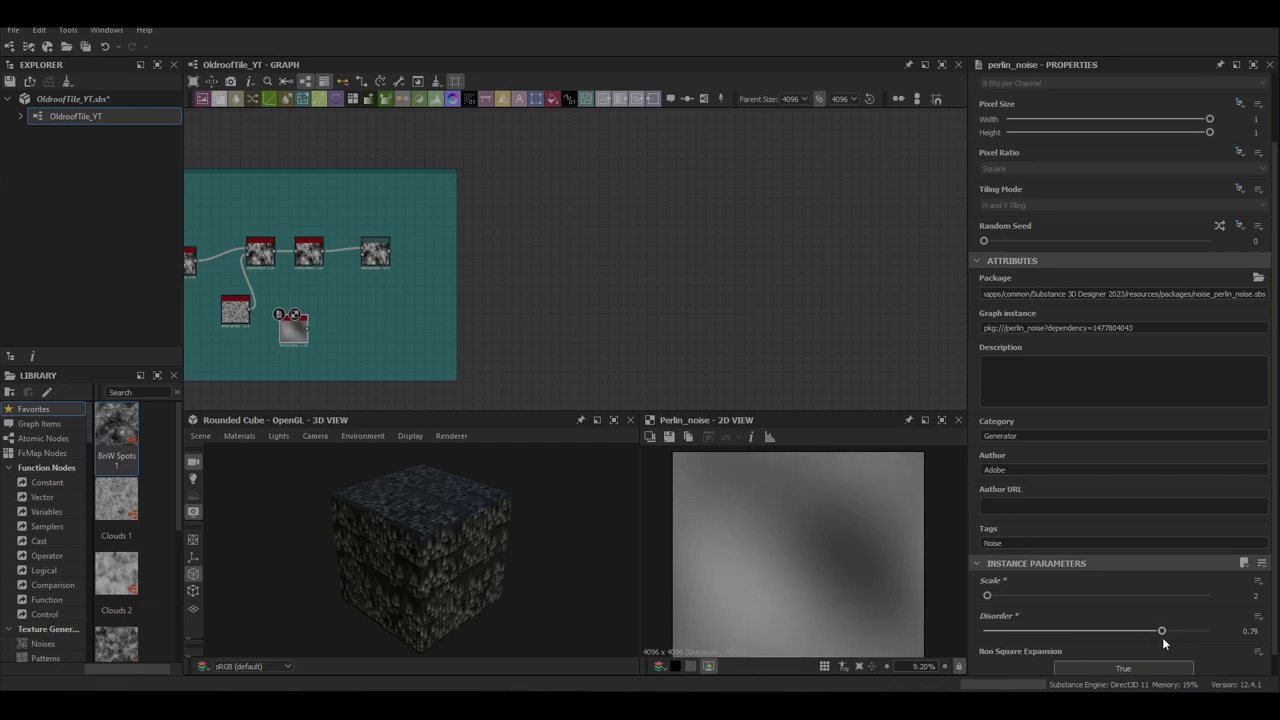
left_click_drag(307, 329, 333, 312)
Set the Directional Warp's angle to about 263.67 degrees and its Intensity to 50
double_click(376, 253)
left_click_drag(993, 417, 1003, 445)
left_click_drag(1096, 373, 1276, 374)
double_click(1253, 373)
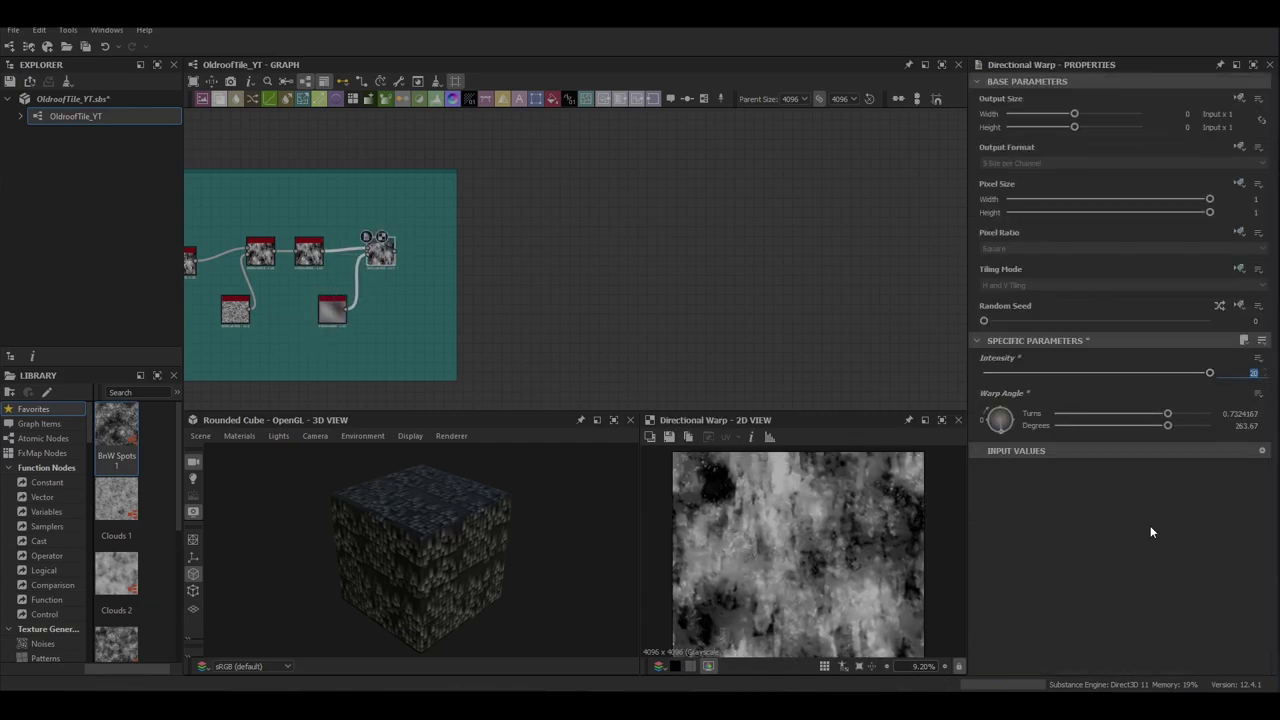
type("50")
key("Return")
Add a Transformation 2D after the Directional Warp and offset its image diagonally
key("space")
type("tran")
key("Return")
scroll(840, 603, "down", 5)
left_click_drag(811, 585, 780, 573)
Enlarge the Filler frame in width and height to make room for more nodes
middle_click_drag(425, 170, 505, 111)
left_click_drag(537, 206, 837, 212)
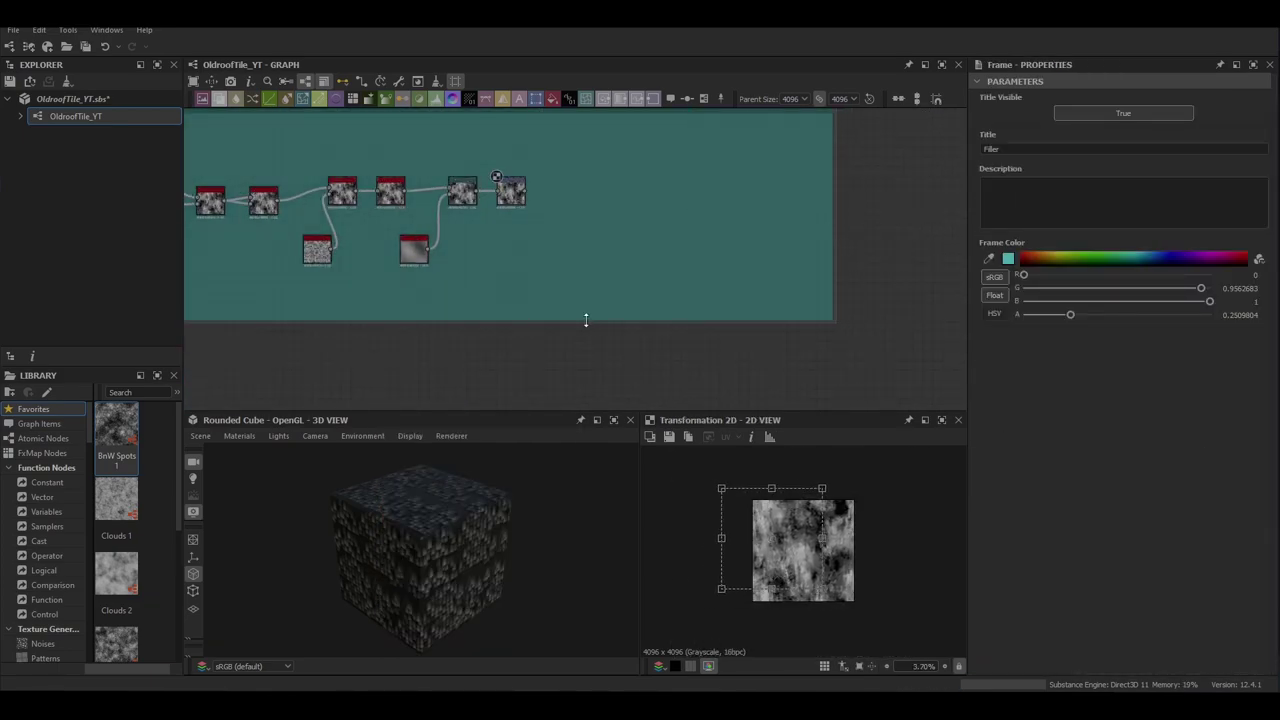
left_click_drag(586, 320, 588, 395)
Add a Blend combining the Transformation 2D with the Directional Warp output, and swap its two inputs
middle_click_drag(508, 194, 373, 327)
scroll(373, 327, "up", 2)
left_click(372, 327)
key("space")
type("blend")
key("Return")
left_click_drag(382, 325, 396, 380)
left_click_drag(328, 322, 533, 338)
left_click(534, 338)
key("x")
Set the Filler Blend to Max (Lighten) mode with Opacity 1
left_click(1006, 408)
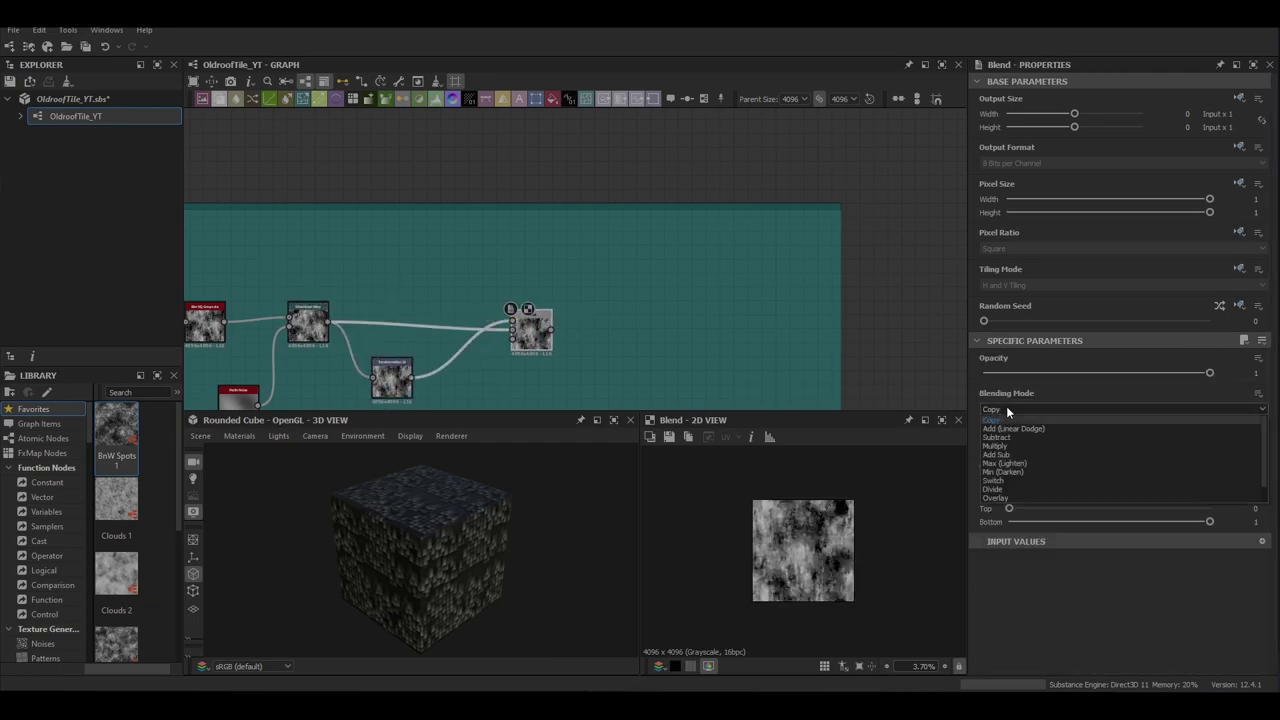
left_click(1001, 463)
scroll(811, 562, "up", 5)
left_click_drag(1130, 374, 1271, 387)
scroll(420, 321, "down", 3)
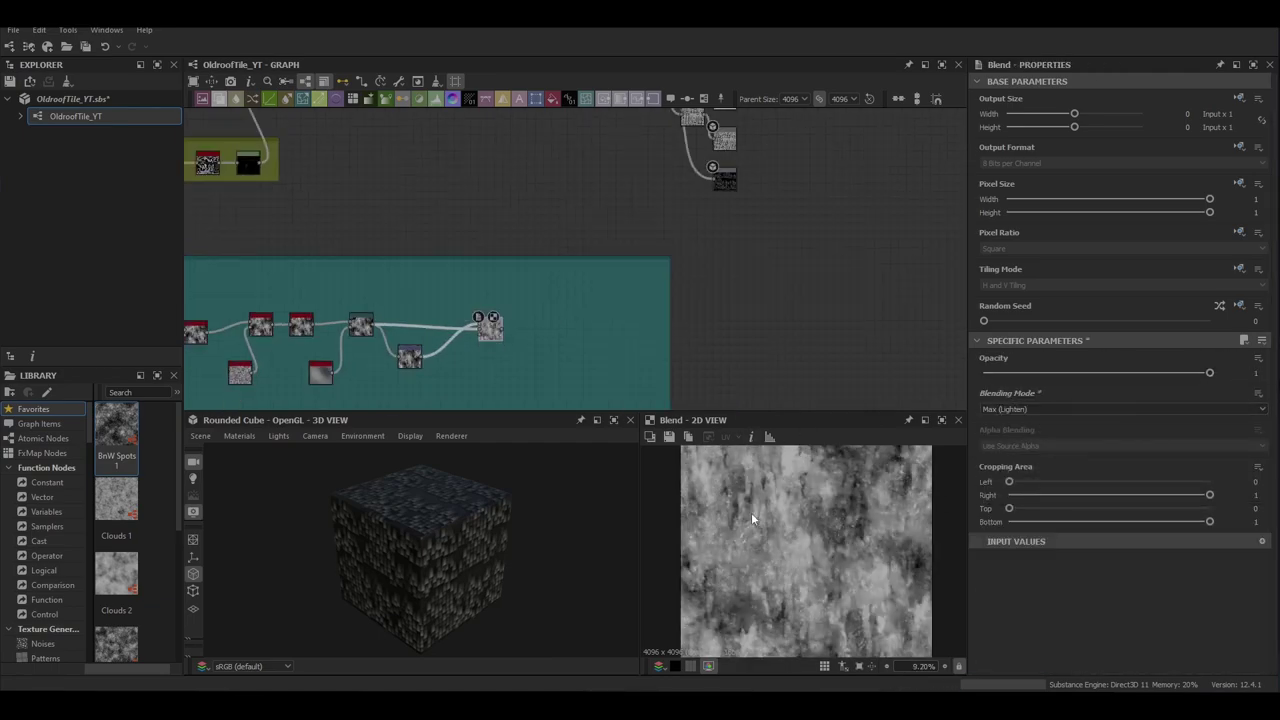
Add a second Directional Warp after the Filler Blend with Intensity 1000 and a warp angle of 90 degrees
scroll(799, 556, "down", 3)
scroll(498, 348, "up", 5)
key("space")
left_click(523, 370)
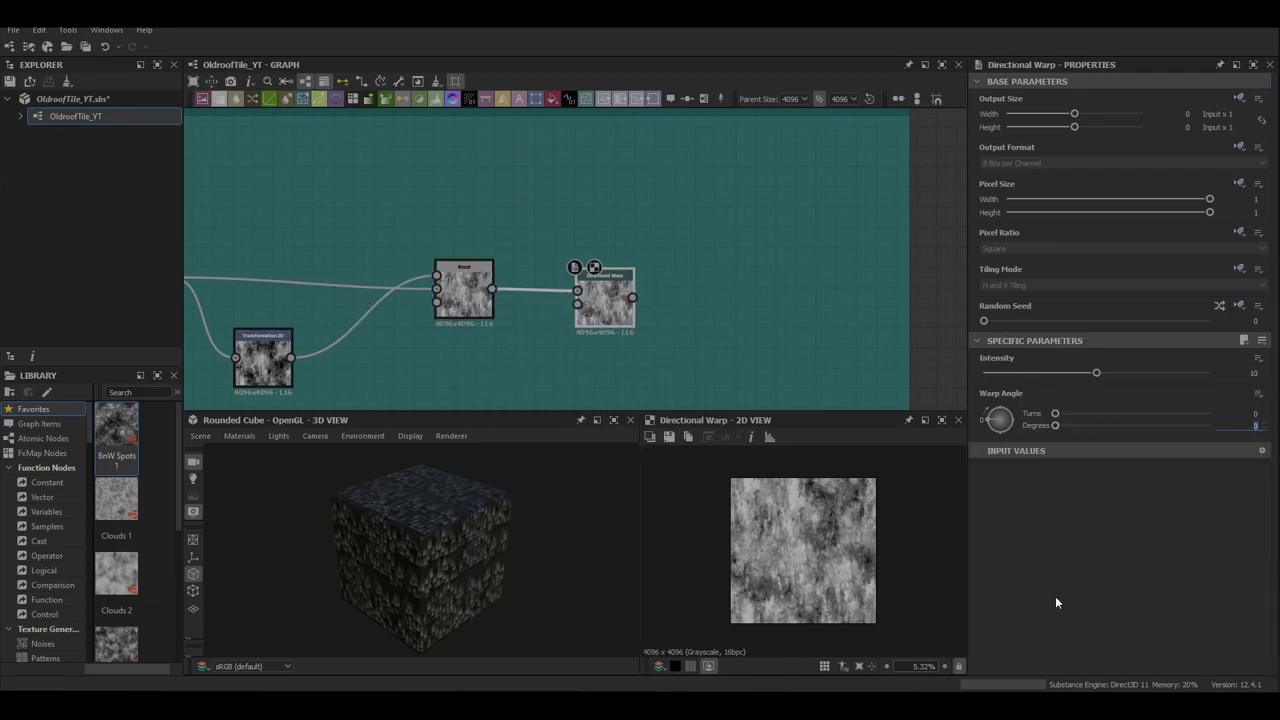
type("1000")
key("Return")
scroll(680, 259, "down", 8)
Drive the second Directional Warp's intensity input with the cracked tile height Blend and inspect the warped pattern
middle_click_drag(643, 236, 676, 328)
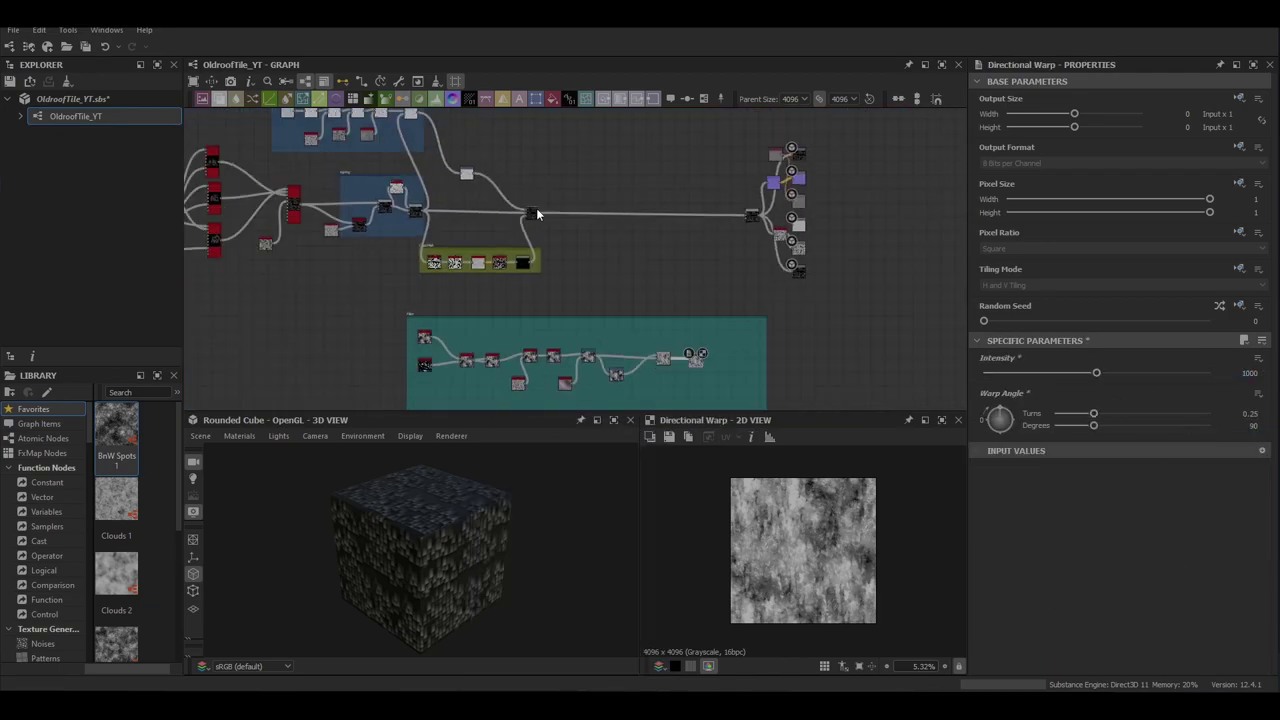
left_click_drag(538, 215, 690, 363)
scroll(697, 359, "up", 10)
middle_click_drag(697, 359, 637, 279)
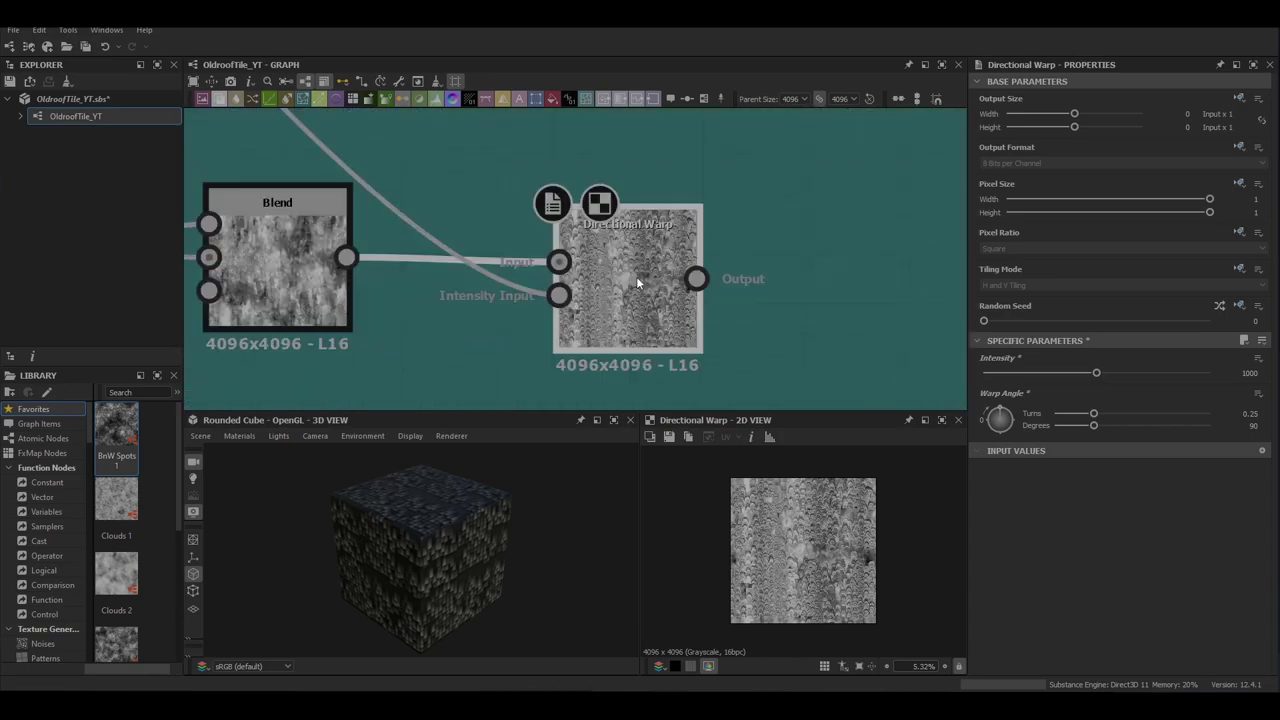
scroll(817, 596, "up", 9)
scroll(817, 596, "down", 7)
scroll(799, 328, "down", 8)
Add a Slope Blur Grayscale after the second Directional Warp
middle_click_drag(799, 328, 722, 330)
key("space")
type("slop")
key("Return")
left_click_drag(746, 310, 808, 310)
Add a BnW Spots 2 noise and connect it to the new Slope Blur's slope input
middle_click_drag(677, 402, 529, 268)
key("space")
type("bnw")
key("Down")
key("Return")
left_click_drag(552, 271, 634, 212)
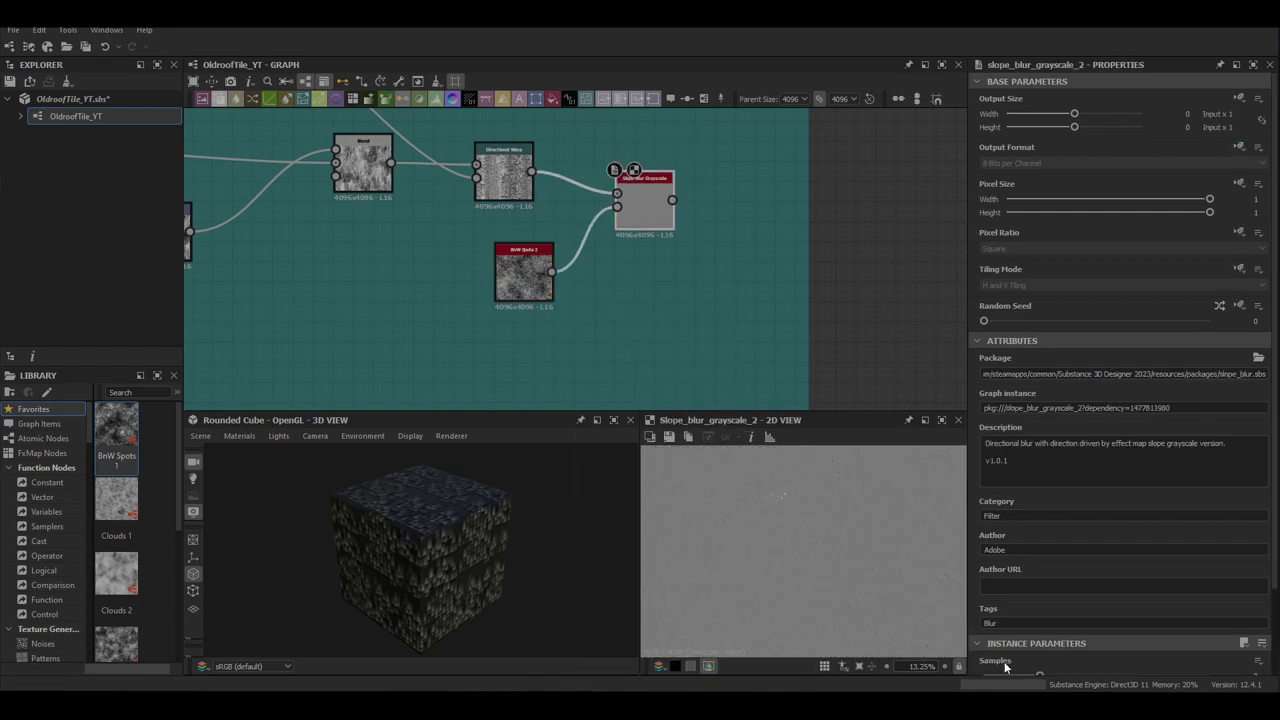
Set the new Slope Blur's Intensity to 0.05 and its Samples to 24
scroll(1177, 668, "down", 3)
left_click_drag(1073, 611, 903, 608)
left_click(1243, 609)
type("0.05")
key("Return")
left_click_drag(1080, 577, 1153, 575)
scroll(832, 510, "up", 6)
scroll(670, 225, "down", 4)
Add a Normal node after the last Slope Blur and set its Intensity to 3
middle_click_drag(700, 258, 486, 263)
scroll(500, 270, "up", 5)
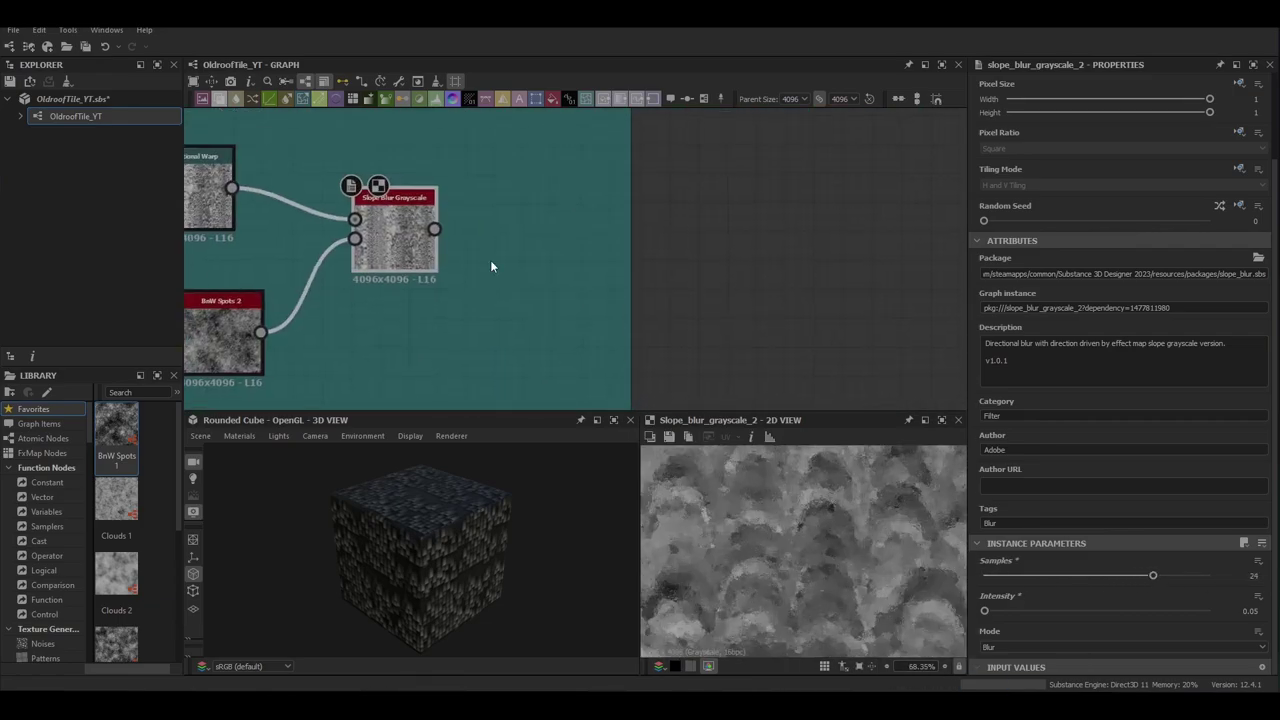
left_click_drag(419, 231, 403, 245)
key("space")
type("Nor")
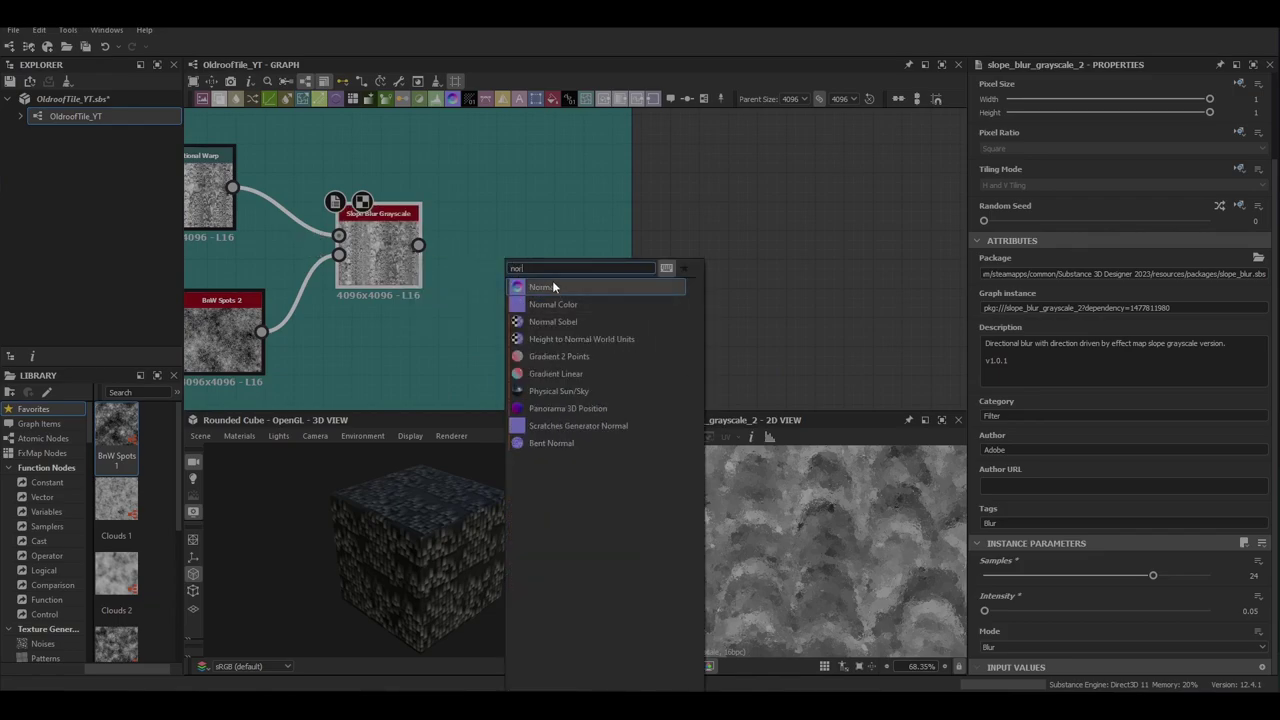
left_click(557, 287)
left_click(1253, 373)
type("3")
key("Return")
Add a curvature node after the Normal and widen the Filler frame to hold it
key("space")
type("cur")
left_click(592, 316)
left_click_drag(631, 318, 762, 325)
scroll(747, 365, "down", 6)
scroll(653, 325, "down", 4)
middle_click_drag(690, 230, 594, 321)
left_click_drag(700, 186, 564, 366)
left_click_drag(593, 298, 764, 303)
Add a Blur above the Filler frame, feed it the last Slope Blur's output and set its Intensity to 0.07
middle_click_drag(669, 394, 641, 271)
scroll(613, 225, "up", 4)
key("space")
type("blu")
key("Return")
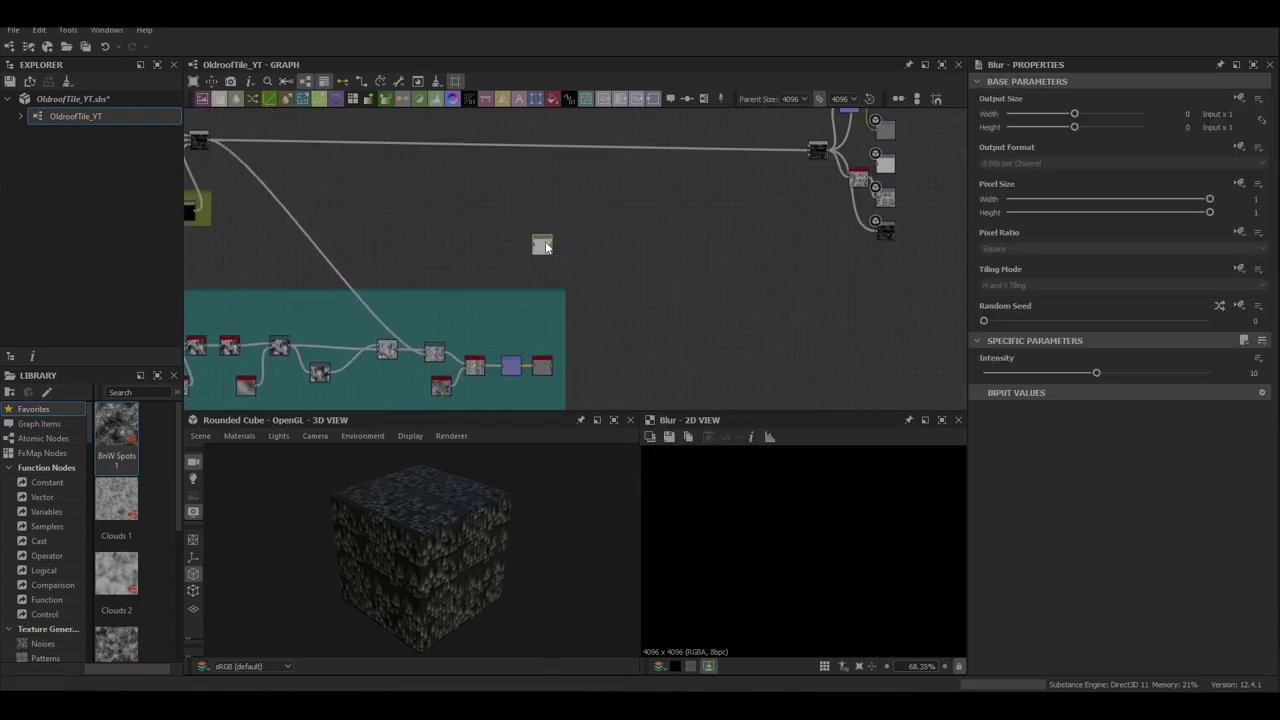
left_click_drag(485, 366, 542, 250)
left_click(1238, 372)
type("0.07")
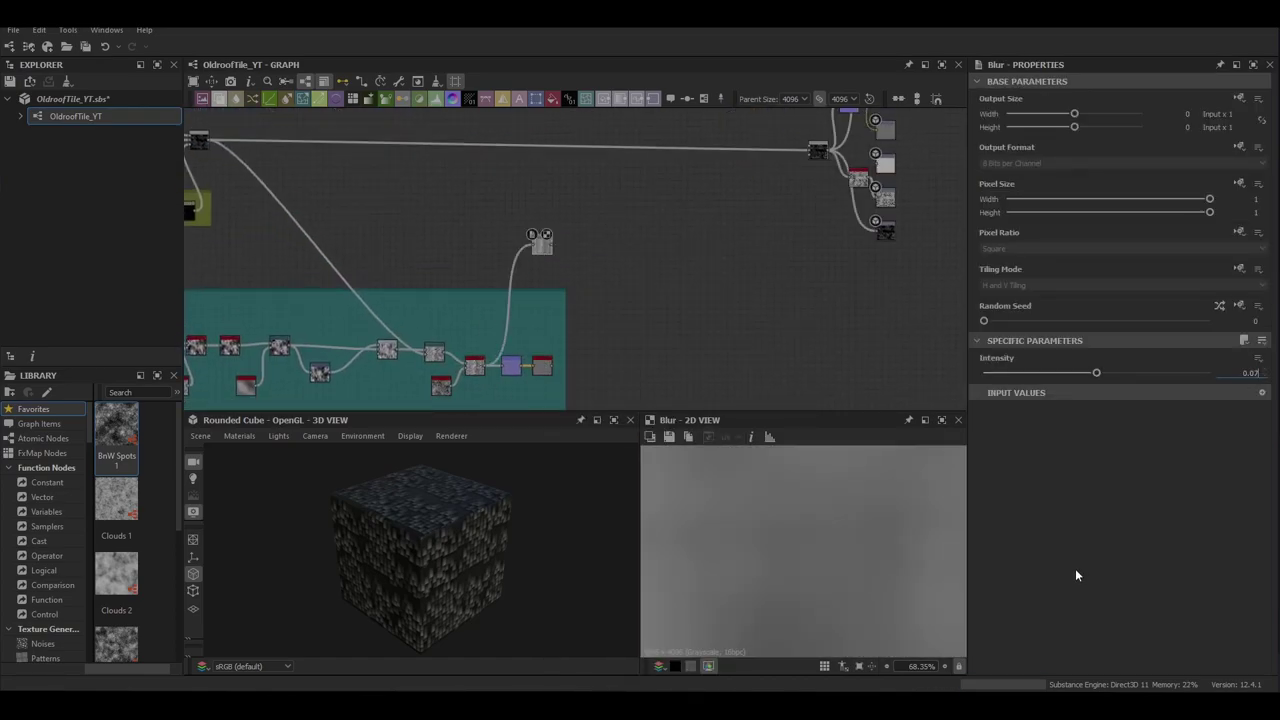
key("Return")
Add an Auto Levels node above the Filler frame and connect the cracked tile height Blend to it
middle_click_drag(558, 233, 517, 352)
scroll(509, 364, "down", 2)
left_click_drag(504, 365, 505, 341)
middle_click_drag(372, 262, 518, 250)
key("space")
type("auto")
key("Down")
key("Down")
key("Return")
left_click_drag(417, 279, 575, 257)
Add a Blend with the Auto Levels output as foreground and the Blur output as background
key("b")
left_click_drag(654, 328, 612, 259)
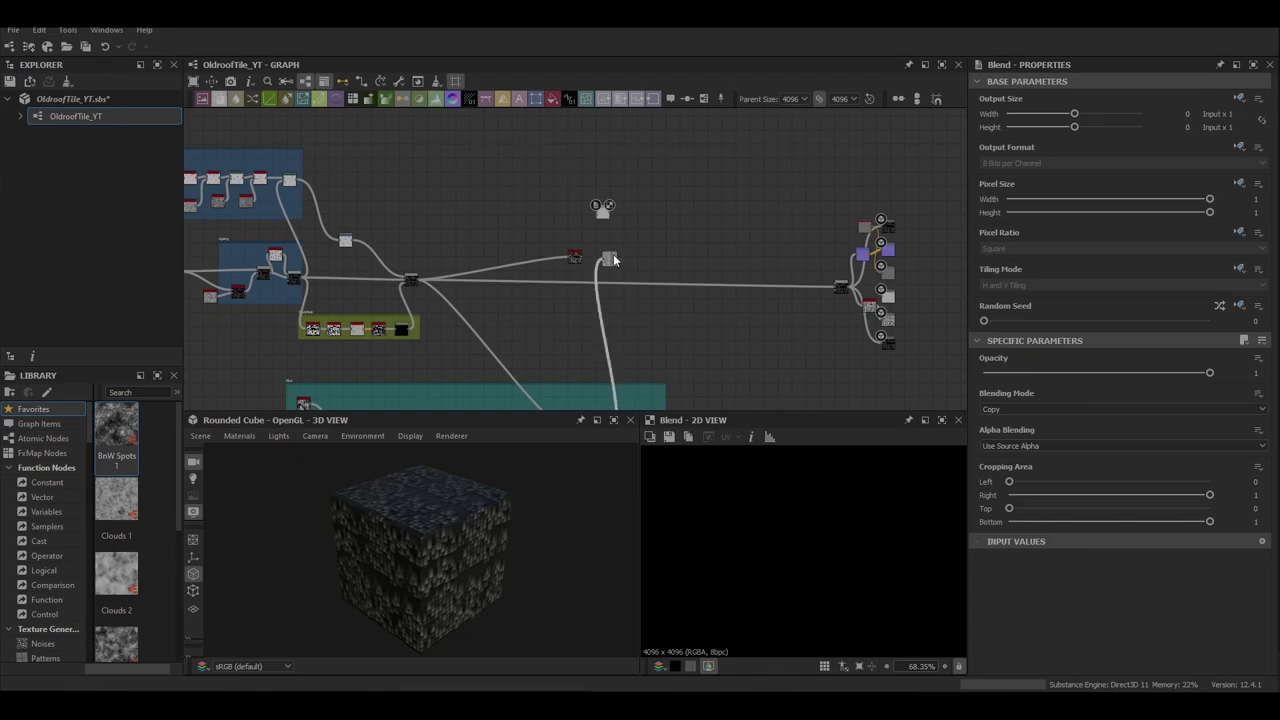
scroll(611, 236, "up", 5)
left_click_drag(573, 391, 626, 220)
left_click(697, 398)
left_click_drag(678, 390, 671, 339)
left_click_drag(689, 348, 626, 231)
left_click(652, 236)
Set the new Blend to Subtract mode with Opacity 0.66
left_click(1010, 409)
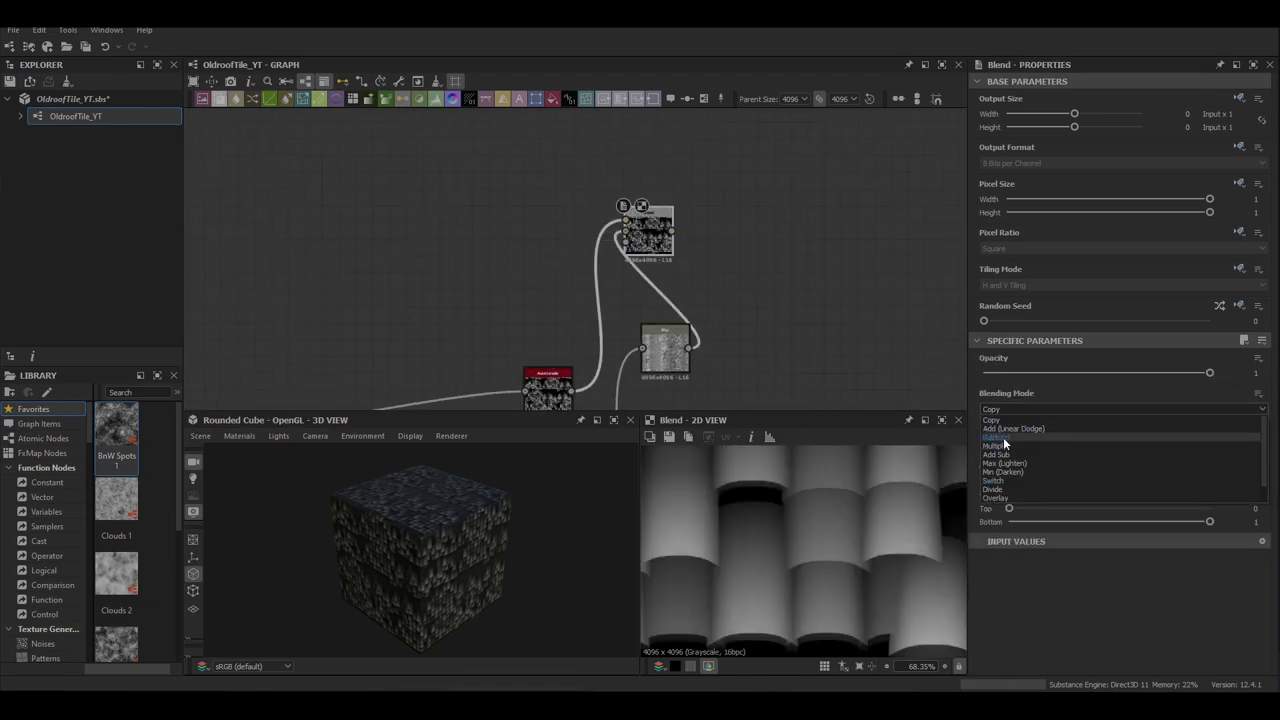
left_click(1000, 437)
left_click_drag(1209, 372, 1132, 382)
scroll(794, 564, "down", 3)
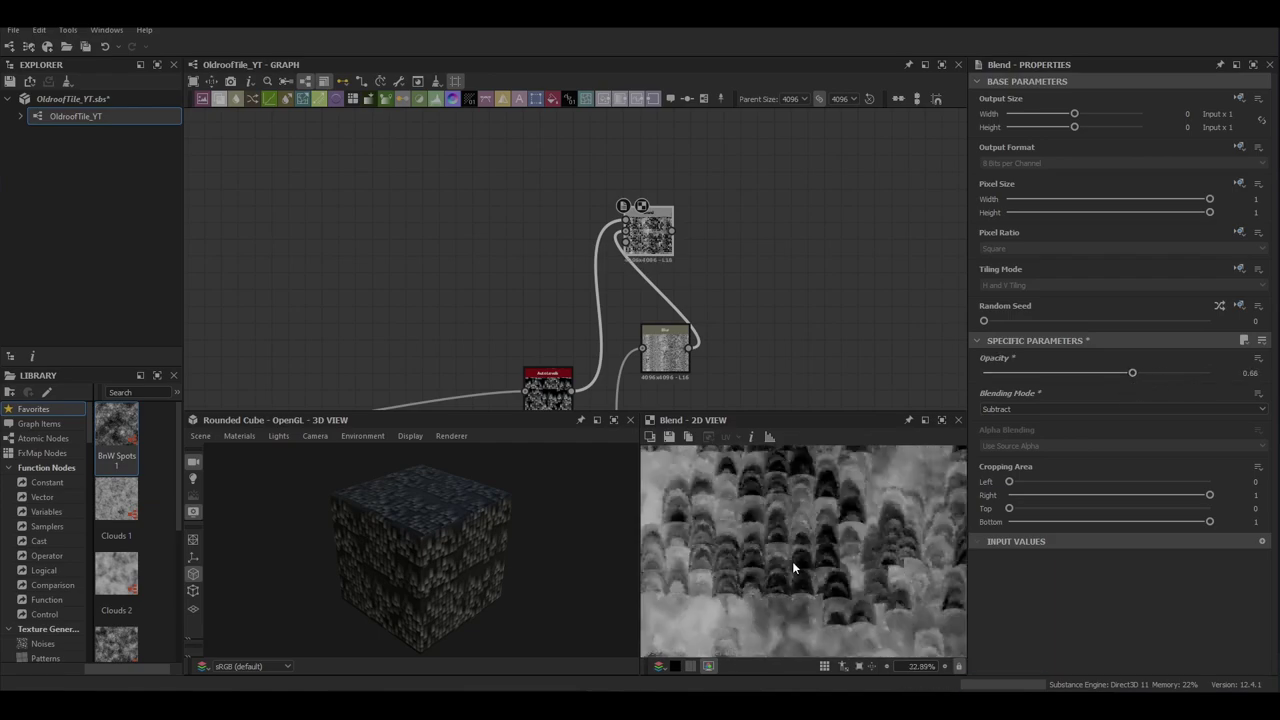
key("f")
Rearrange the nodes around the Subtract Blend and enclose that Blend in a frame titled Defuse Start
middle_click_drag(697, 329, 601, 256)
left_click_drag(576, 283, 576, 300)
middle_click_drag(491, 246, 512, 326)
scroll(762, 532, "up", 4)
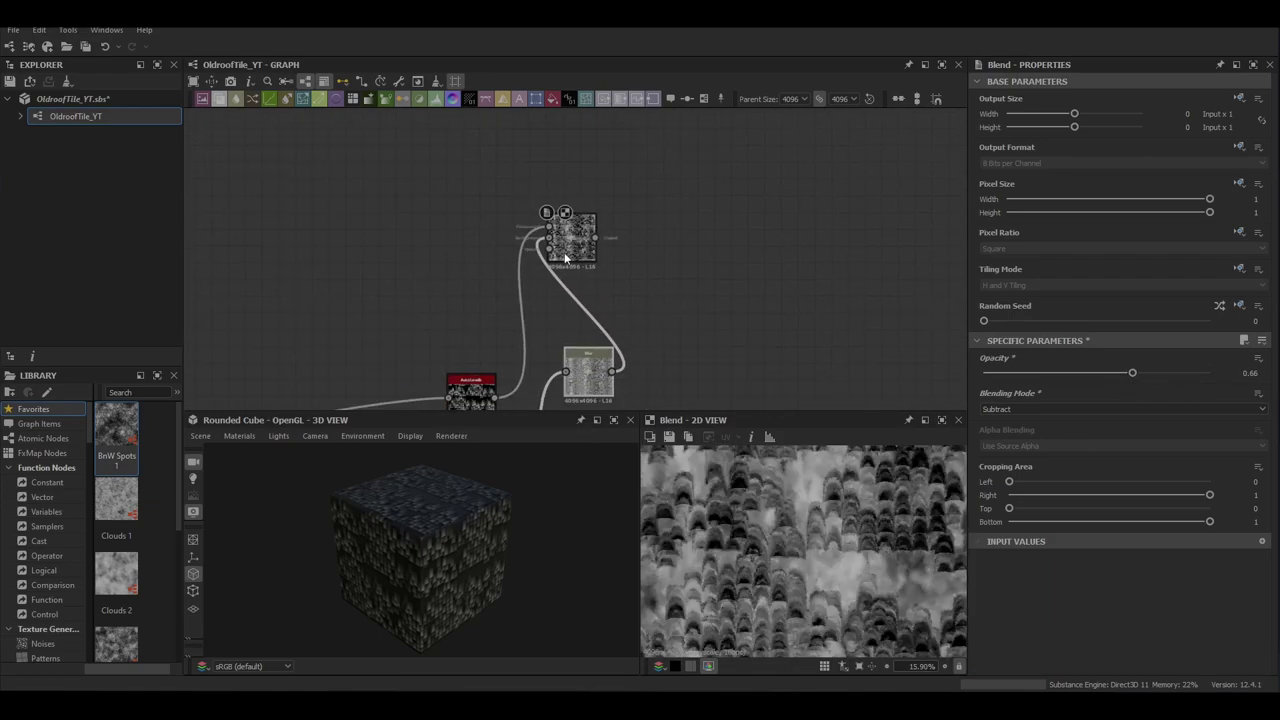
scroll(565, 246, "up", 4)
left_click(586, 231)
right_click(742, 246)
left_click(770, 286)
type("Defuse Start")
key("Return")
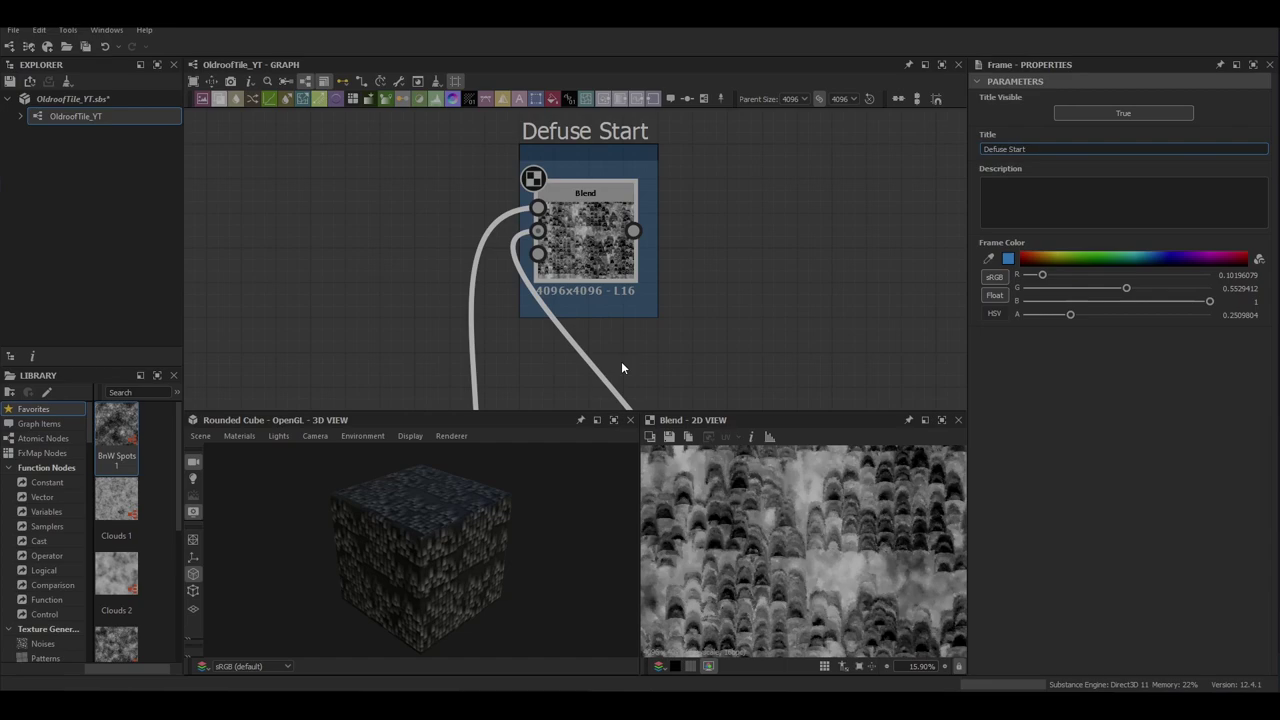
Insert a Height Blend node on the main height link between the cracked tile Blend and the output nodes
scroll(621, 363, "down", 5)
middle_click_drag(621, 363, 455, 191)
scroll(554, 238, "down", 3)
middle_click_drag(554, 238, 629, 196)
left_click(584, 243)
key("space")
type("hei")
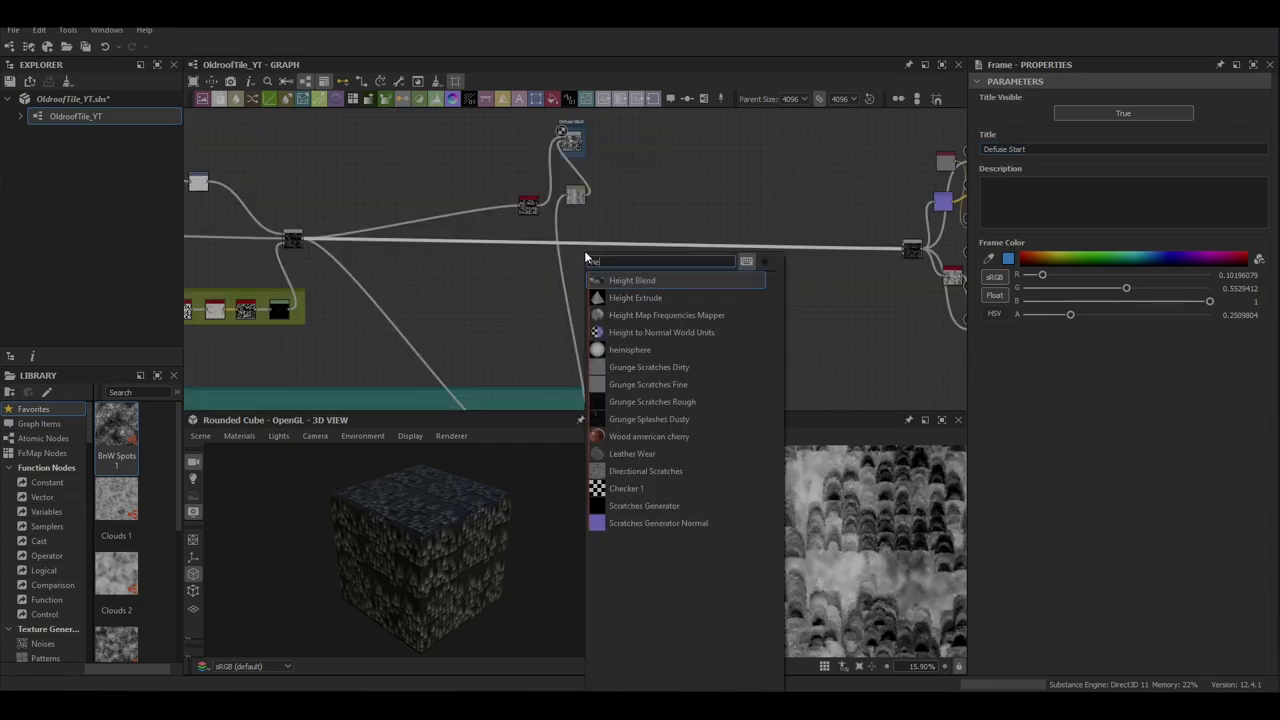
key("Return")
scroll(584, 248, "up", 4)
left_click(609, 198)
left_click_drag(628, 226, 642, 229)
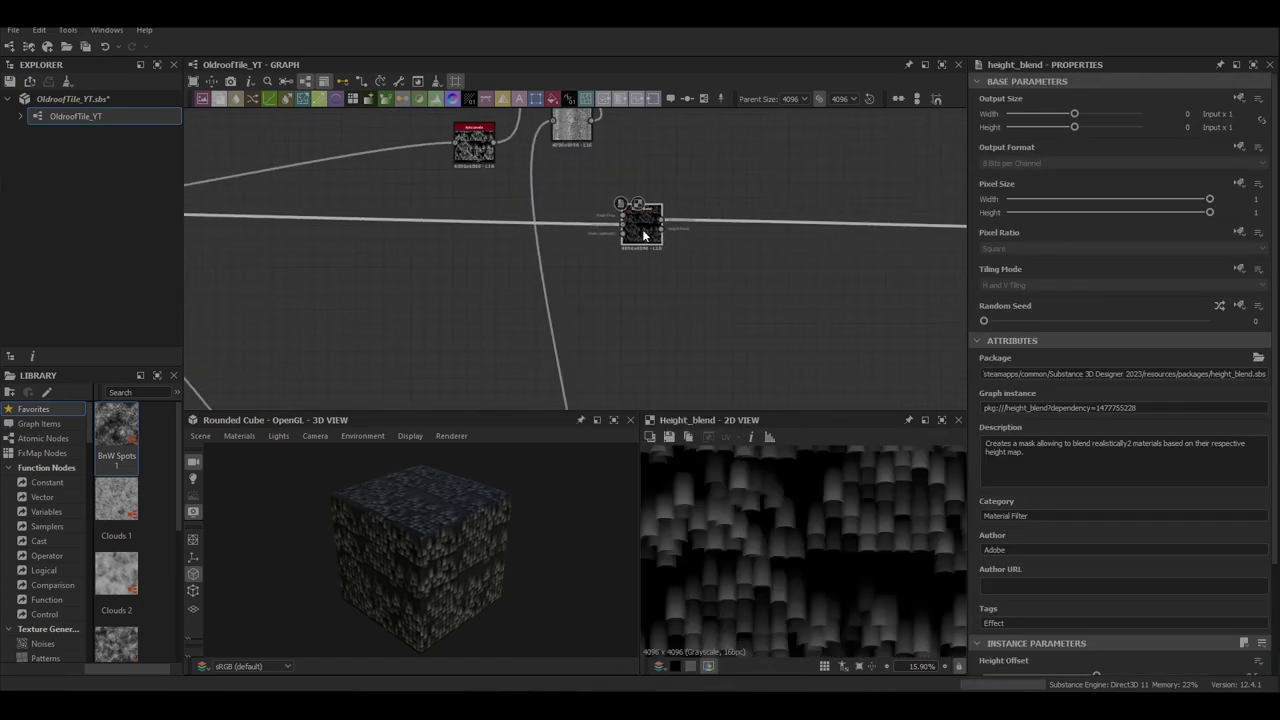
Connect the Defuse Start Blend to the Height Blend's second input, set Height Offset to 0.86 and lower Contrast
scroll(592, 200, "down", 2)
middle_click_drag(577, 192, 499, 257)
left_click_drag(511, 134, 539, 283)
middle_click_drag(465, 288, 631, 286)
left_click_drag(278, 273, 704, 277)
double_click(717, 285)
scroll(1100, 450, "down", 3)
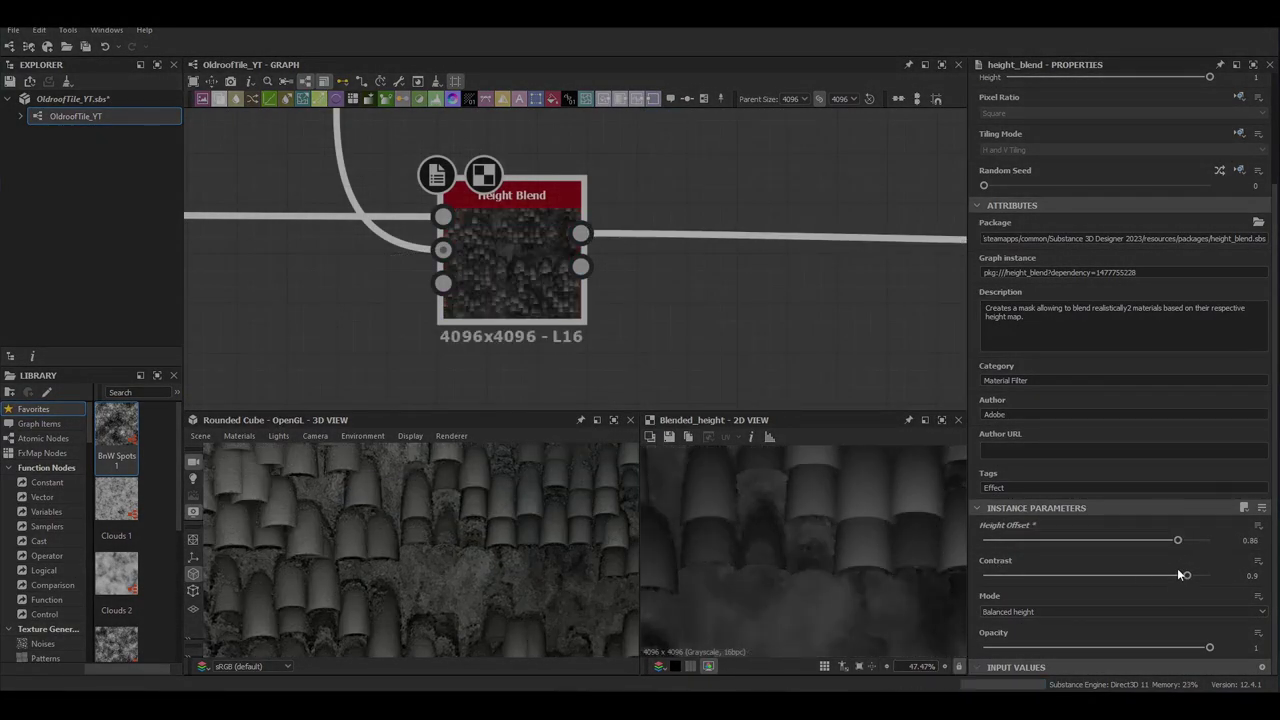
left_click_drag(1184, 575, 1122, 575)
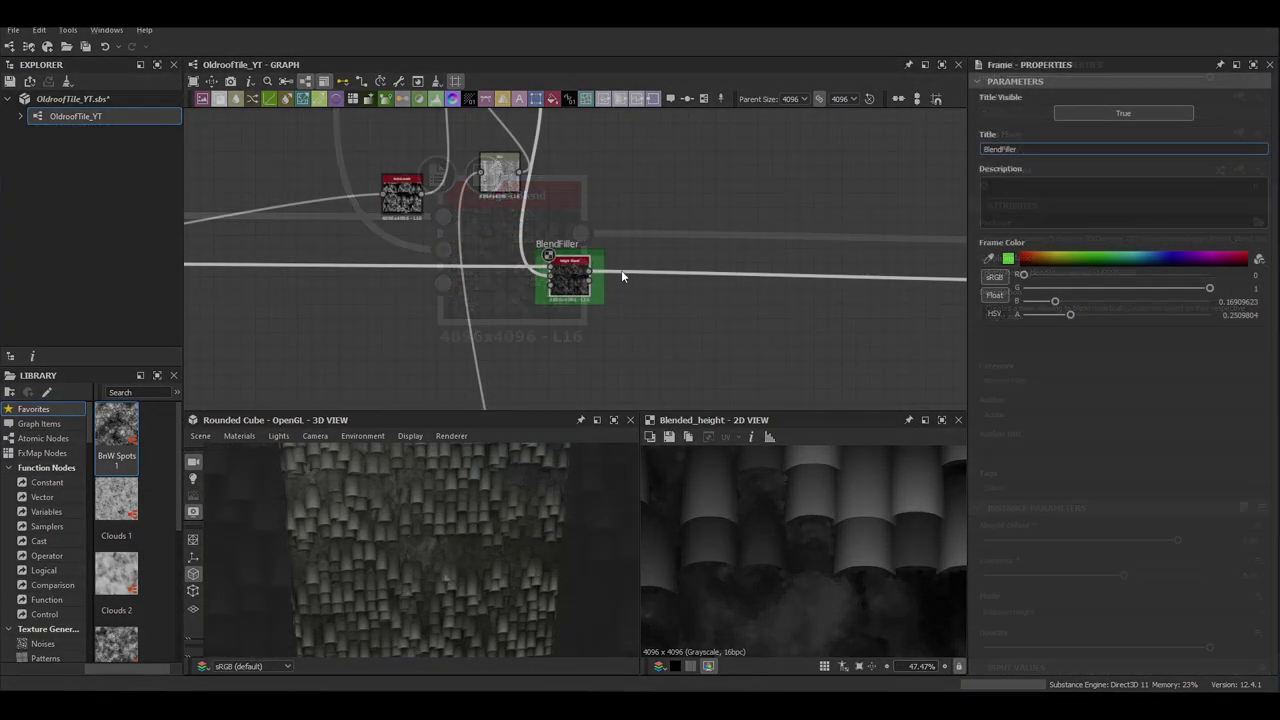
Add a Blend after the BlendFiller frame and connect the last node of the teal frame to it as foreground
scroll(621, 270, "down", 3)
middle_click_drag(666, 261, 702, 276)
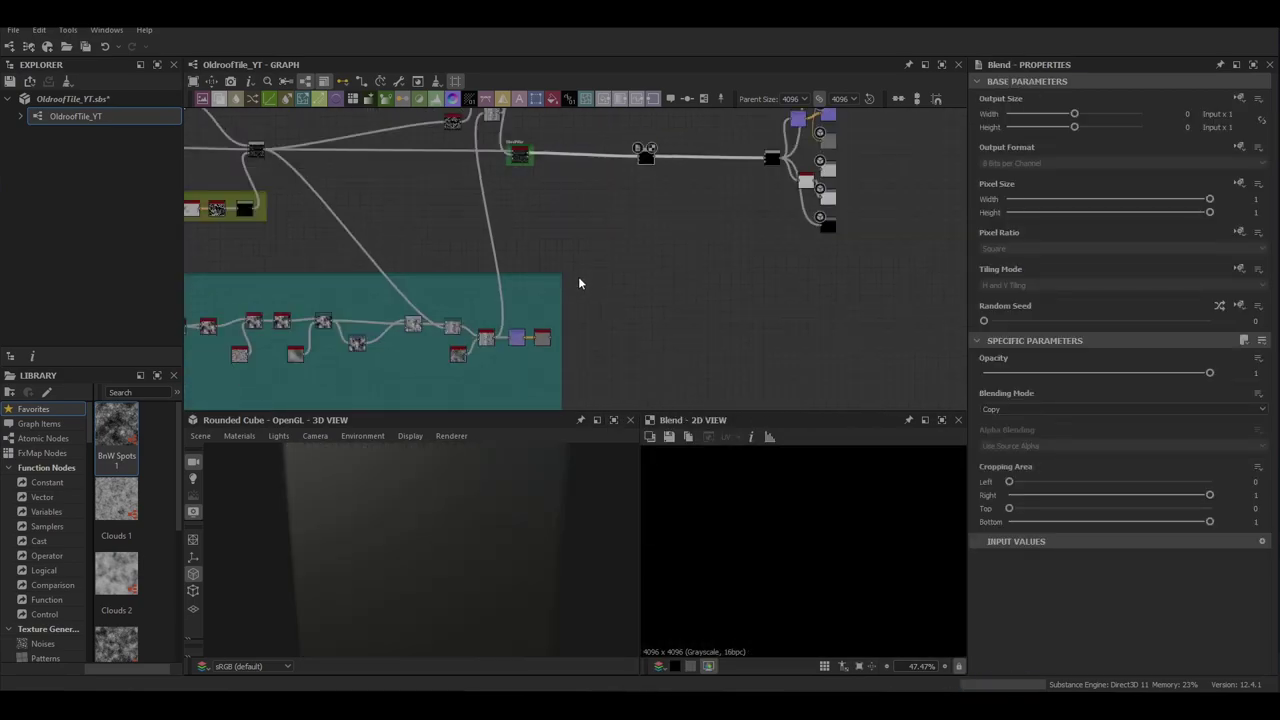
middle_click_drag(578, 276, 576, 326)
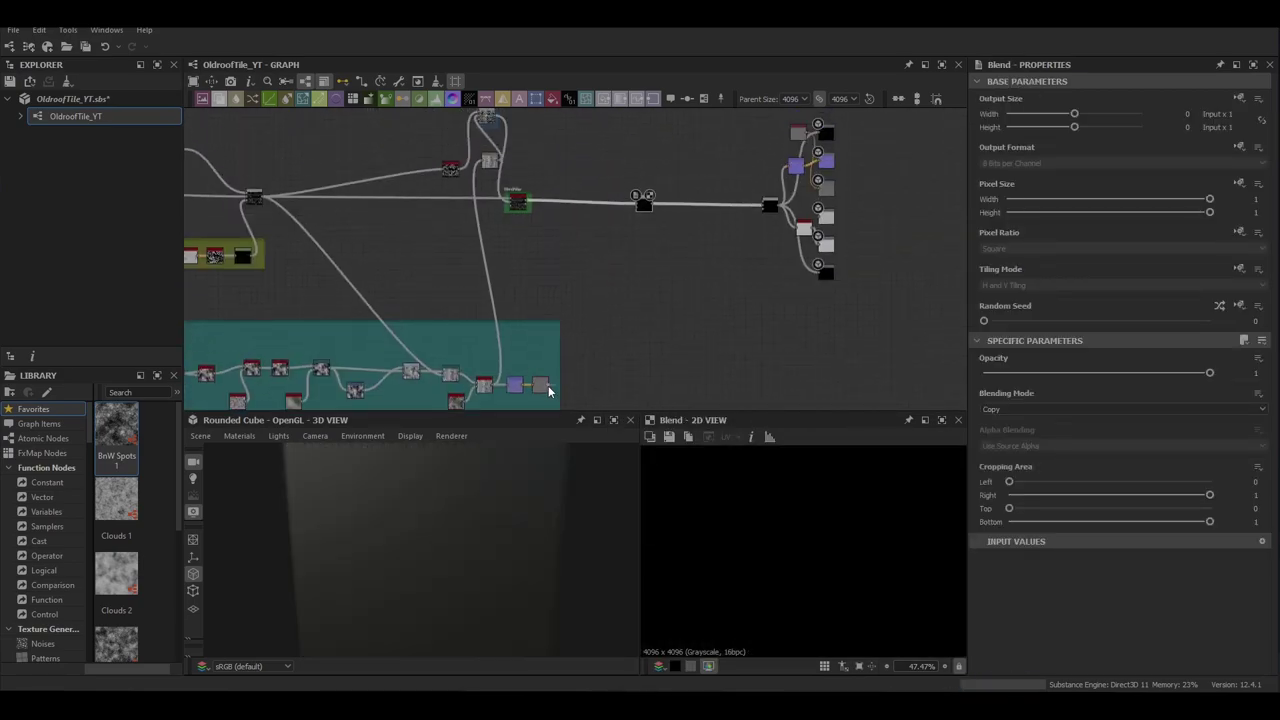
left_click(547, 385)
left_click_drag(549, 385, 594, 196)
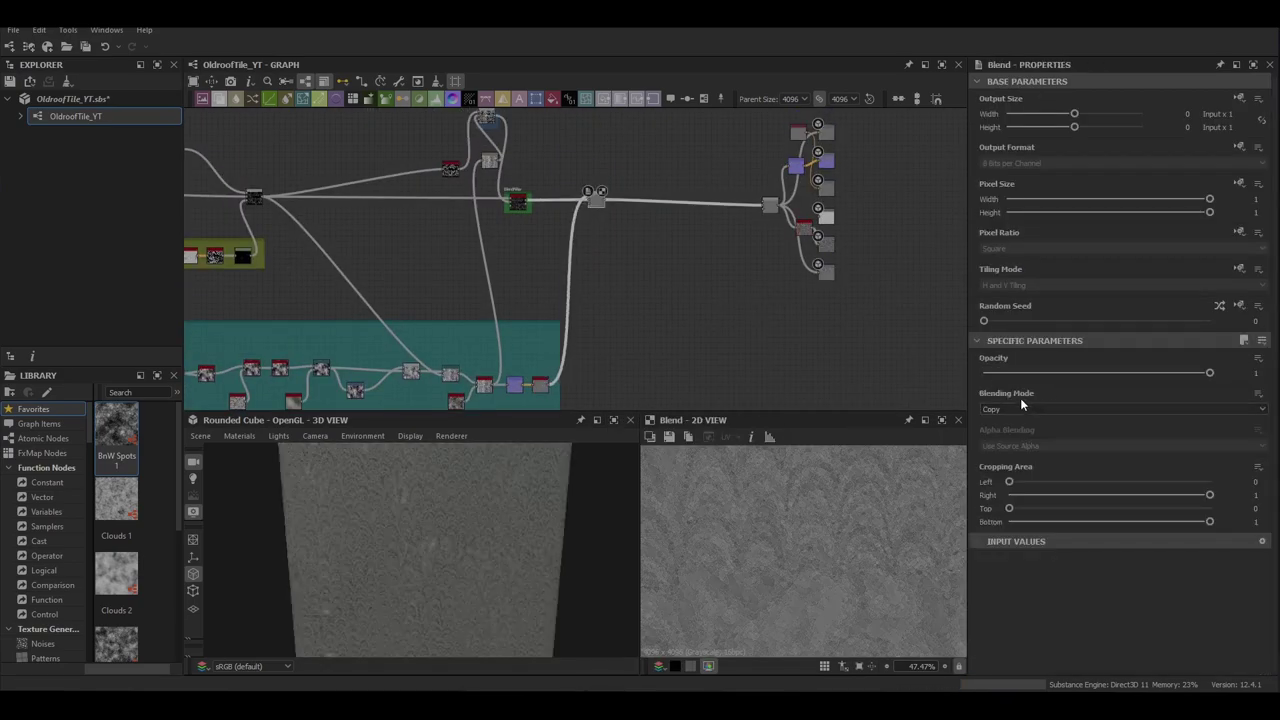
Set the new Blend to Multiply mode with Opacity 0.13
left_click(1021, 408)
left_click(1010, 447)
scroll(410, 556, "up", 5)
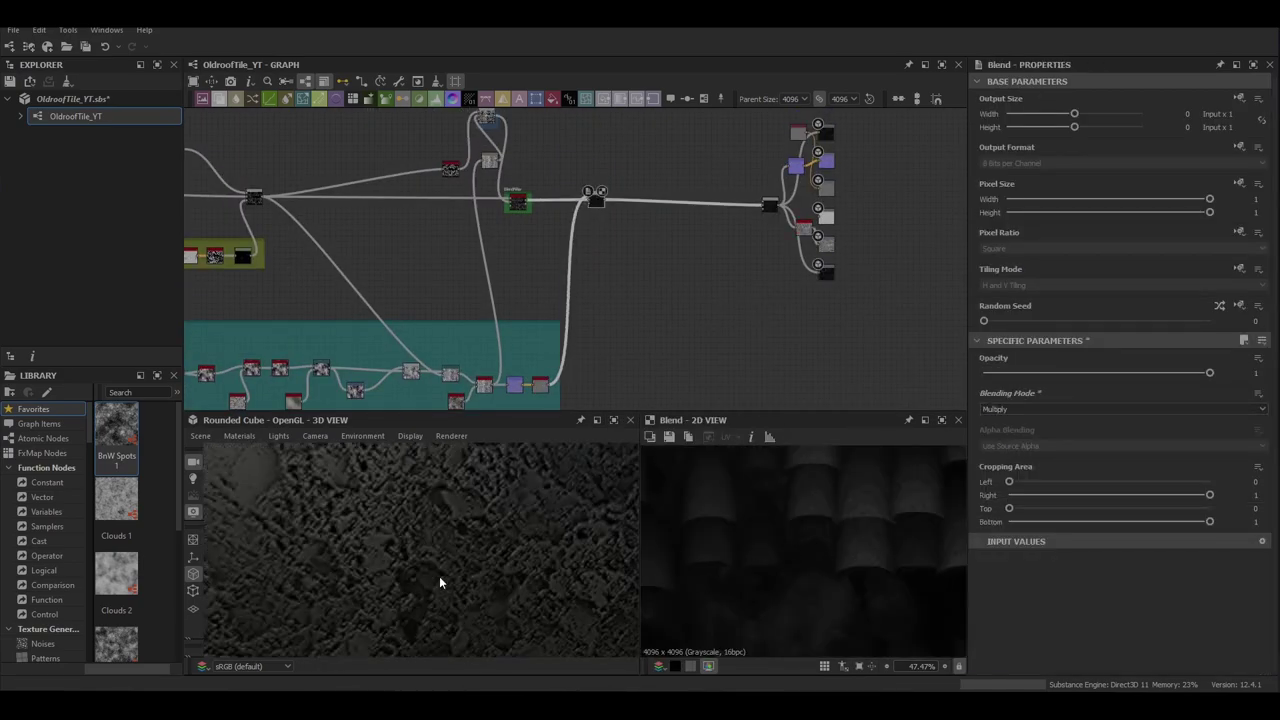
left_click_drag(1071, 373, 1013, 388)
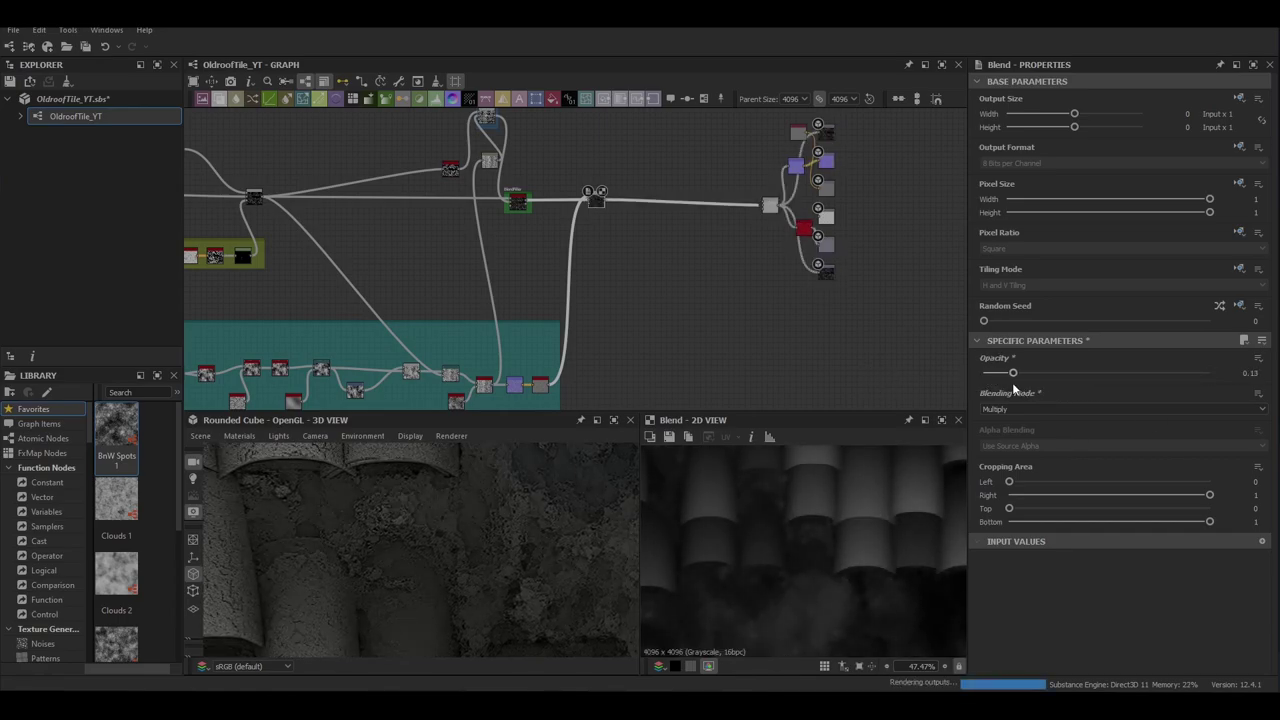
scroll(426, 515, "down", 5)
scroll(424, 574, "up", 3)
middle_click_drag(426, 515, 405, 543)
scroll(405, 543, "down", 2)
scroll(539, 390, "up", 3)
Move the last two nodes out of the teal frame and enclose them in a frame titled GlobalAdjustment
middle_click_drag(539, 390, 535, 347)
left_click_drag(535, 347, 597, 345)
left_click_drag(502, 340, 584, 341)
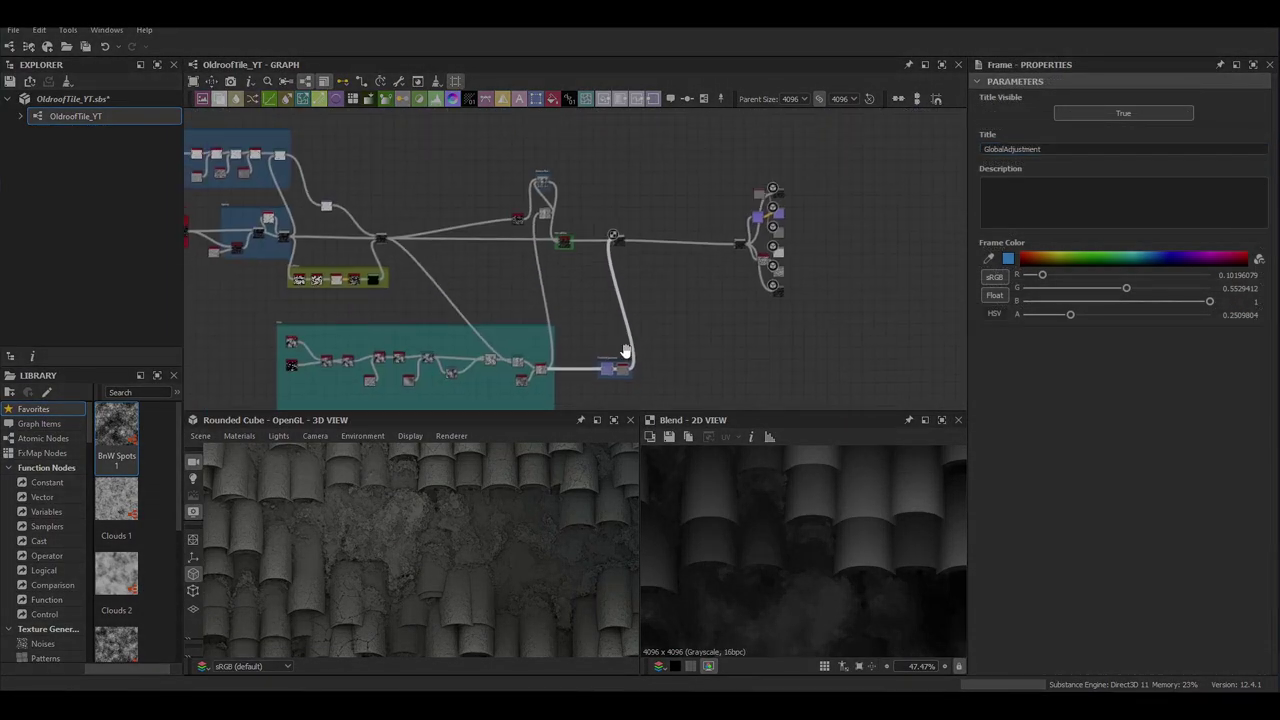
Add a Shape node inside the Moss frame and set its pattern to Disc
scroll(634, 274, "up", 3)
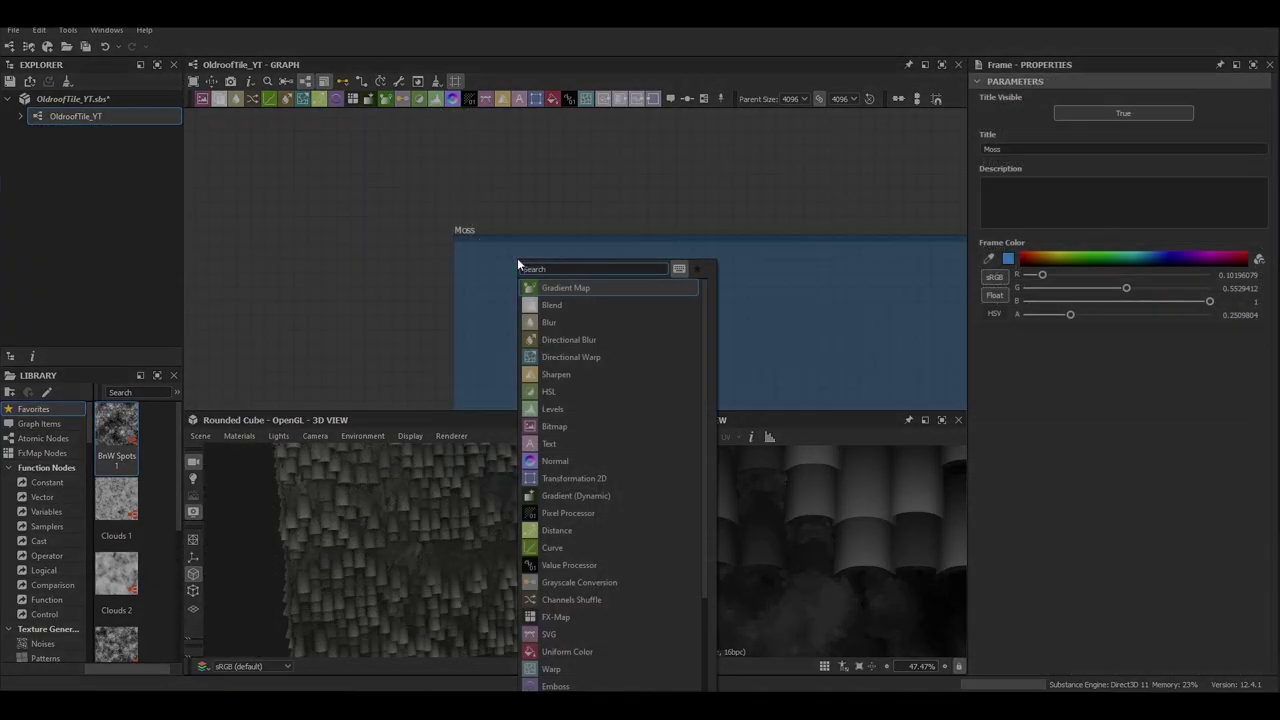
type("shape")
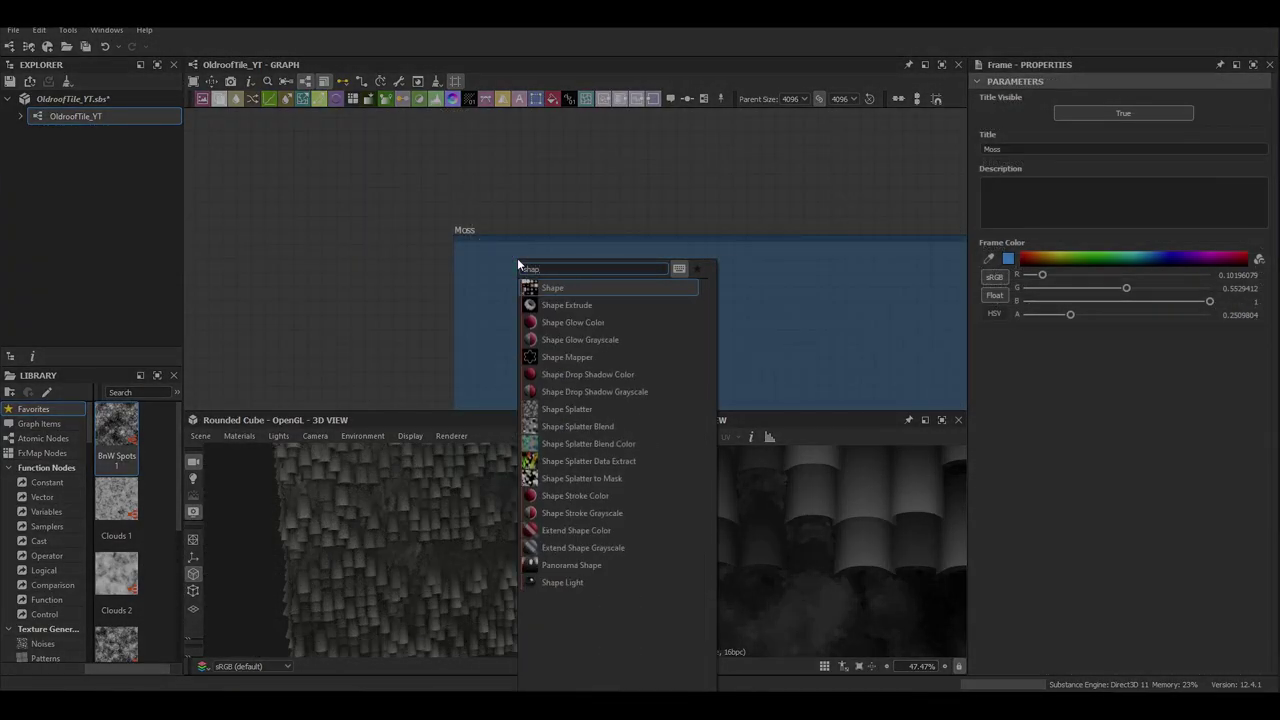
key("Return")
left_click(1015, 512)
left_click(1010, 534)
scroll(813, 581, "down", 1)
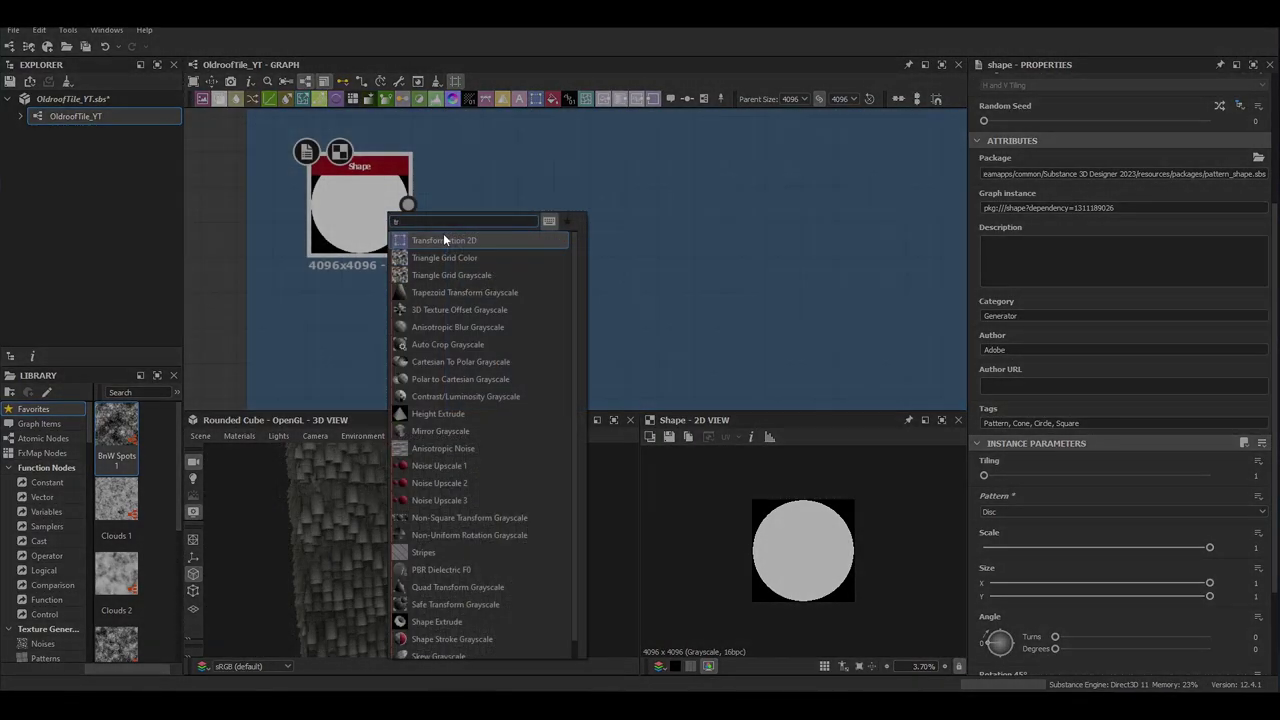
Add a Transformation 2D after the Shape with No Tiling and squeeze the disc into a narrow vertical ellipse
left_click(443, 233)
left_click_drag(784, 550, 805, 565)
left_click(1239, 215)
left_click(1239, 179)
left_click(1228, 230)
left_click(1140, 195)
left_click(1138, 208)
key("ctrl+z")
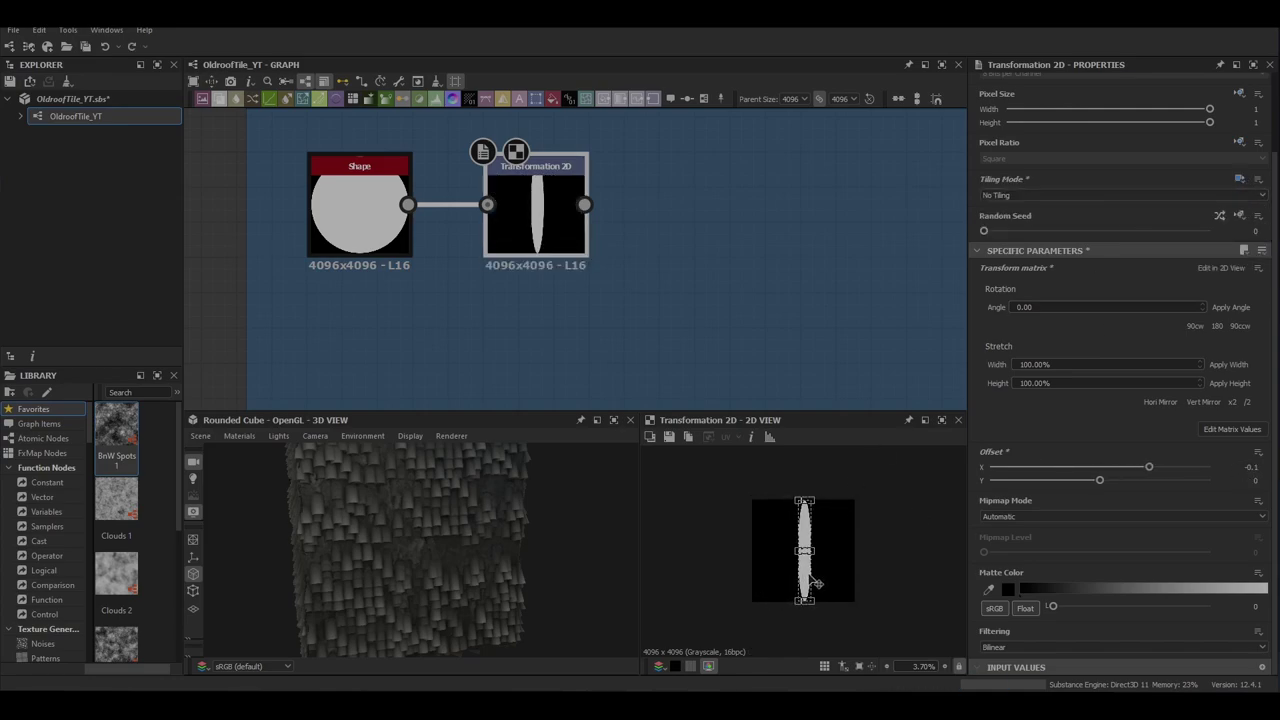
Add a Trapezoid Transform Grayscale after the Transformation 2D and raise its Top Stretch to taper the blade's tip
middle_click_drag(641, 267, 560, 298)
key("space")
type("tr")
left_click(537, 309)
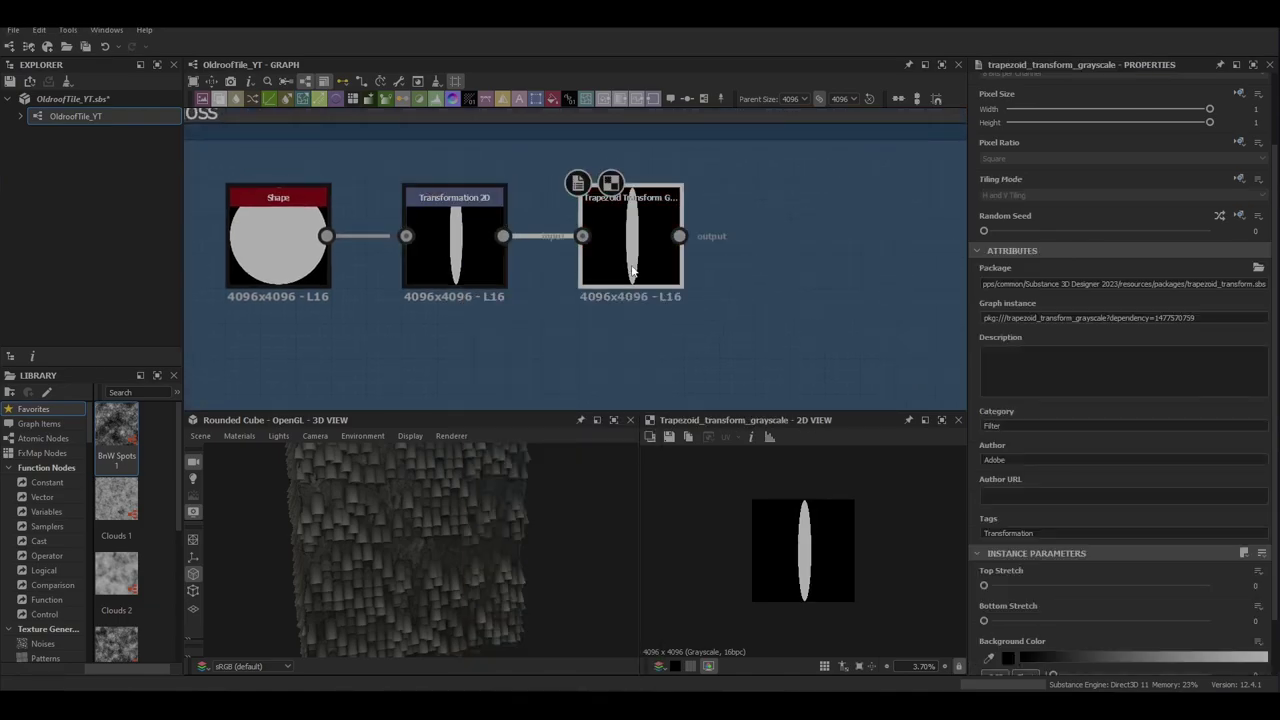
left_click_drag(984, 586, 1176, 586)
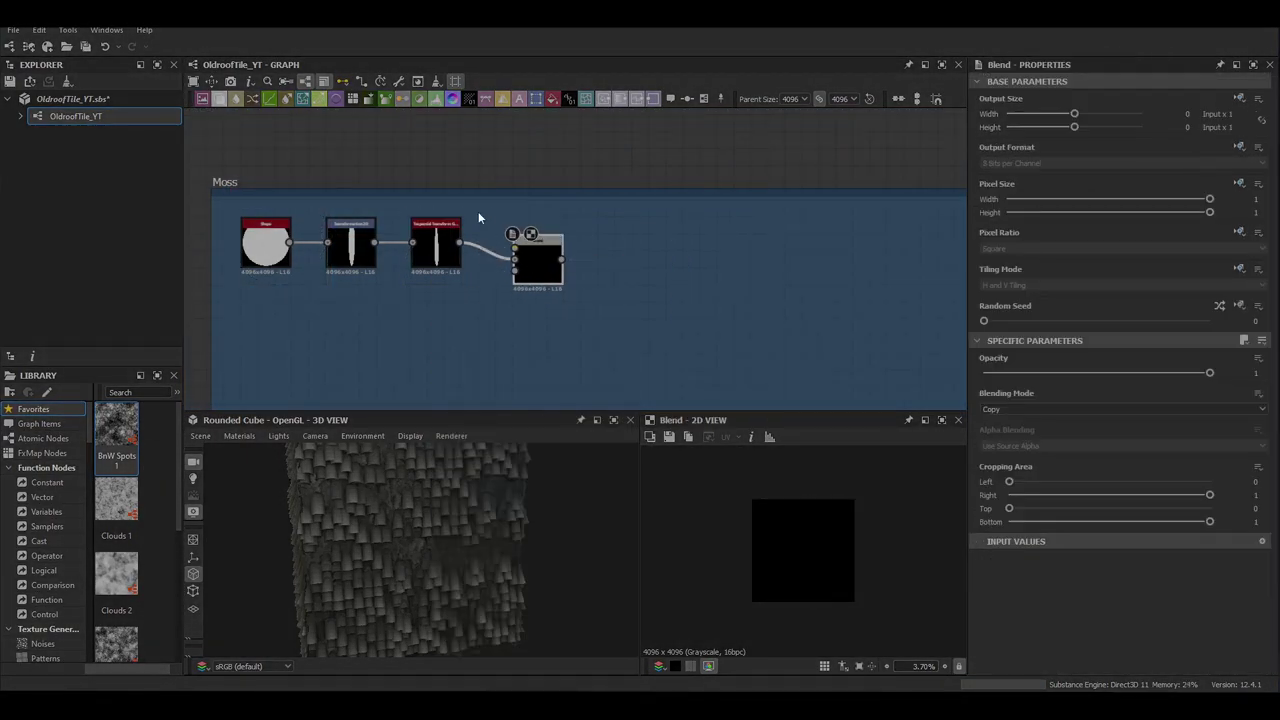
Add a Gradient Linear 1 node and connect it as foreground to the Blend after the Trapezoid Transform
key("space")
type("gra")
key("Down")
key("Down")
key("Down")
key("Down")
key("Down")
key("Down")
key("Return")
left_click_drag(492, 209, 515, 248)
Set the gradient Blend to Multiply mode and move the Trapezoid Transform node clear of the gradient node
double_click(532, 264)
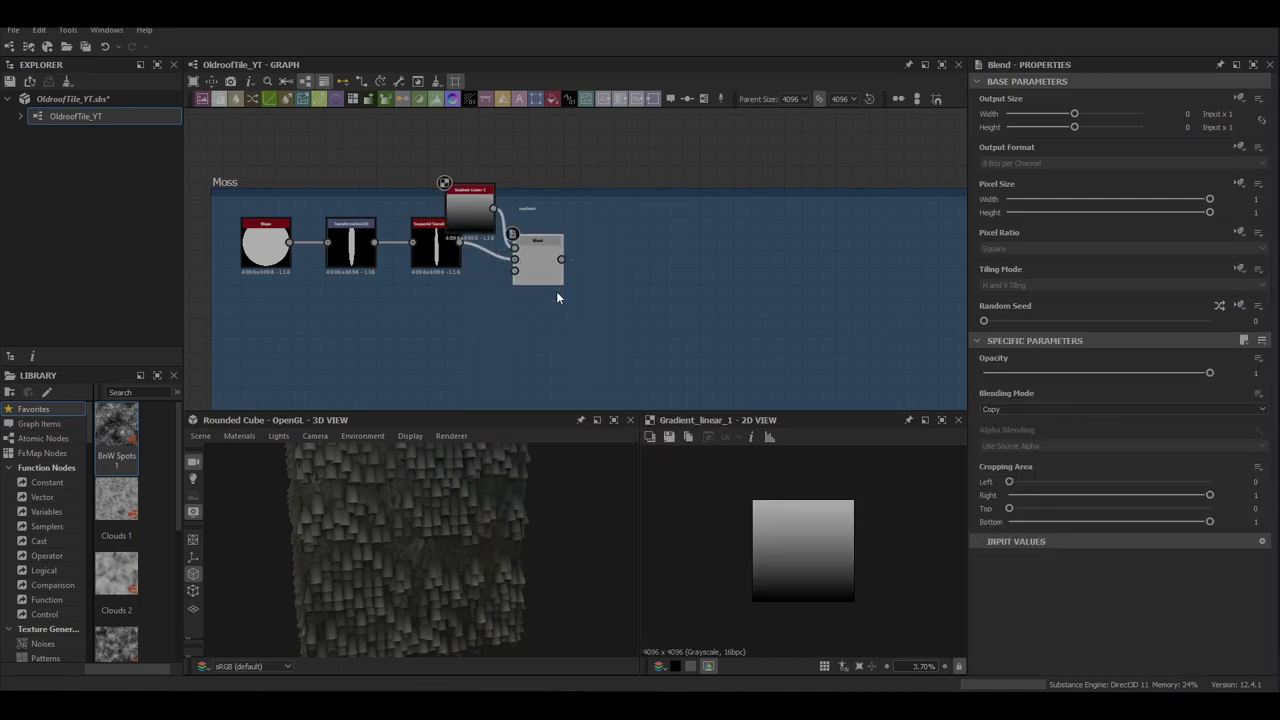
left_click(1021, 408)
left_click(1014, 456)
left_click_drag(419, 260, 419, 284)
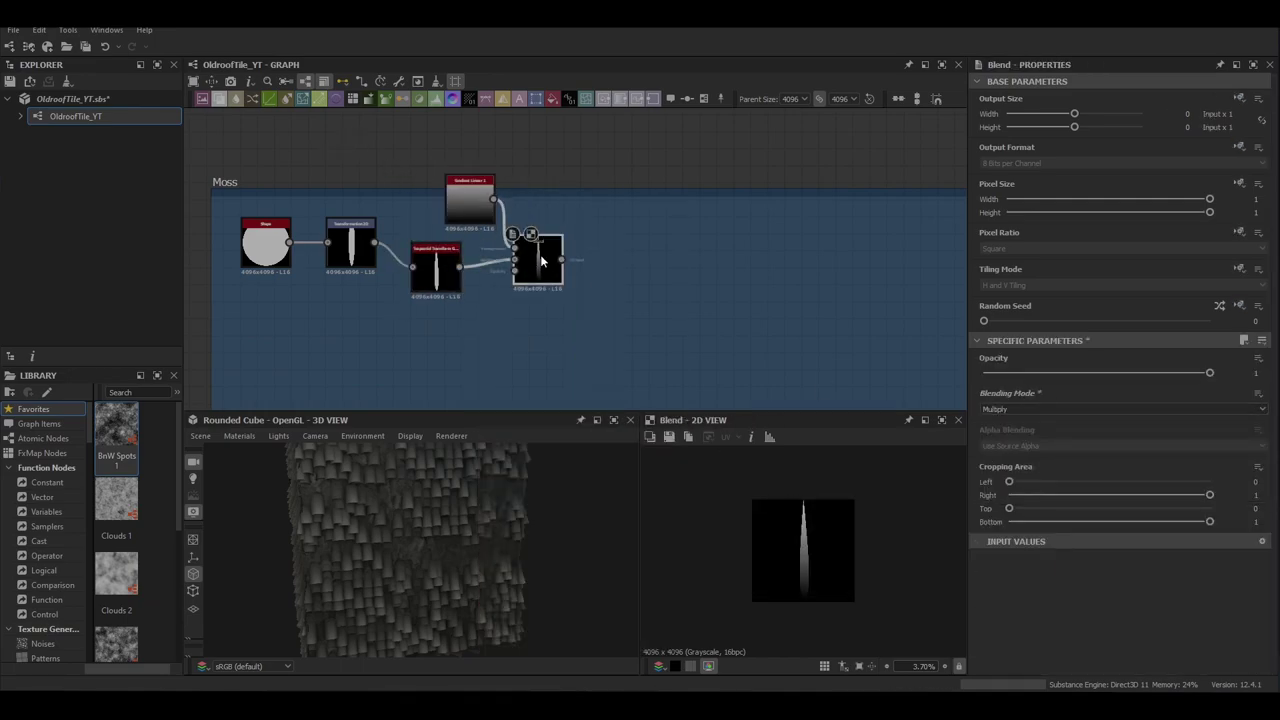
Add a Directional Warp node after the gradient Blend
key("space")
type("dire")
key("Down")
key("Return")
left_click_drag(605, 267, 641, 284)
Add a Perlin Noise with Scale 3 and connect it to the Directional Warp's intensity input
key("space")
type("per")
key("Down")
key("Return")
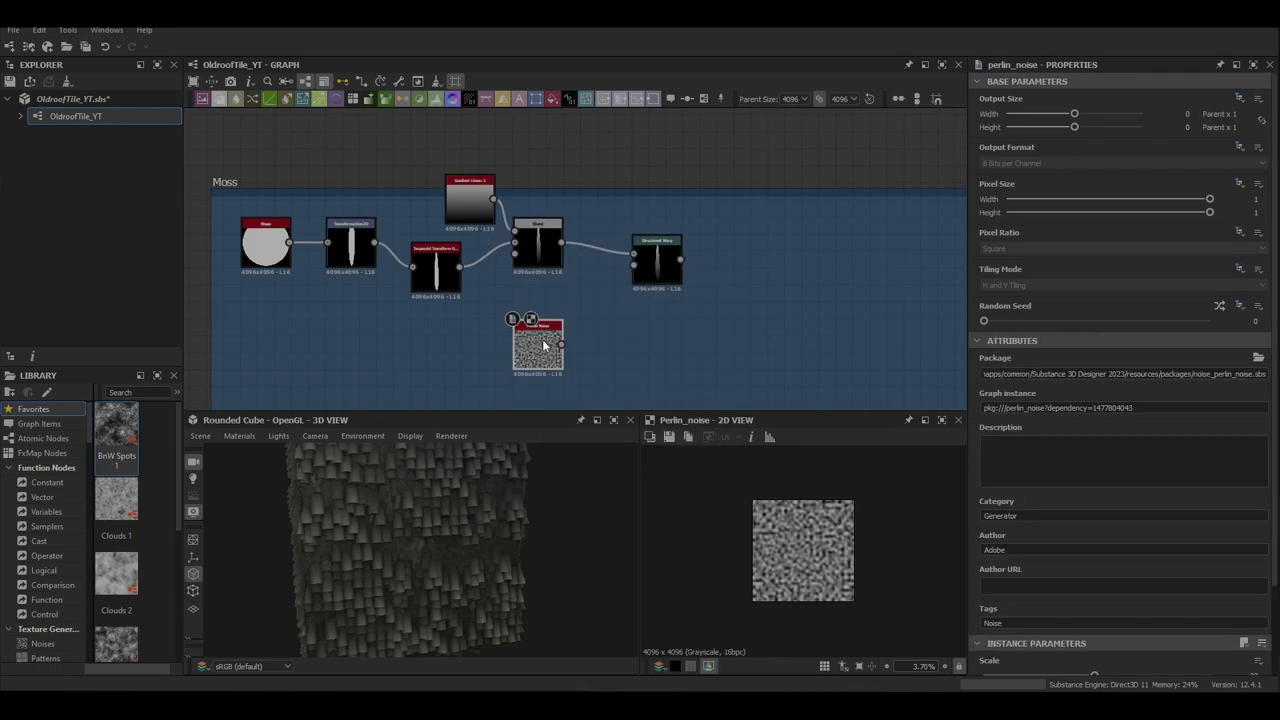
scroll(1190, 640, "down", 3)
double_click(1254, 573)
type("3")
key("Return")
left_click_drag(562, 344, 645, 272)
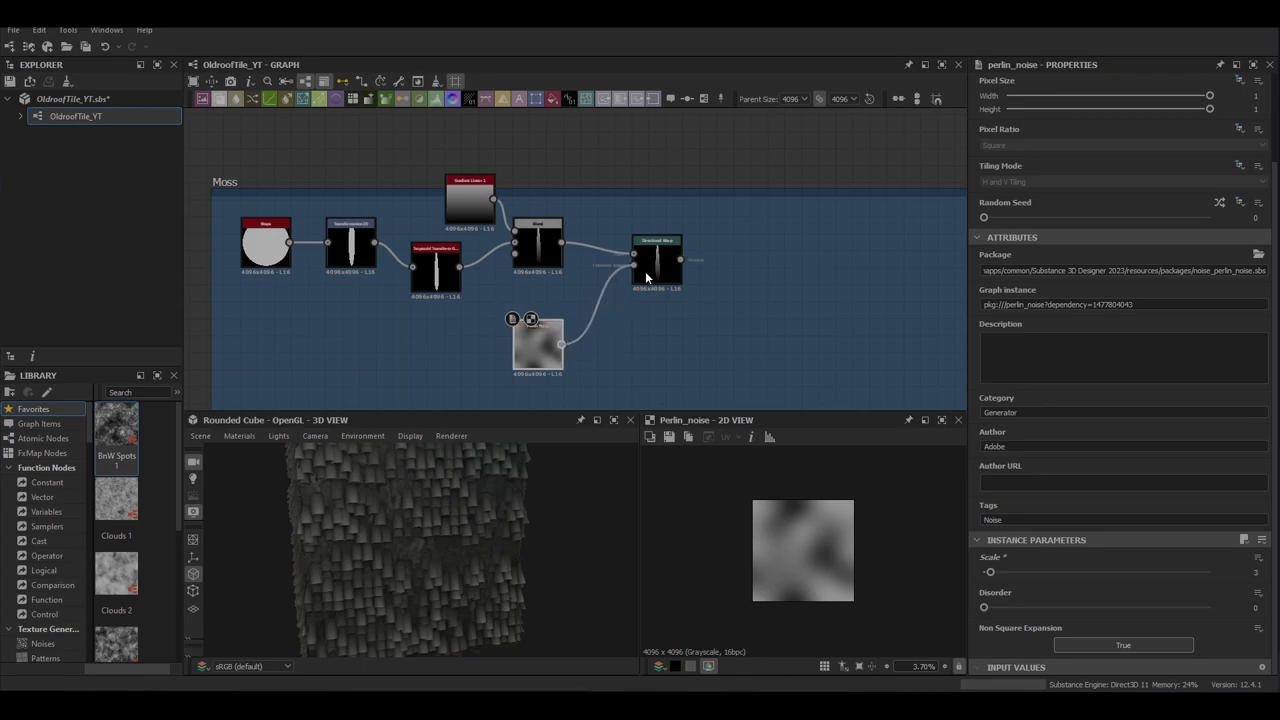
Set the Directional Warp's Intensity to 9.76
left_click(645, 271)
left_click_drag(1096, 374, 1092, 374)
scroll(508, 303, "down", 3)
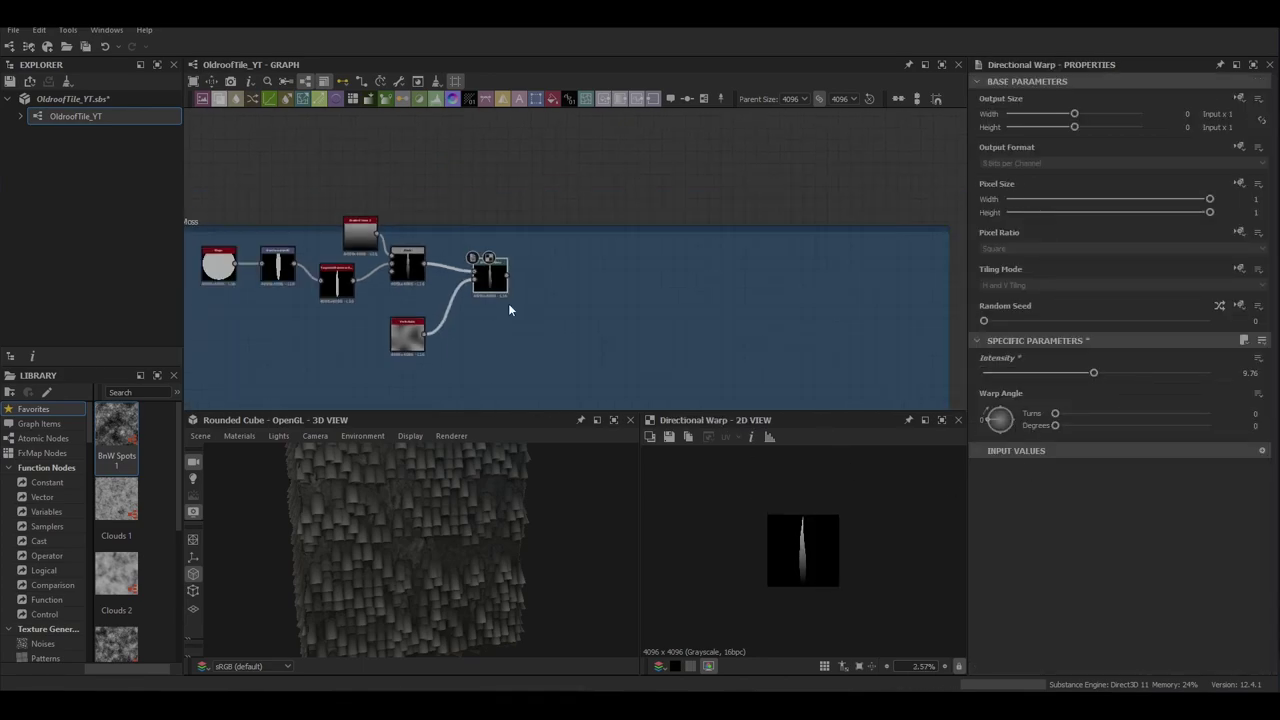
Add a Tile Sampler in the Moss frame and connect the Directional Warp output to its pattern input
middle_click_drag(554, 327, 548, 247)
key("space")
type("til")
key("Down")
key("Down")
key("Down")
key("Down")
key("Down")
key("Down")
key("Down")
key("Down")
key("Down")
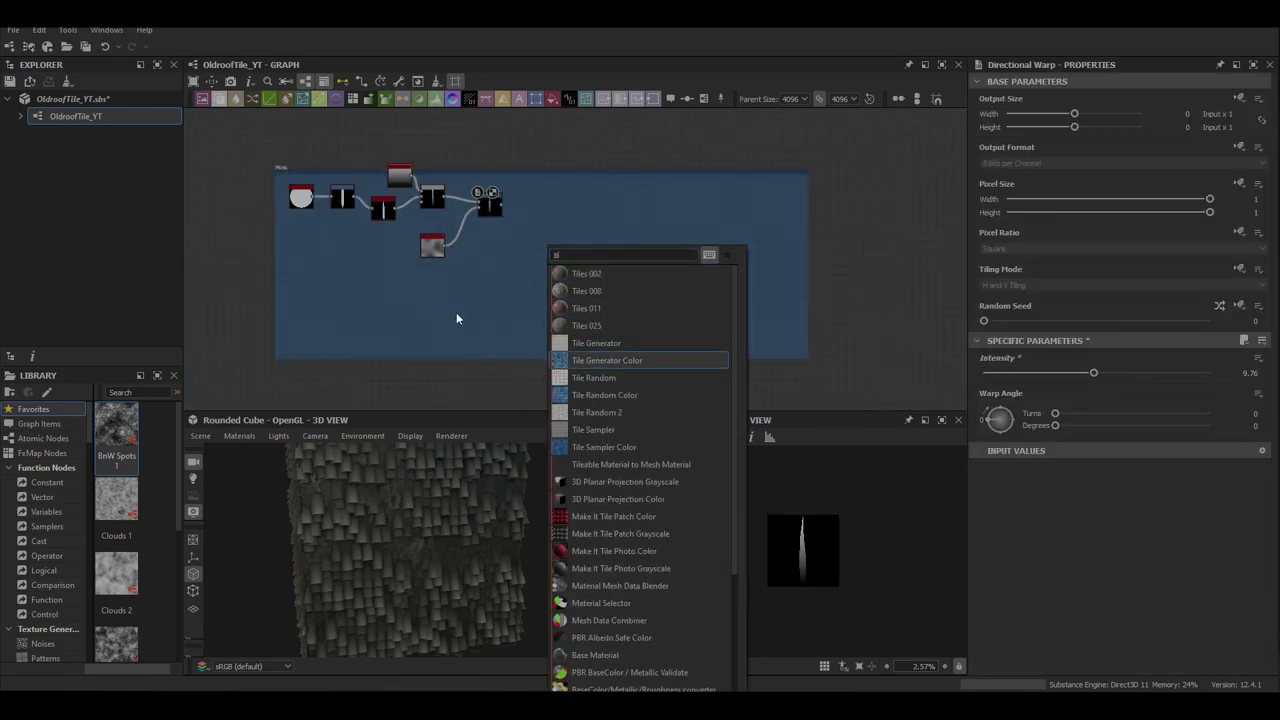
key("Return")
scroll(510, 228, "up", 4)
left_click_drag(486, 158, 588, 214)
left_click_drag(620, 236, 646, 262)
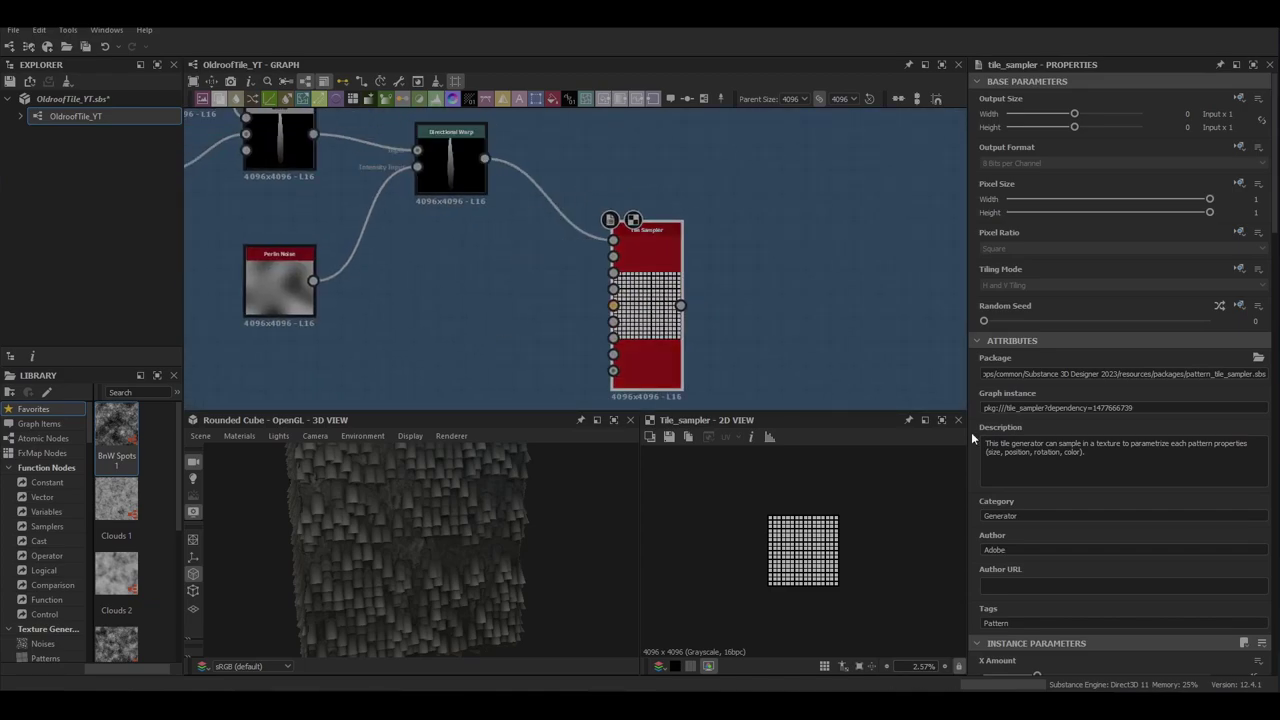
Set the Tile Sampler's Pattern to Pattern Input
scroll(1030, 500, "down", 4)
left_click(1017, 565)
left_click(1016, 575)
scroll(794, 544, "up", 10)
scroll(682, 312, "down", 7)
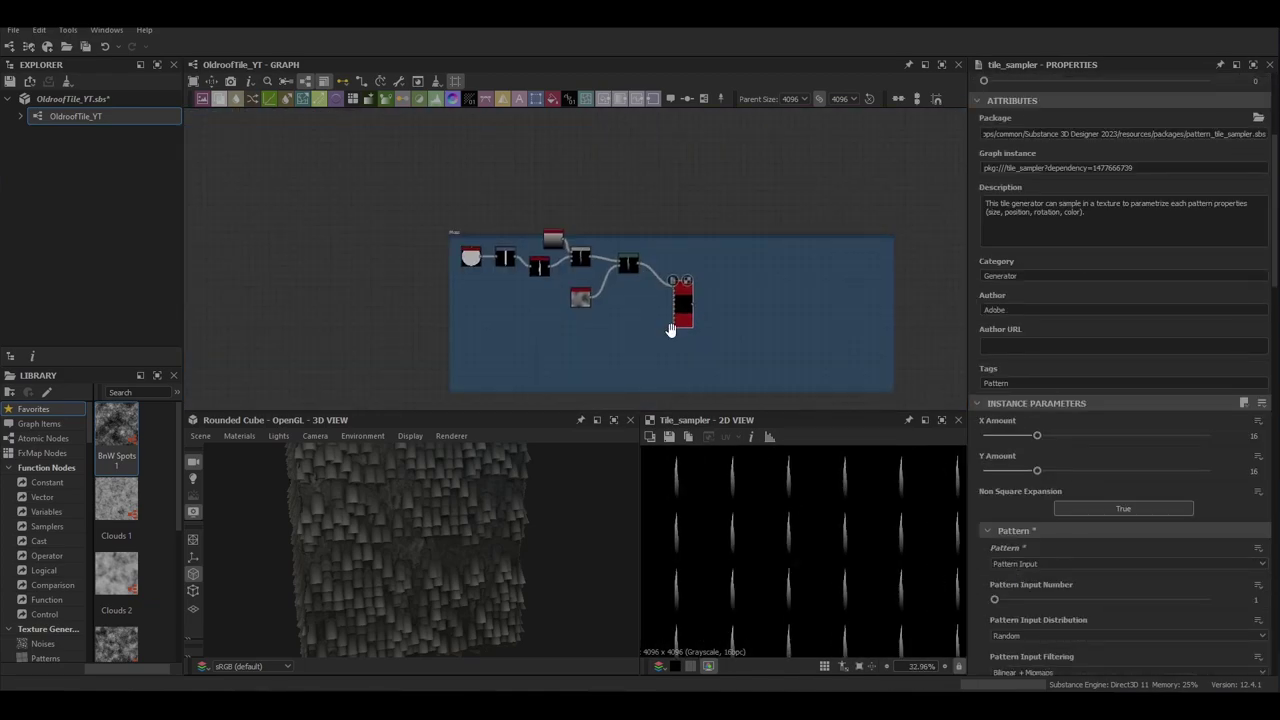
Rearrange the moss blade nodes above the Moss frame, leaving the Tile Sampler inside it
scroll(482, 334, "up", 1)
left_click_drag(468, 240, 463, 157)
left_click_drag(509, 240, 509, 174)
left_click_drag(566, 219, 541, 141)
left_click_drag(666, 245, 673, 181)
left_click_drag(599, 289, 615, 213)
left_click_drag(722, 297, 722, 256)
left_click_drag(615, 213, 624, 222)
left_click_drag(554, 218, 554, 254)
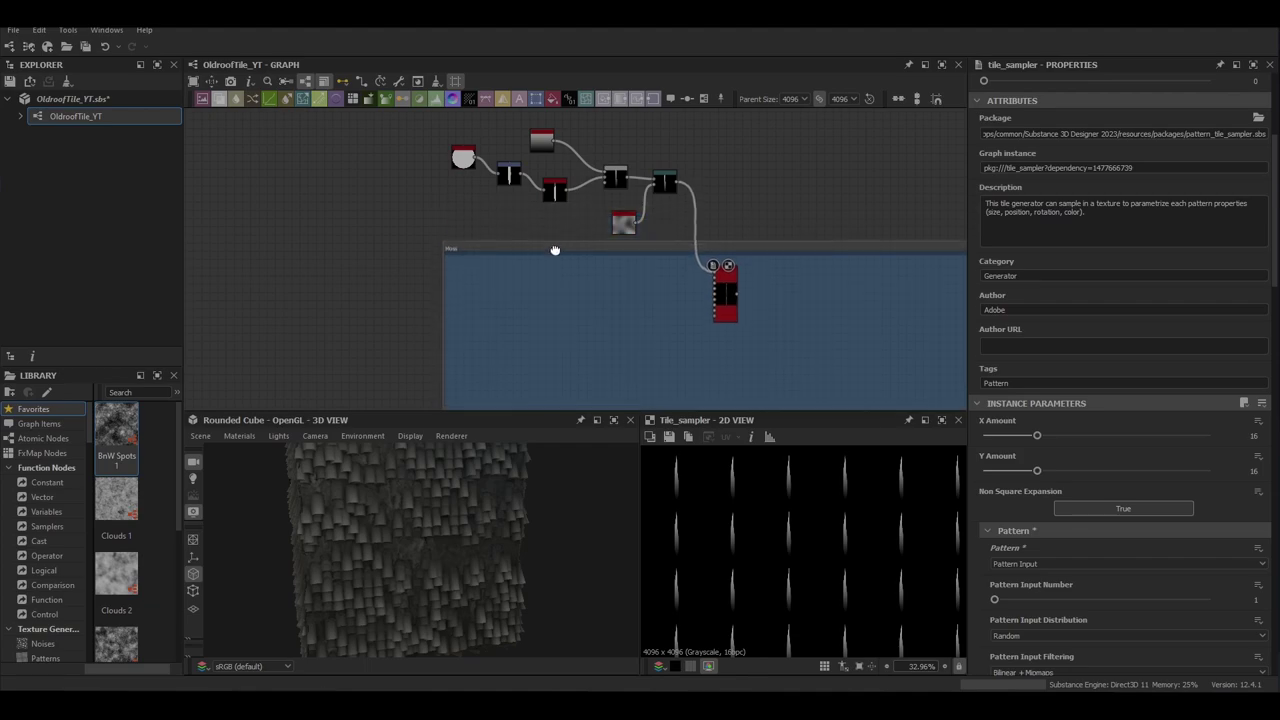
Add a second Shape node inside the Moss frame and set its pattern to Thorn
middle_click_drag(486, 386, 552, 264)
key("space")
type("shape")
key("Return")
left_click(1046, 473)
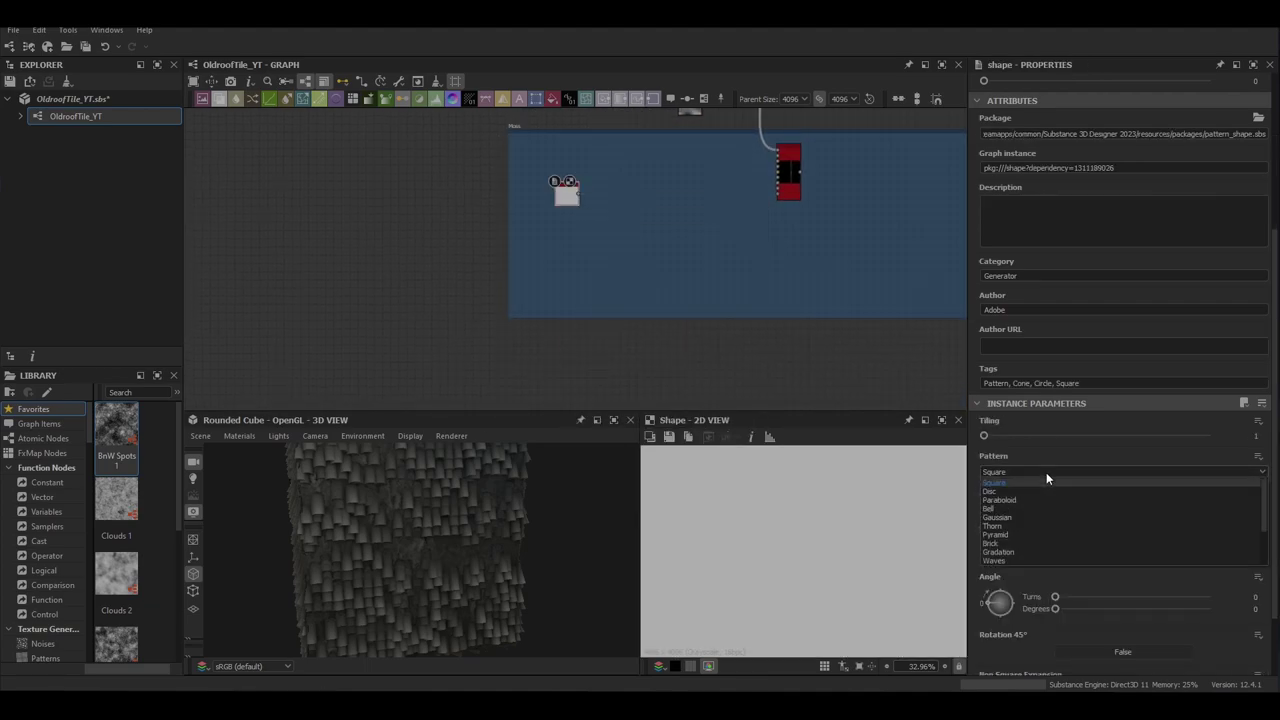
left_click(1011, 529)
scroll(802, 548, "down", 10)
Add a Normal node fed by the Thorn Shape and set its intensity to 10
scroll(552, 181, "up", 5)
key("space")
type("nor")
left_click_drag(590, 222, 634, 338)
key("Return")
left_click(1242, 373)
type("10")
key("Return")
Set the Cropping Area Top to 0.5 on the Blend fed by the Thorn Shape
left_click(658, 312)
double_click(631, 340)
left_click_drag(1009, 509, 1109, 512)
scroll(561, 297, "down", 4)
Add an Invert Grayscale node and connect the Thorn Shape's output to it
middle_click_drag(561, 297, 615, 349)
key("space")
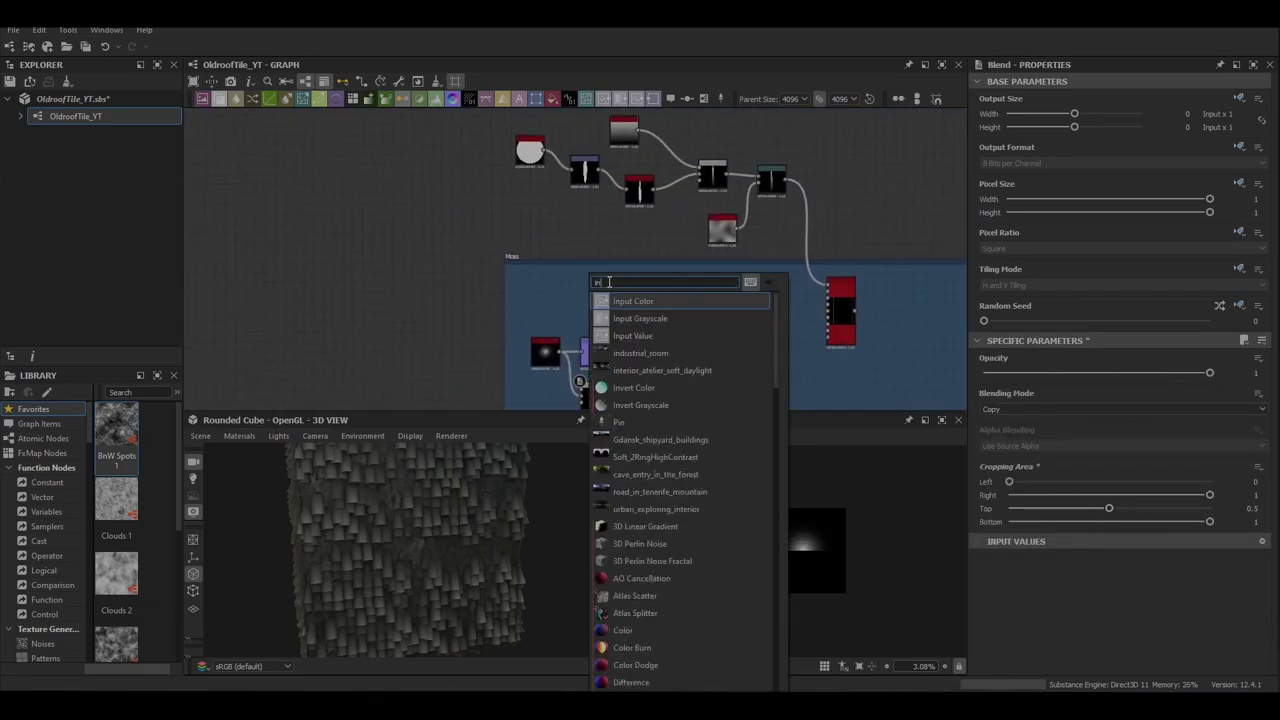
type("inv")
key("Return")
left_click_drag(560, 351, 595, 311)
Connect the Normal output to the Tile Sampler's vector map input and the Invert Grayscale output to its scale map input
middle_click_drag(652, 345, 546, 303)
scroll(502, 313, "up", 1)
left_click_drag(500, 308, 744, 284)
double_click(744, 284)
left_click_drag(499, 243, 727, 255)
scroll(735, 250, "up", 4)
Route the Thorn Shape through a dot to the Tile Sampler's rotation map input and connect the cropped Blend to its mask map input
scroll(735, 286, "down", 2)
left_click_drag(227, 368, 722, 304)
double_click(307, 311)
middle_click_drag(446, 355, 452, 241)
scroll(487, 294, "down", 2)
double_click(686, 259)
left_click_drag(376, 329, 663, 249)
Set the Tile Sampler's X Amount and Y Amount to 36
scroll(1220, 480, "down", 4)
left_click_drag(1037, 515, 1109, 515)
left_click_drag(1036, 551, 1108, 551)
scroll(1100, 530, "down", 5)
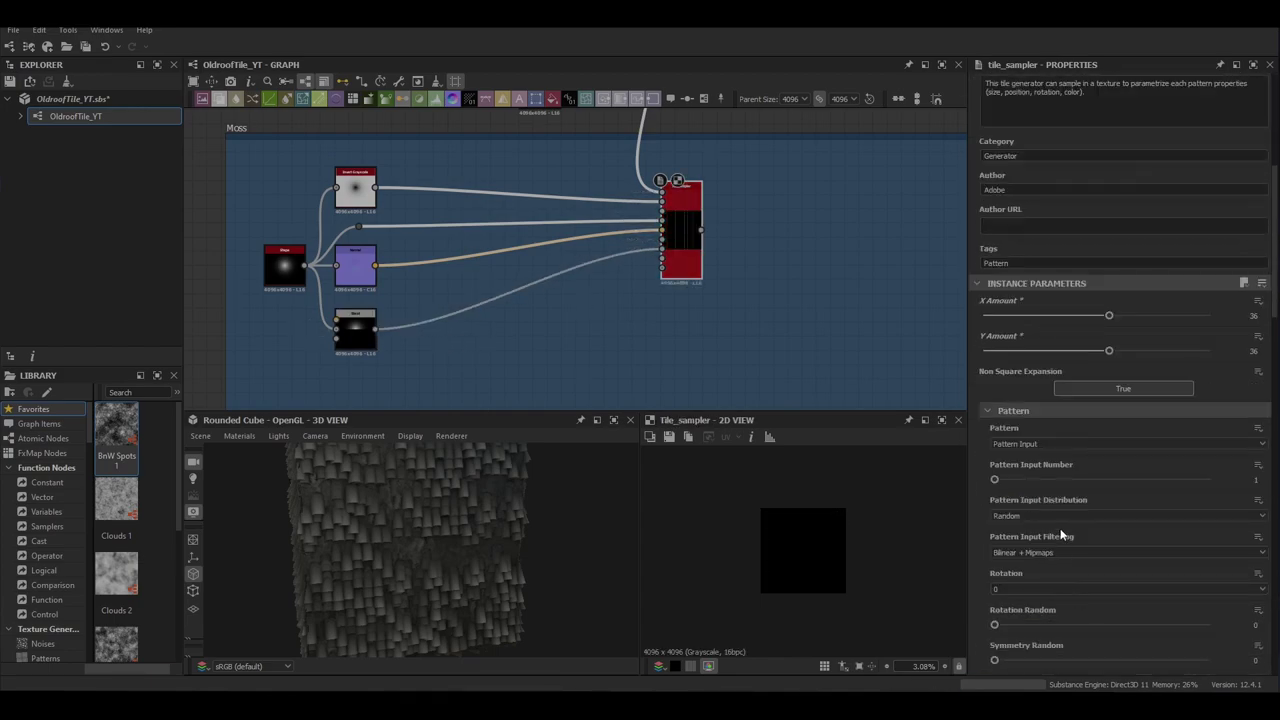
Set the Tile Sampler's Size Random to X 0.71 and Y 0.07
scroll(1045, 430, "down", 7)
left_click_drag(1001, 395, 1149, 397)
left_click_drag(1001, 407, 1010, 407)
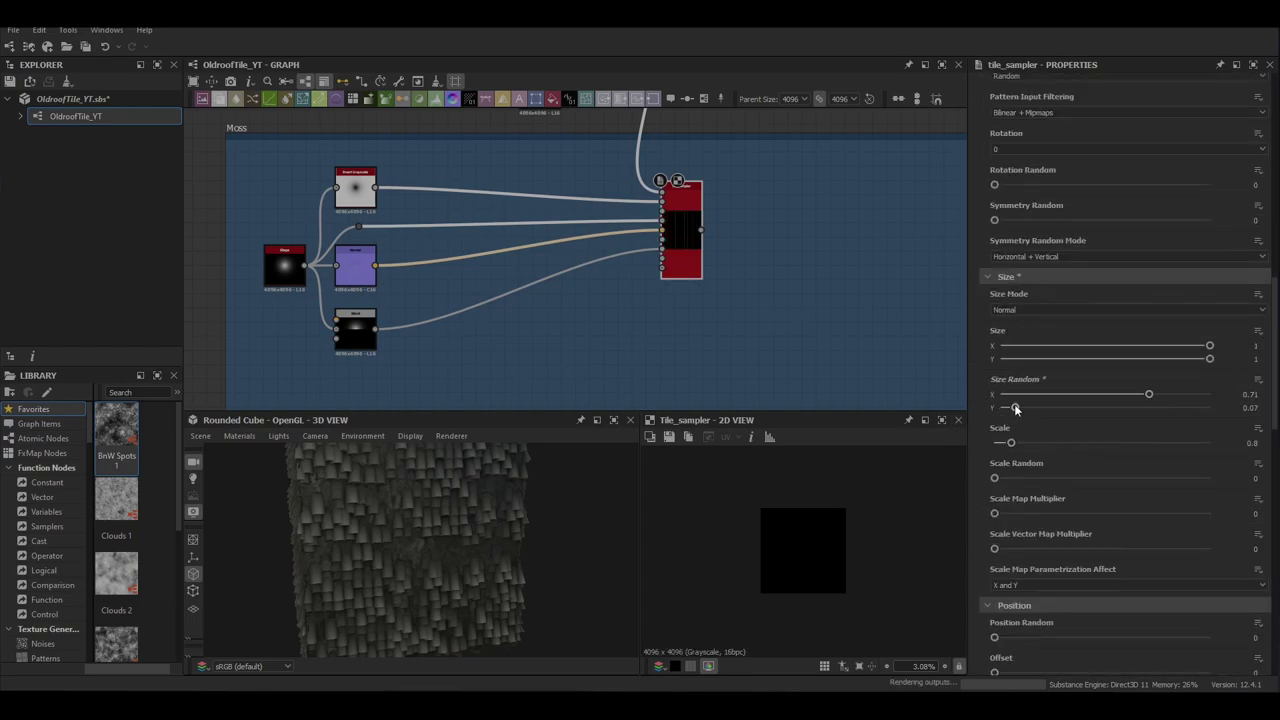
Set the Tile Sampler's Size to X 0.69 and Y 2.01, and its Scale Random to 0.47
left_click_drag(1209, 345, 1144, 345)
double_click(1256, 359)
type("2")
key("Return")
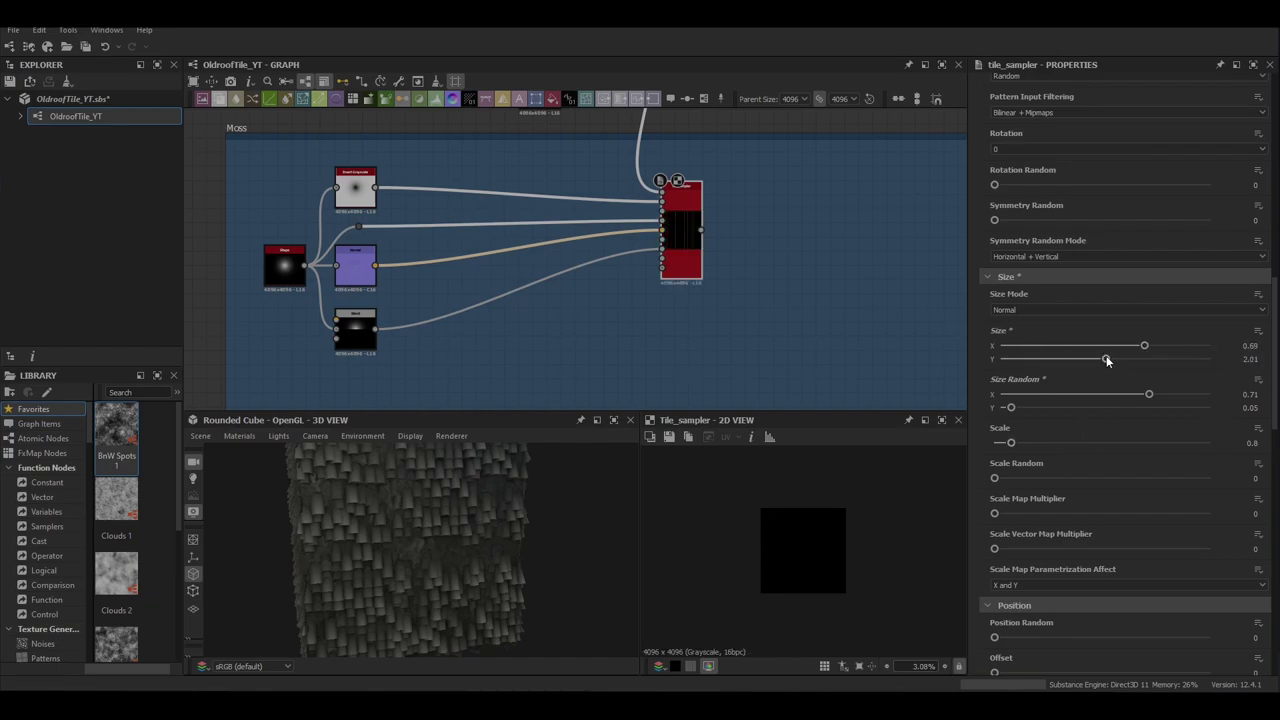
scroll(1029, 493, "down", 1)
left_click_drag(994, 438, 1095, 438)
scroll(1030, 480, "down", 3)
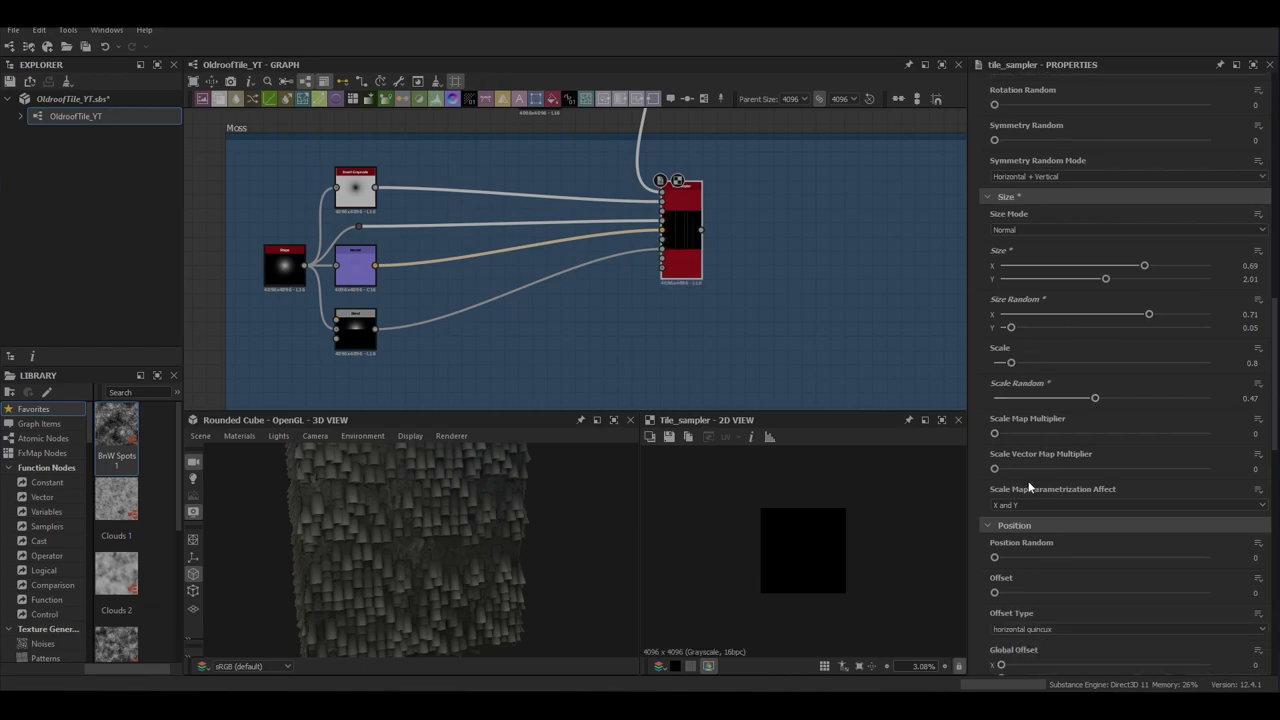
Set the Tile Sampler's Scale Map Multiplier to 0.92, Offset to 1 and Displacement Map Intensity to 1
left_click_drag(994, 353, 1211, 393)
scroll(1098, 416, "down", 1)
scroll(1050, 400, "down", 2)
scroll(1150, 434, "down", 3)
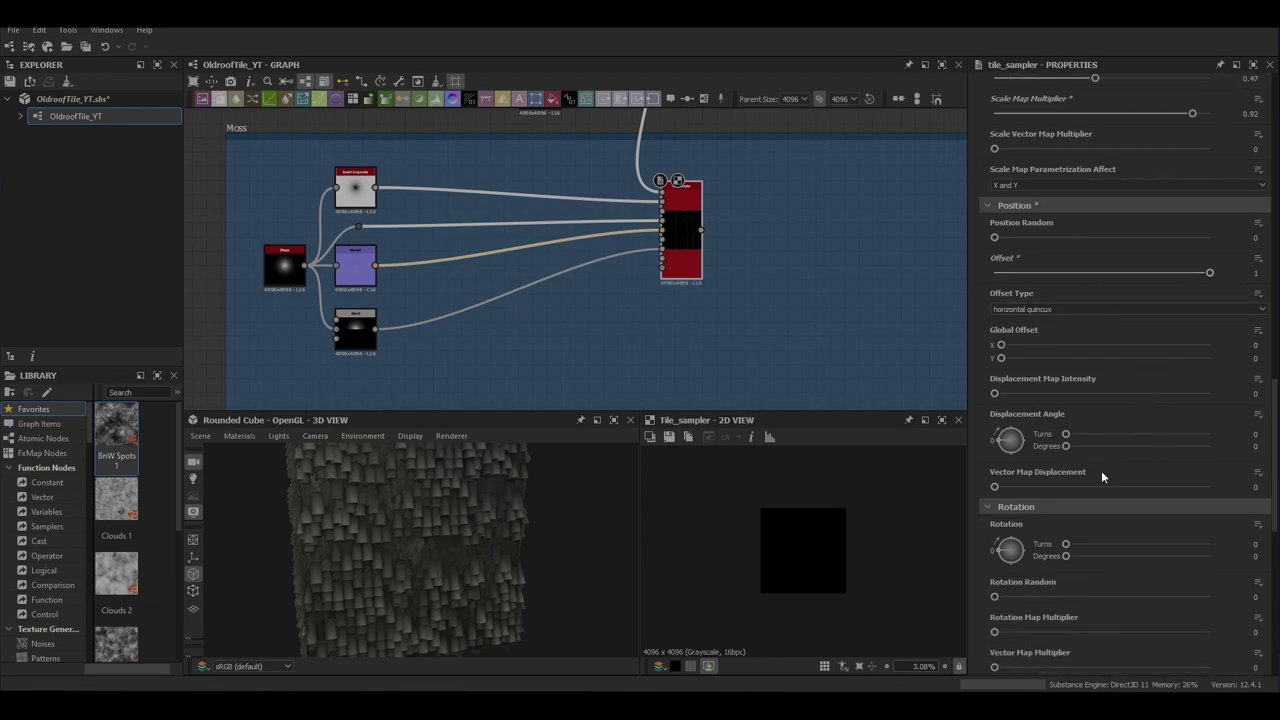
left_click(1058, 393)
scroll(1080, 440, "down", 1)
scroll(795, 530, "up", 9)
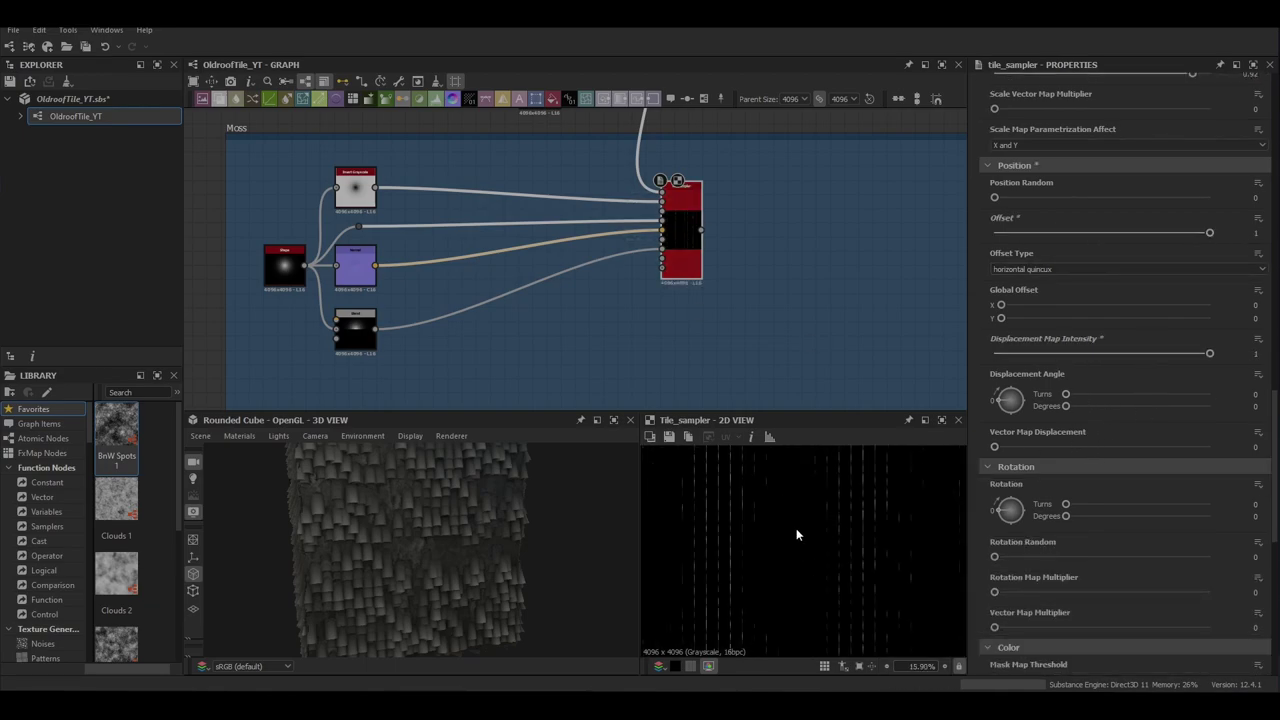
Set the Tile Sampler's Rotation to 56.88 degrees, Rotation Random to 0.05, Rotation Map Multiplier to 0.19 and Vector Map Multiplier to 1
left_click(1003, 500)
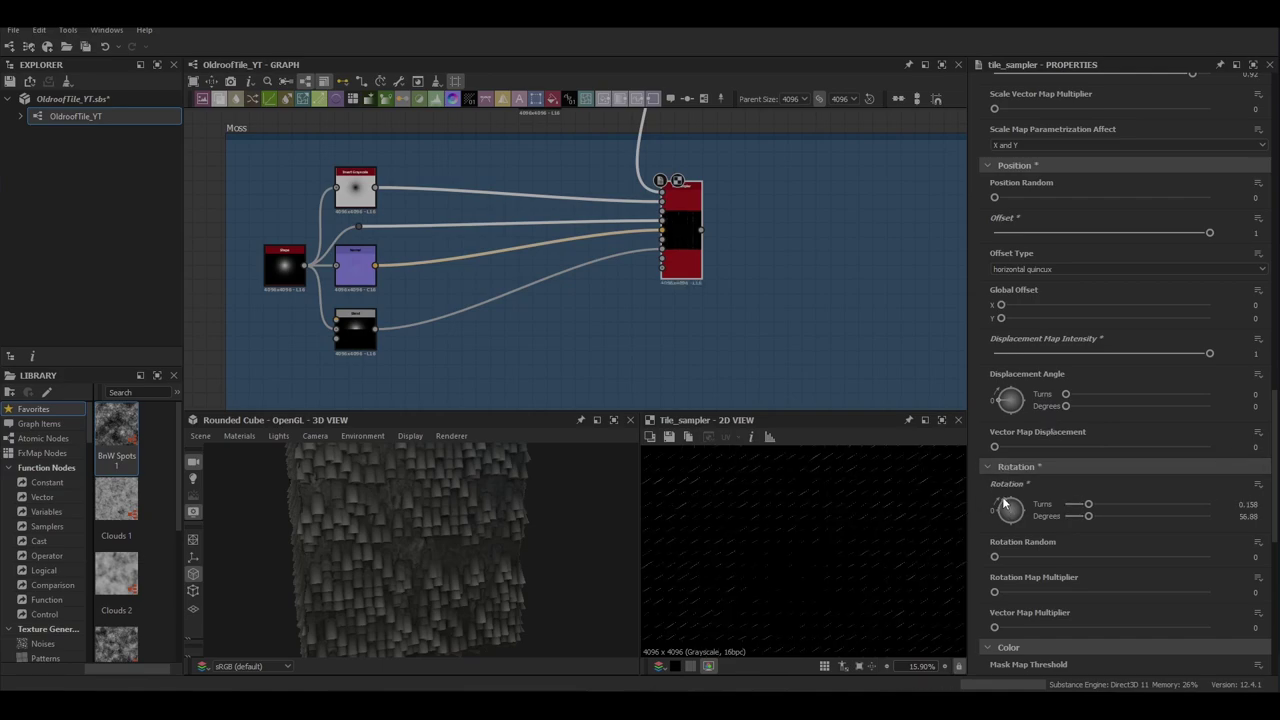
scroll(1019, 533, "down", 1)
left_click_drag(1000, 519, 1212, 549)
scroll(1003, 516, "down", 1)
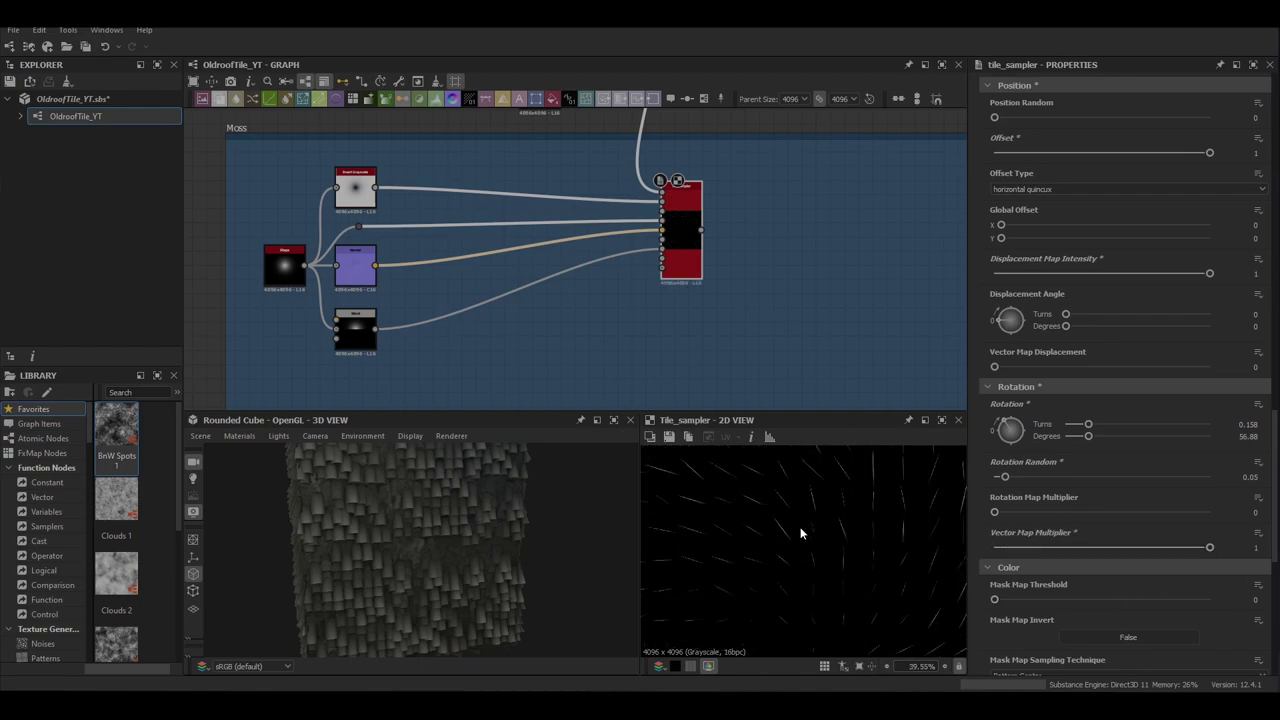
scroll(1021, 472, "down", 1)
left_click_drag(997, 473, 1037, 482)
scroll(782, 549, "down", 4)
scroll(1023, 446, "down", 3)
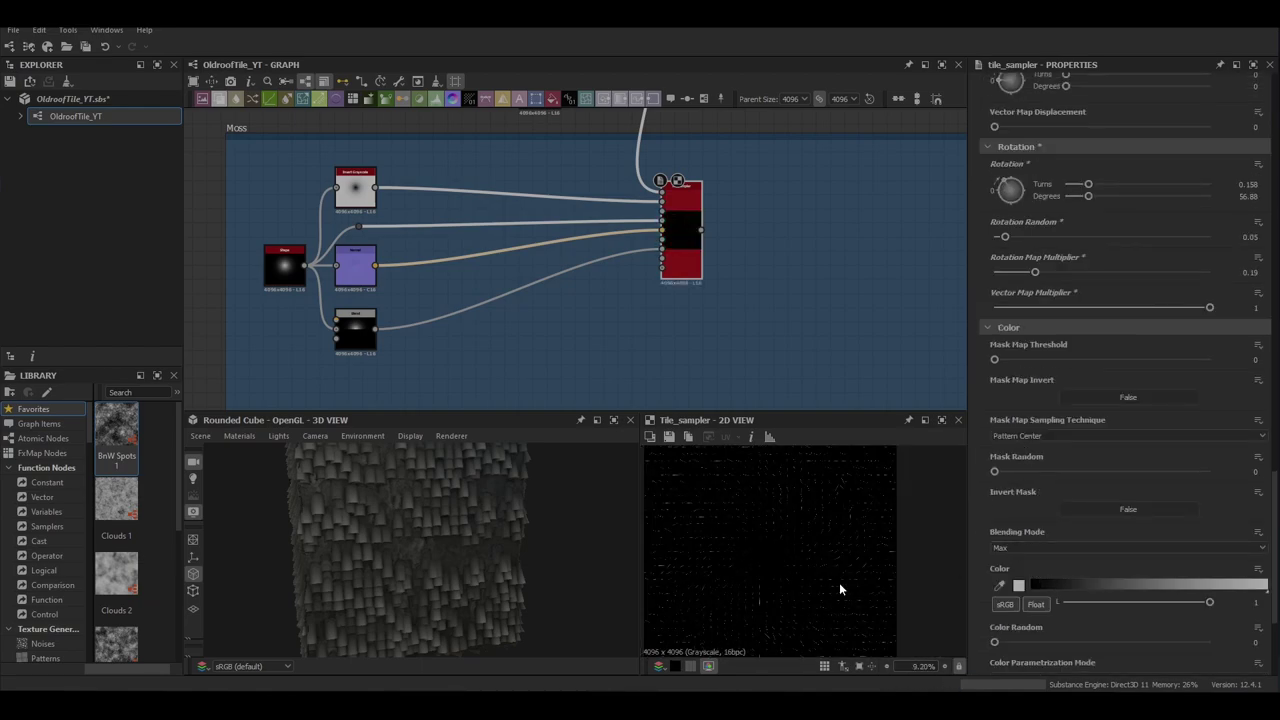
Set the Tile Sampler's Mask Map Threshold to 0.44 and raise its Color Random
left_click_drag(994, 359, 1088, 360)
scroll(832, 548, "up", 4)
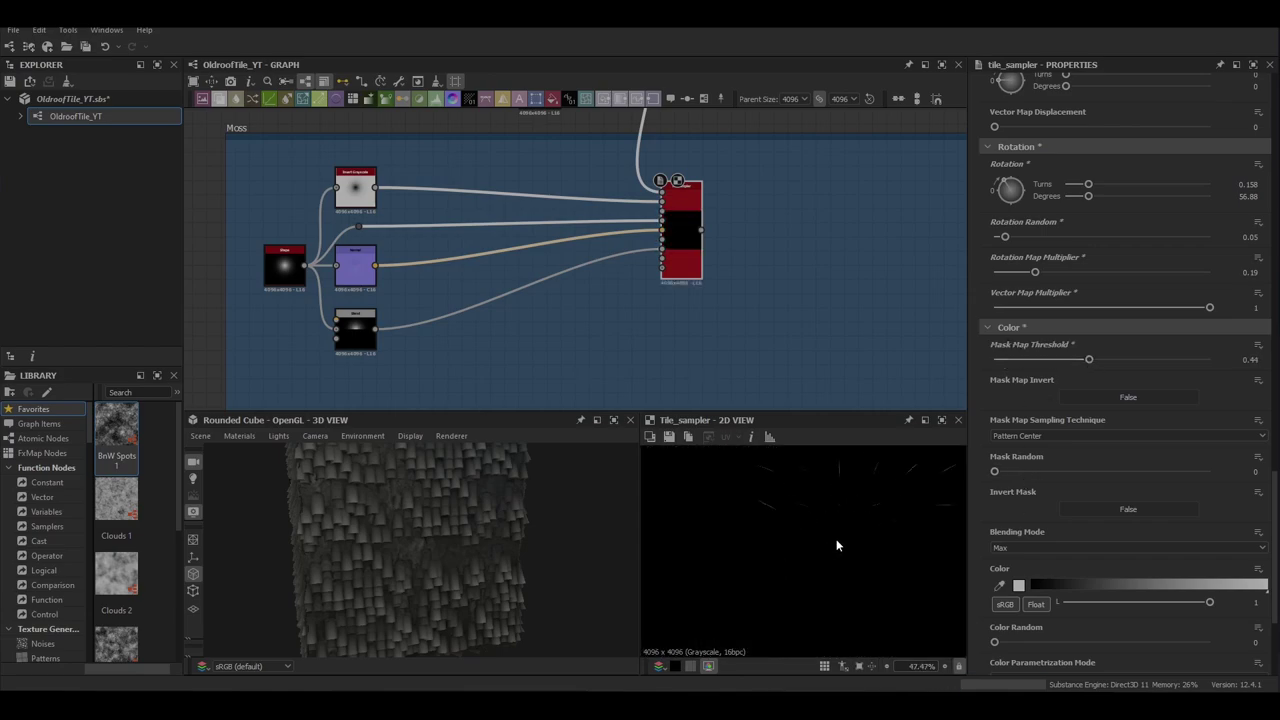
scroll(1052, 515, "down", 5)
left_click_drag(997, 442, 1155, 443)
scroll(808, 561, "up", 5)
scroll(1075, 486, "up", 10)
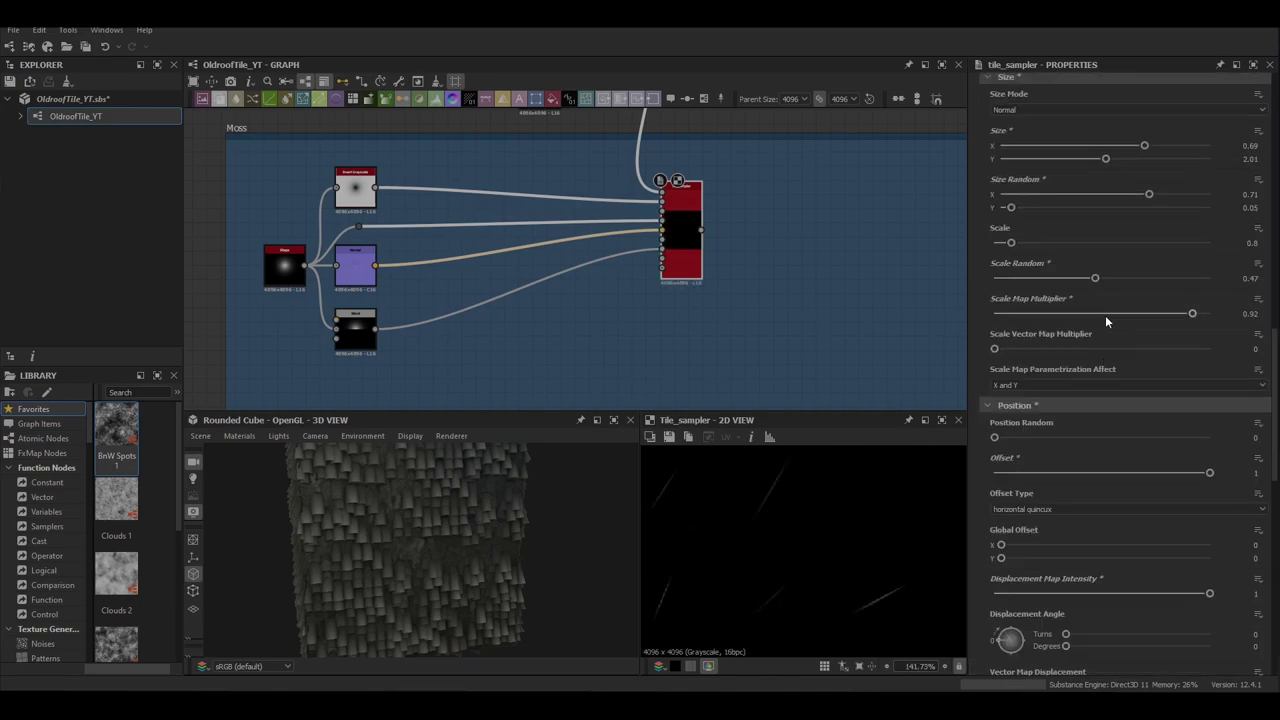
Set the Tile Sampler's Scale to 10 so its blades form a single clump
double_click(1253, 247)
type("108")
key("Return")
scroll(777, 589, "down", 19)
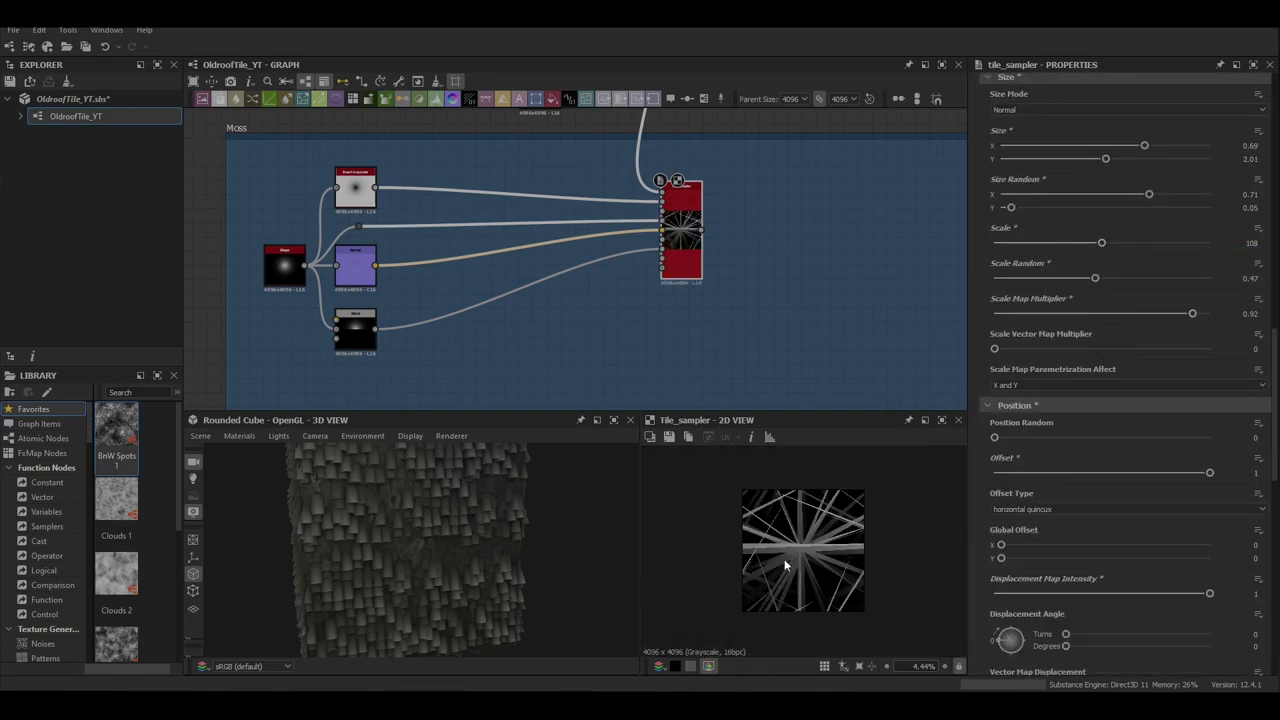
key("BackSpace")
key("Return")
scroll(800, 548, "up", 7)
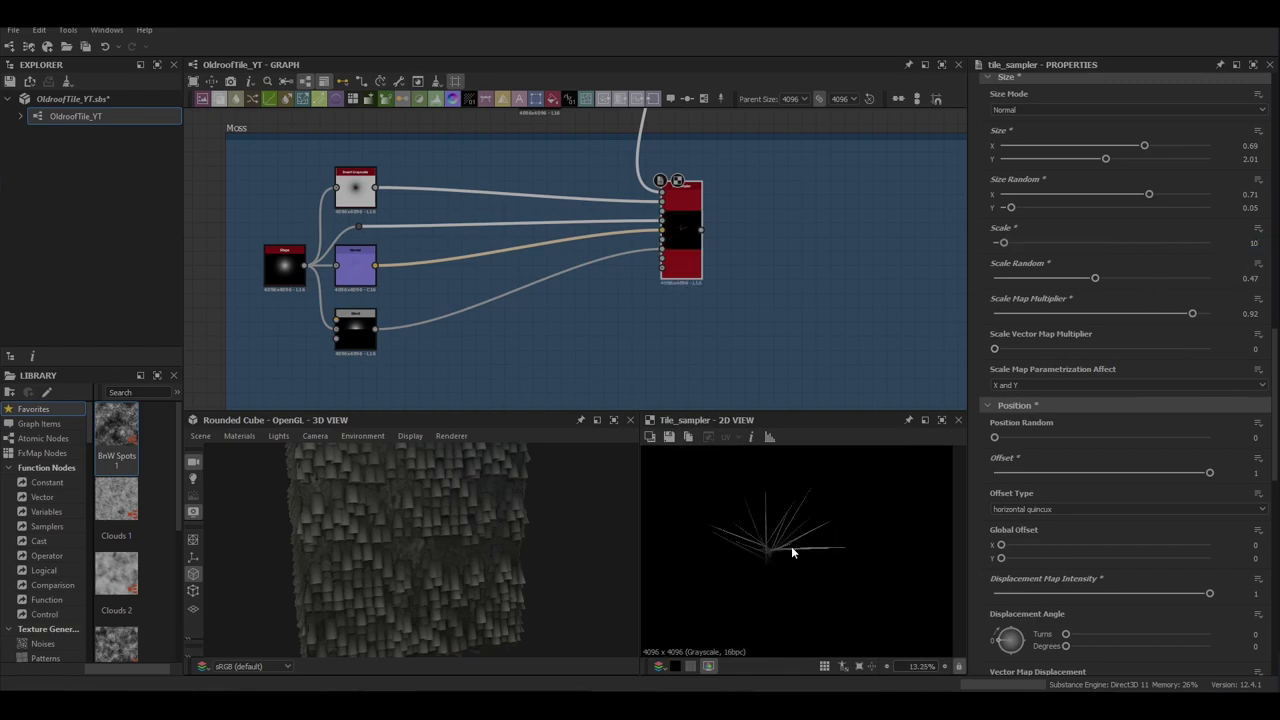
scroll(550, 268, "down", 2)
Duplicate the clump Tile Sampler with its input connections below the original and change the copy's Random Seed
middle_click_drag(555, 265, 599, 349)
left_click(449, 180)
mouse_move(788, 558)
left_mouse_down()
mouse_move(811, 558)
mouse_move(710, 558)
mouse_move(863, 559)
mouse_move(805, 559)
left_mouse_up()
left_click(690, 336)
scroll(753, 544, "up", 5)
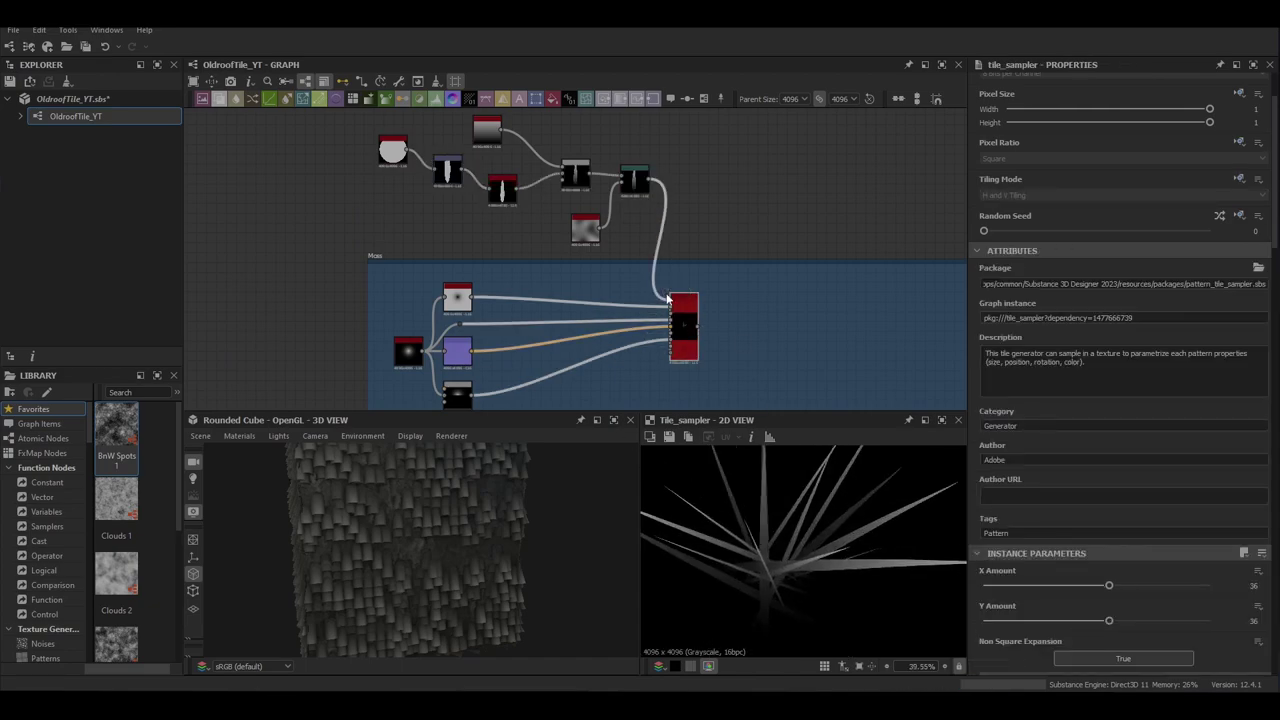
scroll(1056, 484, "down", 4)
scroll(1057, 481, "down", 5)
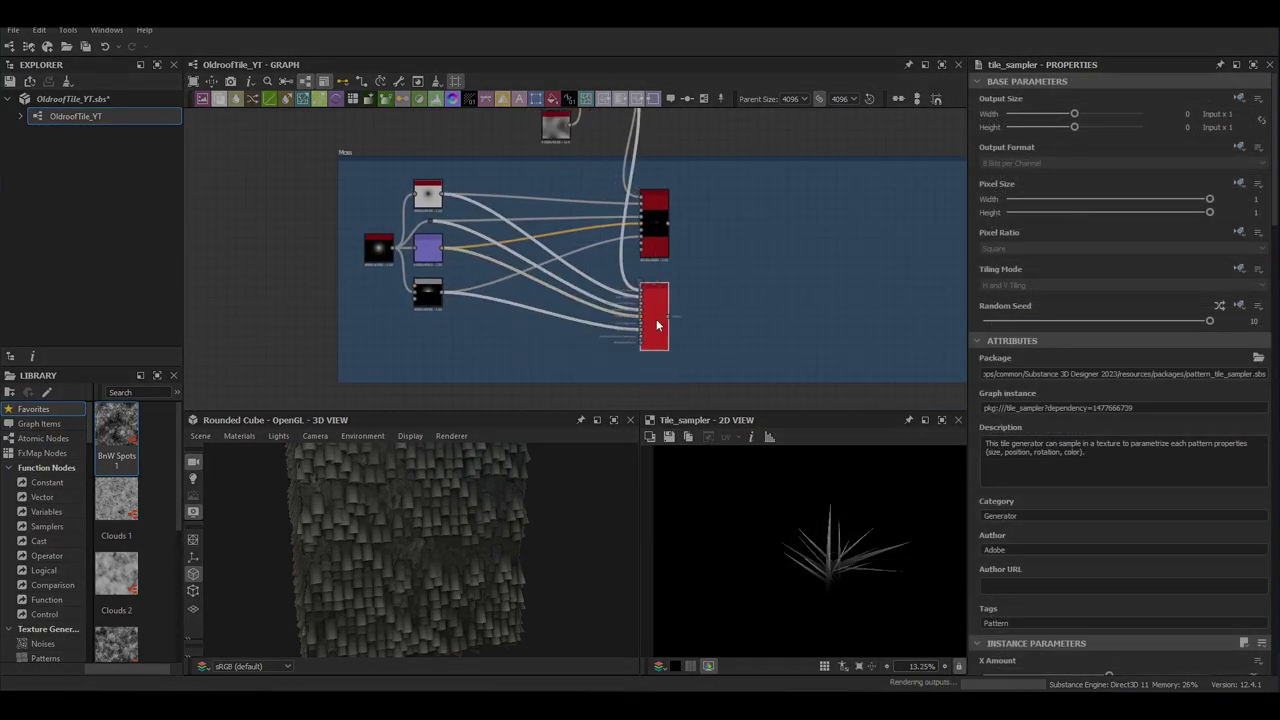
left_click(1006, 321)
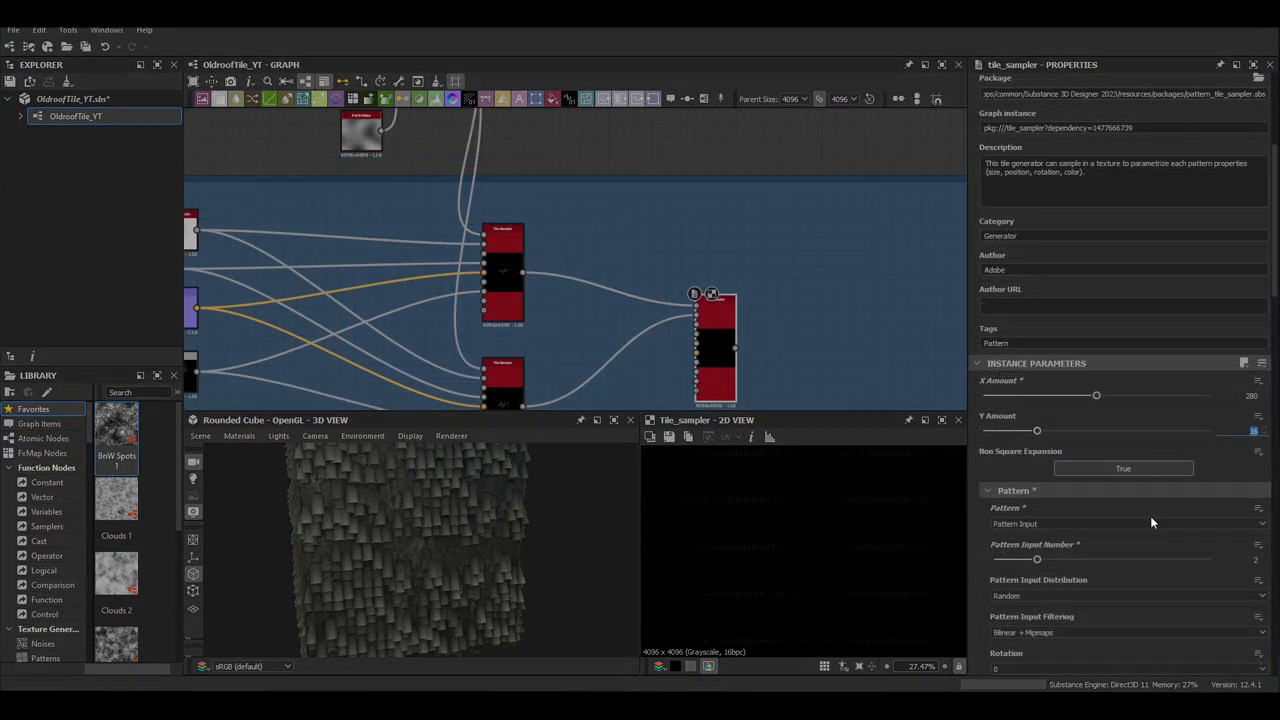
Set the Tile Sampler fed by both clumps to Scale 27, Scale Random 0.52 and Position Random 1.02
scroll(781, 562, "down", 2)
scroll(1031, 565, "down", 5)
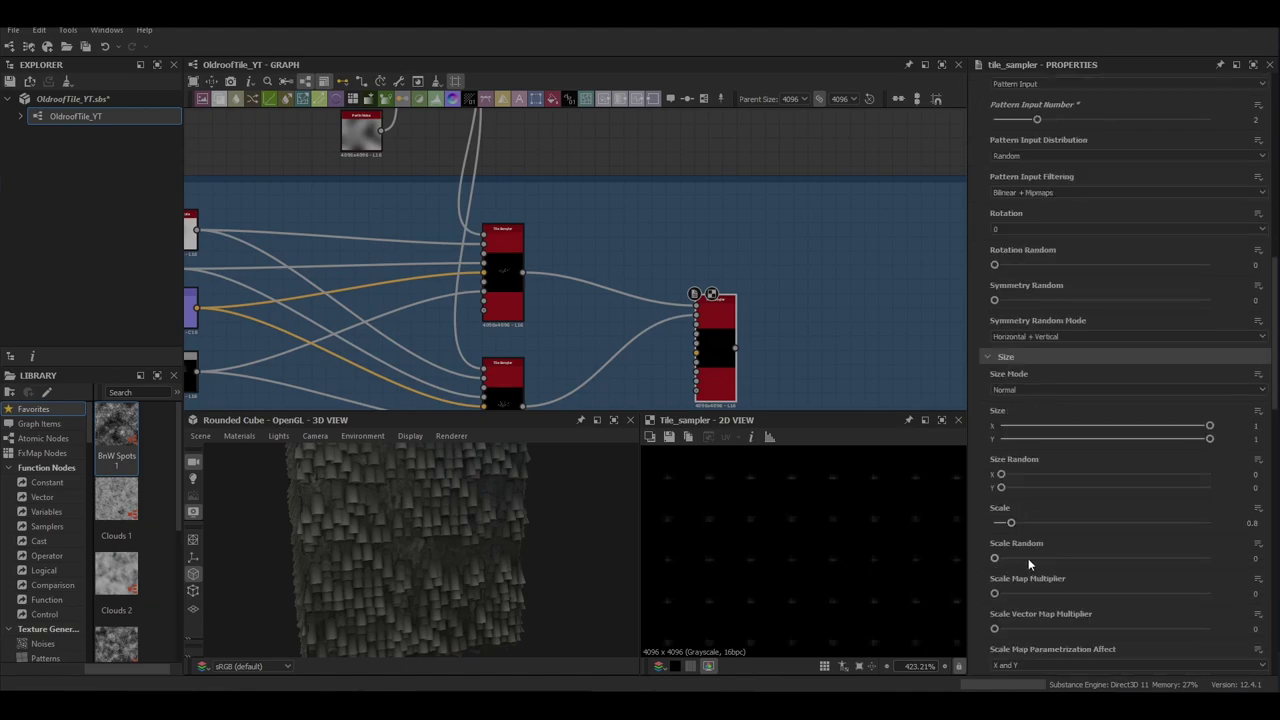
type("27")
key("Return")
scroll(890, 570, "down", 11)
left_click(1106, 559)
scroll(1012, 604, "down", 3)
left_click(1016, 597)
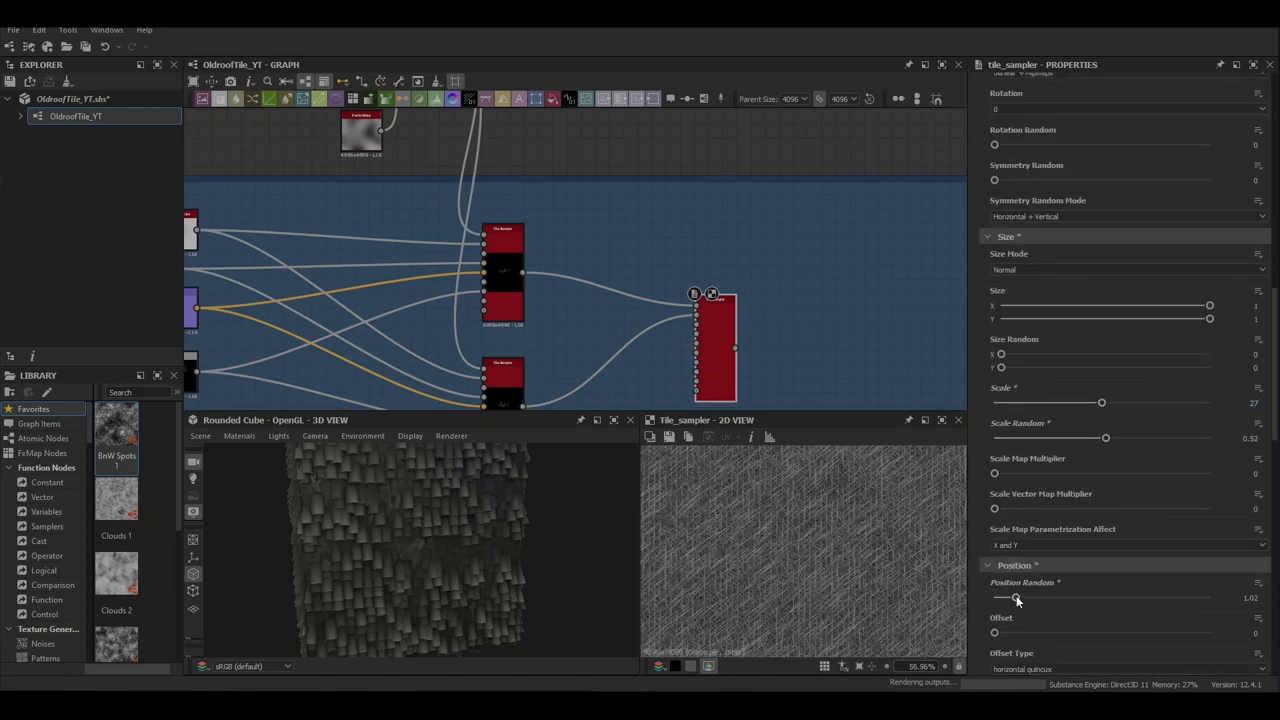
scroll(1107, 564, "down", 3)
scroll(794, 562, "up", 5)
scroll(794, 562, "down", 5)
scroll(1059, 589, "down", 4)
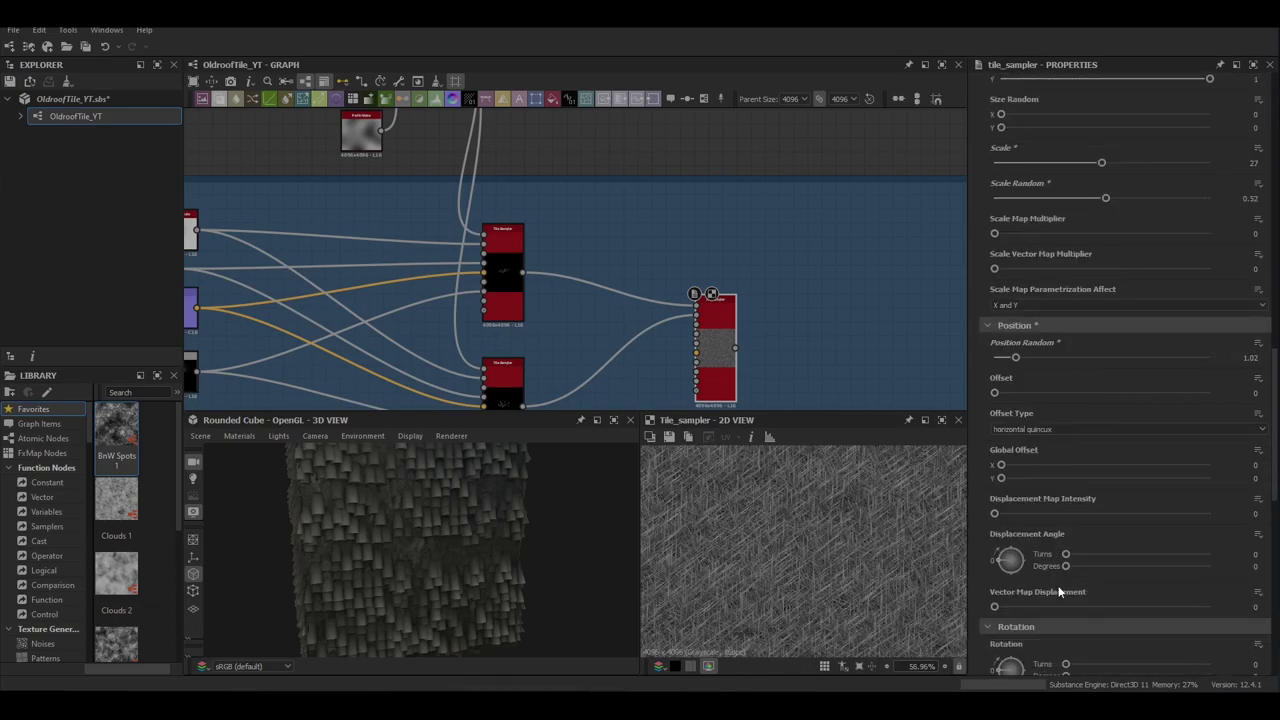
Move the scattering Tile Sampler farther from the clumps and set its Rotation Random to 0.09 and Color Random to the maximum
scroll(1117, 460, "down", 1)
left_click_drag(722, 359, 763, 372)
middle_click_drag(763, 372, 771, 235)
left_click_drag(771, 236, 792, 236)
scroll(1130, 432, "down", 3)
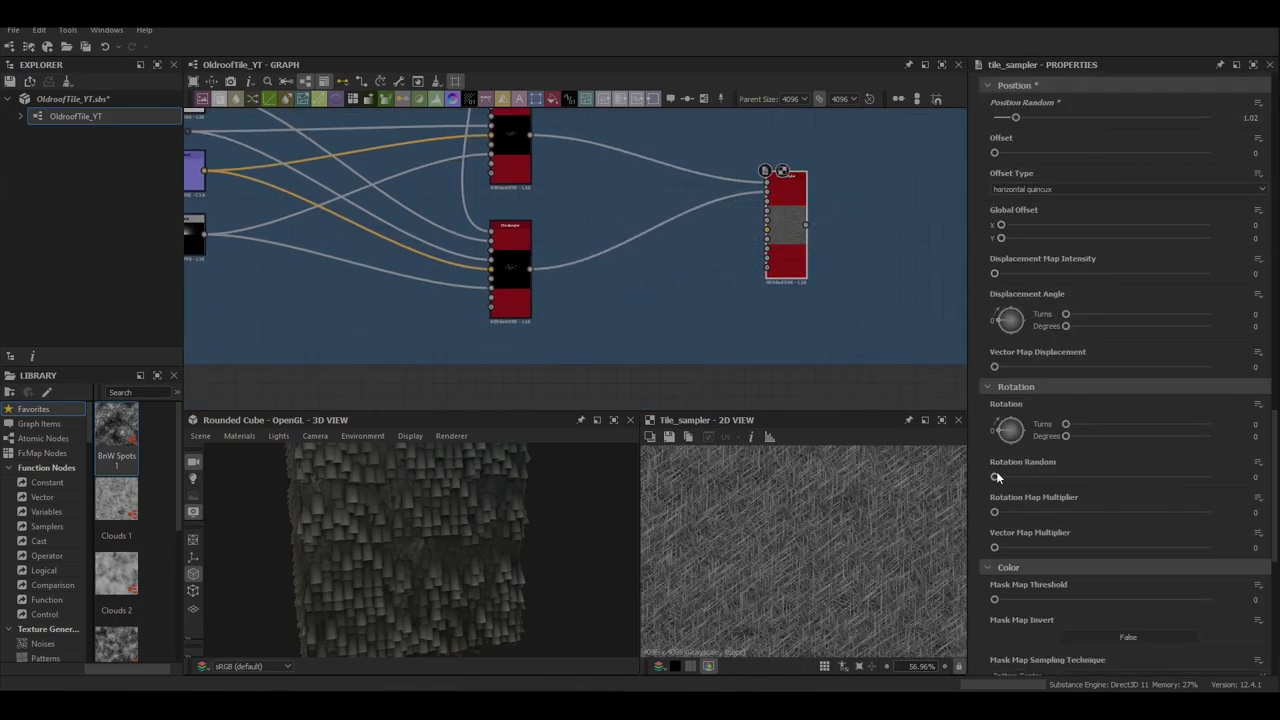
left_click_drag(994, 477, 1013, 477)
right_click_drag(825, 510, 856, 480)
scroll(1047, 524, "down", 6)
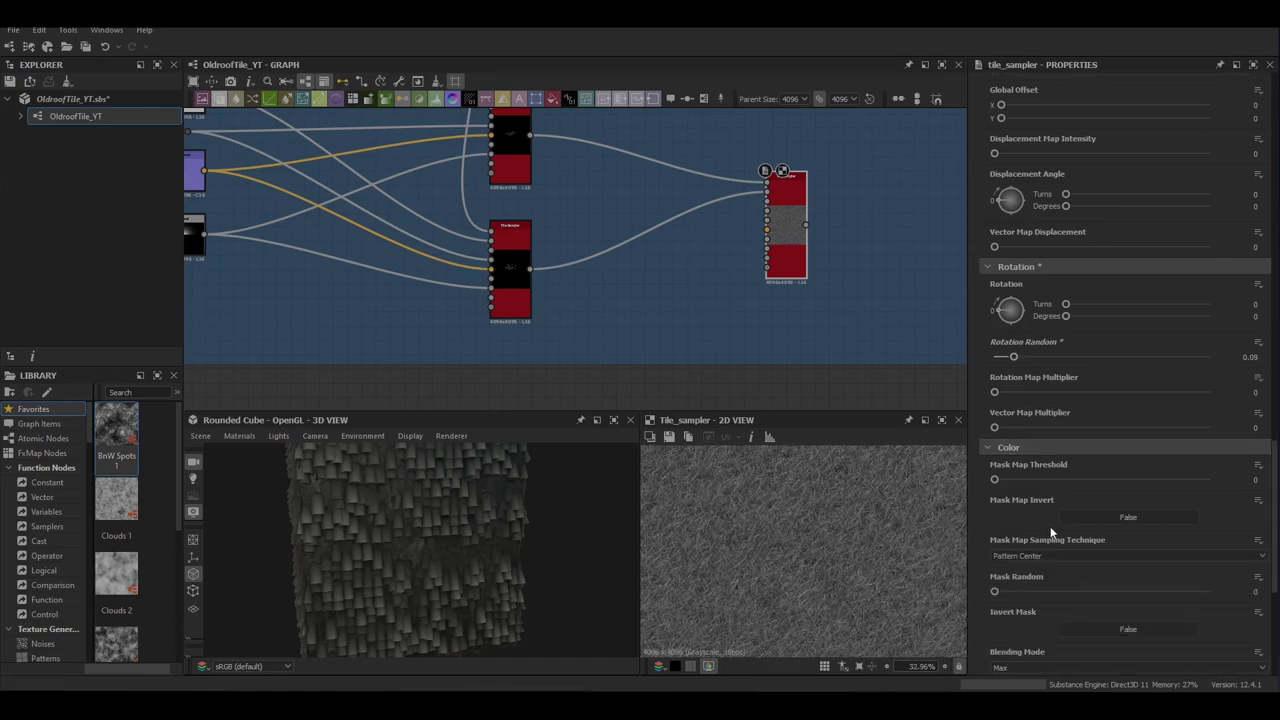
scroll(1022, 340, "down", 4)
left_click_drag(994, 482, 1210, 482)
scroll(869, 572, "up", 1)
scroll(898, 239, "down", 3)
left_click_drag(833, 230, 846, 246)
left_click(472, 364)
key("space")
type("gru")
key("Down")
key("Down")
key("Down")
key("Down")
key("Down")
key("Down")
key("Down")
key("Down")
key("Down")
key("Down")
key("Down")
key("Down")
key("Down")
key("Down")
key("Down")
key("Return")
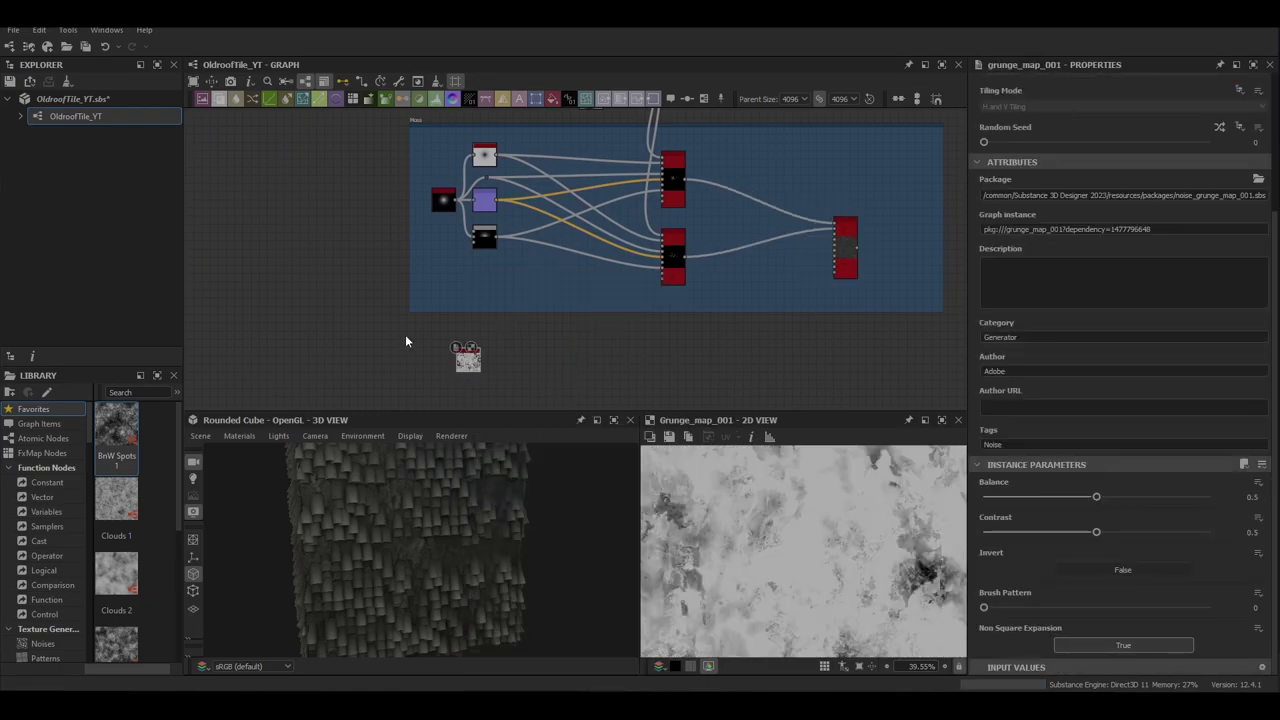
key("Delete")
Add a Grunge Map 004 below the Moss frame with Balance 0.39 and Brush Pattern 0.5
key("space")
type("grunge_m")
key("BackSpace")
key("BackSpace")
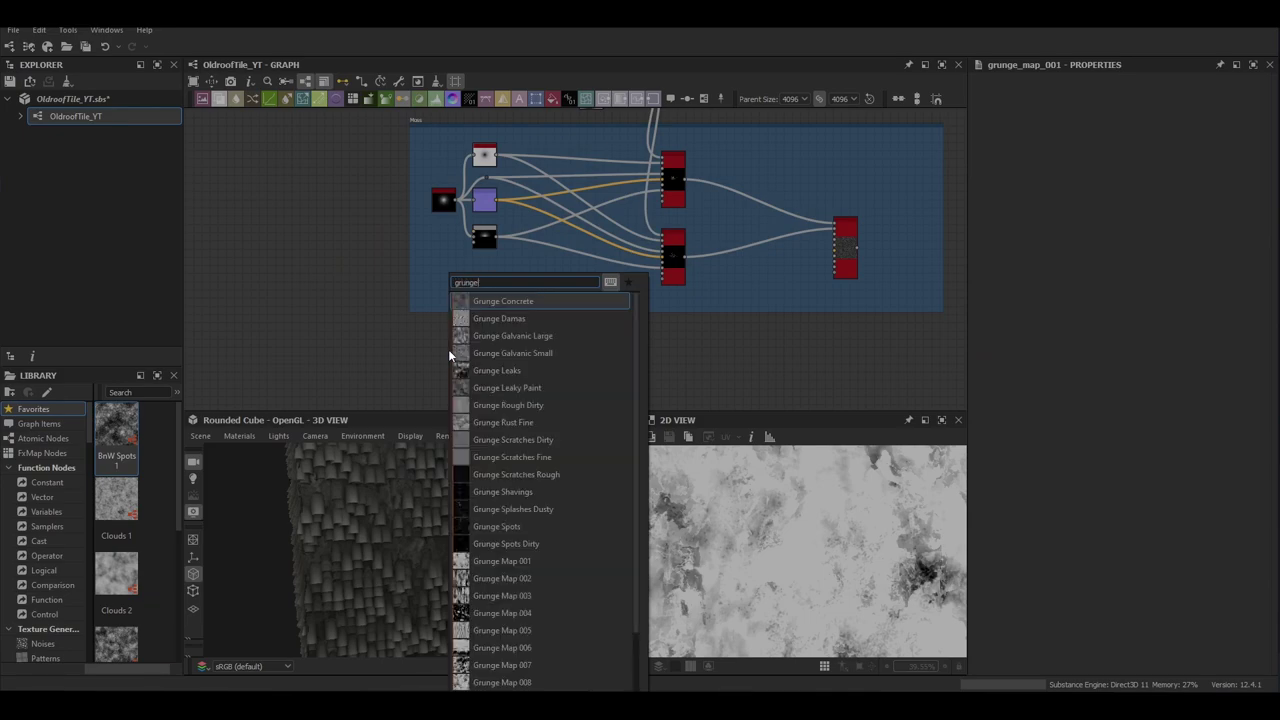
left_click(560, 613)
scroll(1072, 510, "down", 3)
left_click_drag(1080, 500, 1072, 507)
left_click(1096, 608)
scroll(823, 540, "down", 5)
mouse_move(498, 331)
middle_mouse_down()
mouse_move(458, 293)
mouse_move(427, 292)
middle_mouse_up()
scroll(427, 308, "up", 3)
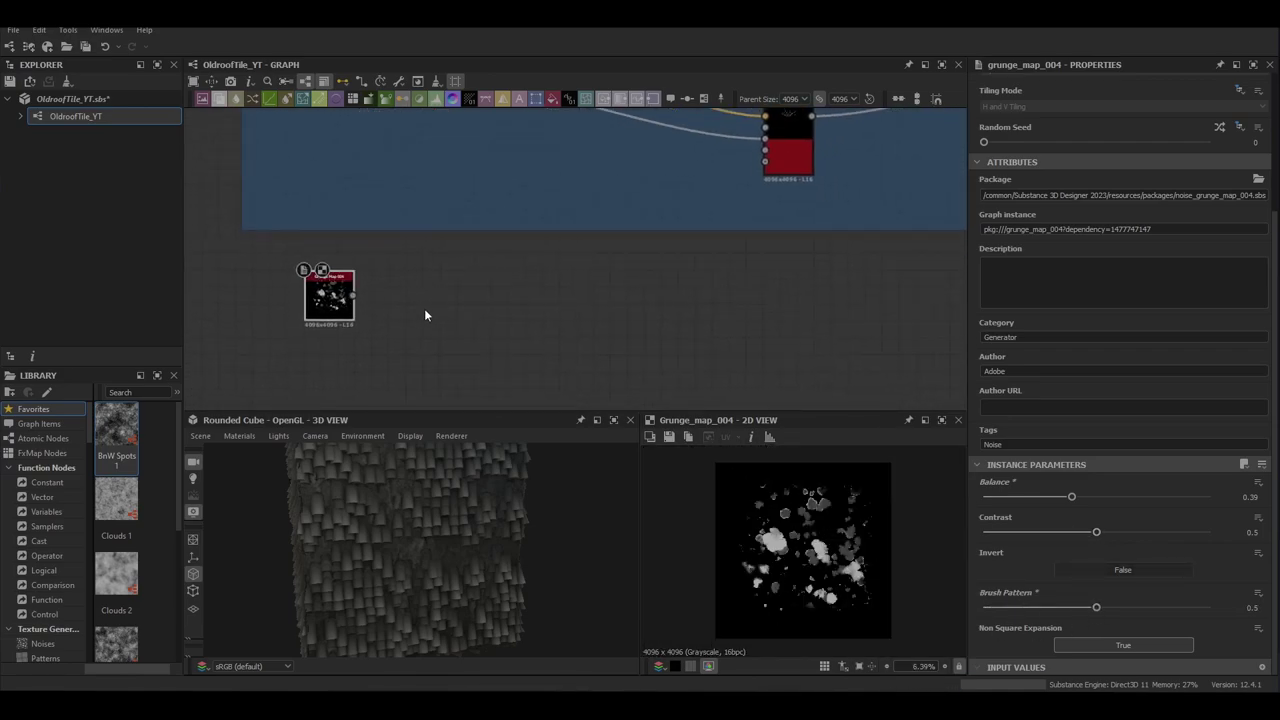
Add a Tile Generator using the Image Input pattern and connect Grunge Map 004 to its pattern input instead of its background
key("space")
type("tile")
left_click(388, 369)
left_click(1024, 587)
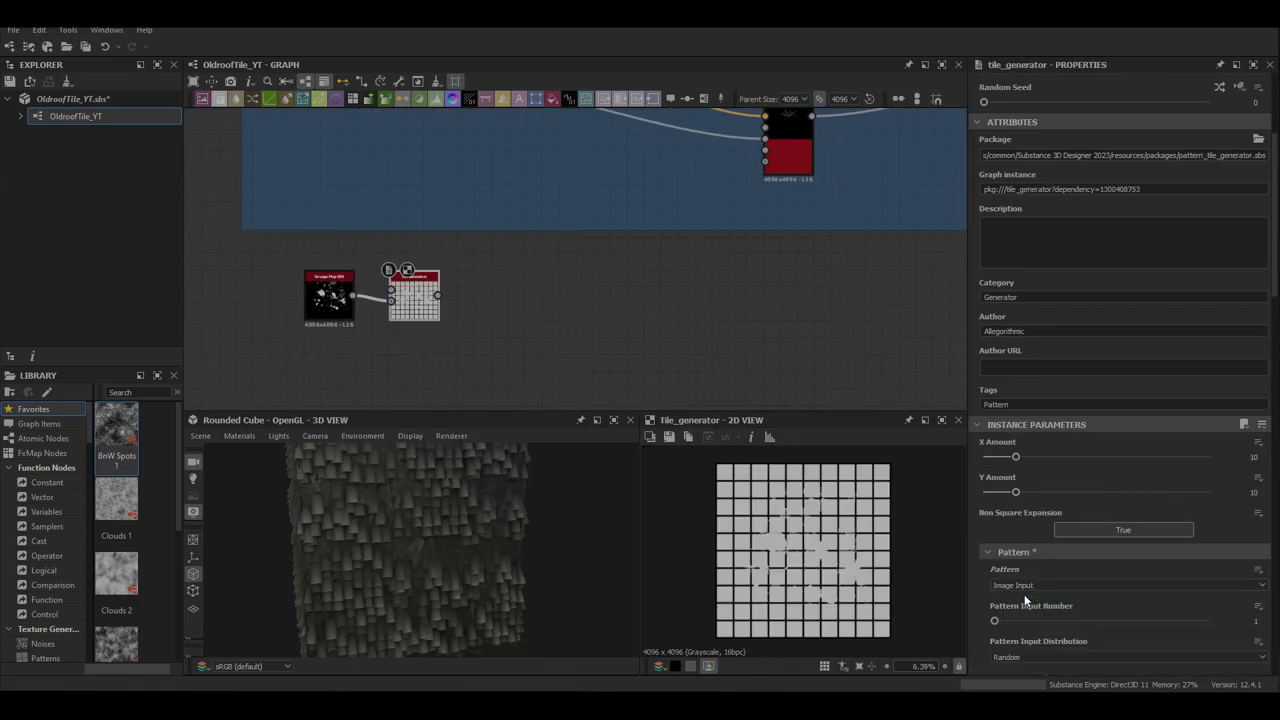
left_click(1024, 597)
left_click_drag(352, 297, 391, 290)
left_click(376, 300)
key("Delete")
Set the Tile Generator's X Amount and Y Amount to 6
double_click(1254, 457)
type("6")
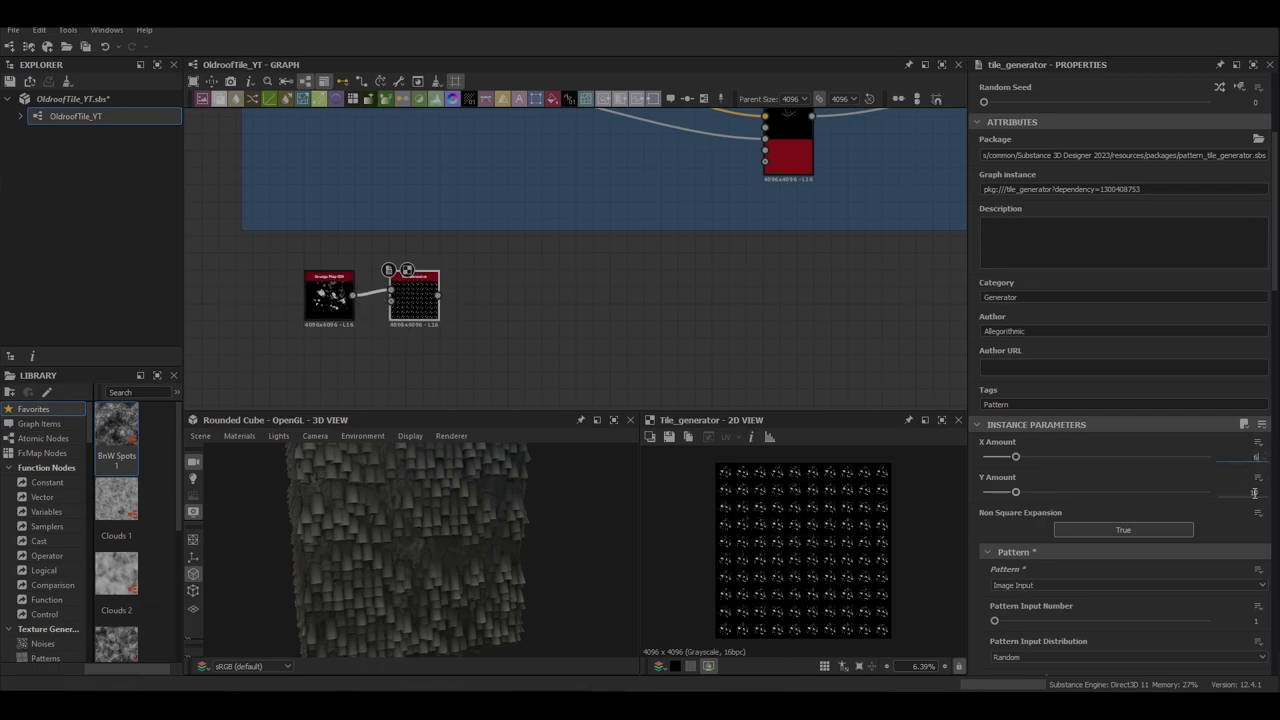
double_click(1253, 491)
type("6")
key("Return")
scroll(1262, 567, "down", 5)
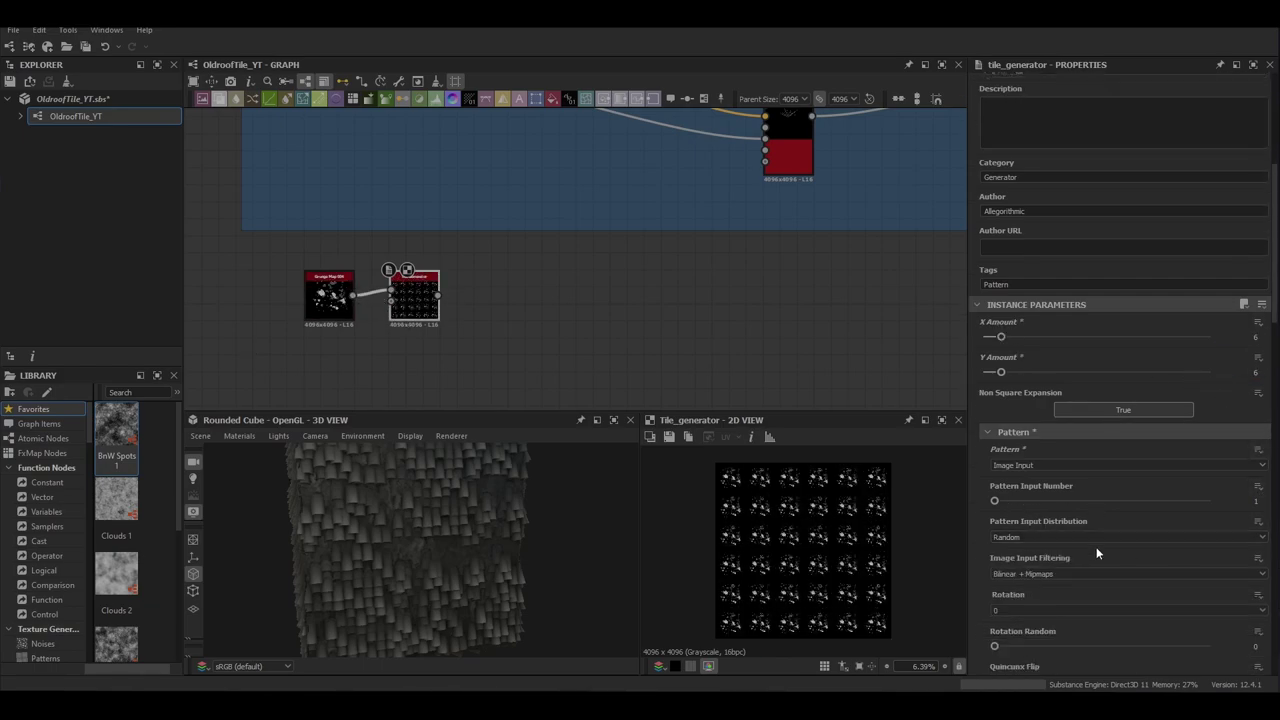
Set the Tile Generator's Scale to 1.99
scroll(1173, 557, "down", 7)
left_click_drag(996, 401, 1214, 403)
scroll(1100, 406, "down", 4)
left_click_drag(1102, 491, 1208, 502)
scroll(780, 550, "up", 5)
scroll(780, 550, "down", 5)
Set the Tile Generator's Offset and Offset Random to 1, Offset Random Seed to 840, and Position Random to X 0.66 and Y 0.71
scroll(1011, 450, "down", 5)
left_click_drag(997, 454, 1214, 460)
left_click_drag(997, 489, 1214, 494)
left_click_drag(997, 525, 1210, 526)
scroll(1123, 625, "down", 4)
left_click_drag(1030, 440, 1156, 452)
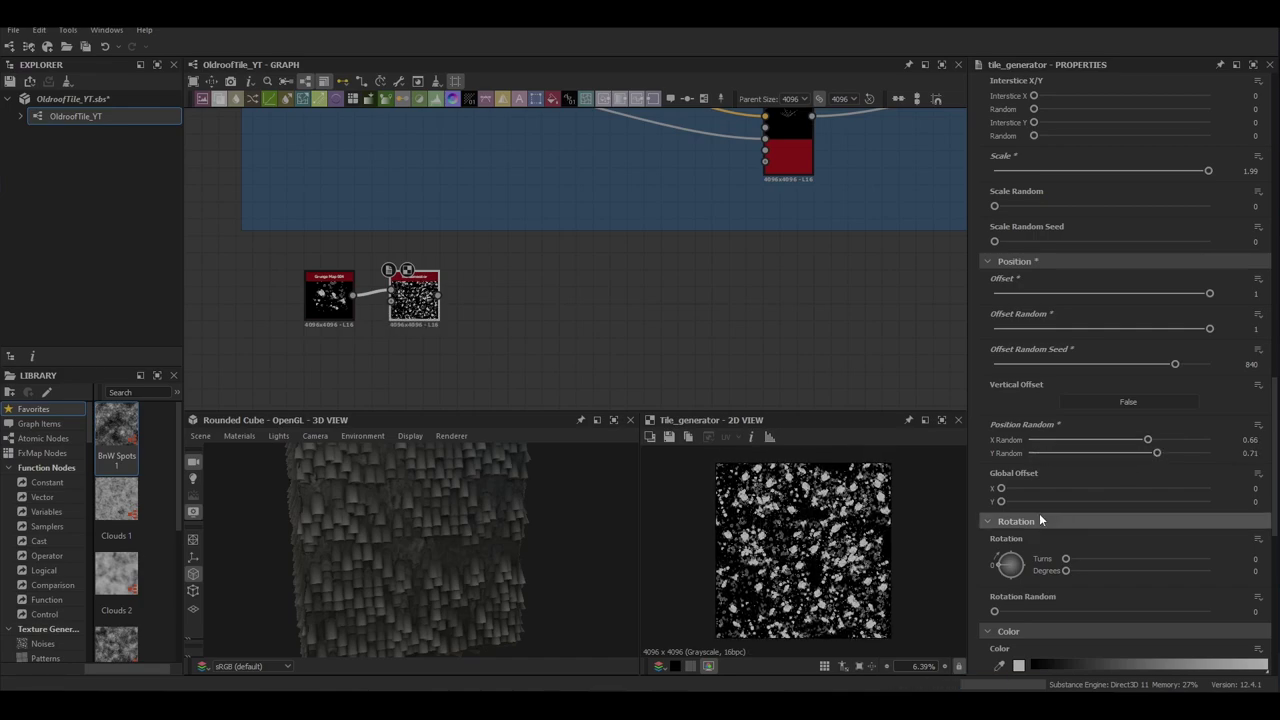
Set the Tile Generator's Global Offset to X 0.64 and Y 0.99
scroll(1050, 515, "down", 1)
left_click_drag(1001, 449, 1134, 452)
left_click_drag(1002, 462, 1208, 477)
scroll(1100, 500, "down", 2)
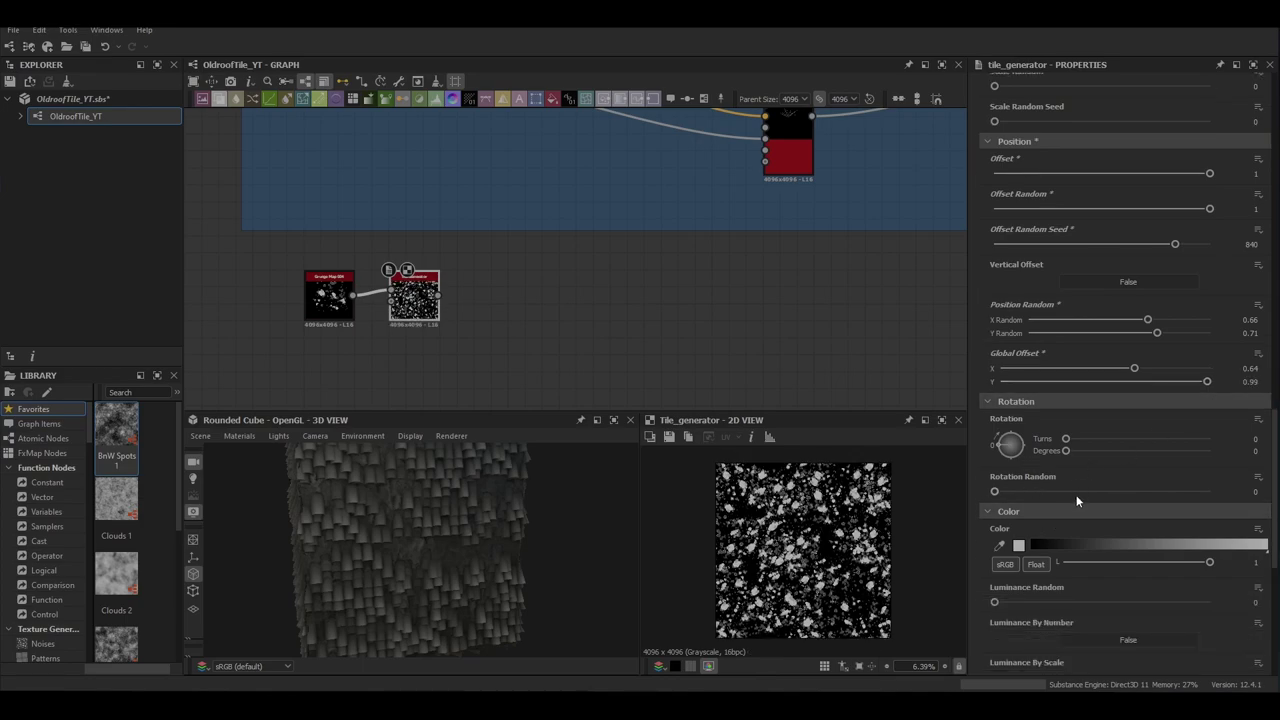
Set the Tile Generator's Rotation to 181.83 degrees, Rotation Random to 1 and Luminance Random to 0.75
left_click_drag(995, 491, 1214, 491)
left_click_drag(993, 443, 1030, 446)
scroll(1106, 514, "down", 2)
left_click_drag(995, 523, 1159, 536)
scroll(1095, 581, "down", 7)
scroll(415, 282, "up", 5)
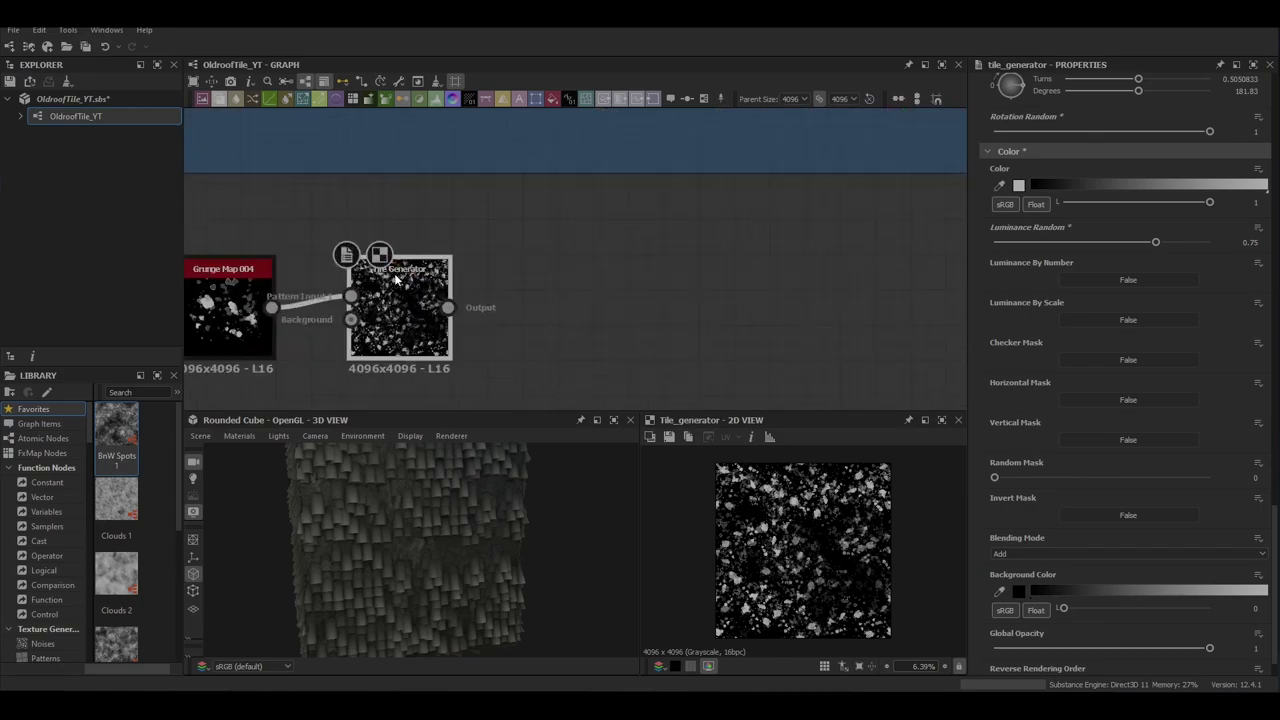
Set the Tile Generator's Random Mask to 0.05
scroll(410, 280, "down", 6)
scroll(1195, 485, "down", 1)
mouse_move(994, 437)
left_mouse_down()
mouse_move(1020, 440)
mouse_move(1006, 444)
left_mouse_up()
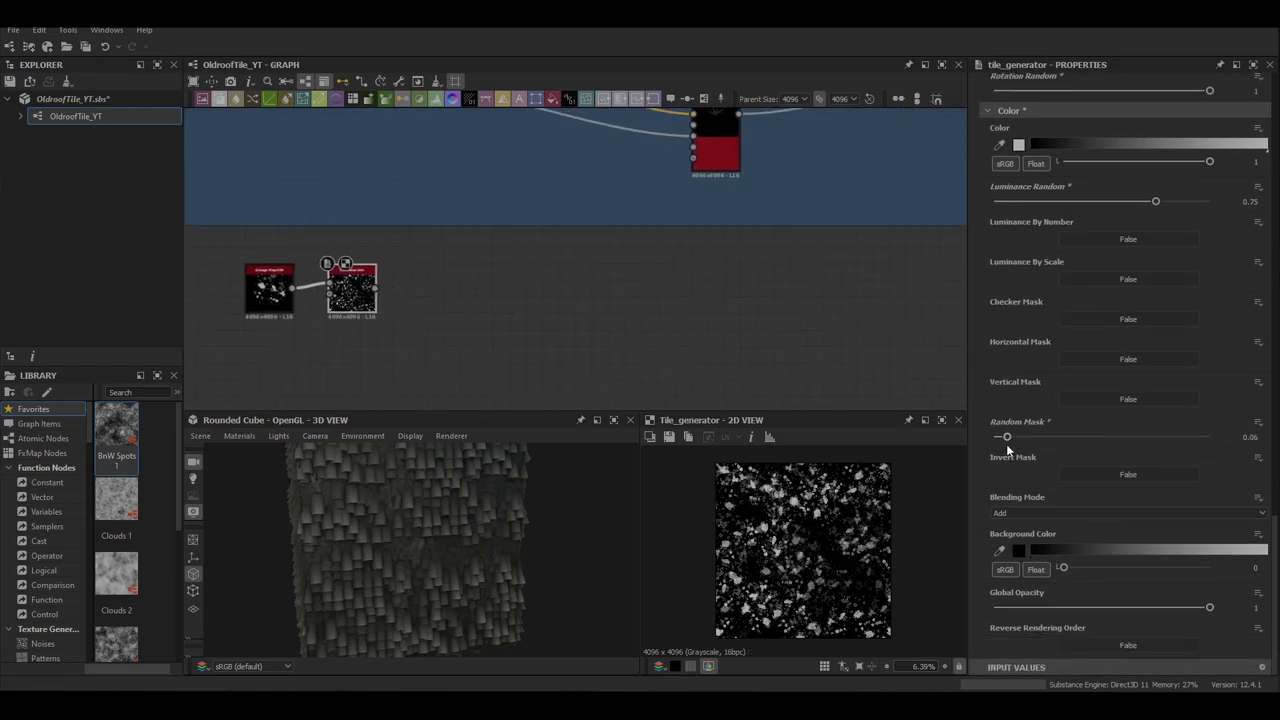
scroll(580, 328, "down", 4)
Add a Blur HQ Grayscale after the Tile Generator with Intensity about 1.1 and Quality 1
middle_click_drag(506, 307, 454, 358)
key("space")
type("blur")
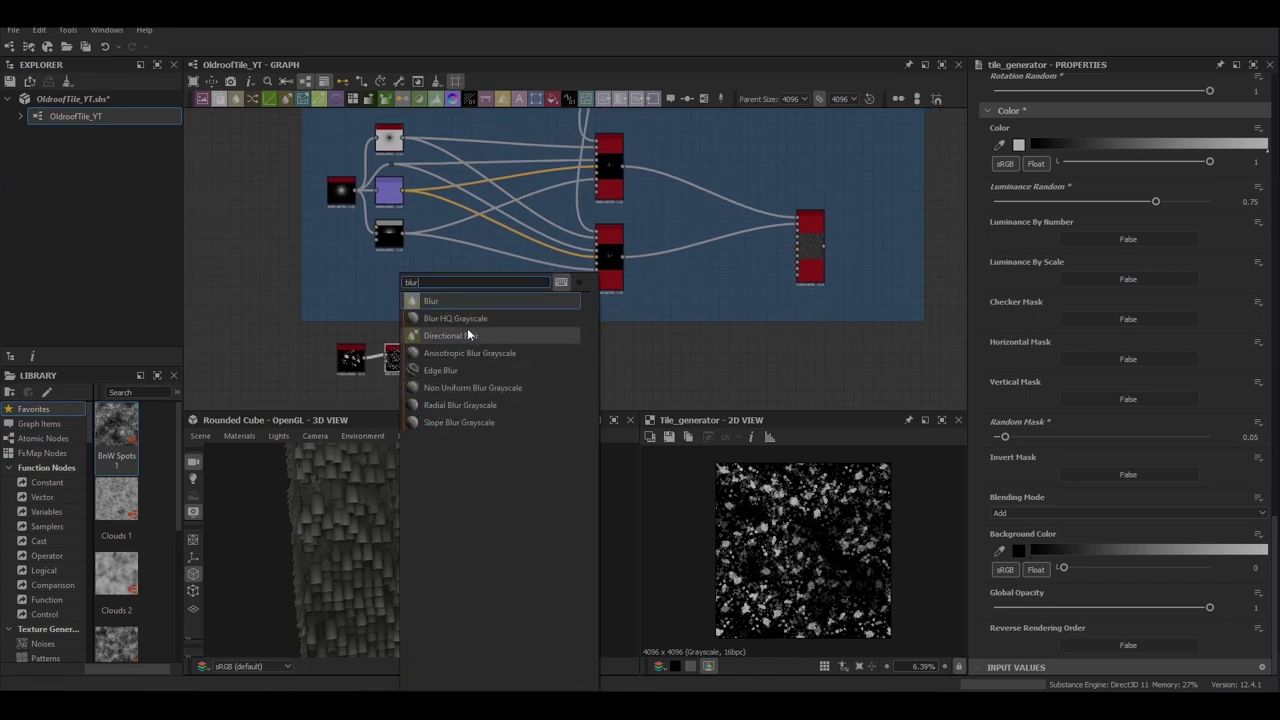
left_click(466, 320)
left_click(999, 612)
left_click_drag(994, 648, 1212, 647)
left_click_drag(1260, 613, 1234, 614)
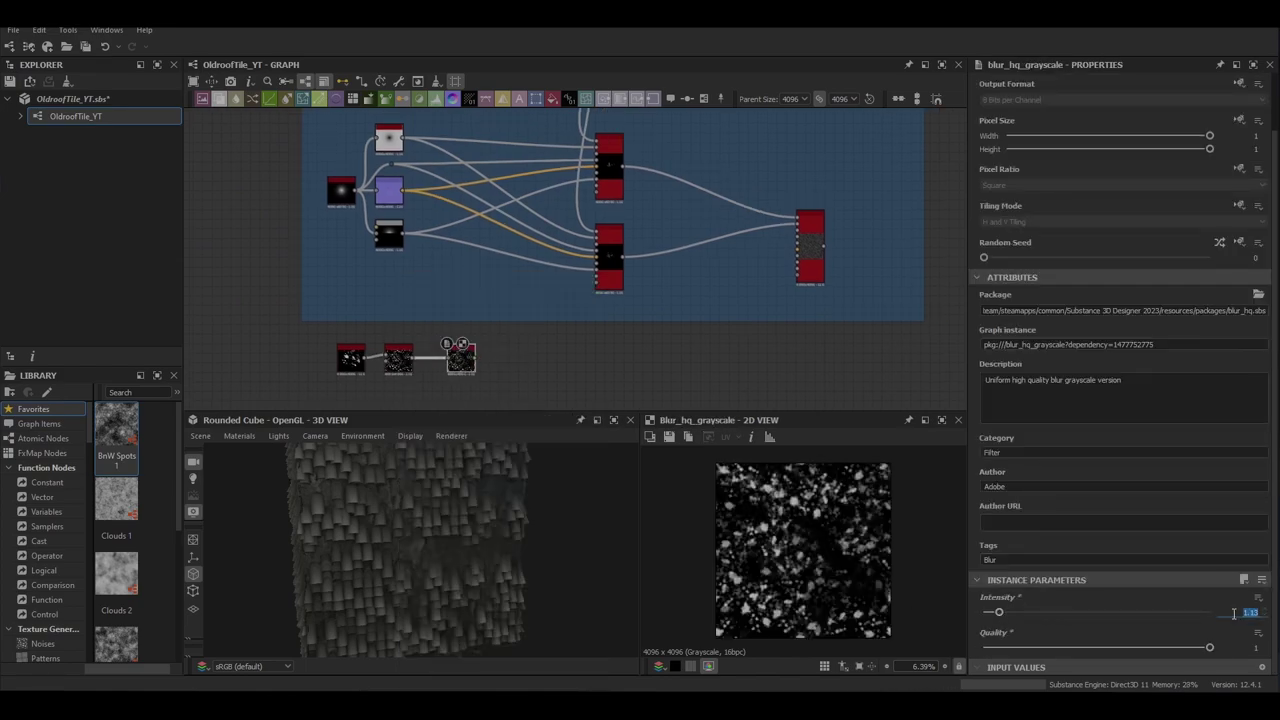
Add a Blend node fed by the Blur HQ Grayscale
left_click_drag(458, 366, 552, 363)
key("space")
type("blend")
key("Return")
Add a Grunge Map 007 node near the new Blend
left_click(474, 284)
key("space")
type("grunge")
left_click(541, 664)
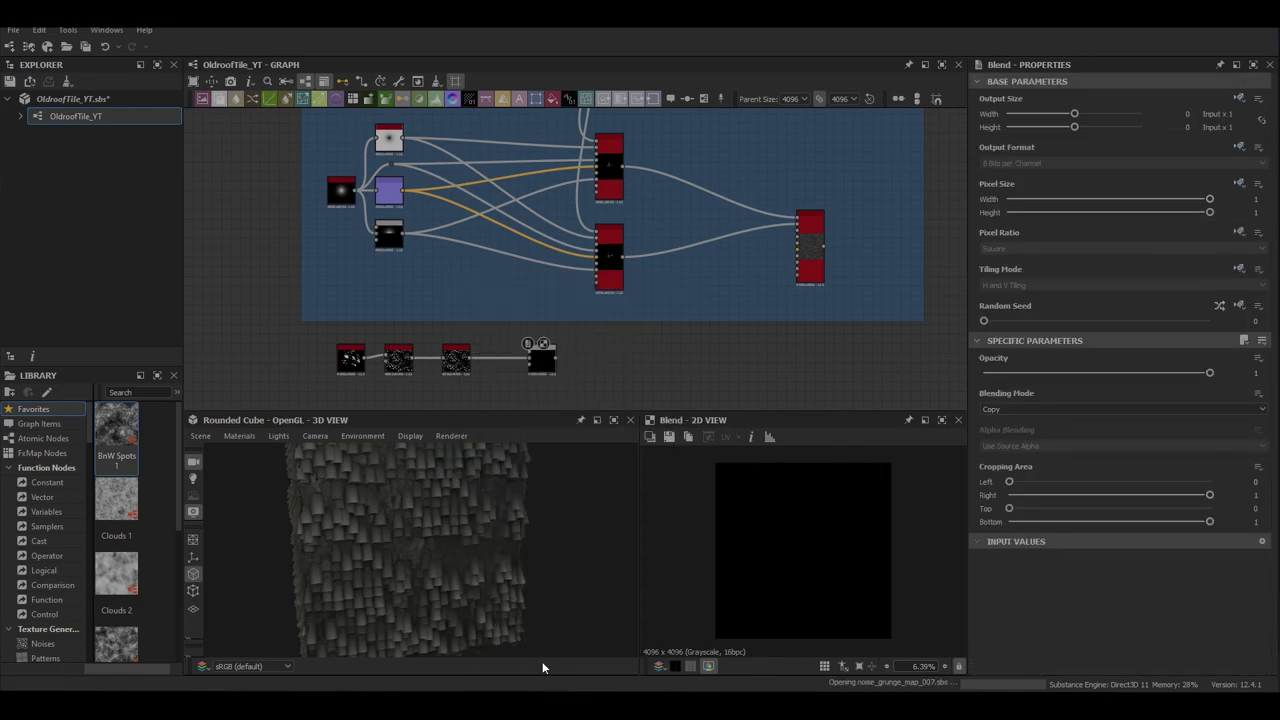
Connect the Grunge Map 007 to the Blend after the Blur HQ Grayscale and set its blending mode to Subtract
left_click_drag(490, 301, 539, 351)
double_click(540, 356)
left_click(1036, 409)
left_click(1033, 431)
left_click(1020, 409)
left_click(1015, 430)
scroll(804, 540, "up", 3)
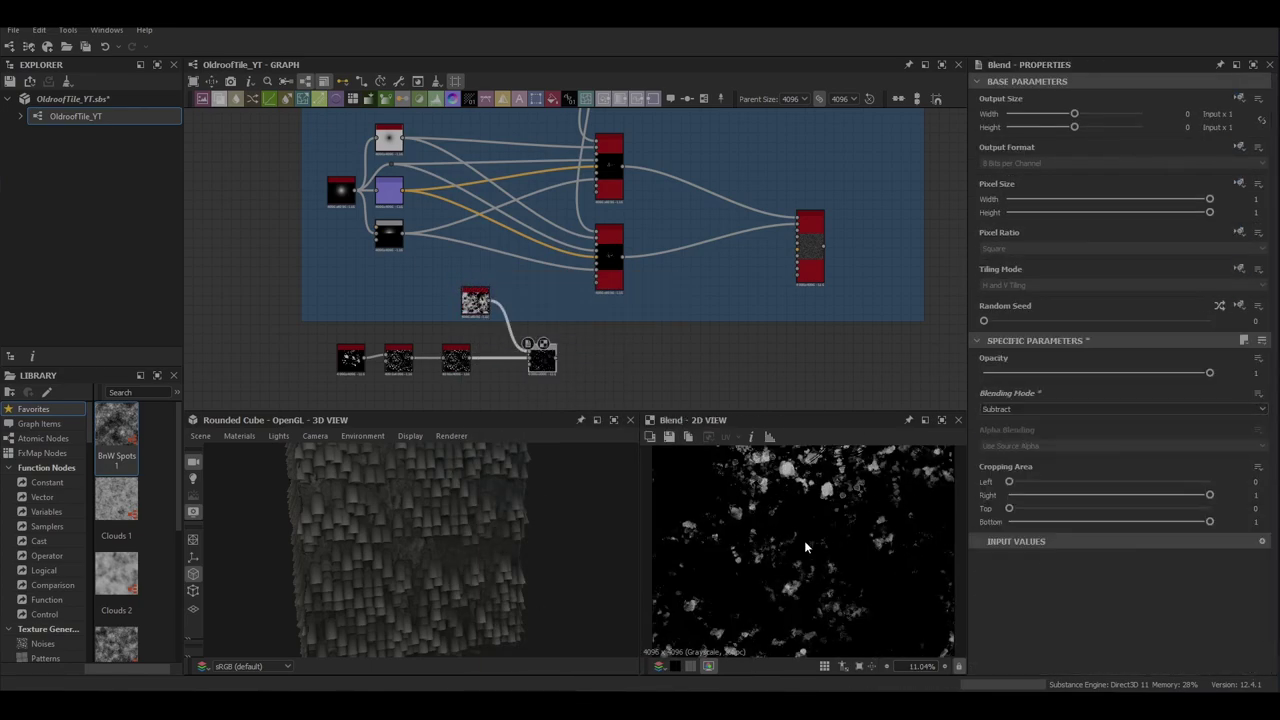
Move the Grunge Map 007 closer to its chain and connect the Subtract Blend to the Tile Sampler's mask map input
middle_click_drag(507, 343, 455, 321)
left_click_drag(424, 280, 405, 304)
left_click_drag(490, 336, 745, 240)
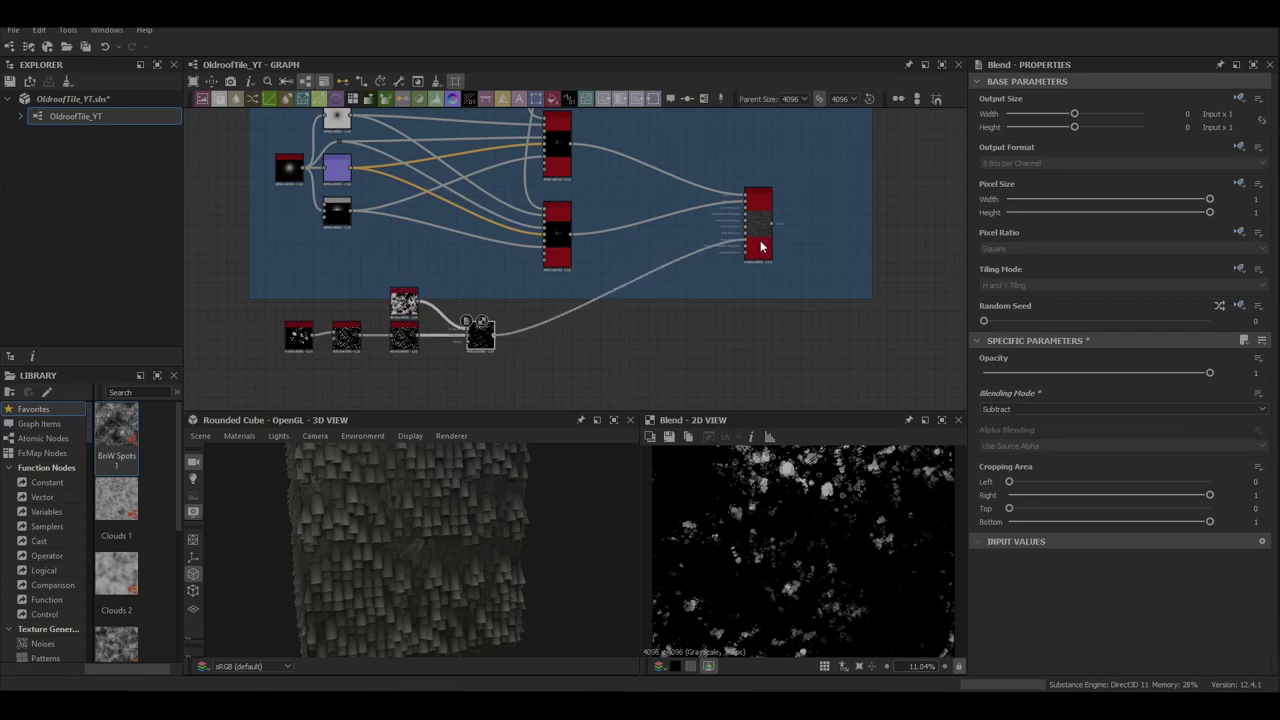
Raise the Tile Sampler's Mask Map Threshold so only scattered moss clumps remain
left_click(765, 242)
double_click(765, 242)
scroll(765, 242, "up", 5)
middle_click_drag(765, 242, 619, 343)
scroll(1118, 530, "down", 20)
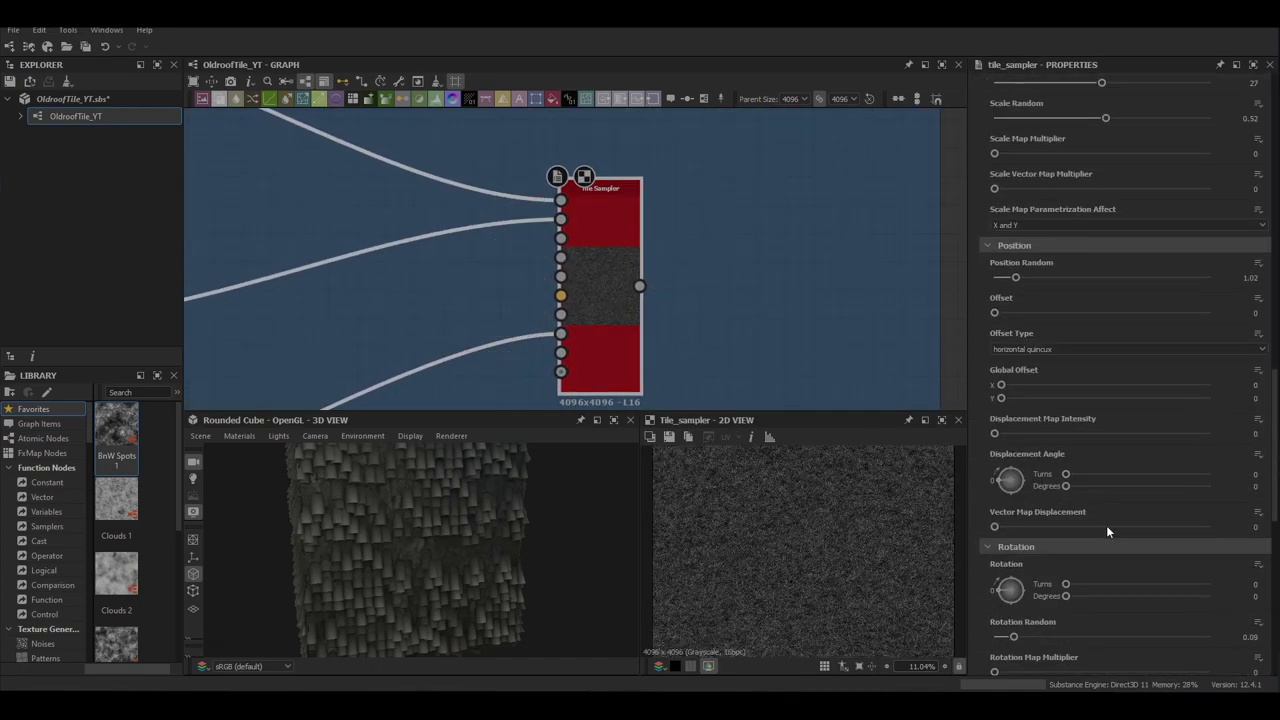
scroll(1114, 500, "down", 5)
left_click_drag(995, 399, 1123, 399)
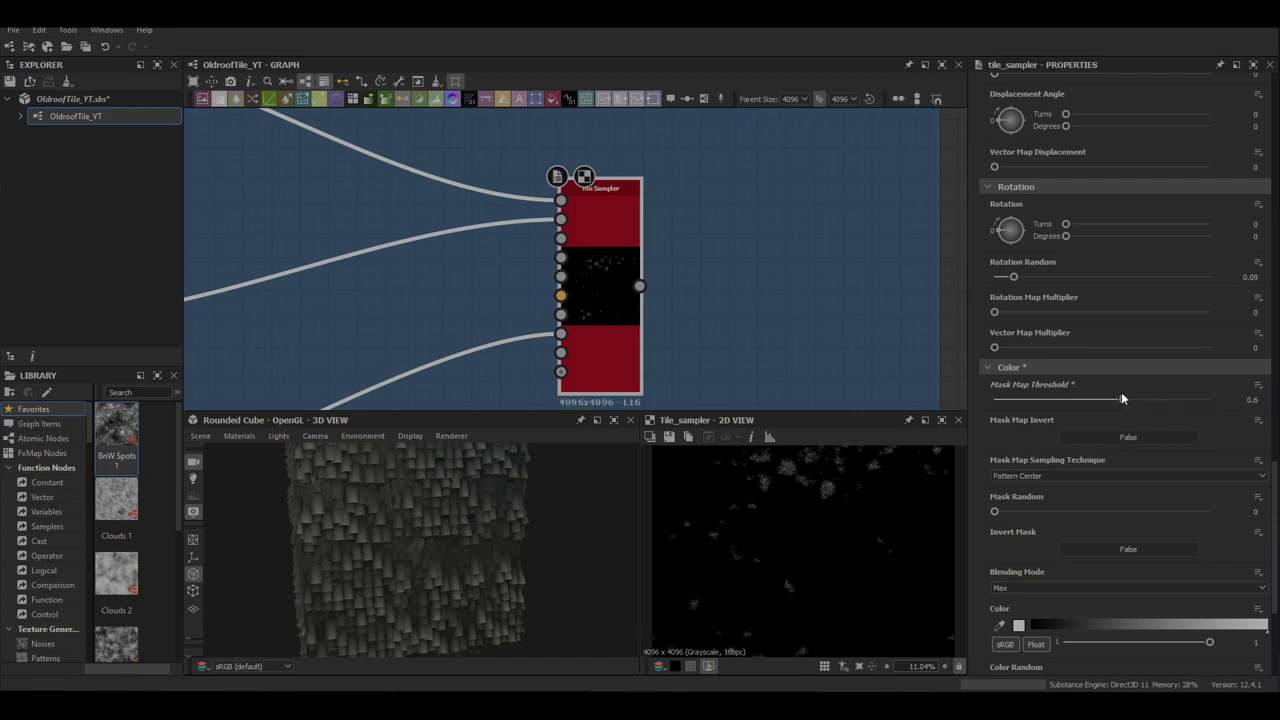
left_click(1101, 398)
Add a Transformation 2D node after the Tile Sampler
scroll(450, 312, "down", 5)
middle_click_drag(545, 308, 461, 304)
scroll(385, 316, "up", 4)
key("space")
left_click(452, 299)
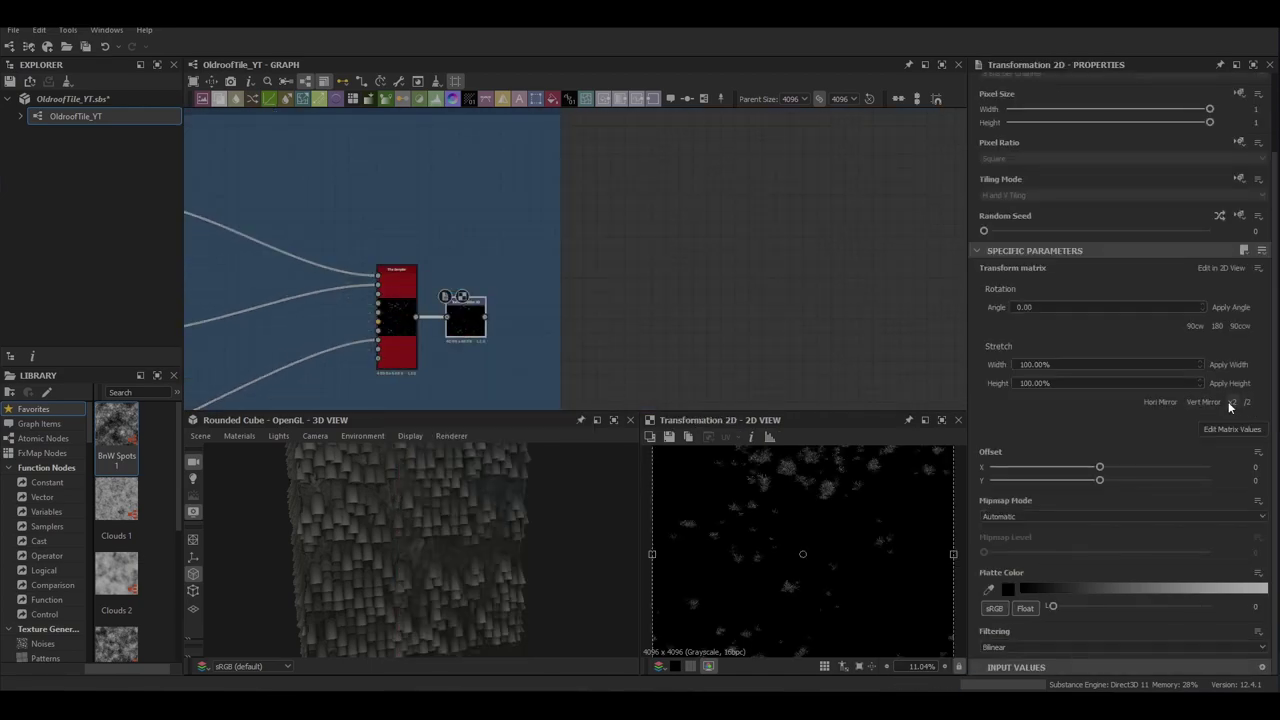
Scale the Transformation 2D down by half so the moss pattern repeats
left_click(1232, 402)
scroll(816, 531, "down", 5)
left_click(1246, 402)
left_click(1246, 402)
left_click(1233, 402)
left_click(1246, 402)
scroll(783, 562, "up", 3)
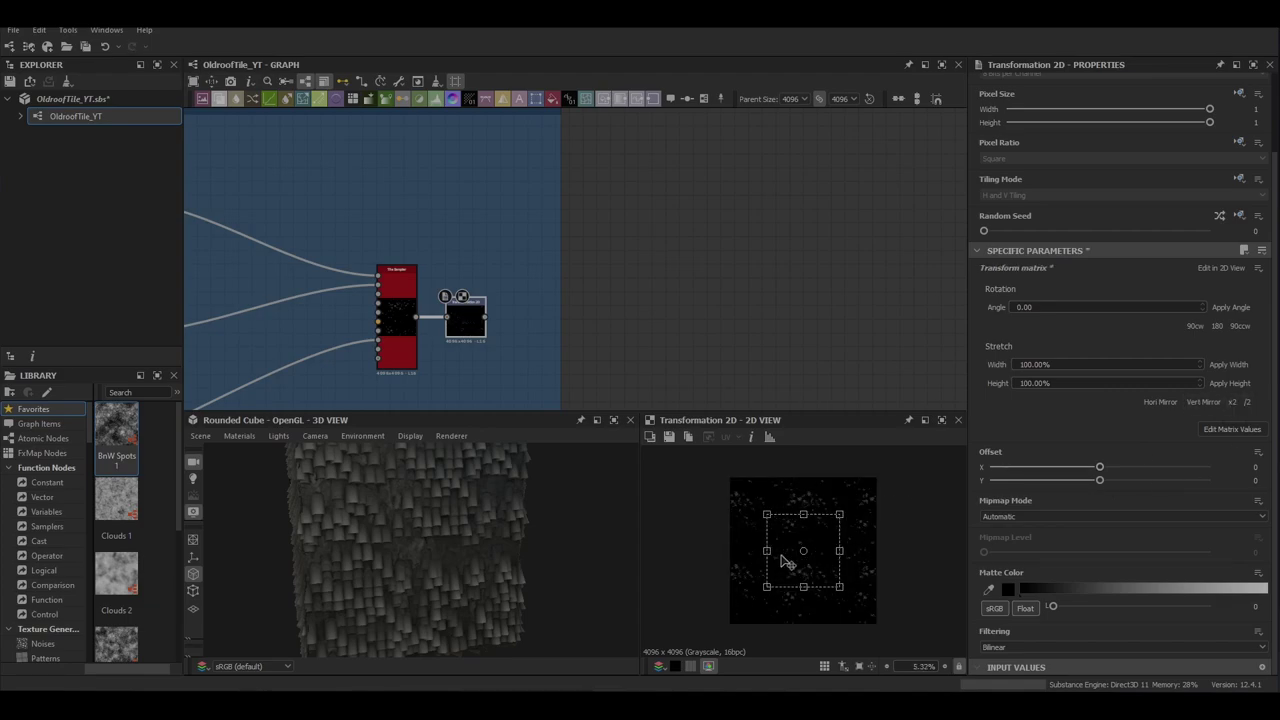
Add a BnW Spots noise node in the empty space above the blue moss frame
left_click(449, 318)
scroll(449, 318, "down", 4)
middle_click_drag(449, 318, 628, 307)
left_click(506, 209)
middle_click_drag(576, 160, 452, 272)
key("space")
type("bnw")
key("Return")
key("space")
type("bnw")
key("Down")
key("Down")
key("Return")
Add a Highpass Grayscale after the BnW Spots node and preview its output
key("space")
type("high")
key("Return")
double_click(528, 239)
scroll(1110, 450, "down", 3)
double_click(561, 238)
scroll(820, 612, "up", 4)
middle_click_drag(592, 257, 413, 214)
double_click(350, 194)
double_click(382, 196)
Extend the noise chain with a Histogram Range and a Slope Blur Grayscale, wiring the range into both slope blur inputs
key("space")
type("his")
key("Return")
key("space")
type("slo")
key("Return")
scroll(415, 196, "up", 3)
left_click_drag(444, 185, 470, 192)
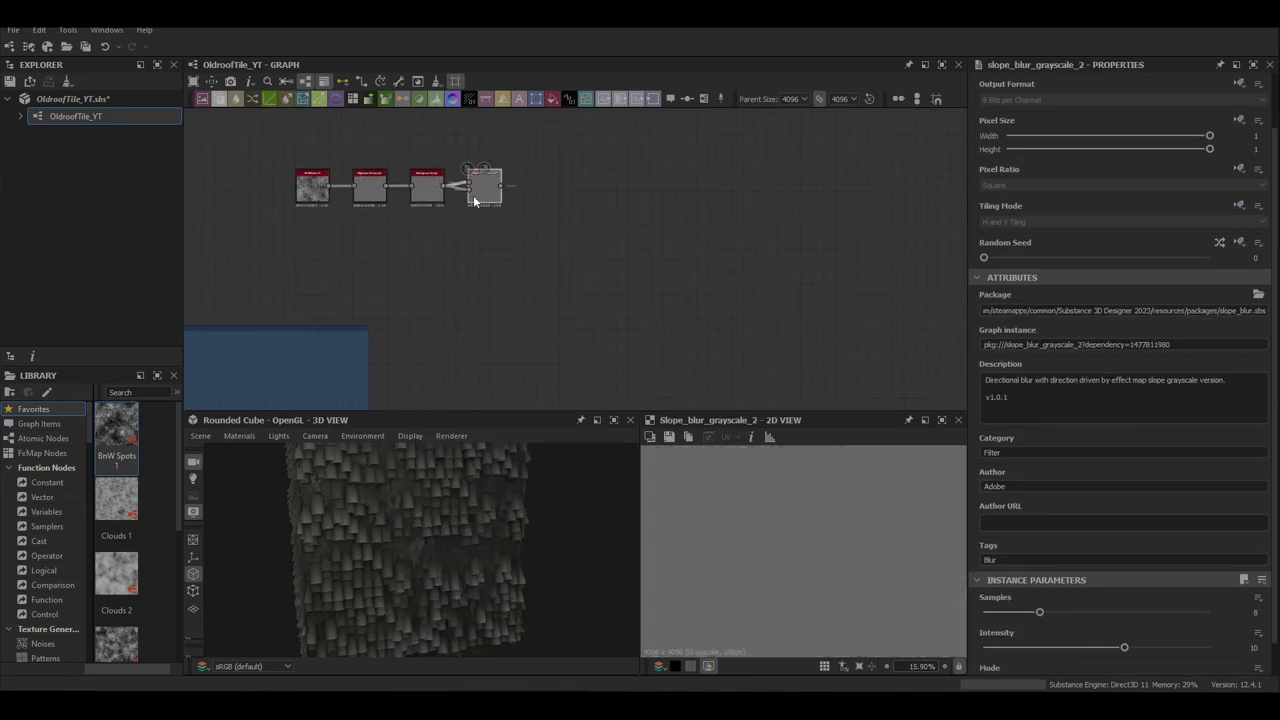
Duplicate the Slope Blur Grayscale and leave the copy unconnected beside the chain
key("ctrl+d")
left_click_drag(573, 260, 522, 204)
key("Delete")
Set the first Slope Blur Grayscale to 32 samples with an intensity of about 0.42
double_click(485, 188)
scroll(1038, 481, "down", 3)
left_click_drag(1040, 576, 1188, 576)
left_click_drag(1125, 611, 991, 621)
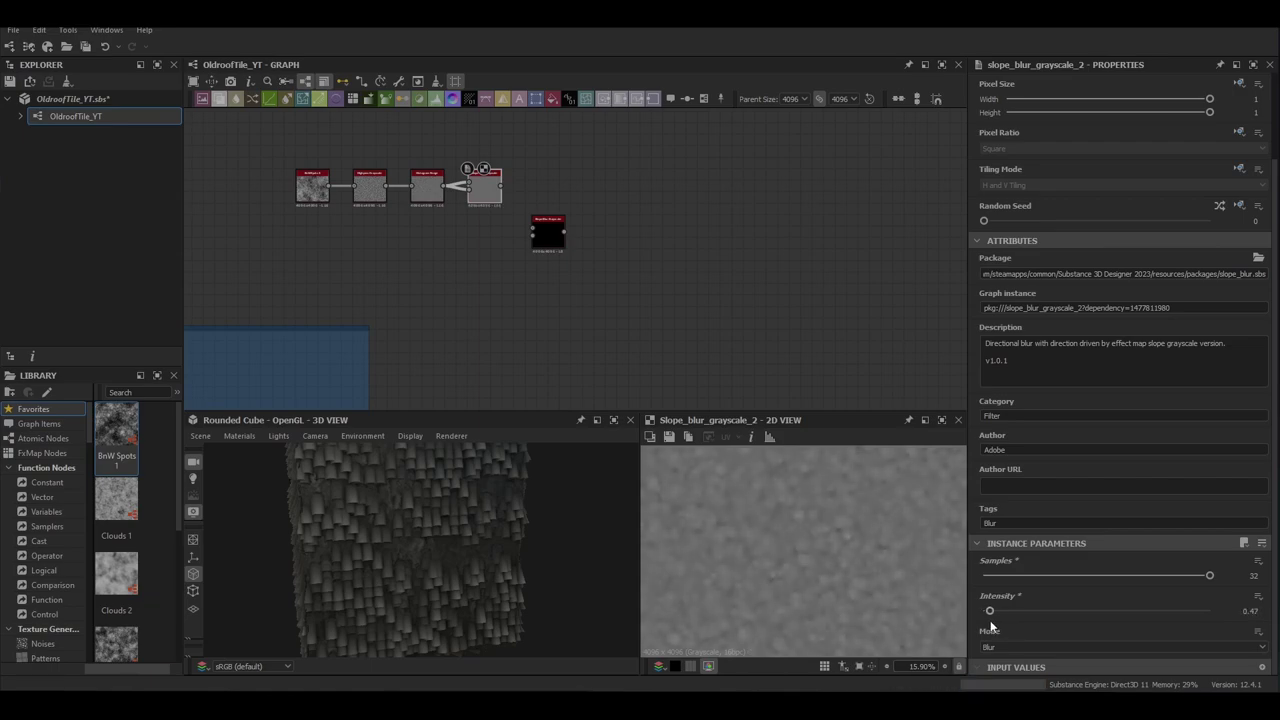
Add a Blur HQ Grayscale to the noise chain with Intensity about 1.13 and Quality 1
key("space")
type("blur")
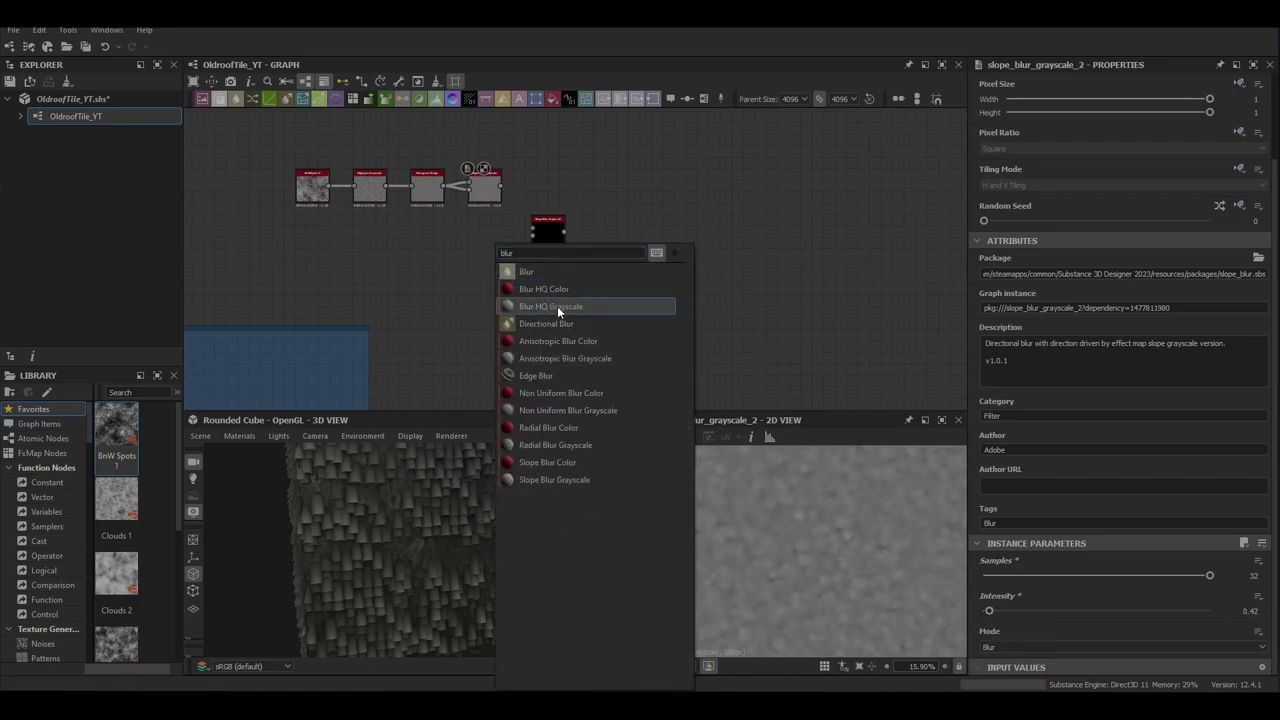
left_click(557, 306)
left_click_drag(1018, 612, 996, 615)
left_click_drag(984, 648, 1263, 651)
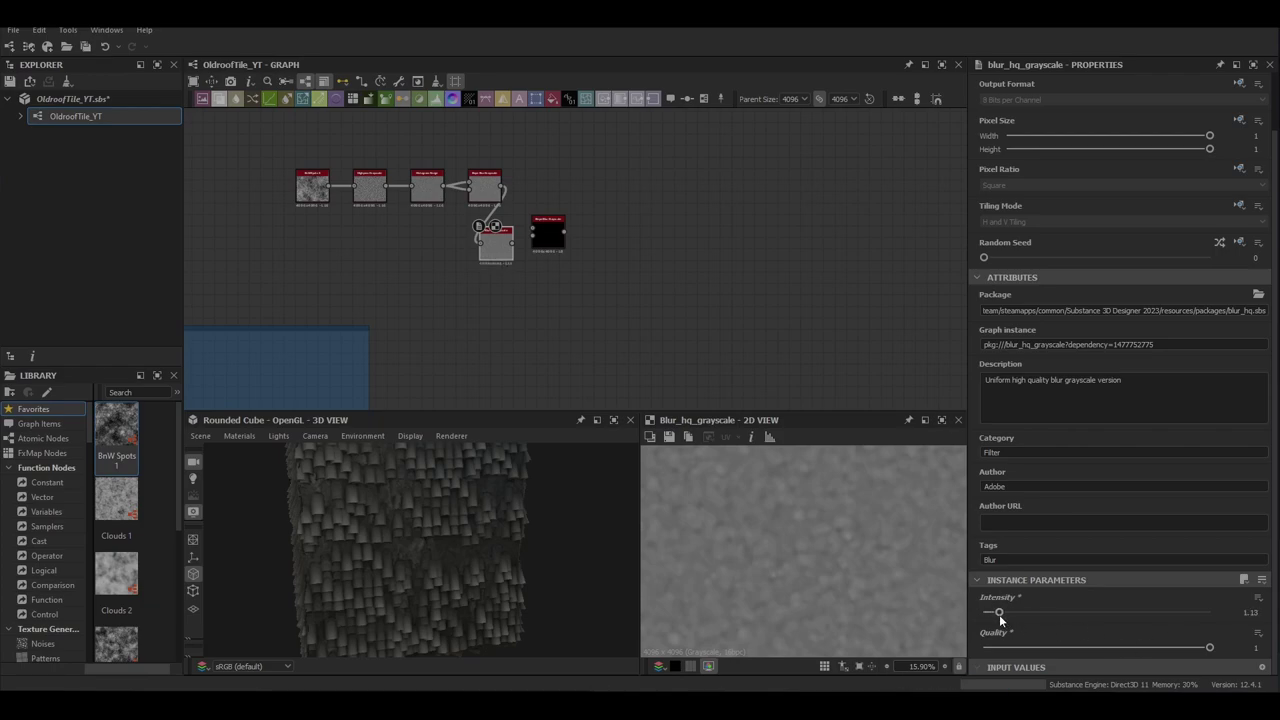
Connect the Blur HQ Grayscale to both inputs of the duplicated Slope Blur Grayscale
scroll(538, 228, "up", 4)
left_click_drag(576, 250, 608, 272)
left_click_drag(568, 256, 500, 266)
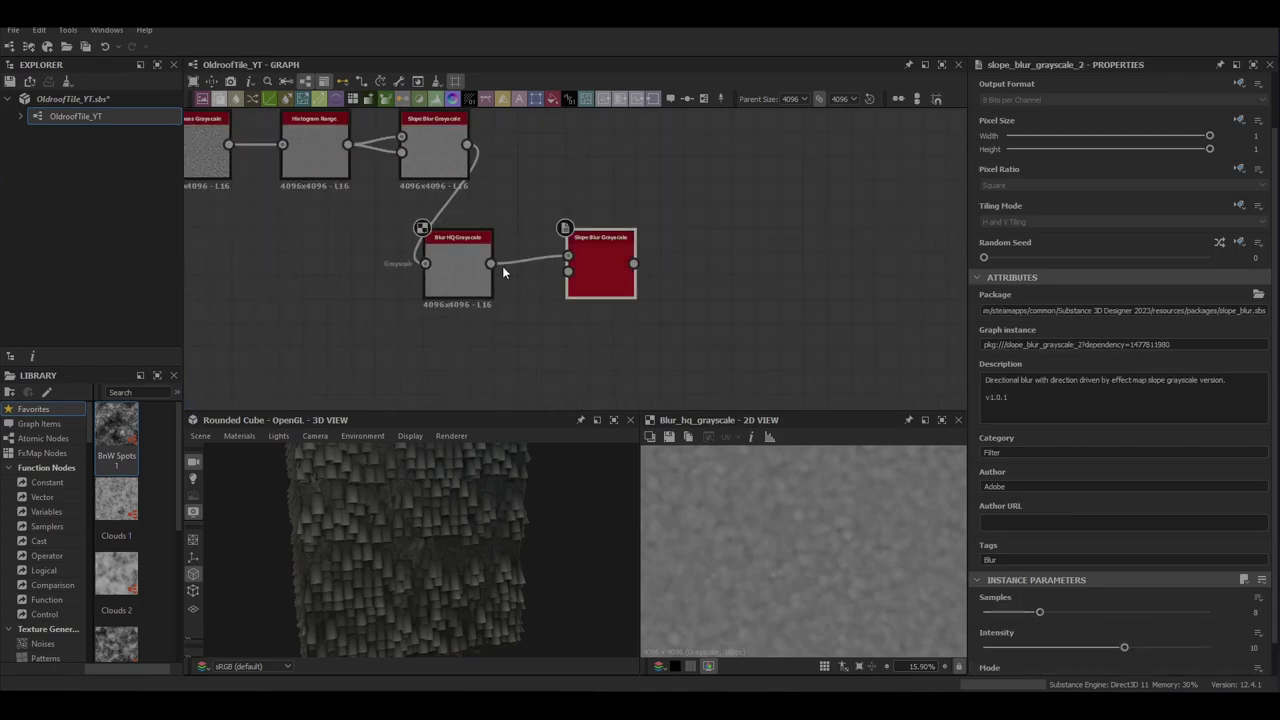
Set the duplicated Slope Blur Grayscale to 32 samples with an intensity of about 5.79
double_click(583, 284)
left_click_drag(1038, 613, 1212, 614)
left_click_drag(1124, 648, 1062, 648)
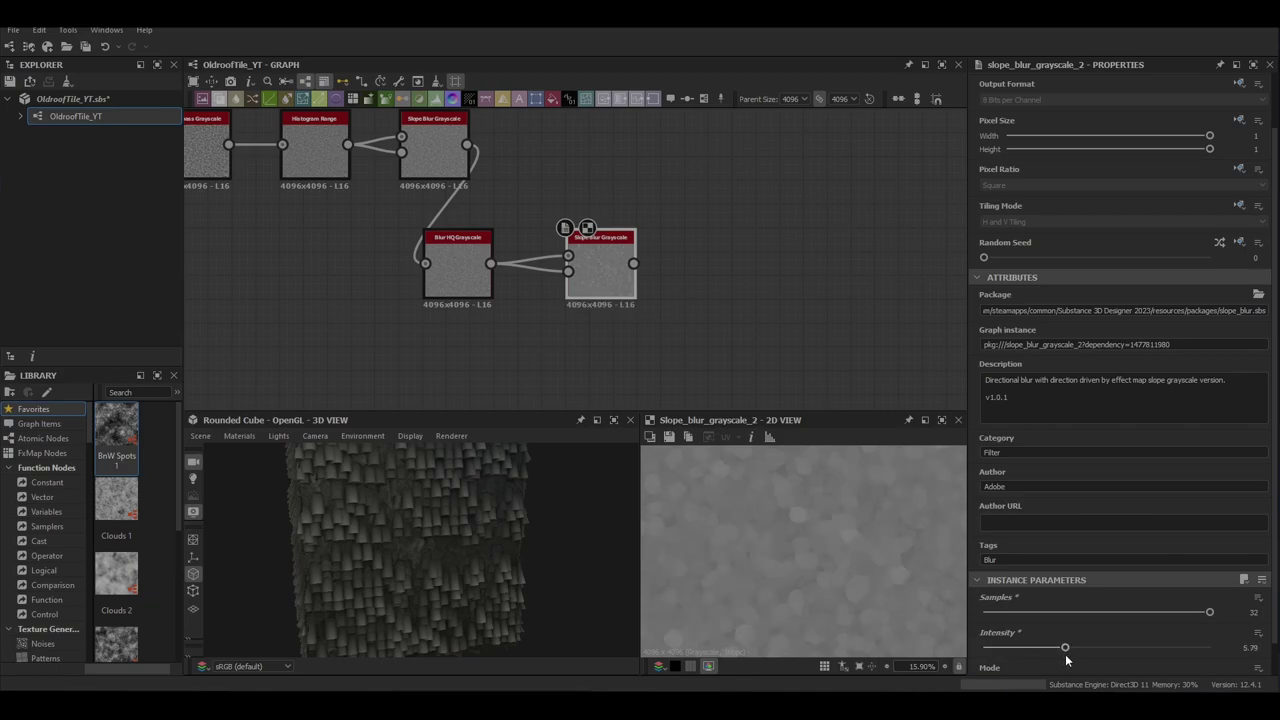
left_click_drag(1064, 650, 1062, 650)
left_click(1260, 636)
Feed the Blur HQ Grayscale from the Histogram Range and combine both Slope Blur Grayscale outputs in a Blend node
scroll(803, 606, "up", 1)
middle_click_drag(634, 275, 722, 361)
left_click_drag(522, 231, 617, 207)
left_click_drag(435, 231, 514, 350)
double_click(546, 356)
left_click(702, 371)
left_click(622, 197)
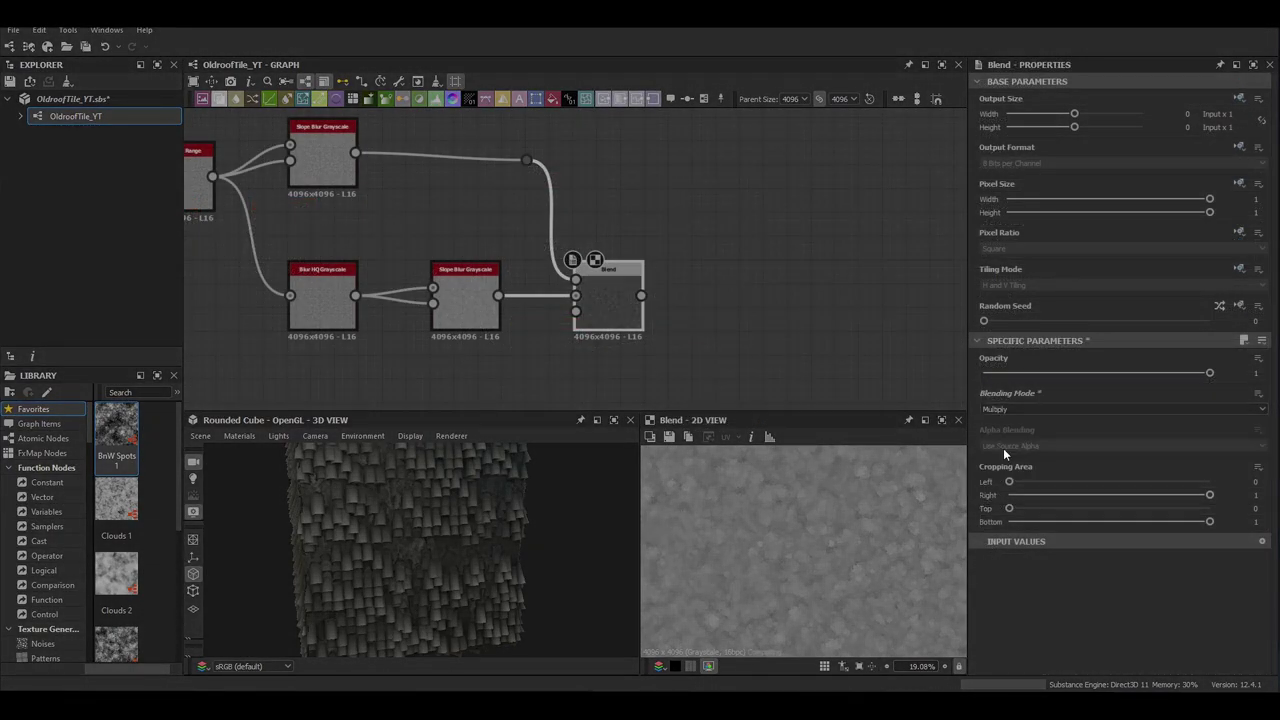
Set the noise Blend's mode to Add Sub and its opacity to about 0.44
left_click(1023, 408)
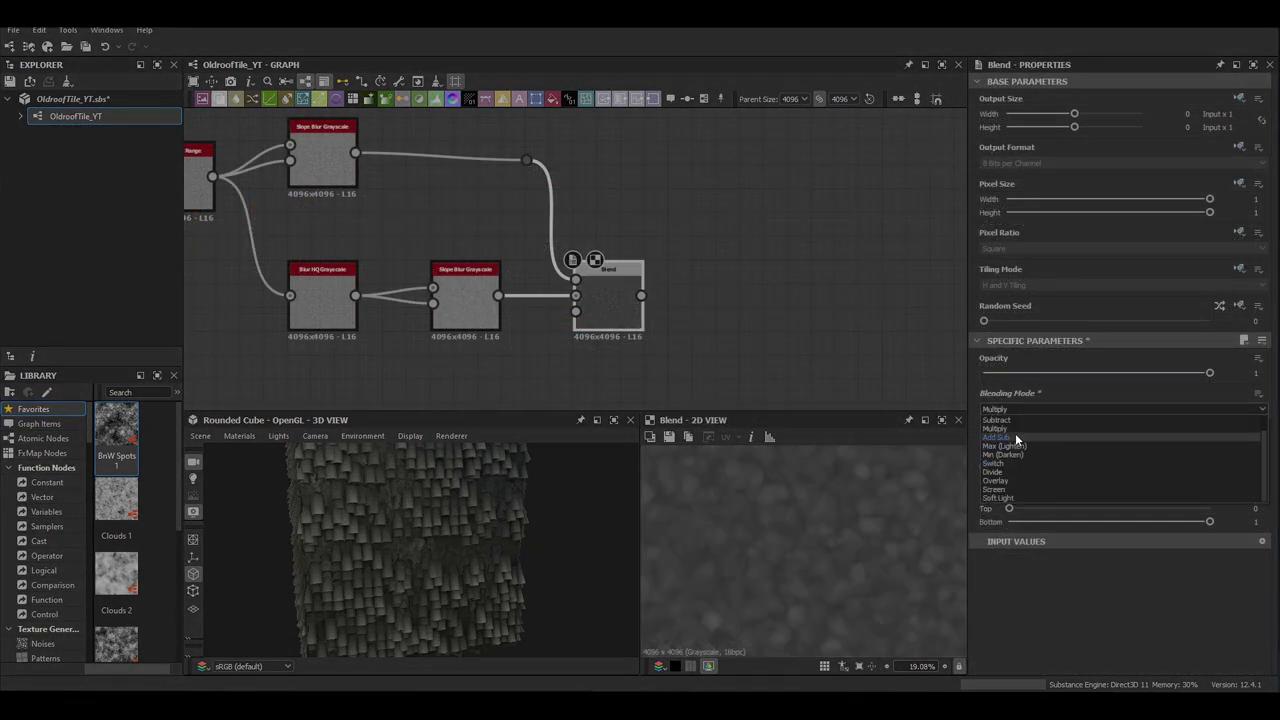
left_click(1015, 437)
scroll(800, 540, "down", 3)
middle_click_drag(606, 307, 486, 313)
left_click_drag(486, 313, 509, 307)
left_click_drag(1051, 372, 1083, 371)
scroll(868, 542, "down", 2)
scroll(799, 546, "up", 9)
scroll(590, 185, "down", 8)
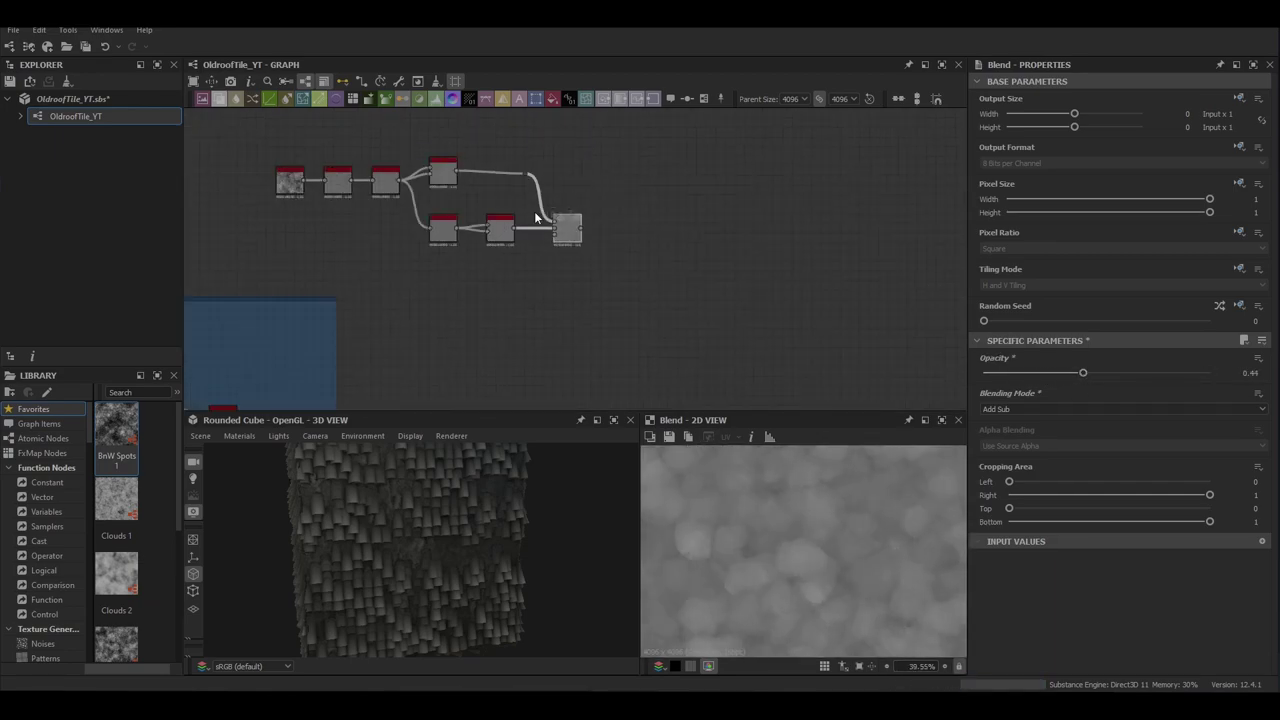
Add a Blend beside the moss frame, with the noise Blend as foreground, the scaled moss as background, and a mask on the opacity input
middle_click_drag(588, 287, 634, 220)
left_click(634, 222)
key("b")
left_click_drag(632, 140, 625, 236)
left_click_drag(632, 143, 620, 250)
key("ctrl+z")
left_click_drag(460, 263, 606, 263)
left_click_drag(270, 329, 597, 263)
scroll(604, 264, "up", 5)
Set the masked moss Blend's mode to Add Sub and compare the thorn clumps against zero opacity
left_click(1036, 409)
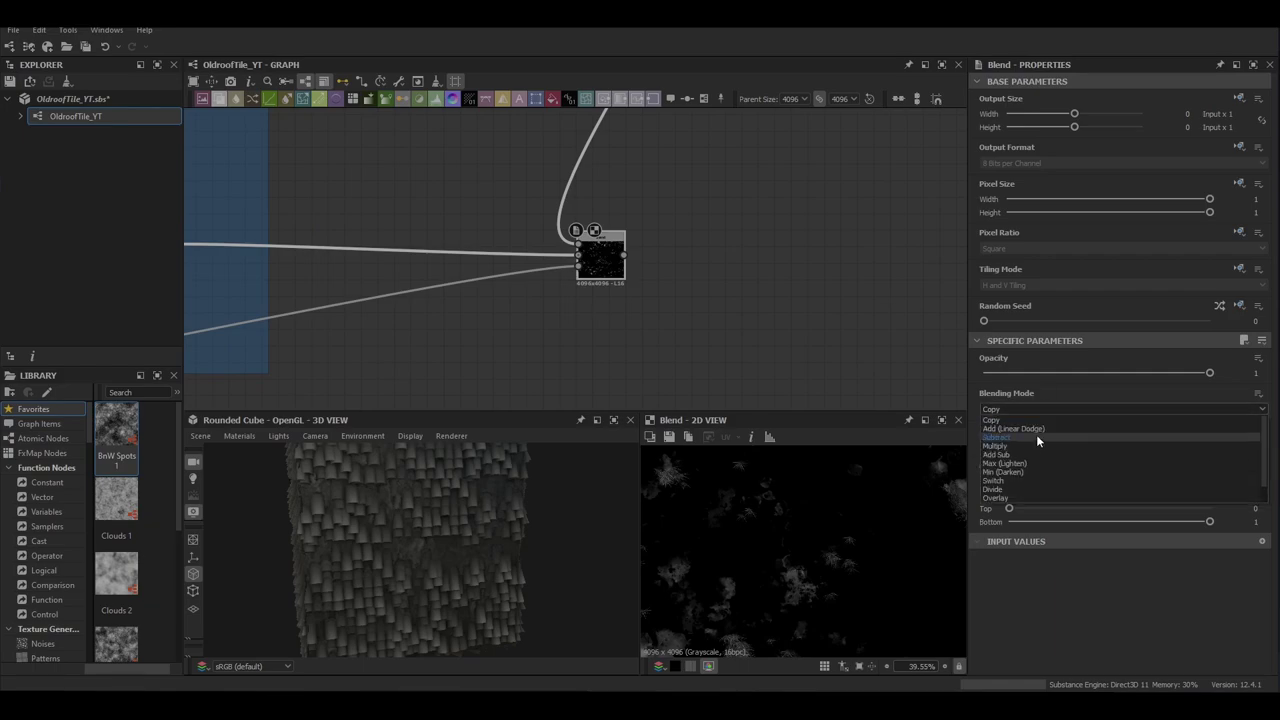
left_click(996, 454)
scroll(584, 269, "up", 3)
scroll(743, 514, "up", 5)
middle_click_drag(827, 582, 968, 644)
scroll(830, 590, "up", 2)
middle_click_drag(850, 610, 858, 545)
scroll(850, 540, "down", 3)
left_click_drag(1118, 373, 971, 391)
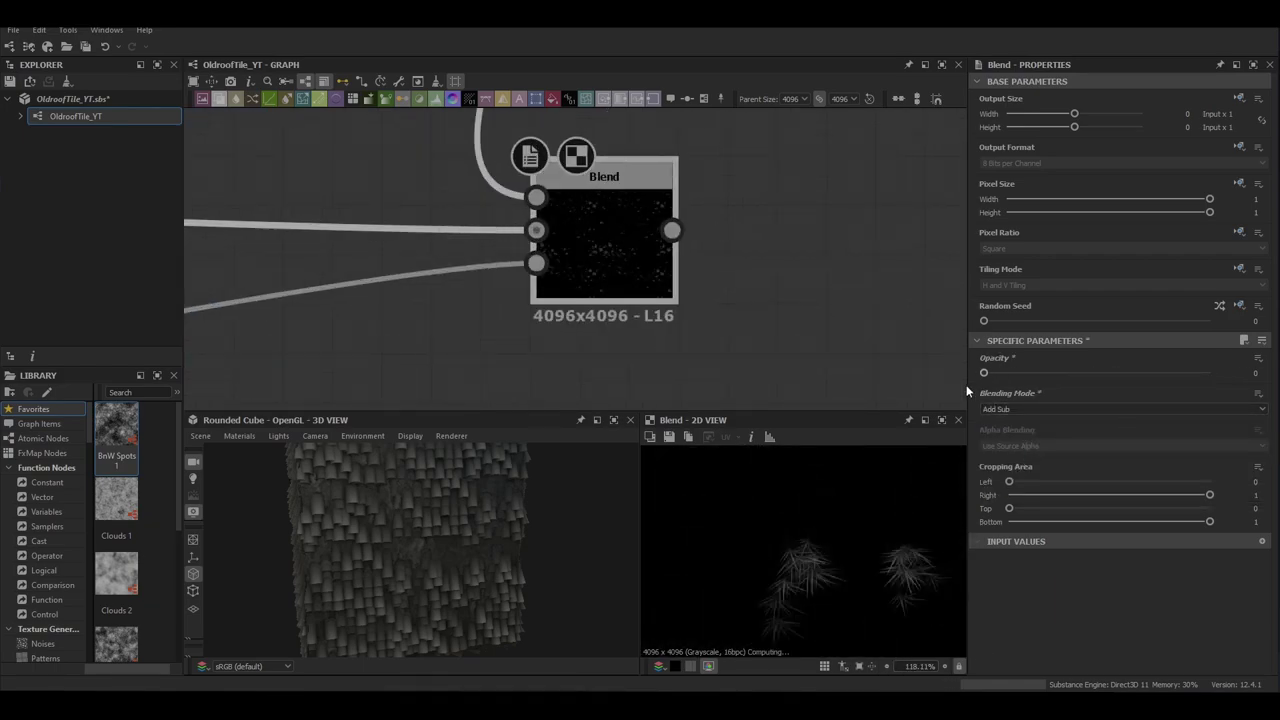
key("ctrl+z")
Add another BnW Spots node in empty space to start a second noise chain
scroll(729, 546, "down", 11)
scroll(654, 300, "down", 8)
middle_click_drag(654, 300, 449, 323)
scroll(443, 298, "down", 6)
left_click_drag(469, 234, 385, 219)
left_click(470, 230)
scroll(480, 232, "up", 2)
key("space")
type("bnw")
key("Down")
key("Return")
Add a Slope Blur Grayscale after the new BnW Spots node and feed both of its inputs from the noise
scroll(425, 249, "up", 4)
key("space")
type("slo")
key("Return")
scroll(413, 187, "up", 3)
left_click_drag(417, 178, 455, 184)
Set the new Slope Blur Grayscale to 2 samples with an intensity of 1
scroll(1053, 560, "down", 3)
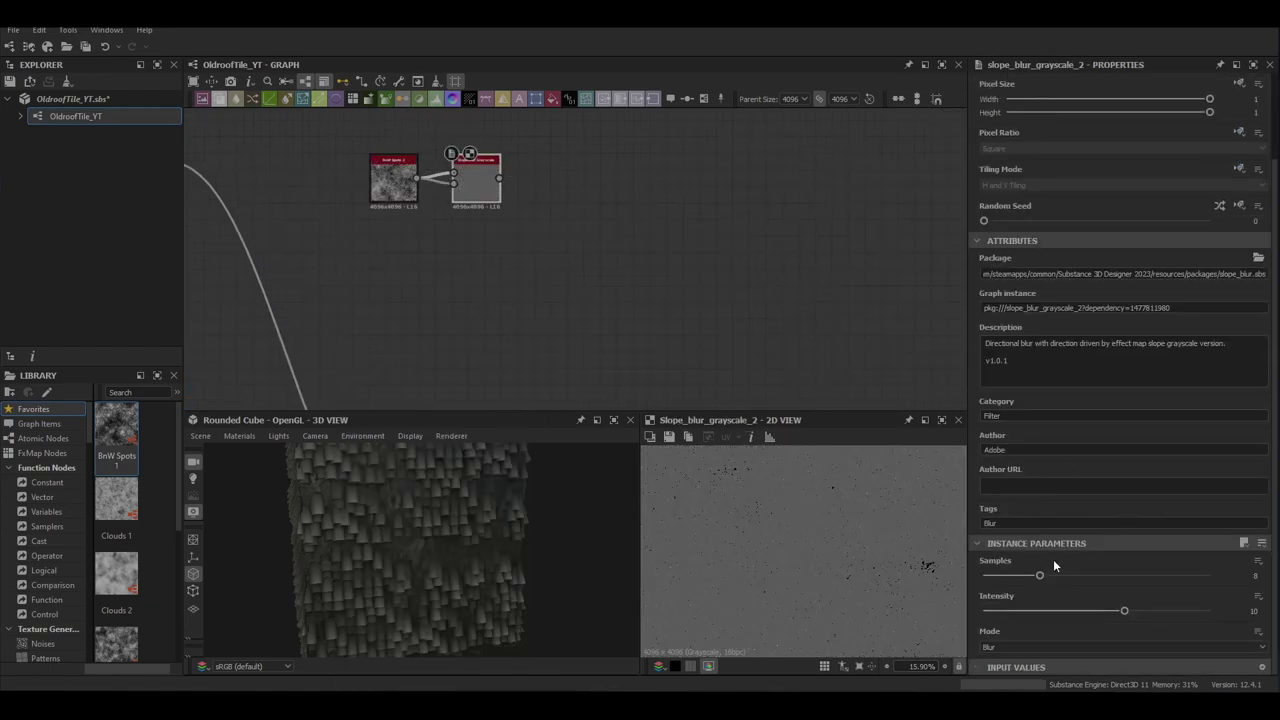
key("Return")
double_click(1254, 611)
type("1")
key("Return")
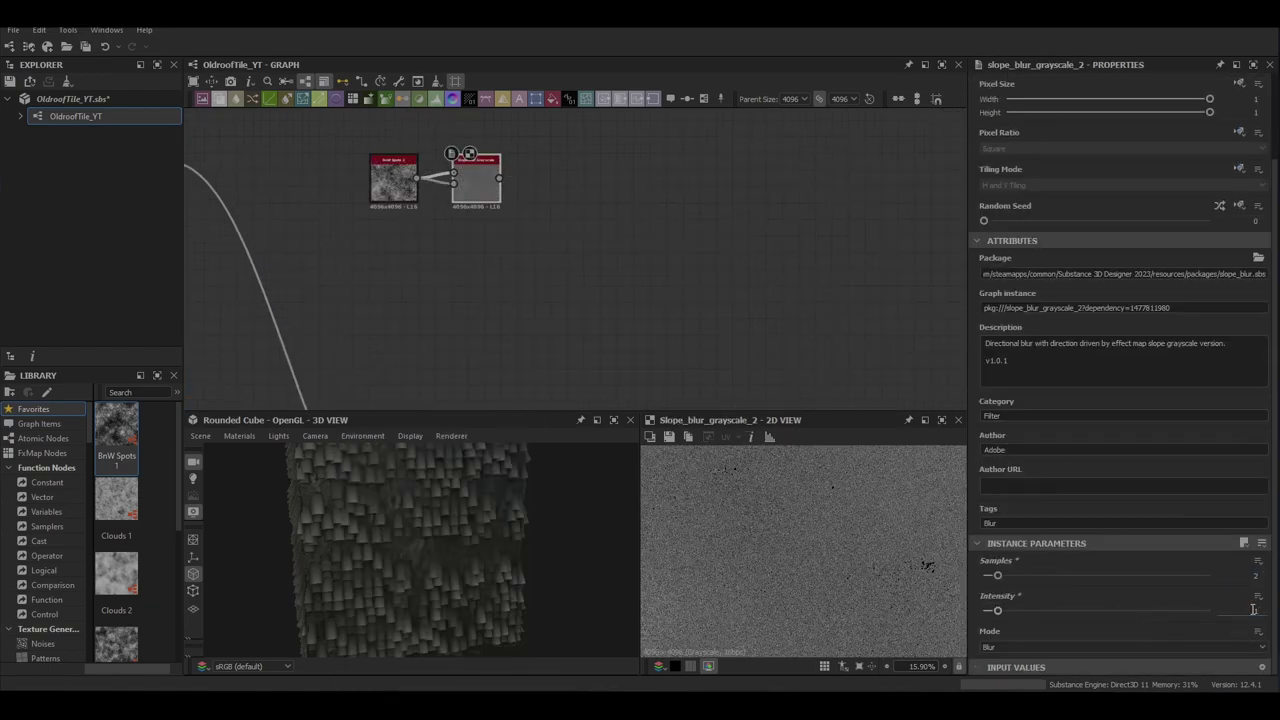
Chain a second Slope Blur Grayscale, feeding both of its inputs from the first one
scroll(736, 543, "up", 11)
scroll(736, 540, "down", 5)
key("space")
type("slo")
left_click(520, 192)
left_click_drag(500, 178, 538, 184)
Lower the second Slope Blur Grayscale's intensity to near zero and check the noise detail
left_click_drag(1124, 580, 985, 613)
left_click(1021, 645)
left_click(1022, 645)
left_click(1255, 612)
type("0")
key("Return")
scroll(806, 563, "up", 4)
scroll(827, 550, "down", 4)
middle_click_drag(829, 552, 868, 632)
scroll(833, 544, "down", 2)
Add a Blend after the second Slope Blur Grayscale and connect that blur to its foreground and background inputs
key("space")
left_click(606, 240)
left_click_drag(632, 184, 674, 208)
left_click_drag(582, 178, 661, 202)
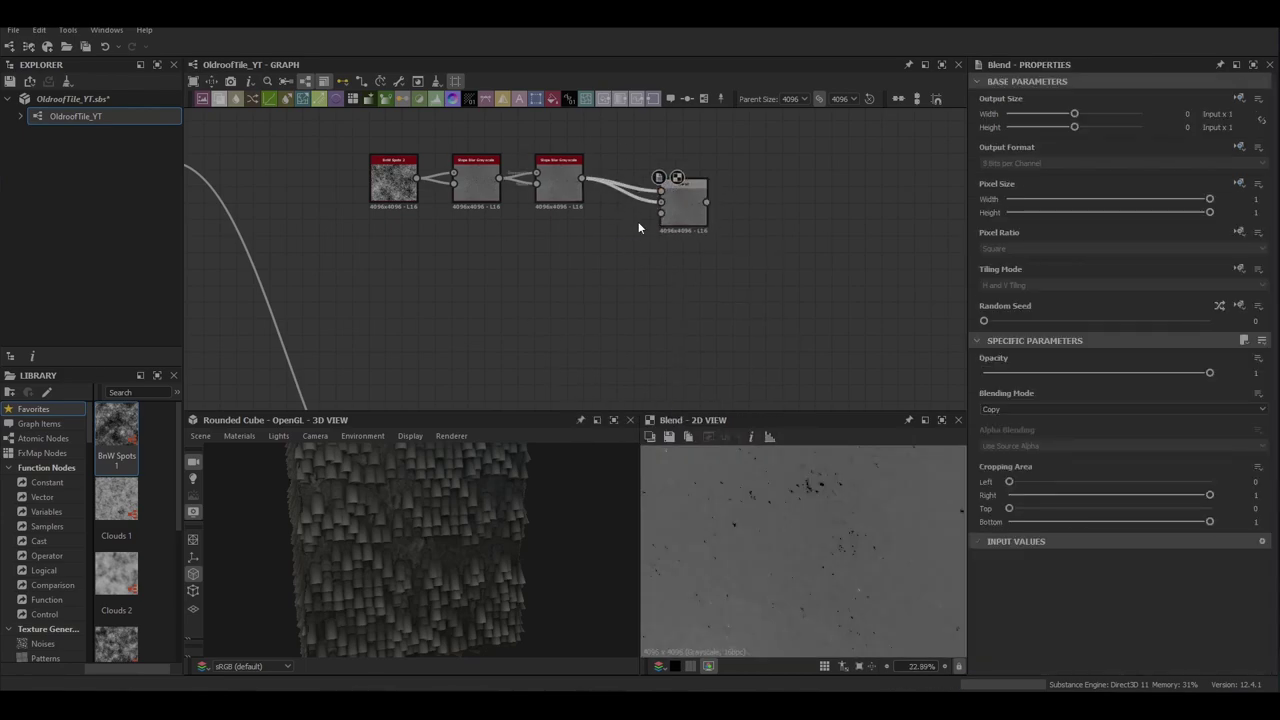
Add a Levels node fed by BnW Spots 1 and connect it to the Blend's background input
key("space")
type("l")
key("Return")
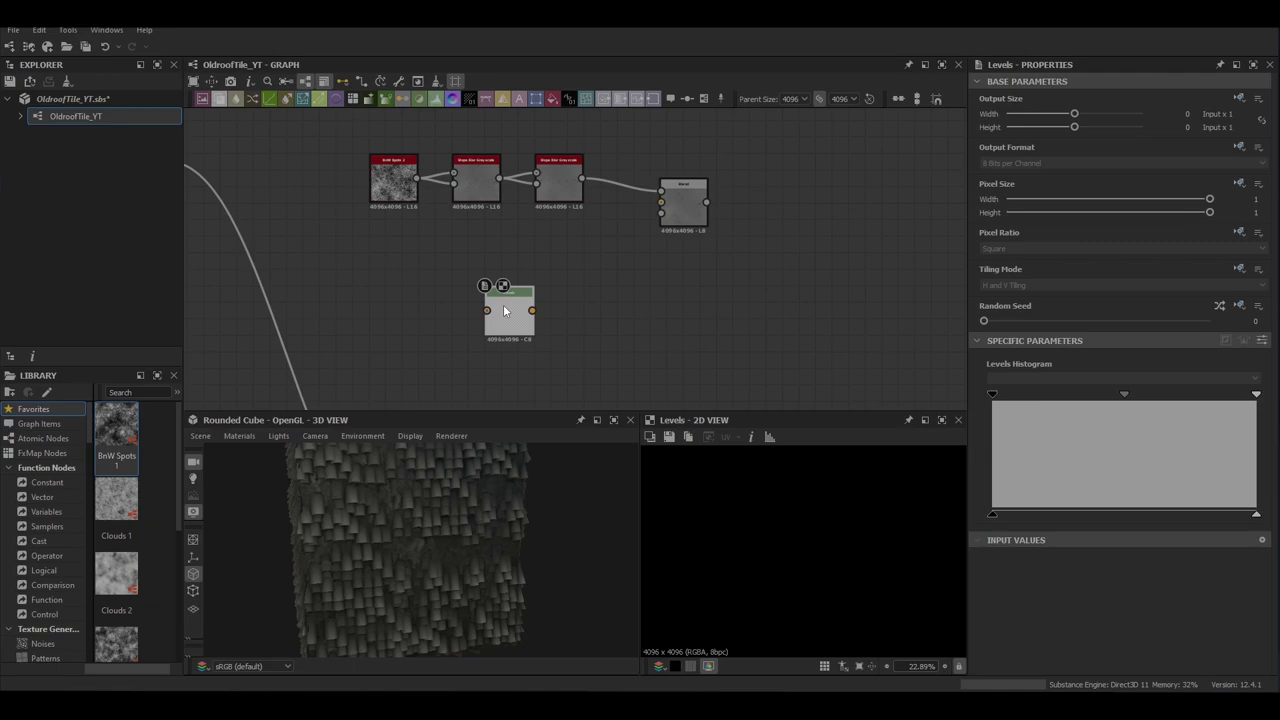
left_click_drag(417, 178, 661, 202)
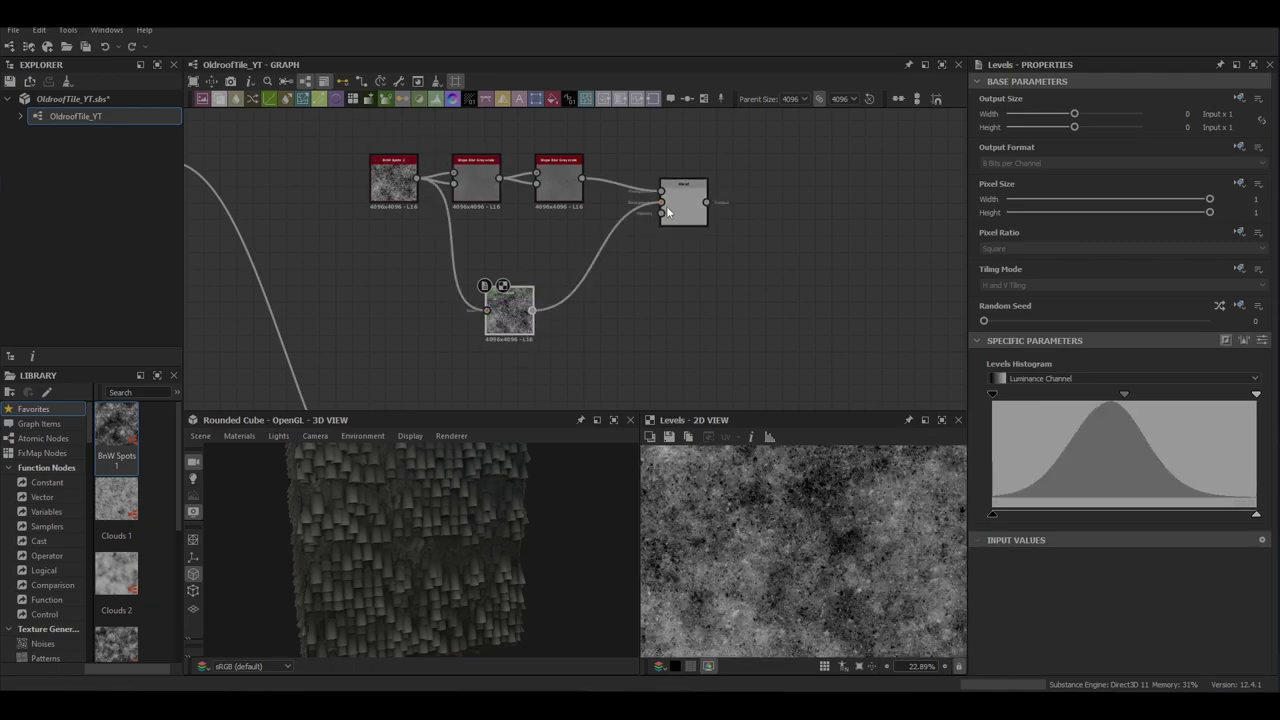
double_click(681, 206)
left_click(517, 314)
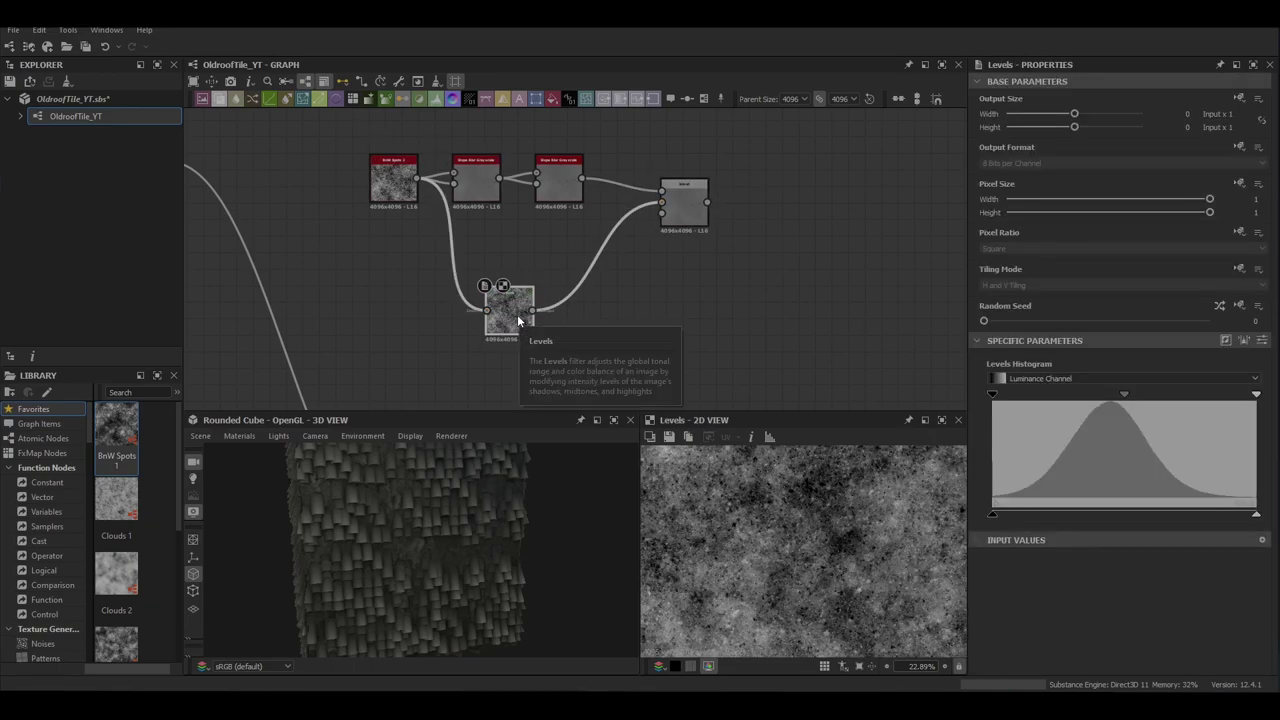
Darken the Levels midtones, route it into the Blend's opacity input, and connect BnW Spots 1 to the background
left_click_drag(1124, 395, 1157, 397)
double_click(687, 215)
left_click_drag(533, 310, 662, 213)
left_click_drag(417, 178, 662, 202)
left_click_drag(1028, 374, 1265, 384)
Add a Slope Blur Grayscale after the Blend, feed both of its inputs from it, and set 2 samples and intensity 1.18
middle_click_drag(728, 177, 398, 218)
key("space")
type("slo")
key("Down")
key("Return")
left_click_drag(308, 294, 441, 208)
left_click_drag(377, 243, 421, 209)
scroll(1203, 497, "down", 2)
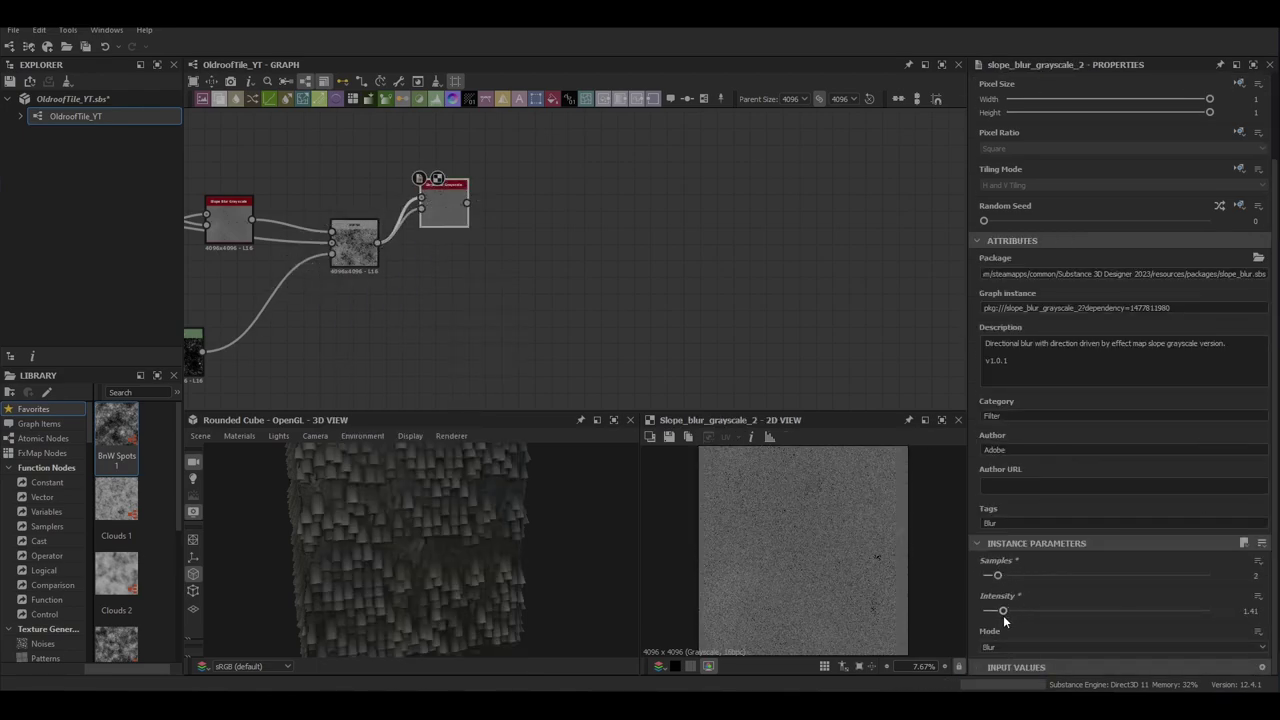
left_click_drag(1001, 618, 1000, 618)
scroll(774, 558, "up", 10)
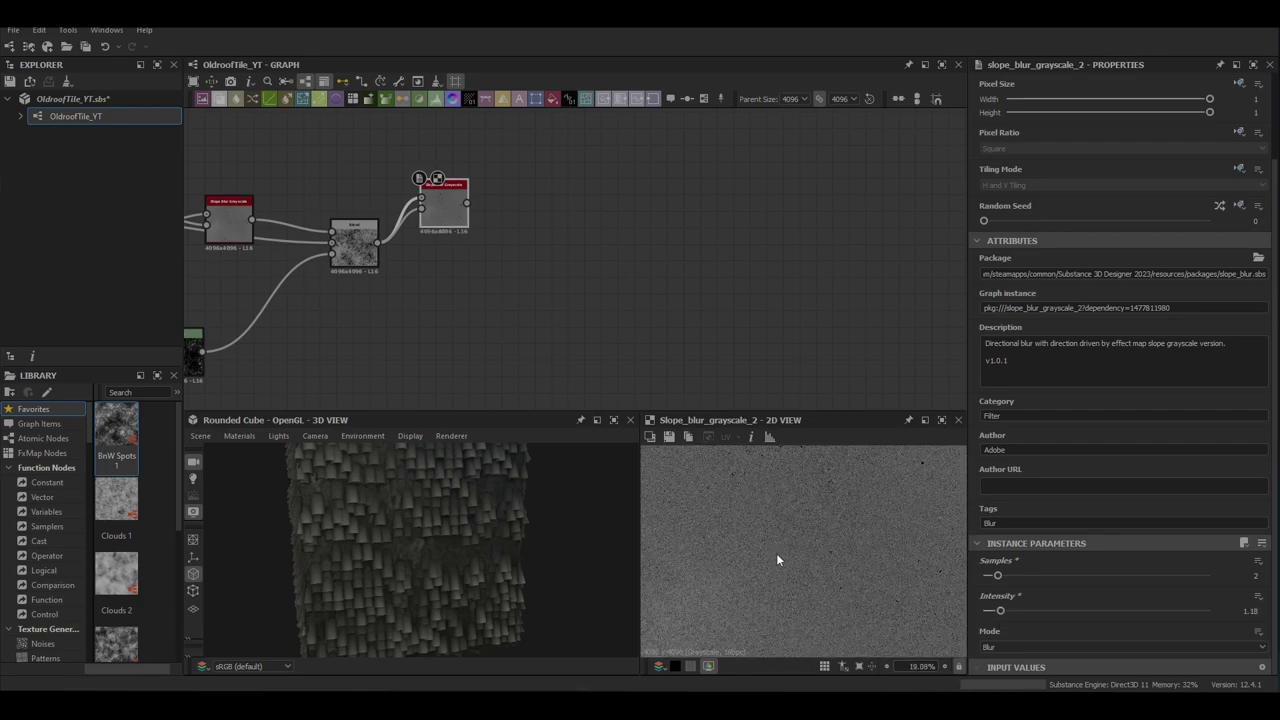
Duplicate that Slope Blur Grayscale, chain the copy after it, and set 18 samples and intensity 0.07
key("ctrl+d")
left_click_drag(459, 211, 517, 219)
double_click(517, 219)
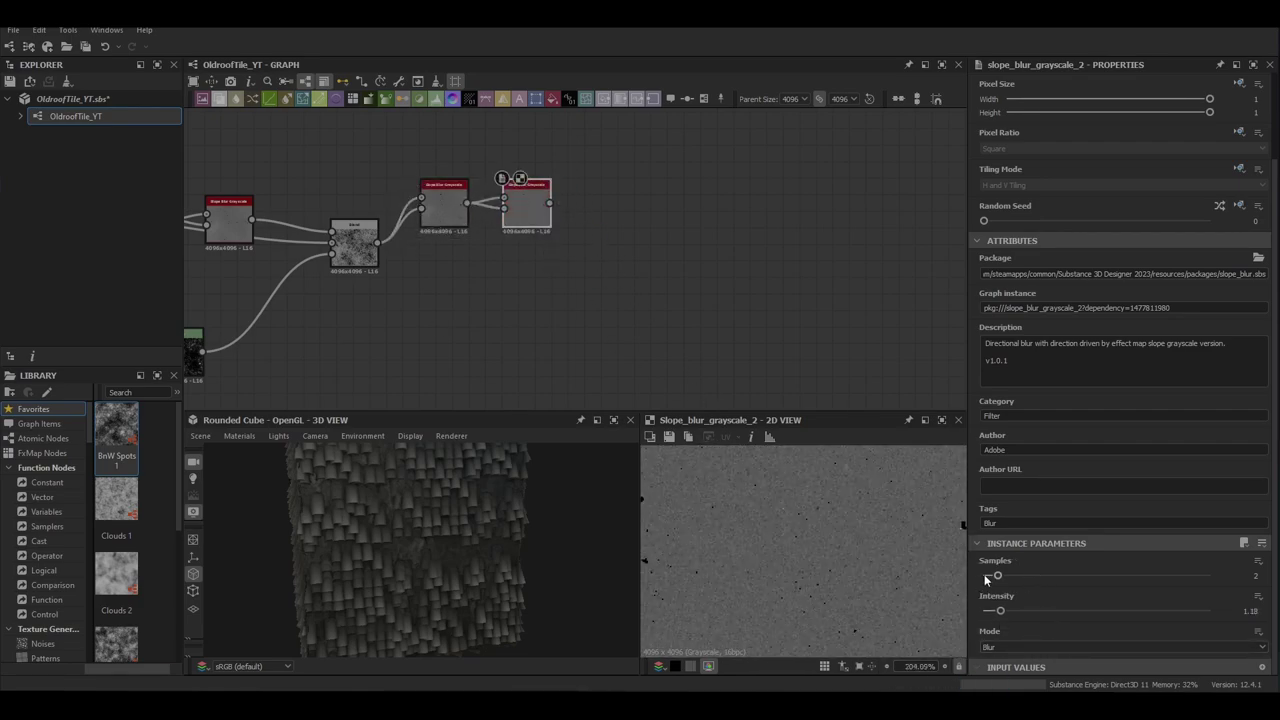
left_click_drag(999, 610, 985, 613)
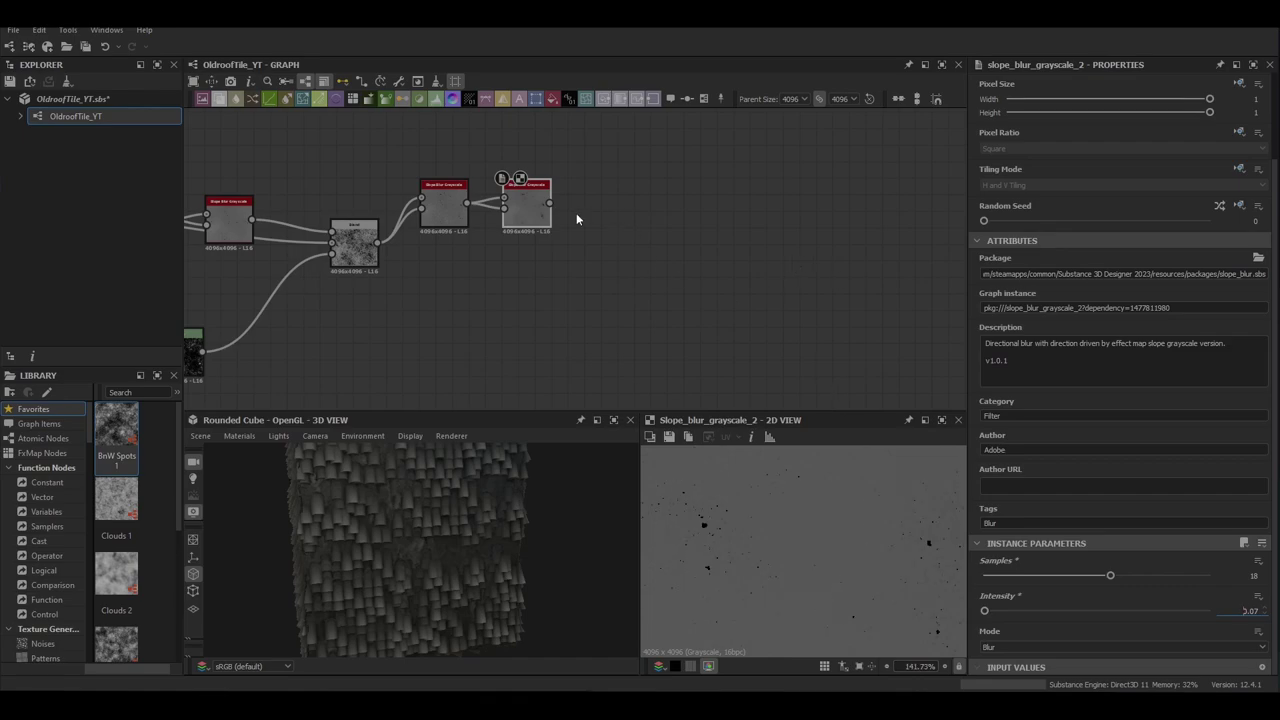
Add a Blend in Subtract mode that removes the second slope blur from the masked noise, with opacity lowered to about 0.75
key("space")
left_click(703, 247)
left_click_drag(606, 213, 737, 269)
left_click(1029, 409)
left_click(1027, 438)
left_click_drag(1209, 373, 1145, 375)
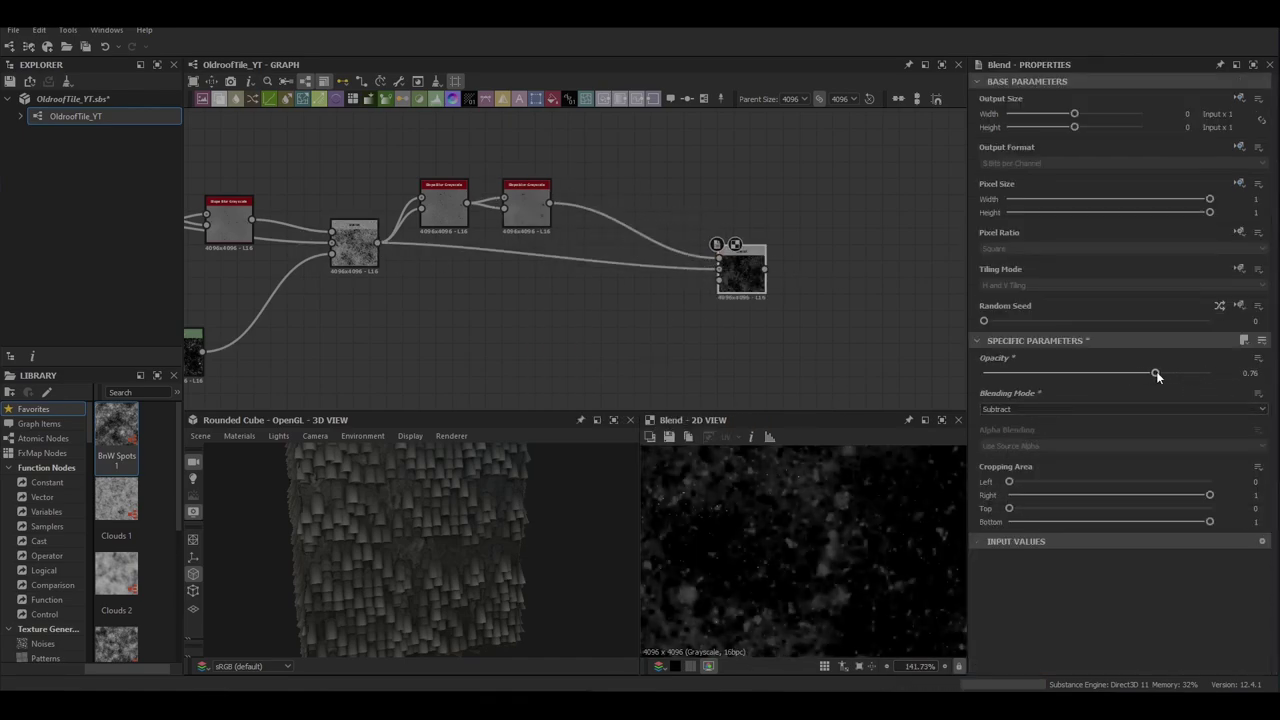
Add another Blend near the moss section and feed the subtracted noise into it
scroll(850, 535, "down", 8)
middle_click_drag(839, 318, 525, 225)
scroll(560, 290, "down", 4)
scroll(842, 538, "down", 5)
key("space")
left_click(536, 287)
left_click_drag(541, 240, 589, 288)
middle_click_drag(561, 402, 638, 284)
Connect the existing moss mask to the new Blend and set its blending mode to Subtract
middle_click_drag(225, 305, 538, 258)
scroll(530, 267, "down", 4)
scroll(350, 287, "up", 1)
left_click_drag(811, 196, 823, 182)
left_click(1001, 409)
left_click(1000, 437)
Add a Blend combining the masked noise as foreground with the scattered moss clumps as background
middle_click_drag(848, 192, 657, 248)
left_click_drag(636, 236, 584, 294)
left_click(636, 246)
key("space")
left_click(644, 292)
left_click_drag(632, 250, 575, 321)
scroll(627, 281, "up", 4)
scroll(644, 251, "down", 4)
middle_click_drag(562, 290, 666, 240)
left_click_drag(422, 233, 748, 193)
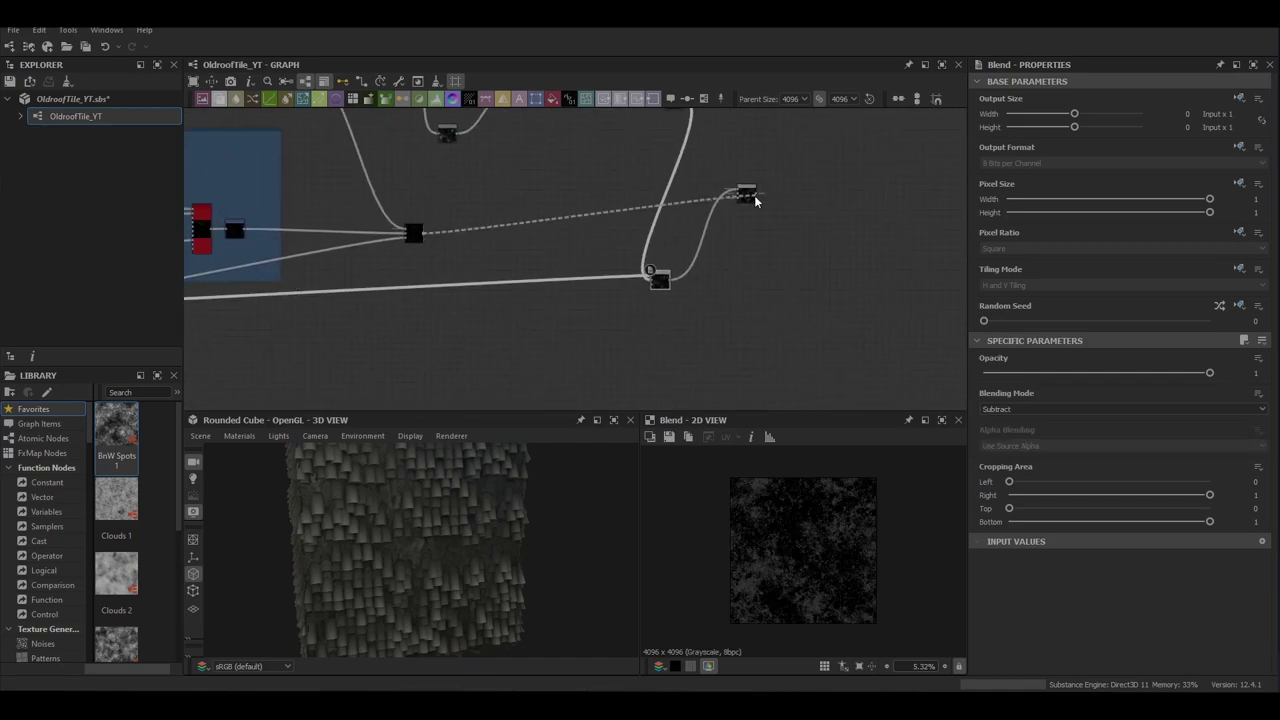
left_click_drag(655, 286, 664, 177)
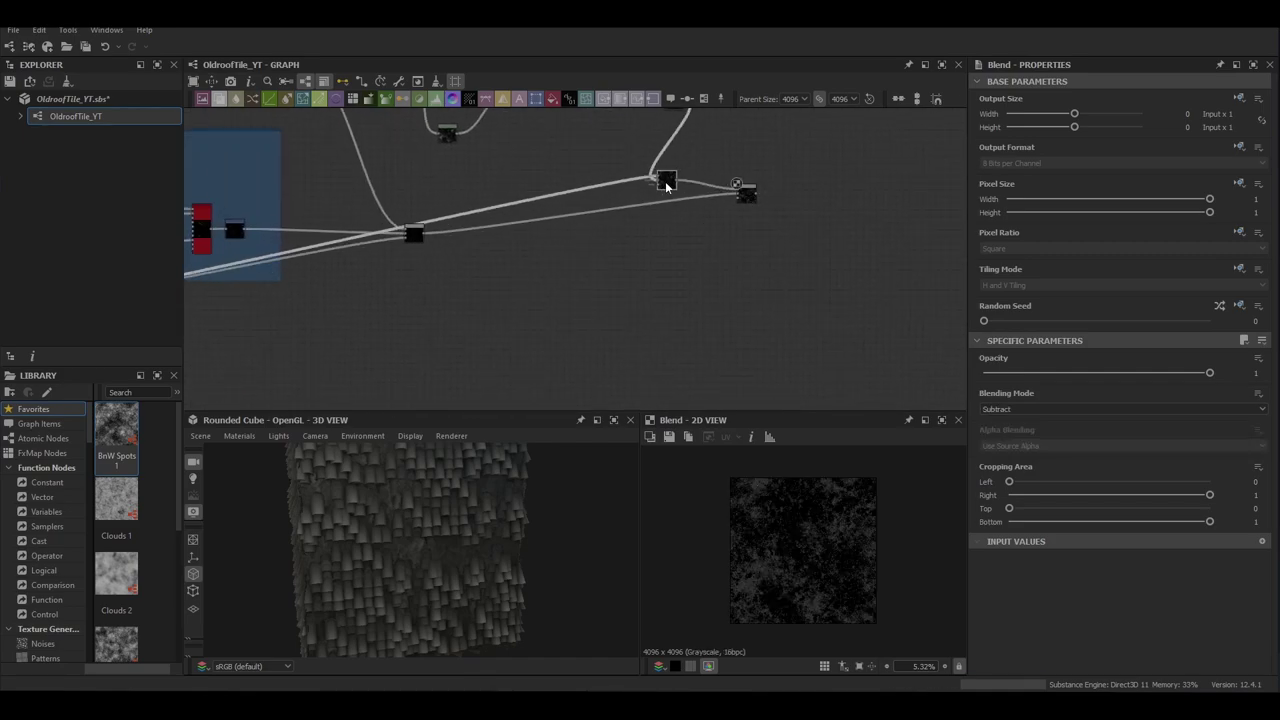
Reroute the long link into the Subtract Blend around the nodes and preview the combining Blend
left_click(578, 181)
left_click(576, 180, "alt")
left_click_drag(575, 180, 652, 320)
middle_click_drag(742, 186, 567, 308)
scroll(568, 307, "up", 5)
double_click(561, 338)
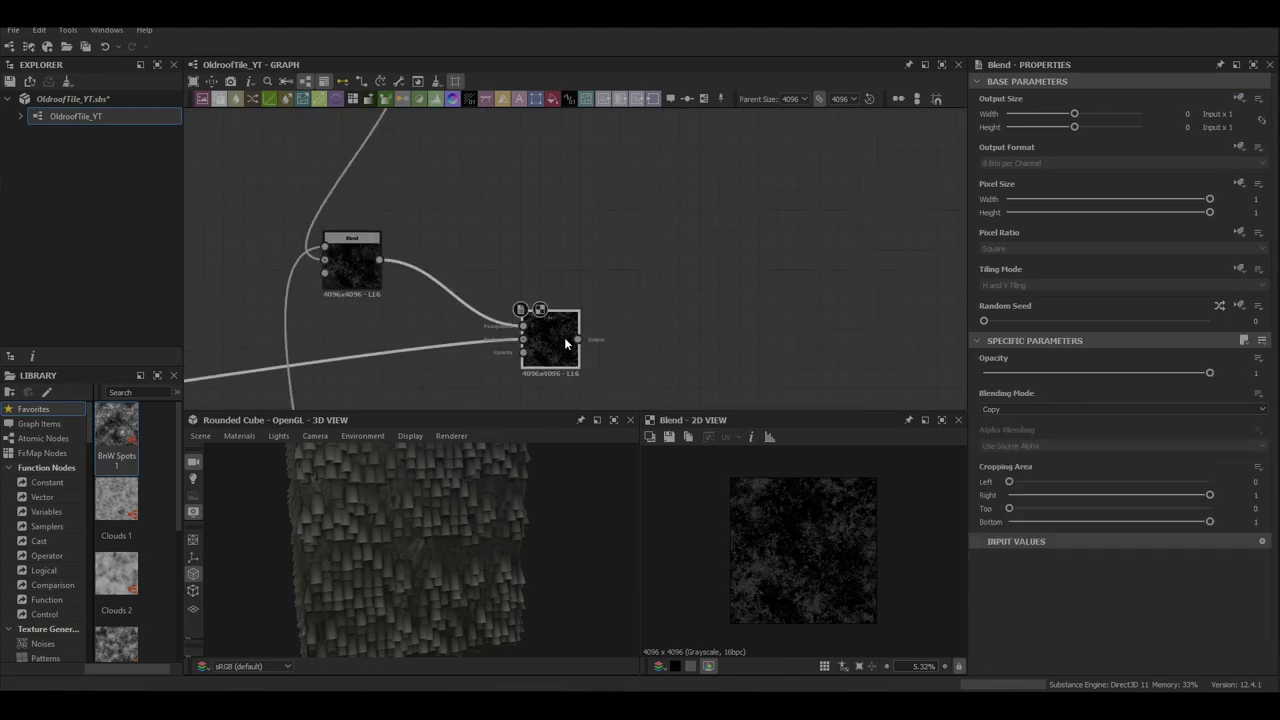
left_click_drag(552, 343, 632, 343)
Add a Histogram Scan fed by the masked noise Blend, with position 0.9 and contrast 1
middle_click_drag(435, 326, 479, 236)
key("space")
type("hi")
key("Down")
key("Down")
key("Down")
key("Return")
left_click_drag(423, 170, 459, 221)
left_click_drag(984, 572, 1184, 588)
left_click_drag(984, 607, 1212, 608)
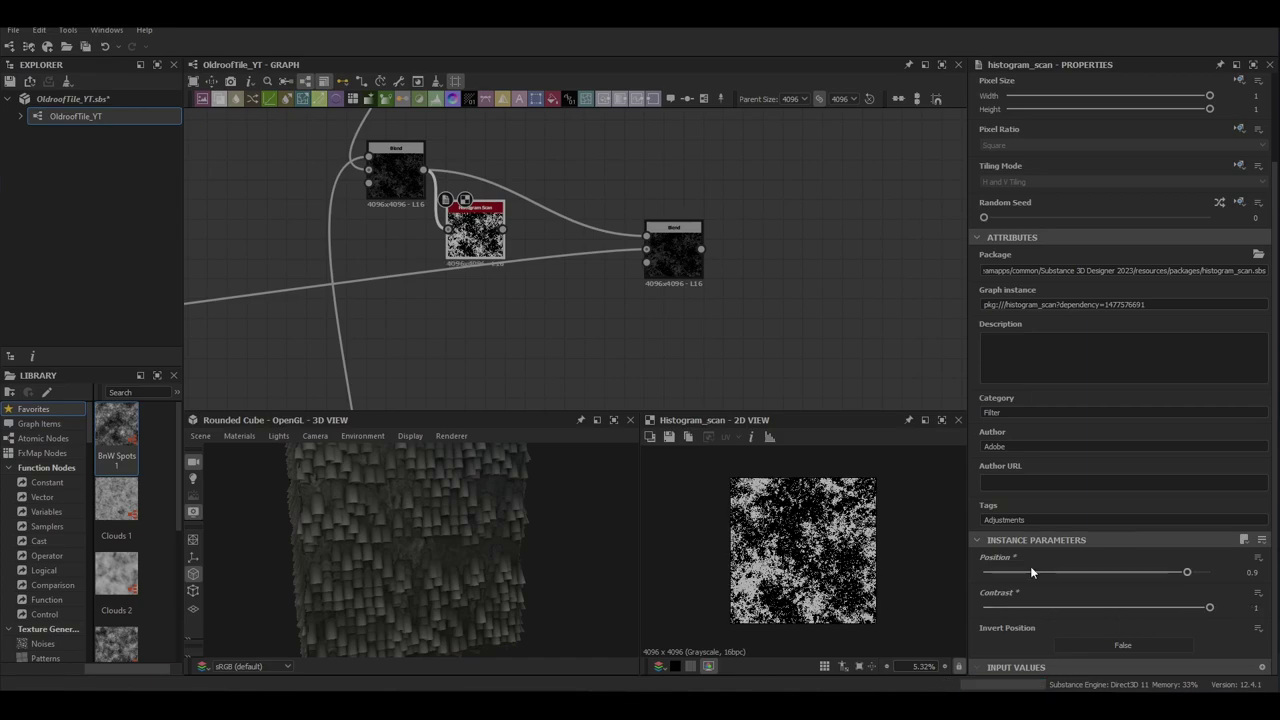
Preview the combining Blend with its opacity dropped to 0, and undo the opacity change
double_click(673, 256)
scroll(736, 500, "up", 6)
left_click_drag(1210, 373, 973, 380)
key("ctrl+z")
Add a Blend after the combined moss in Add (Linear Dodge) mode and place it below the main height chain
scroll(625, 291, "down", 8)
middle_click_drag(722, 250, 498, 360)
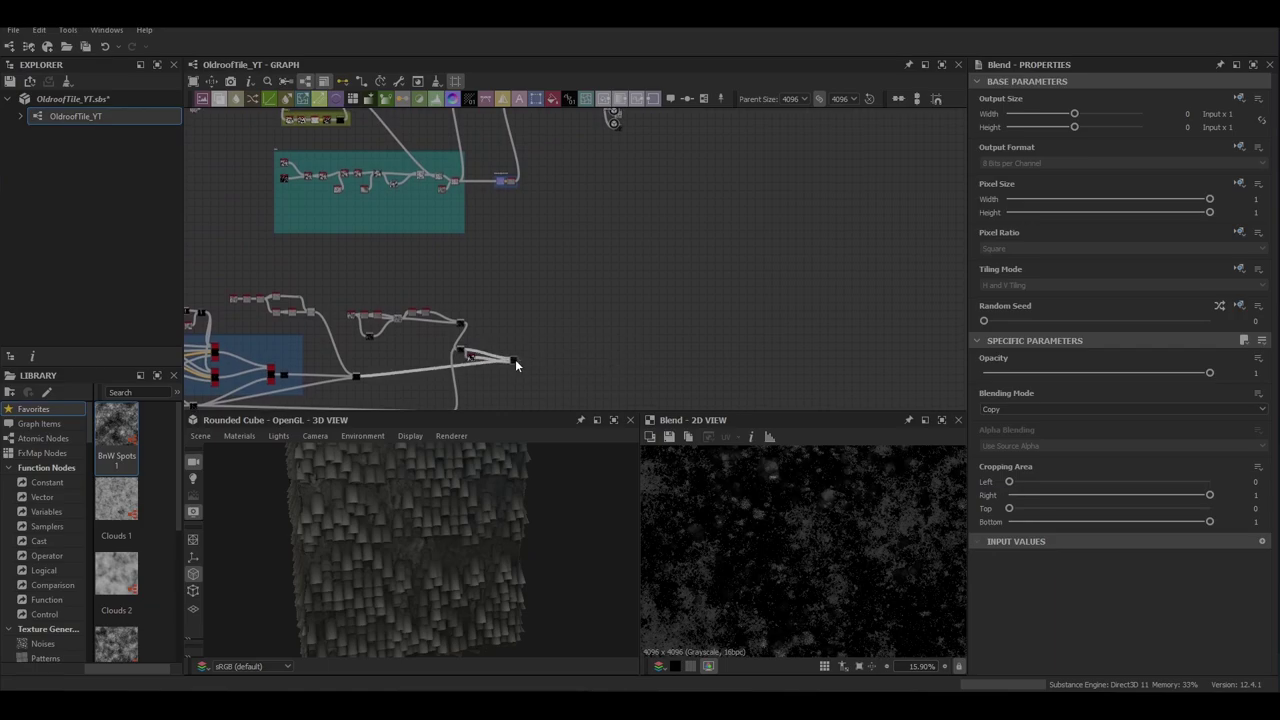
key("space")
left_click(583, 321)
scroll(507, 364, "up", 4)
mouse_move(536, 354)
left_mouse_down()
mouse_move(602, 252)
mouse_move(577, 305)
left_mouse_up()
left_click(1006, 404)
left_click(1000, 430)
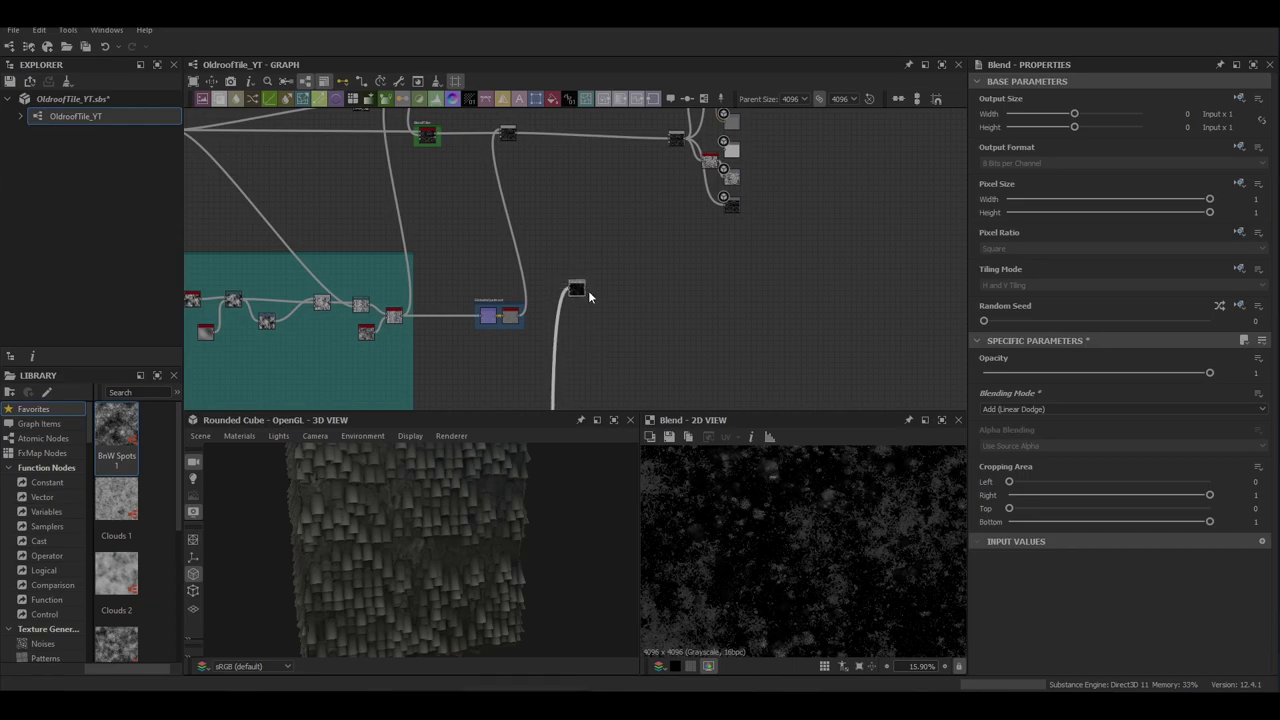
Add a Blend beside the main height chain and connect the tile height and the moss to it
scroll(562, 308, "down", 2)
key("space")
left_click(560, 257)
scroll(540, 222, "up", 3)
left_click_drag(541, 198, 536, 290)
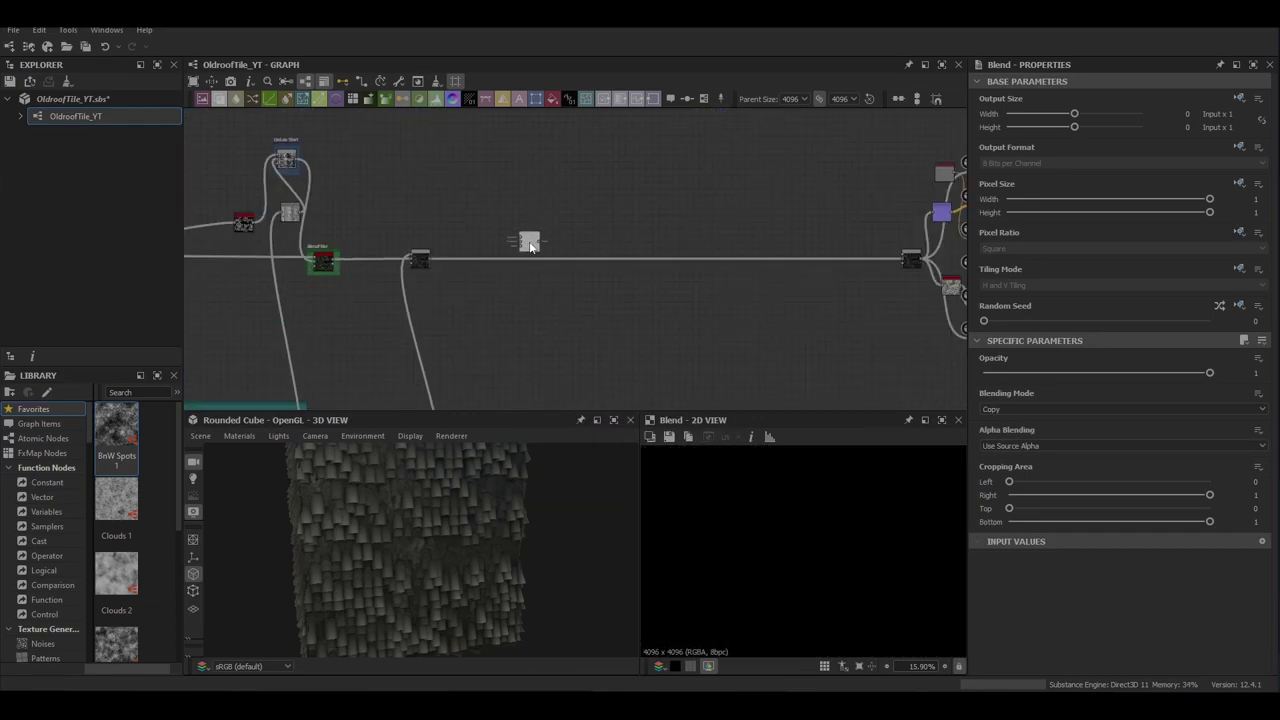
left_click_drag(526, 244, 540, 379)
middle_click_drag(530, 323, 588, 155)
scroll(578, 245, "up", 3)
left_click_drag(584, 339, 614, 176)
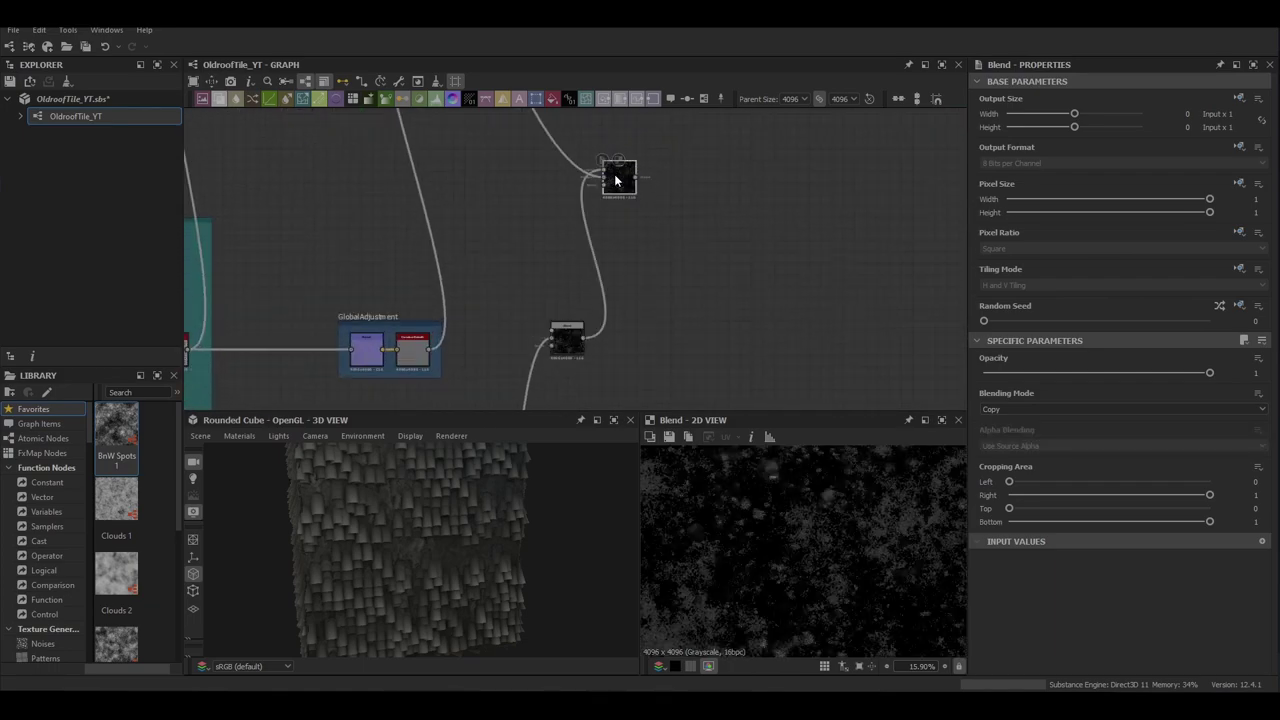
Set the tile and moss Blend to Max (Lighten) and inspect the moss between the tiles
left_click(1034, 408)
left_click(1030, 478)
scroll(808, 520, "up", 3)
middle_click_drag(809, 516, 734, 541)
middle_click_drag(678, 207, 562, 268)
scroll(508, 197, "down", 3)
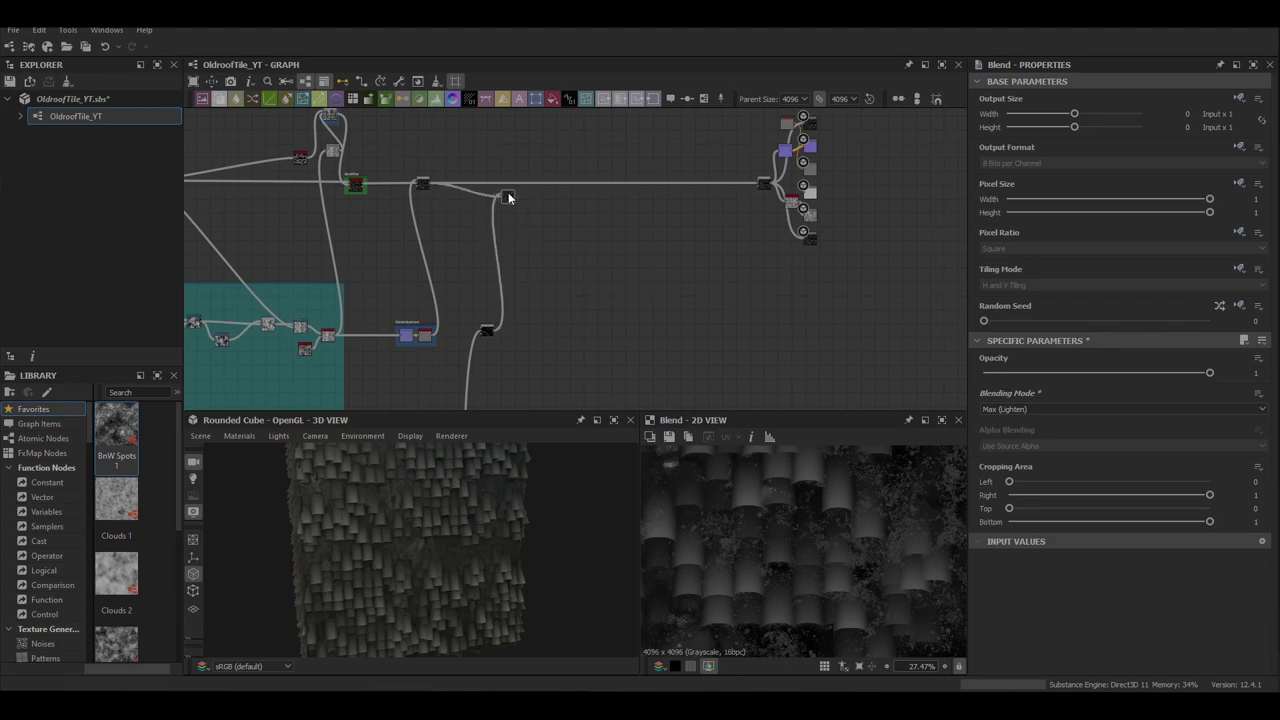
scroll(518, 264, "up", 2)
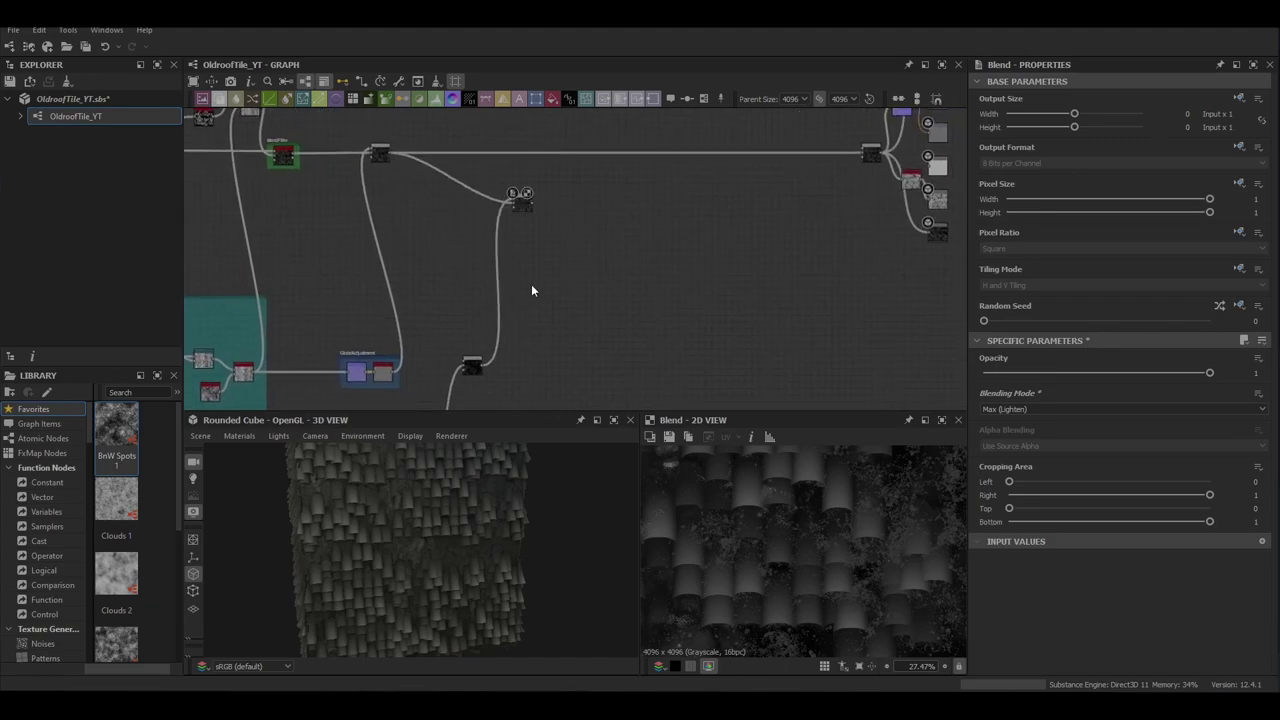
Add a Blend in Subtract mode fed by the moss and the tile height to derive a moss mask
key("space")
left_click(468, 259)
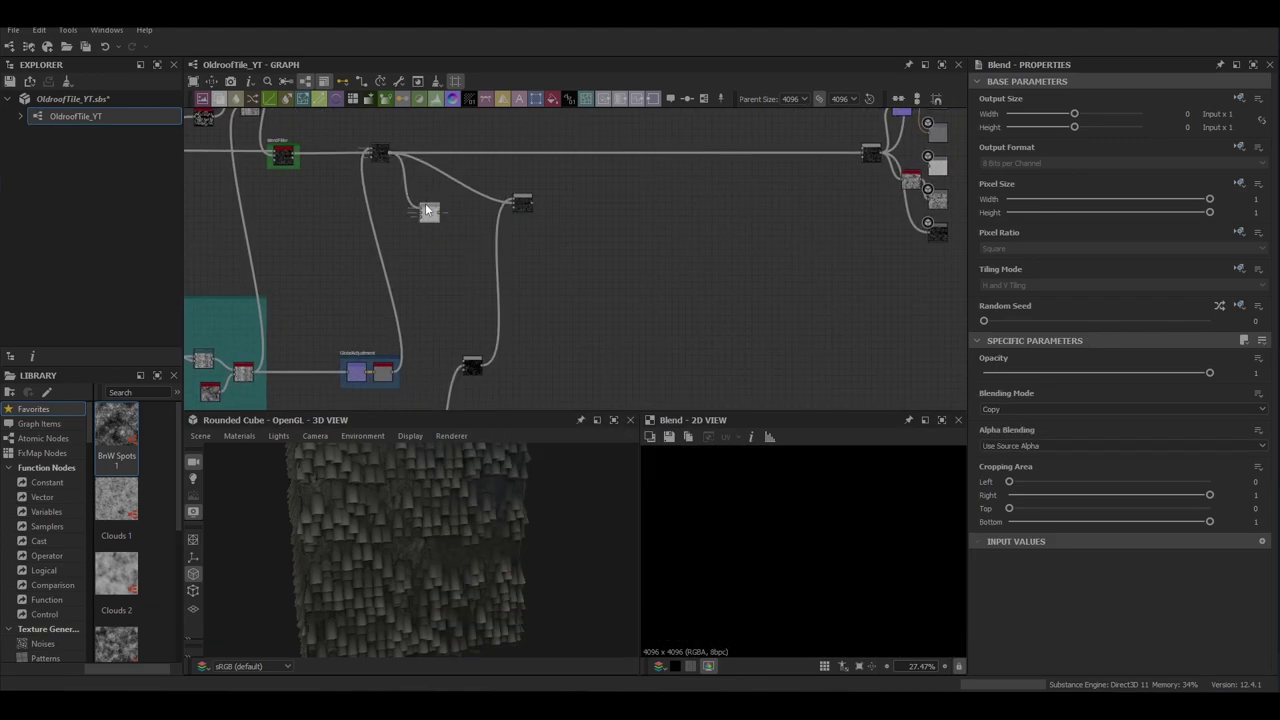
left_click_drag(428, 210, 455, 224)
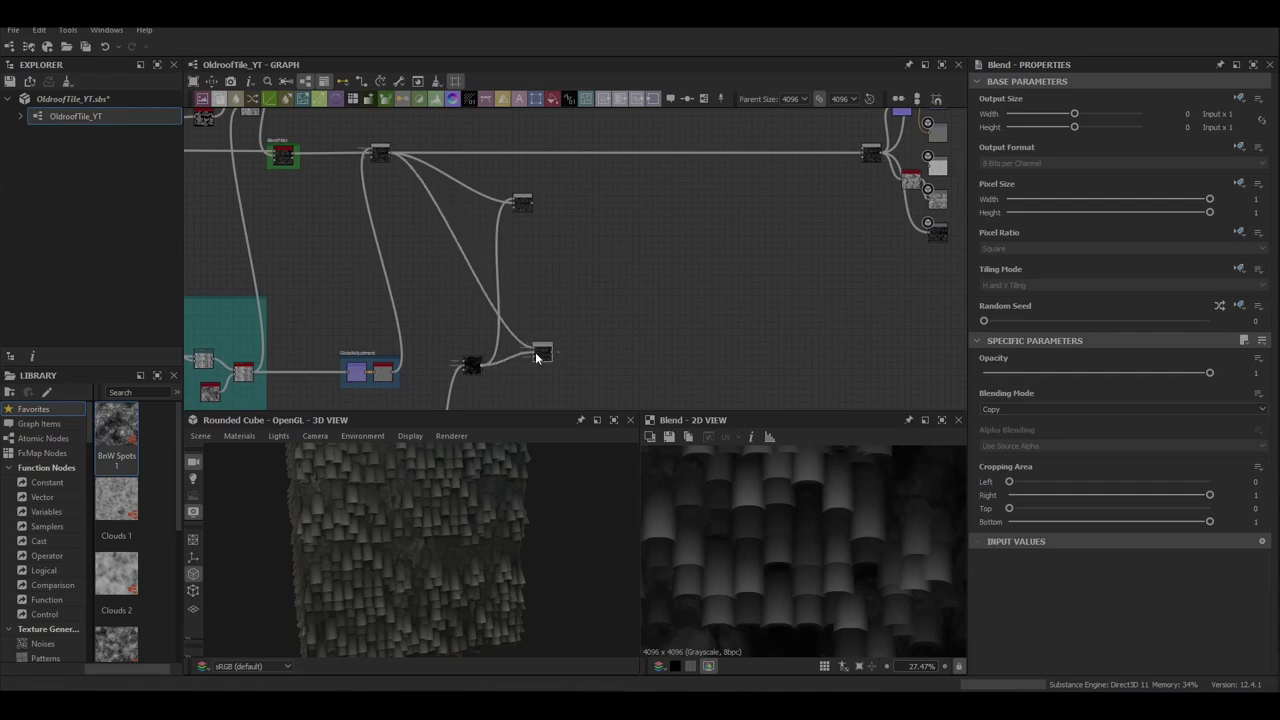
left_click(1000, 409)
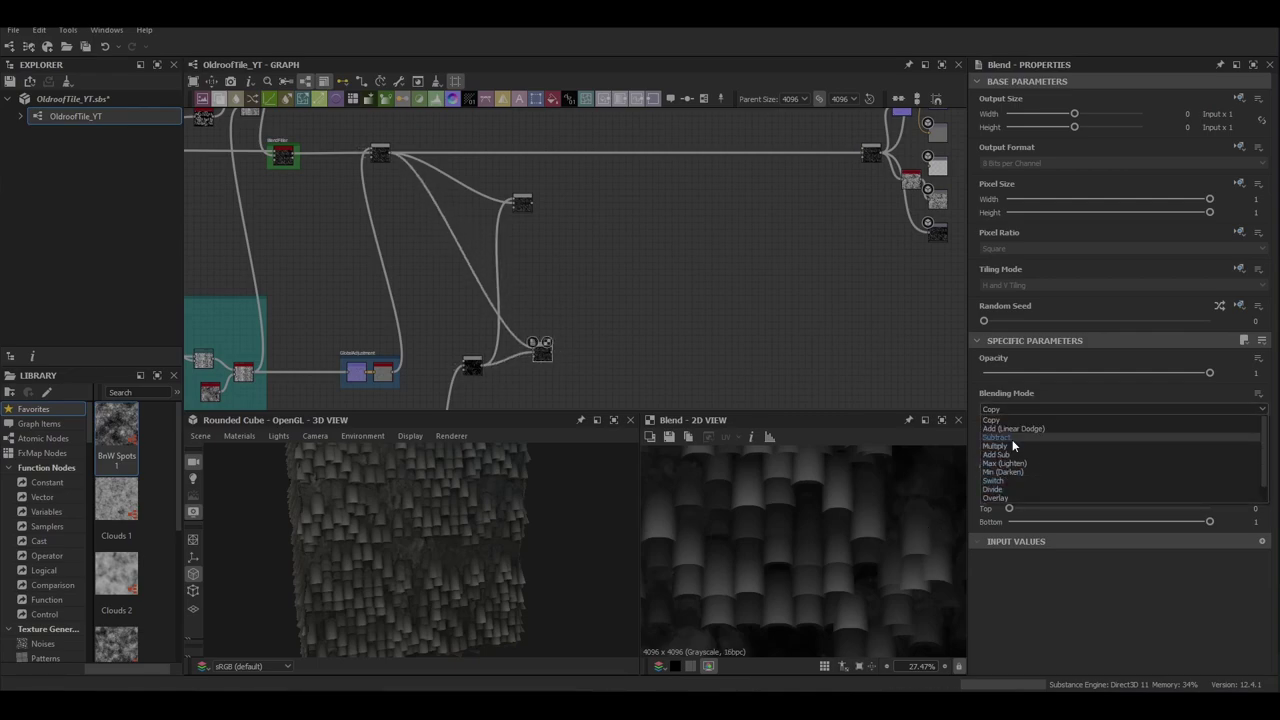
left_click(1011, 444)
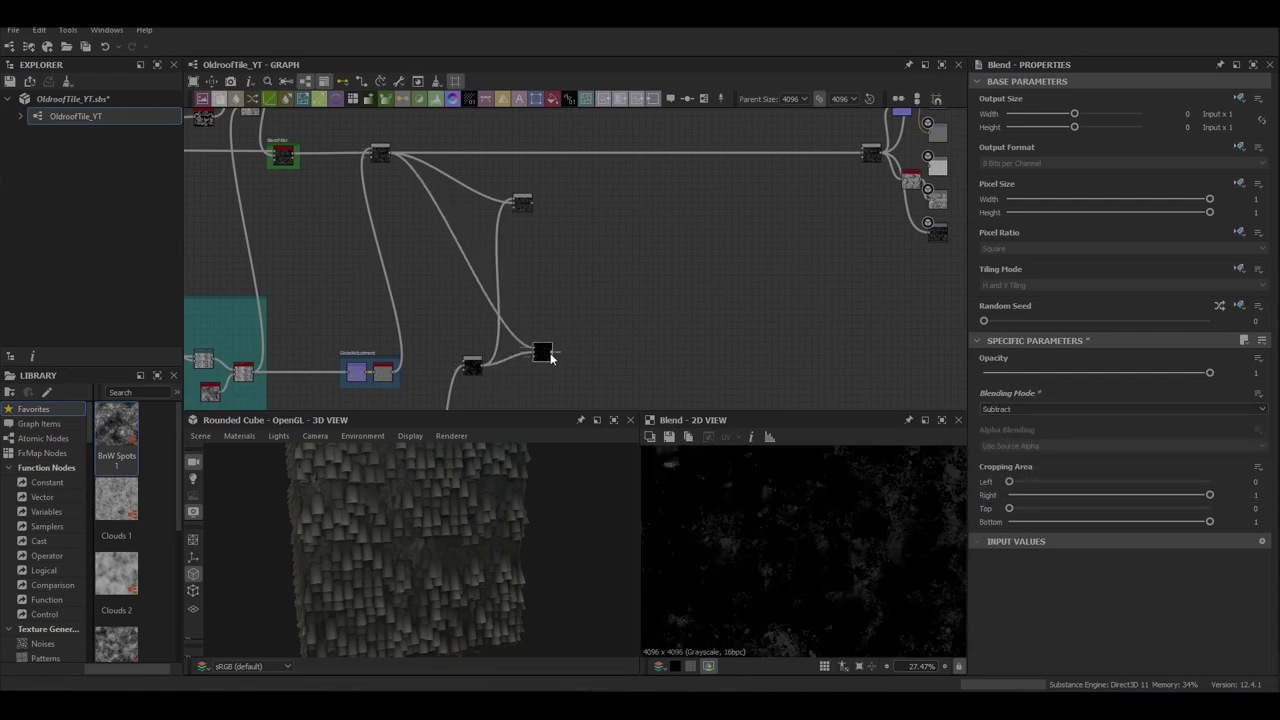
Connect the subtracted mask to the Max (Lighten) Blend's opacity input and compare the result at different opacity levels
left_click_drag(552, 351, 513, 208)
double_click(521, 205)
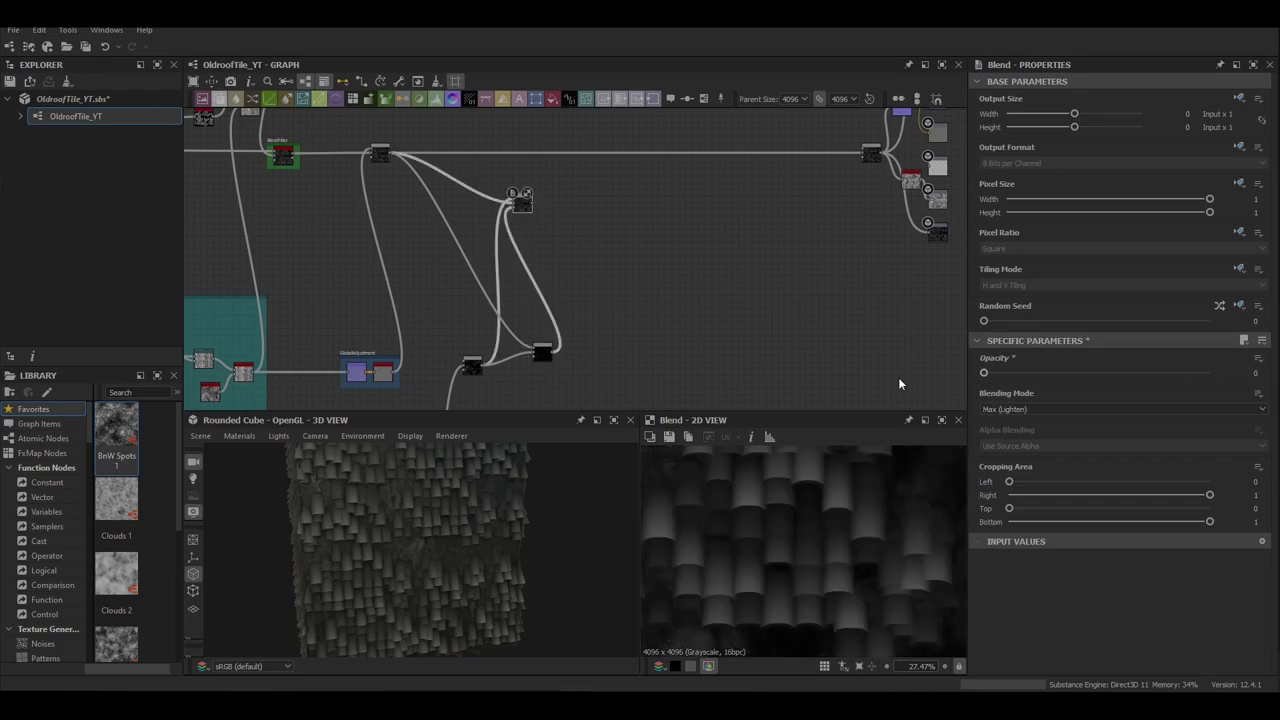
scroll(753, 521, "down", 6)
middle_click_drag(510, 206, 561, 269)
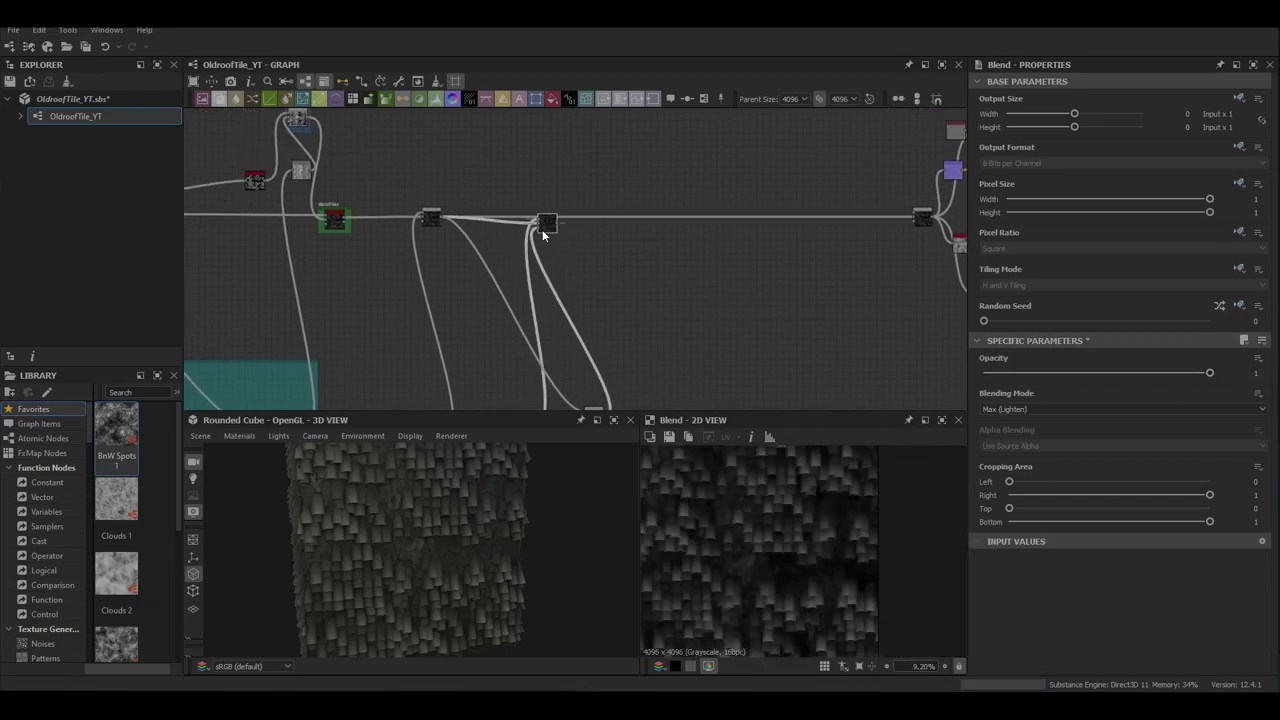
Route the moss-blended height into the final Blend before the outputs and inspect the tiles up close in 3D
left_click_drag(541, 226, 540, 248)
scroll(524, 220, "up", 5)
left_click_drag(585, 284, 570, 249)
scroll(616, 248, "down", 4)
middle_click_drag(604, 251, 346, 252)
left_click_drag(790, 236, 791, 235)
scroll(409, 536, "up", 6)
left_click_drag(409, 536, 460, 538)
Add a Gradient Map fed by the Diffuse Start node and pick a multi-key beige and brown gradient
scroll(412, 522, "down", 6)
scroll(492, 534, "down", 2)
scroll(417, 319, "down", 4)
middle_click_drag(417, 319, 484, 295)
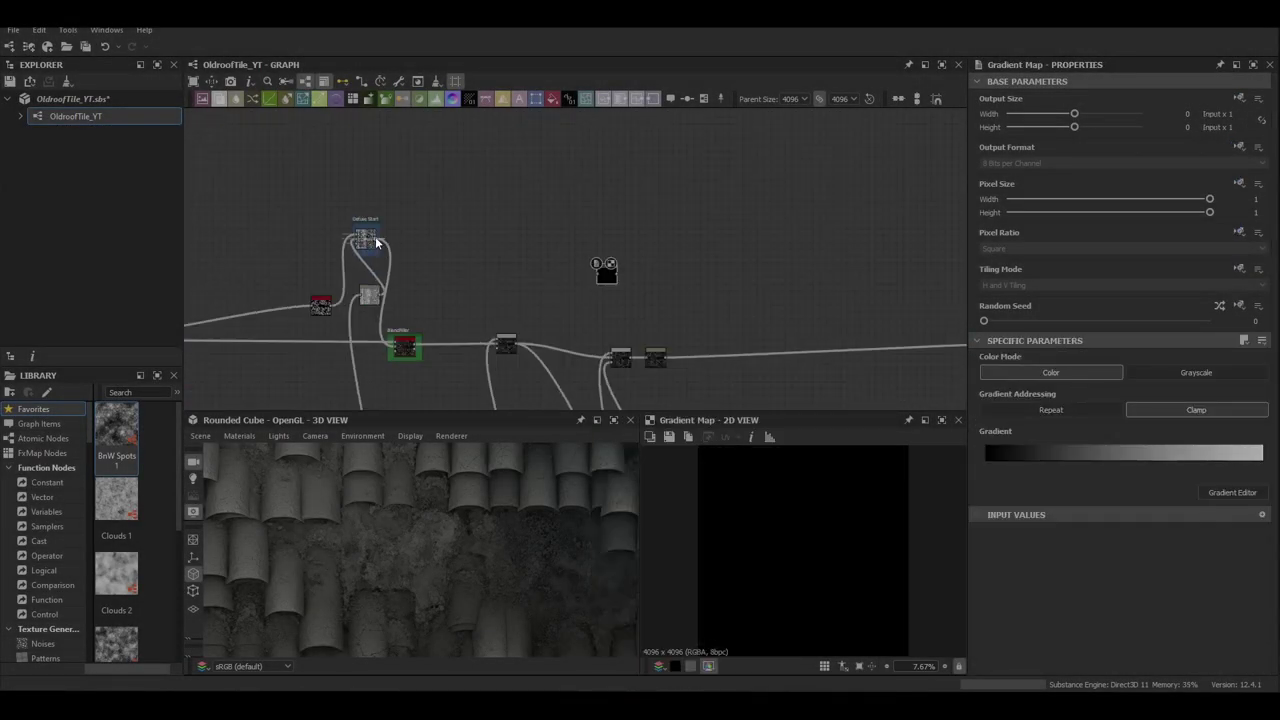
left_click_drag(606, 271, 590, 216)
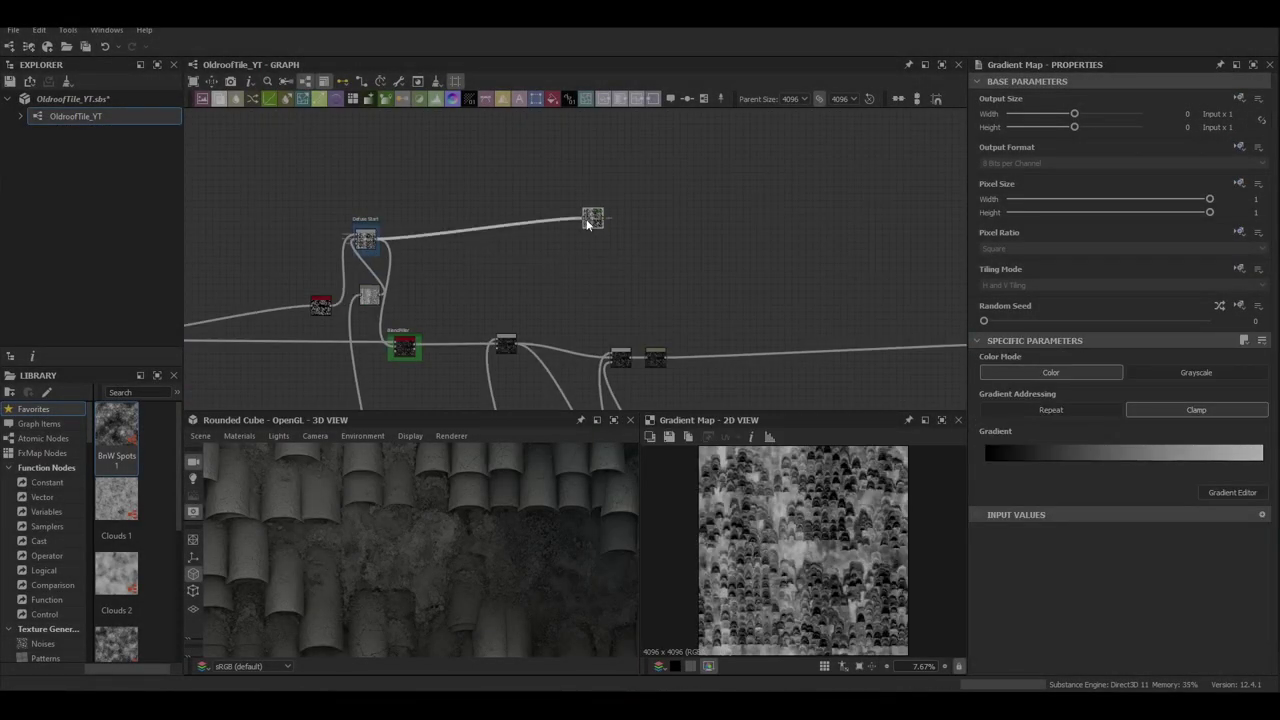
left_click(1232, 492)
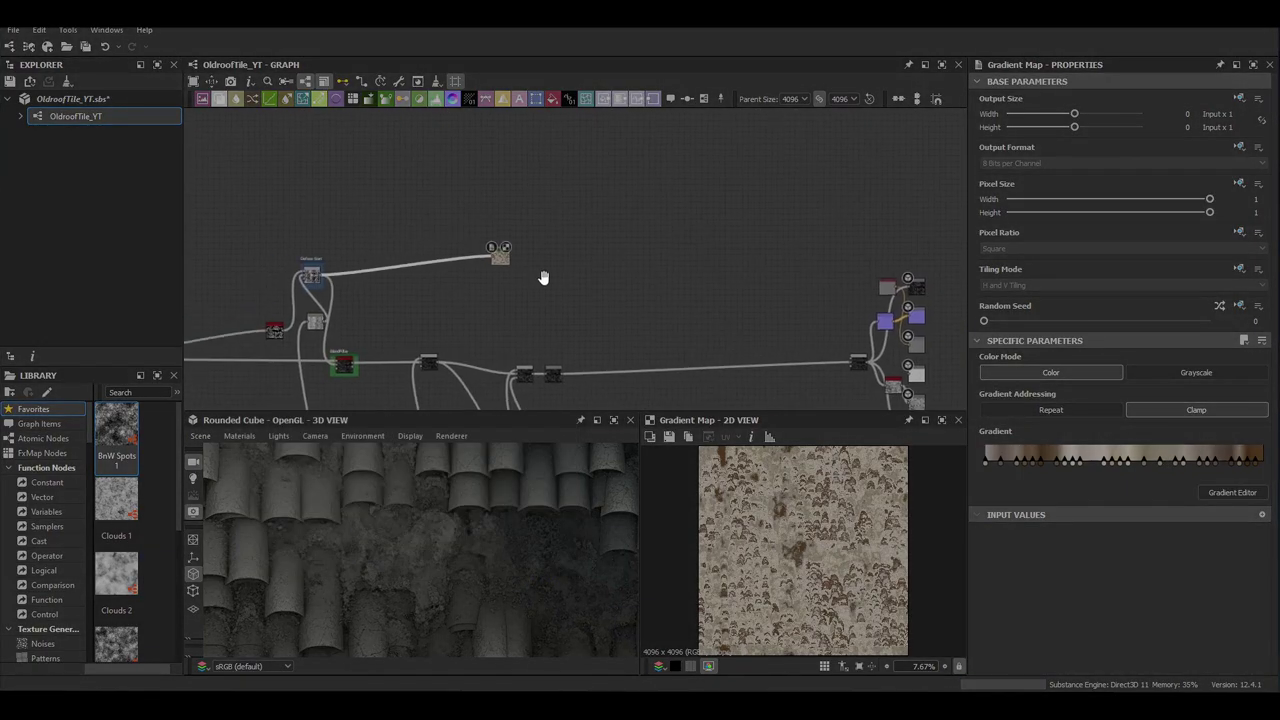
Chain an HSL node after the Gradient Map and adjust its saturation and lightness for a paler colour
key("space")
type("hsl")
key("Return")
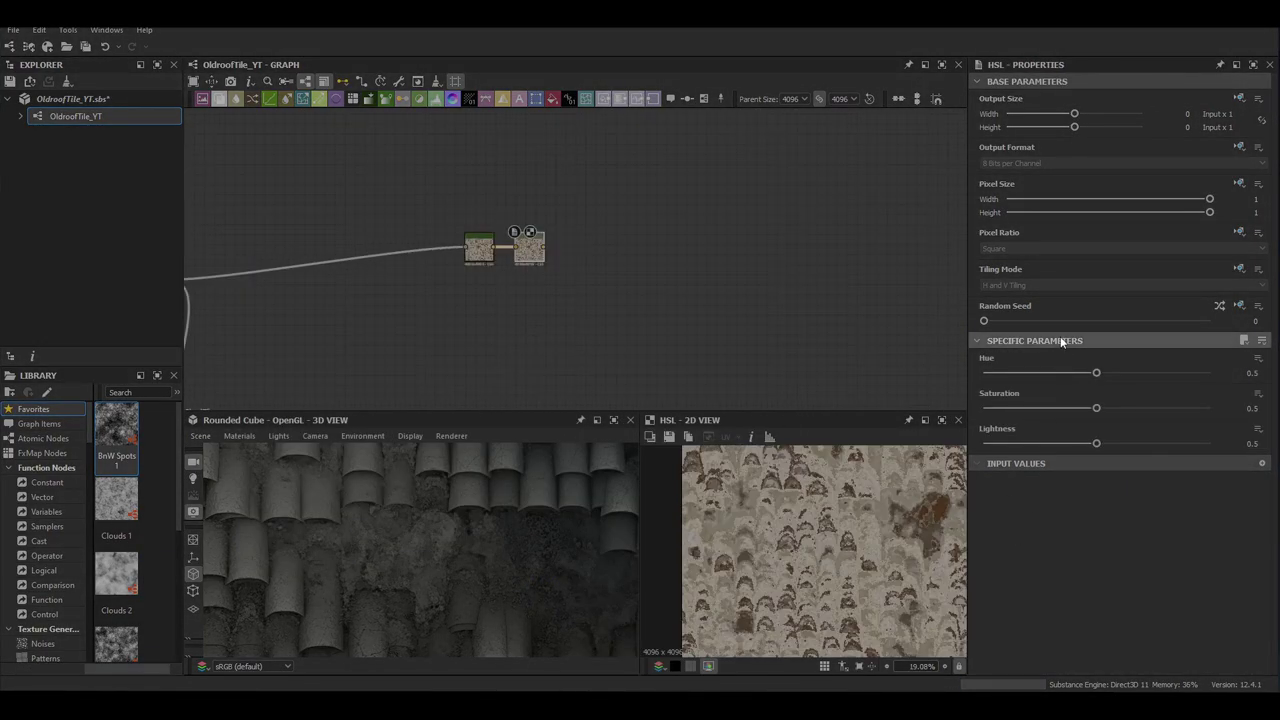
left_click_drag(1096, 408, 1117, 444)
scroll(814, 583, "up", 11)
scroll(583, 249, "down", 2)
Add a Blend with the HSL result as foreground and the Diffuse Start node as its opacity mask
middle_click_drag(583, 249, 514, 164)
key("space")
type("blend")
key("Return")
scroll(536, 164, "up", 2)
left_click_drag(465, 163, 569, 166)
middle_click_drag(307, 201, 476, 206)
left_click_drag(261, 203, 748, 179)
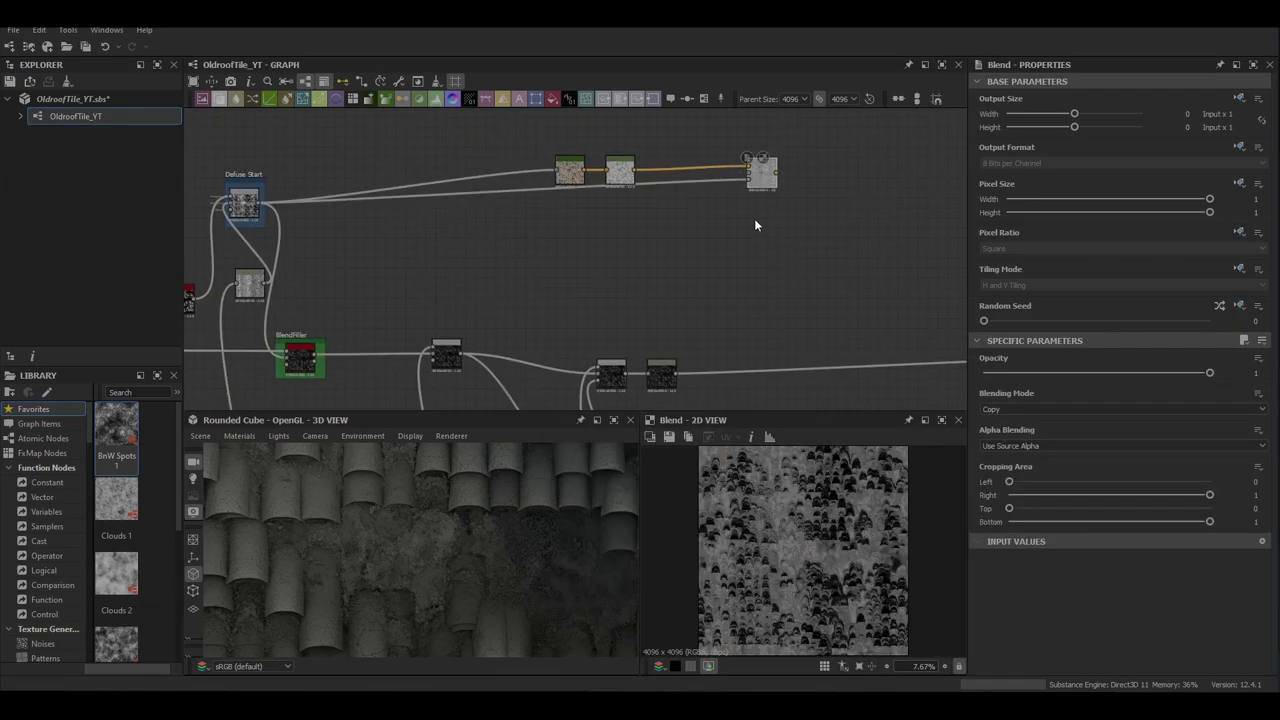
Add a Gradient Map fed by the moss-blended height and pick a terracotta orange gradient with grey tones
middle_click_drag(712, 267, 657, 263)
key("space")
type("gra")
key("Return")
left_click_drag(721, 170, 632, 277)
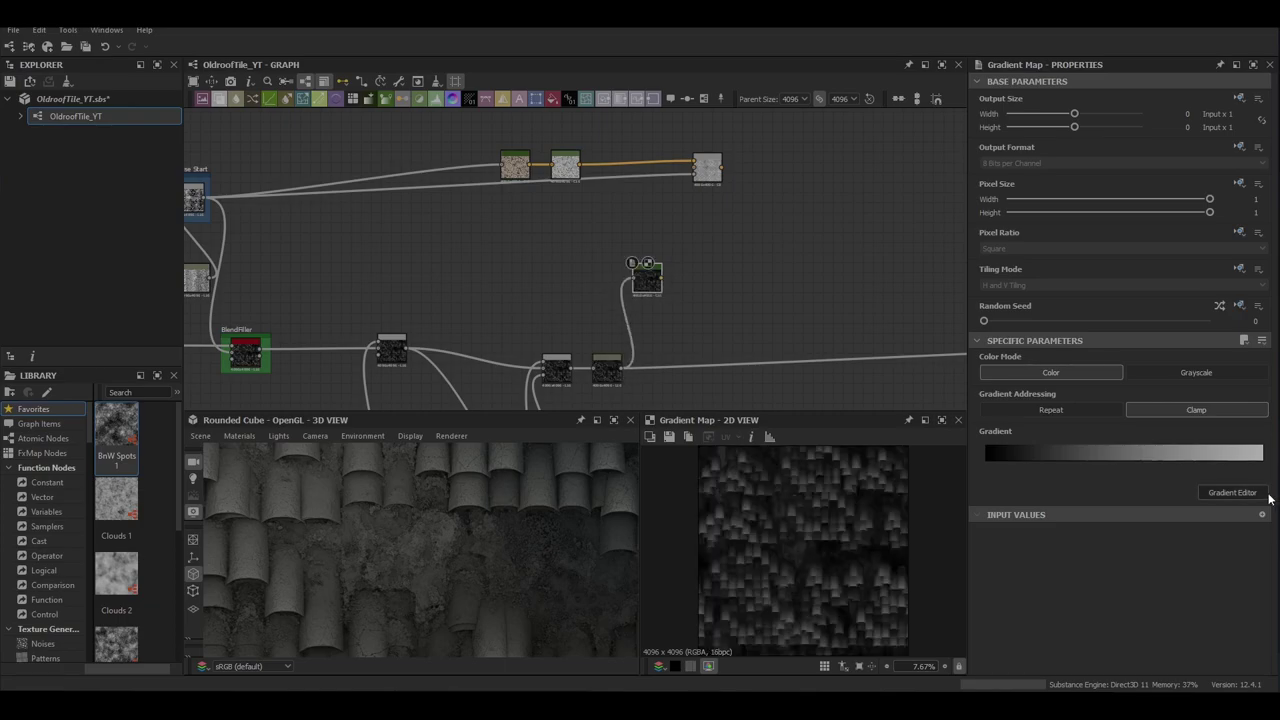
left_click(1232, 492)
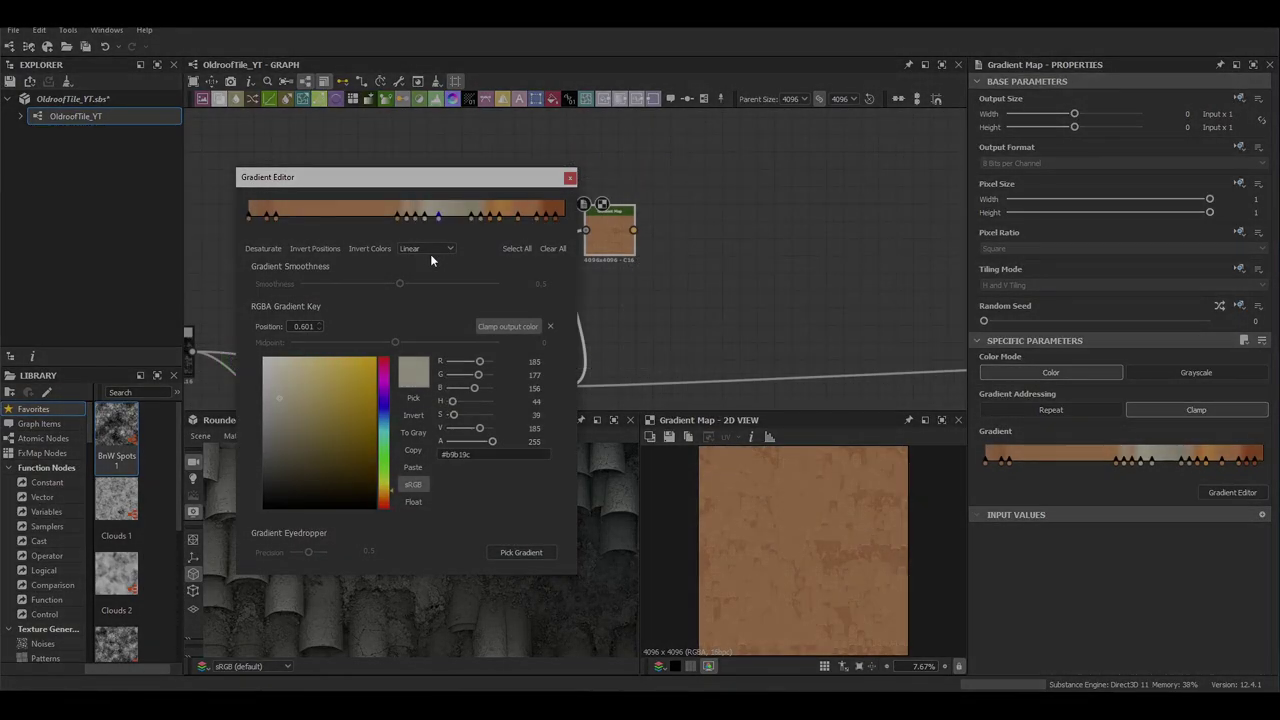
left_click(570, 178)
Connect the terracotta Gradient Map to the colour Blend's background input and preview the Blend
scroll(603, 250, "down", 2)
middle_click_drag(648, 212, 573, 252)
left_click_drag(556, 271, 595, 138)
double_click(613, 153)
Connect the colour Blend to the base colour output so the 3D model shows the tile colours
middle_click_drag(684, 149, 375, 200)
scroll(375, 200, "down", 1)
left_click_drag(329, 191, 828, 241)
scroll(394, 563, "down", 5)
scroll(404, 543, "up", 3)
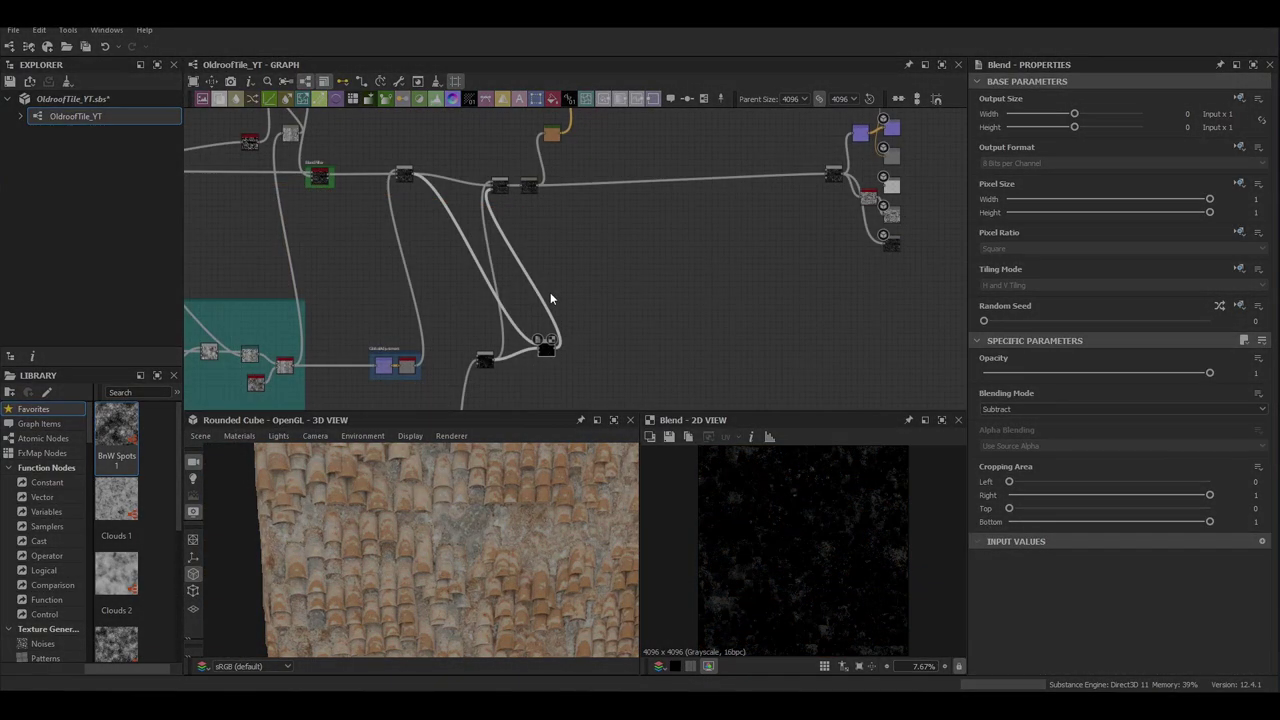
Add a Histogram Scan after the moss Subtract Blend and adjust it to give a high-contrast spotted mask
key("space")
type("his")
key("Down")
key("Return")
scroll(592, 346, "up", 3)
middle_click_drag(592, 346, 597, 283)
scroll(1080, 560, "down", 3)
left_click_drag(984, 572, 1212, 572)
Put the Histogram Scan in a yellow frame titled MossDefuseMask
left_click_drag(600, 272, 642, 265)
right_click(652, 300)
left_click(694, 343)
type("MossDefuseMask")
key("Return")
left_click(1041, 257)
scroll(525, 345, "down", 3)
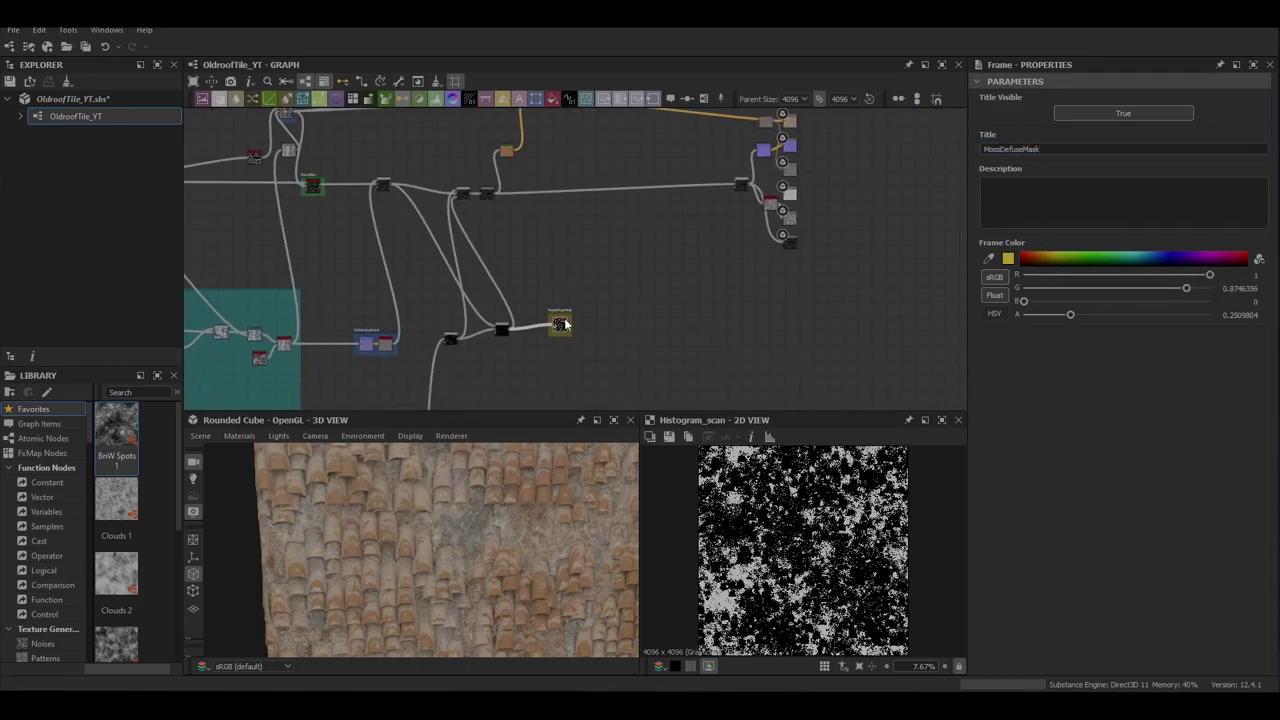
Add two moss Gradient Maps fed by the Subtract Blend, one bright green and one olive, and place them above the colour nodes
key("space")
key("Return")
left_click(511, 332)
scroll(511, 312, "up", 3)
left_click_drag(548, 199, 566, 193)
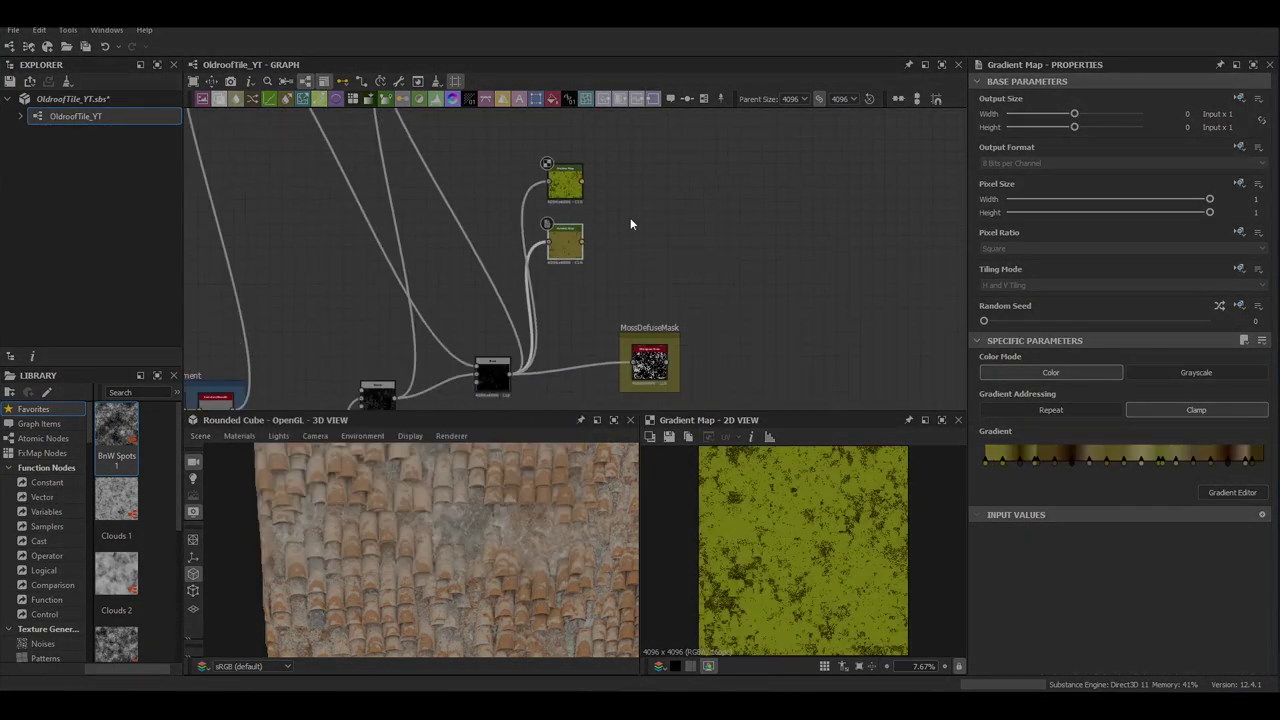
left_click_drag(628, 250, 540, 165)
left_click_drag(566, 190, 362, 184)
scroll(406, 183, "down", 3)
scroll(542, 373, "down", 3)
Add a Blend of the bright green and olive Gradient Maps with the MossDefuseMask Histogram Scan as its opacity mask
key("space")
left_click(507, 230)
scroll(454, 176, "up", 5)
left_click_drag(438, 160, 489, 185)
left_click_drag(438, 200, 608, 335)
scroll(511, 194, "down", 6)
scroll(535, 345, "up", 4)
scroll(565, 368, "down", 3)
scroll(588, 326, "up", 7)
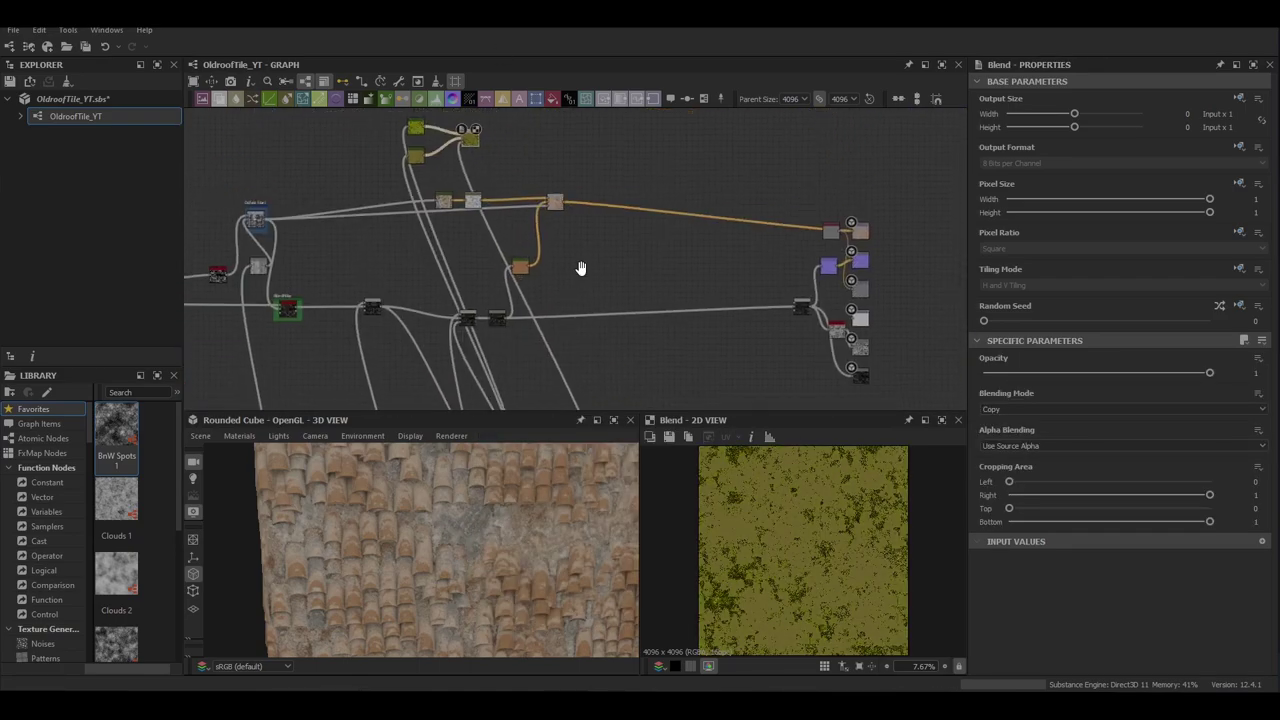
Rewire the moss Blend so only the olive Gradient Map feeds its foreground, with the moss mask kept as opacity
scroll(580, 266, "up", 3)
scroll(503, 180, "up", 2)
left_click_drag(288, 273, 454, 181)
scroll(392, 190, "down", 3)
scroll(440, 210, "up", 3)
double_click(424, 289)
left_click(593, 222)
key("Delete")
double_click(657, 216)
left_click_drag(657, 216, 635, 264)
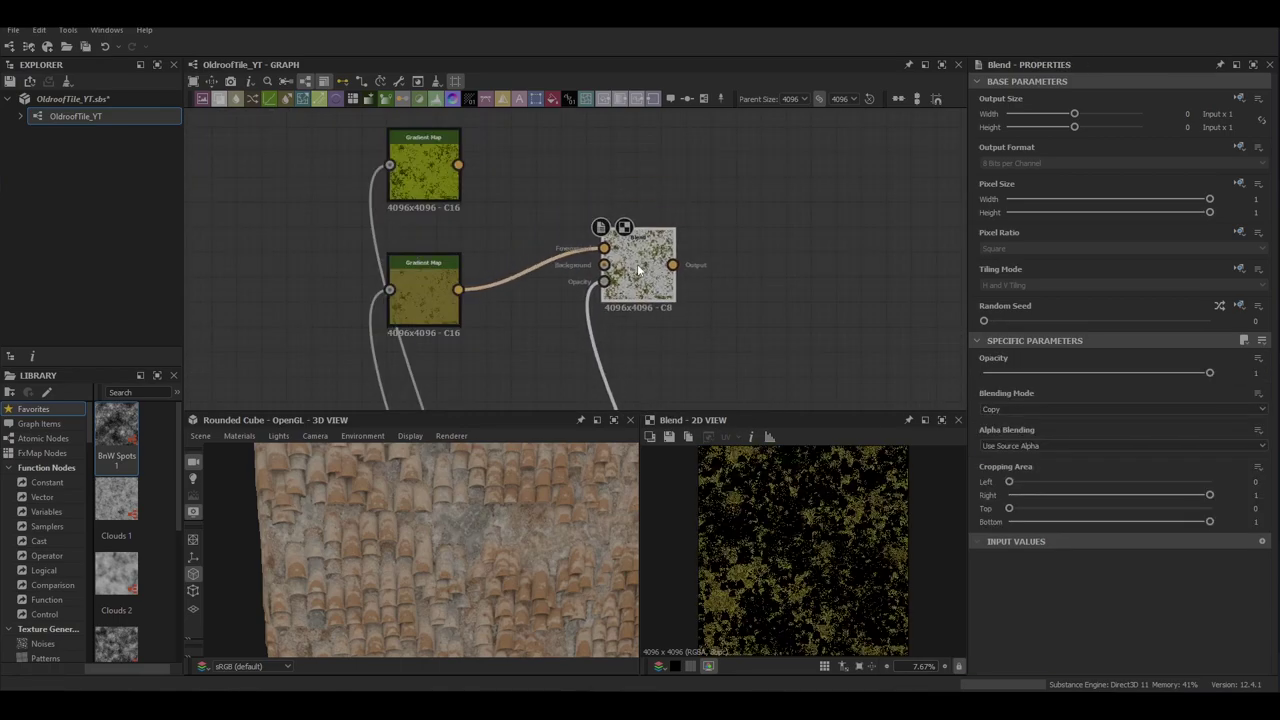
Add a second moss Blend with the bright green Gradient Map as foreground and the masked olive Blend as background
scroll(411, 321, "down", 3)
left_click(411, 321)
key("b")
left_click_drag(527, 275, 595, 276)
left_click_drag(403, 217, 595, 265)
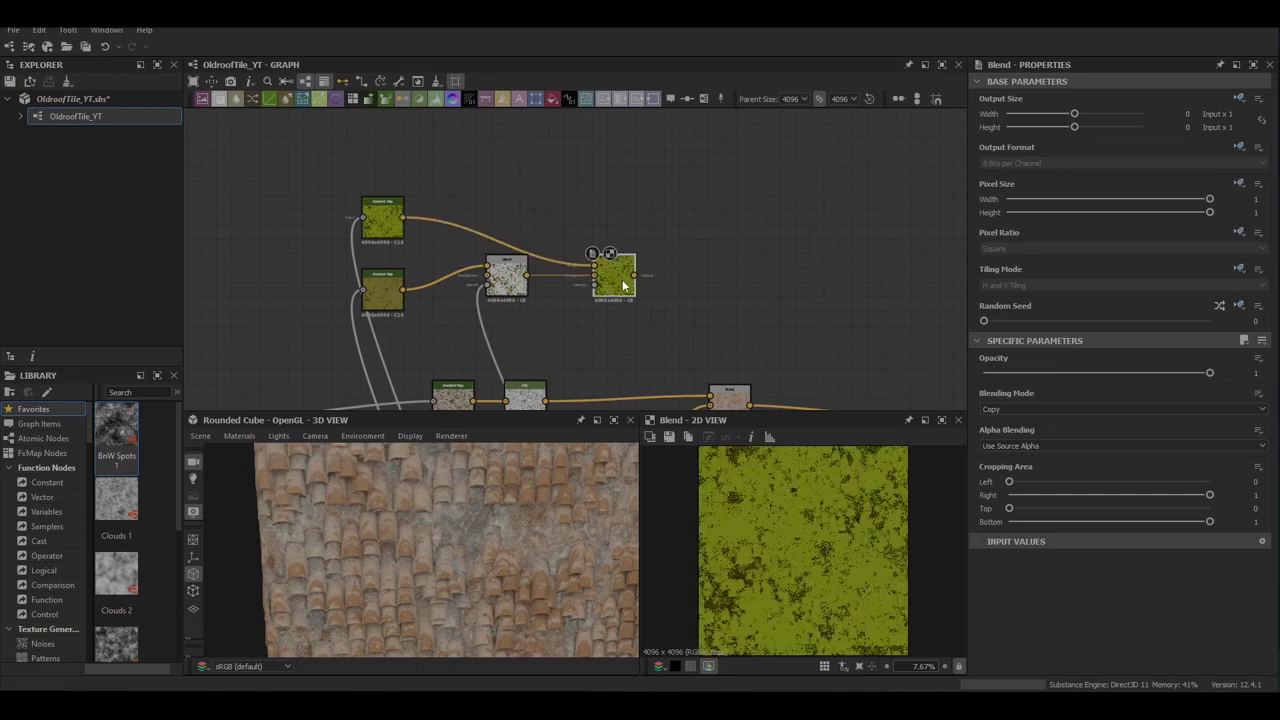
Add a BnW Spots 1 noise and connect it as the opacity mask of the second moss Blend
key("space")
type("bnw")
key("Return")
left_click_drag(620, 189, 595, 285)
double_click(614, 275)
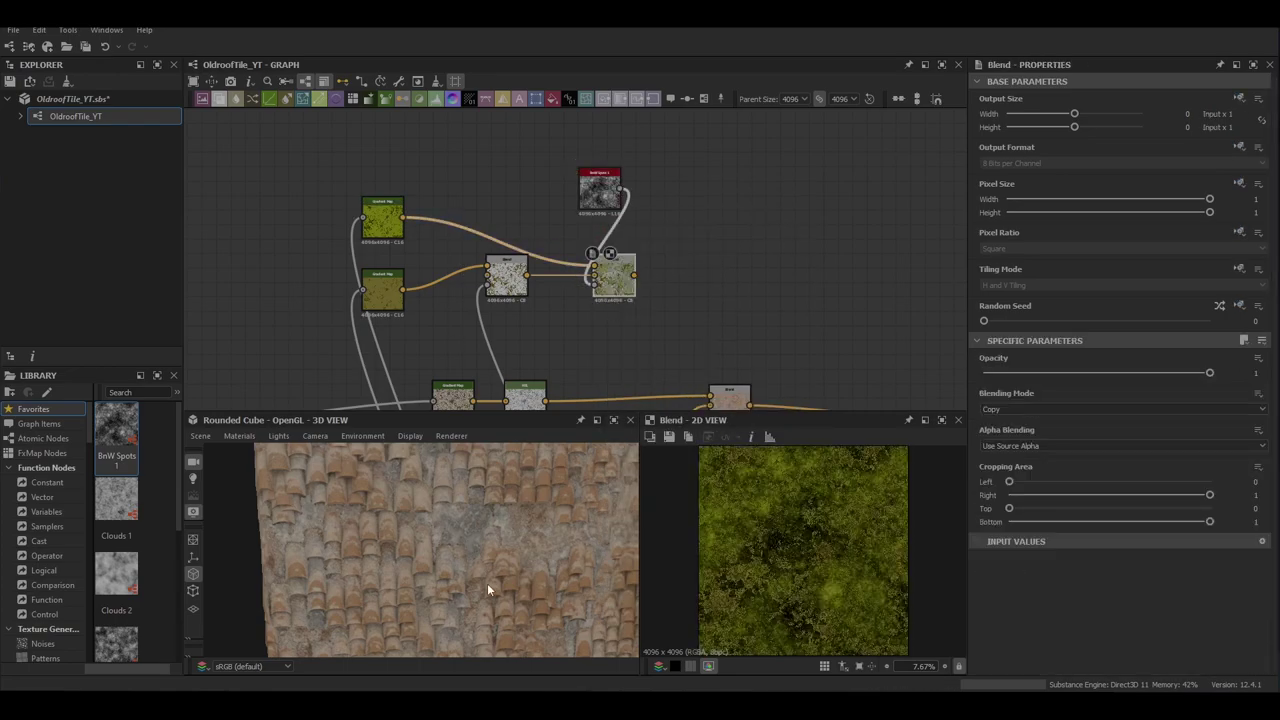
left_click_drag(504, 556, 459, 583)
double_click(600, 190)
Insert a Blend after the terracotta colour Blend, with the moss colour Blend as foreground, and check the tiles in 3D
scroll(1243, 531, "down", 3)
middle_click_drag(780, 330, 539, 240)
left_click_drag(373, 185, 460, 191)
double_click(460, 191)
left_click(619, 323)
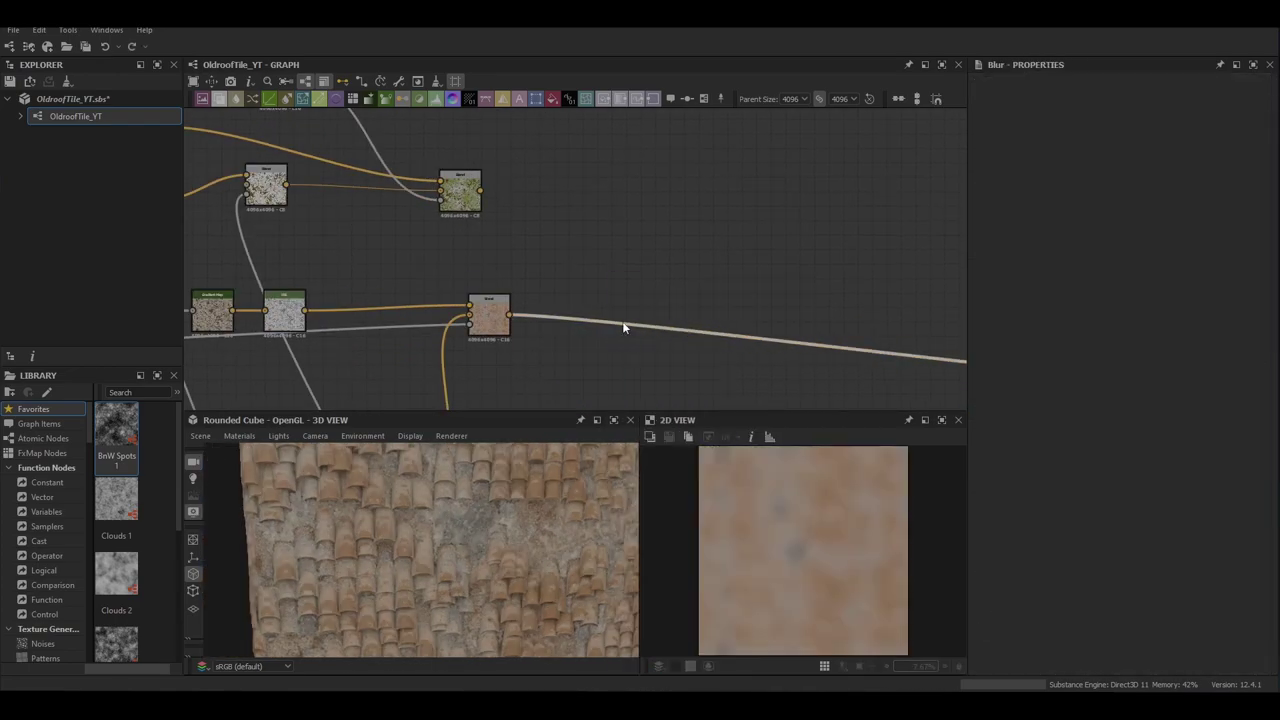
key("b")
left_click_drag(622, 322, 667, 302)
left_click_drag(481, 191, 642, 276)
scroll(545, 548, "down", 4)
left_click_drag(505, 594, 424, 652)
left_click_drag(371, 590, 462, 529)
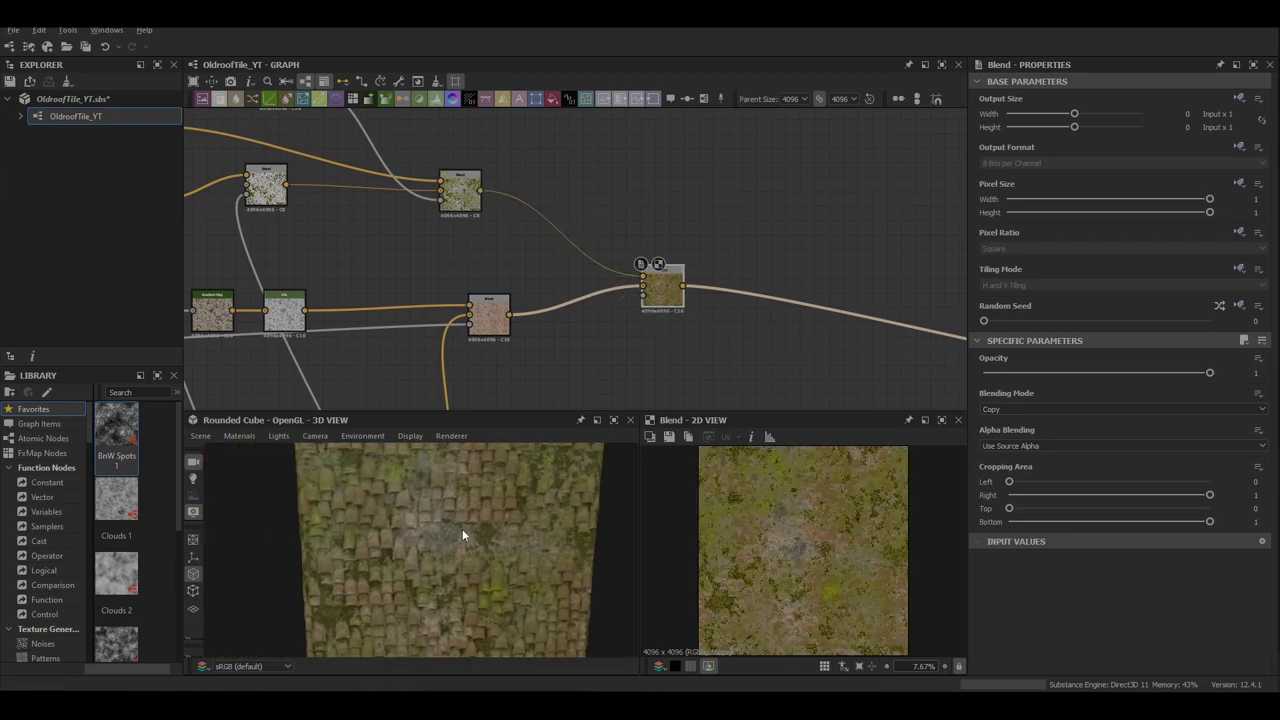
Insert another Blend before the base colour output and add a Gradient Map above it
middle_click_drag(820, 300, 588, 277)
left_click(630, 293)
key("space")
left_click(655, 302)
left_click_drag(656, 300, 748, 264)
scroll(745, 270, "down", 4)
middle_click_drag(735, 281, 666, 255)
key("space")
type("gra")
key("Return")
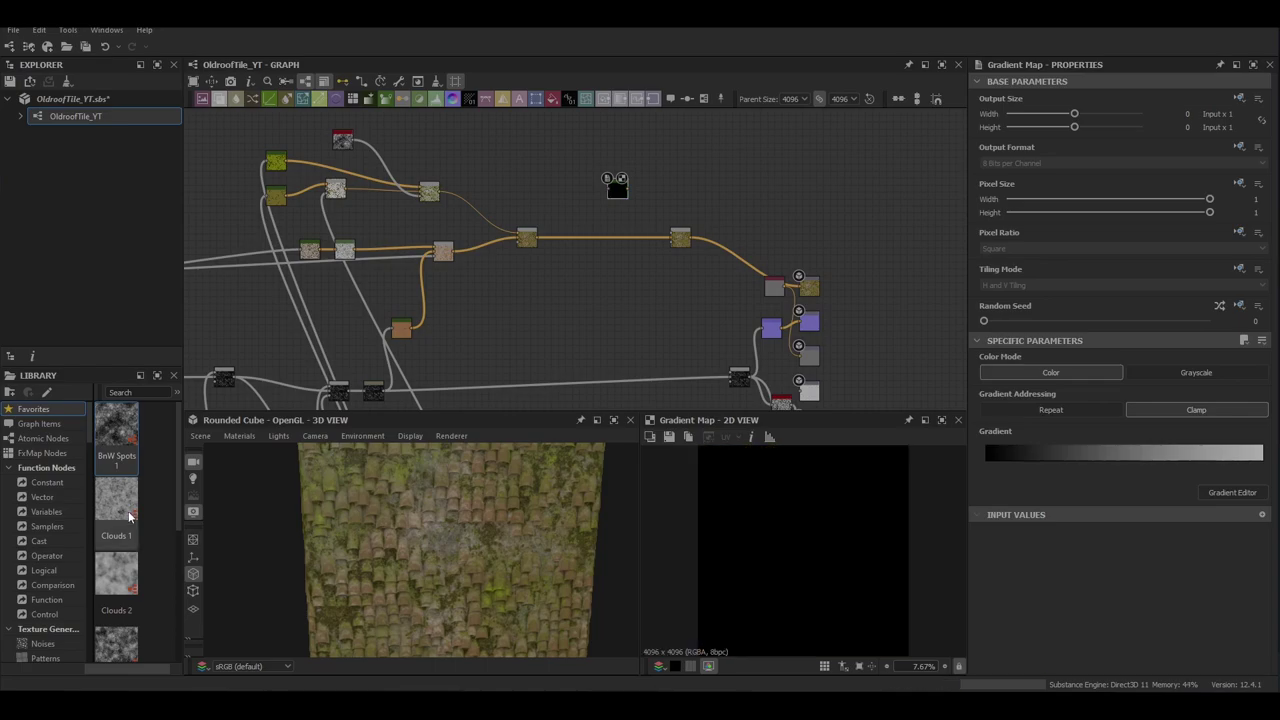
Feed the ambient occlusion node into another Gradient Map and connect that map to the last colour Blend's foreground
middle_click_drag(781, 405, 703, 345)
scroll(703, 348, "up", 4)
double_click(703, 345)
scroll(703, 350, "down", 3)
left_click_drag(718, 346, 578, 144)
left_click(624, 219)
key("space")
type("gra")
left_click(664, 255)
left_click_drag(664, 256, 489, 204)
Set the HBAO node to world units with surface size 167.65, height scale 90.91 cm and 16-sample quality
middle_click_drag(695, 390, 575, 196)
scroll(580, 236, "up", 1)
double_click(580, 240)
scroll(1048, 317, "down", 5)
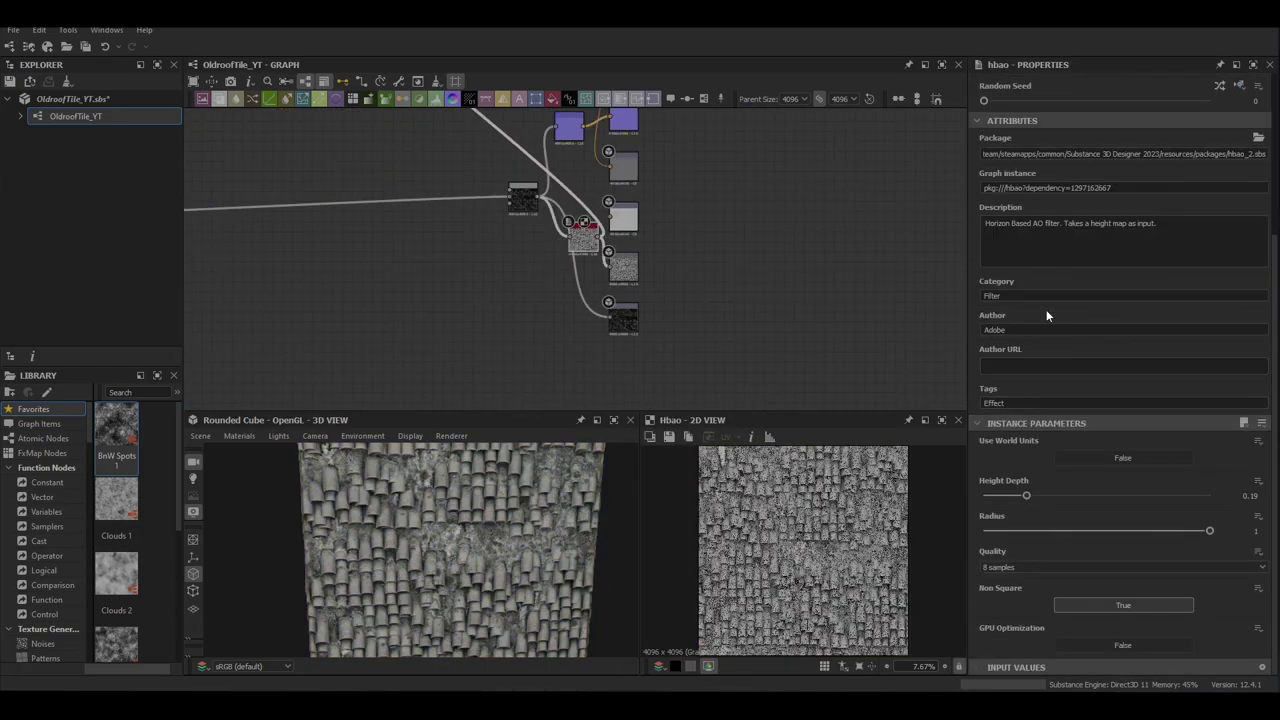
left_click(1103, 458)
left_click_drag(1020, 497, 1004, 540)
type("90.91")
key("Return")
scroll(506, 523, "up", 2)
scroll(506, 523, "down", 2)
left_click(1008, 602)
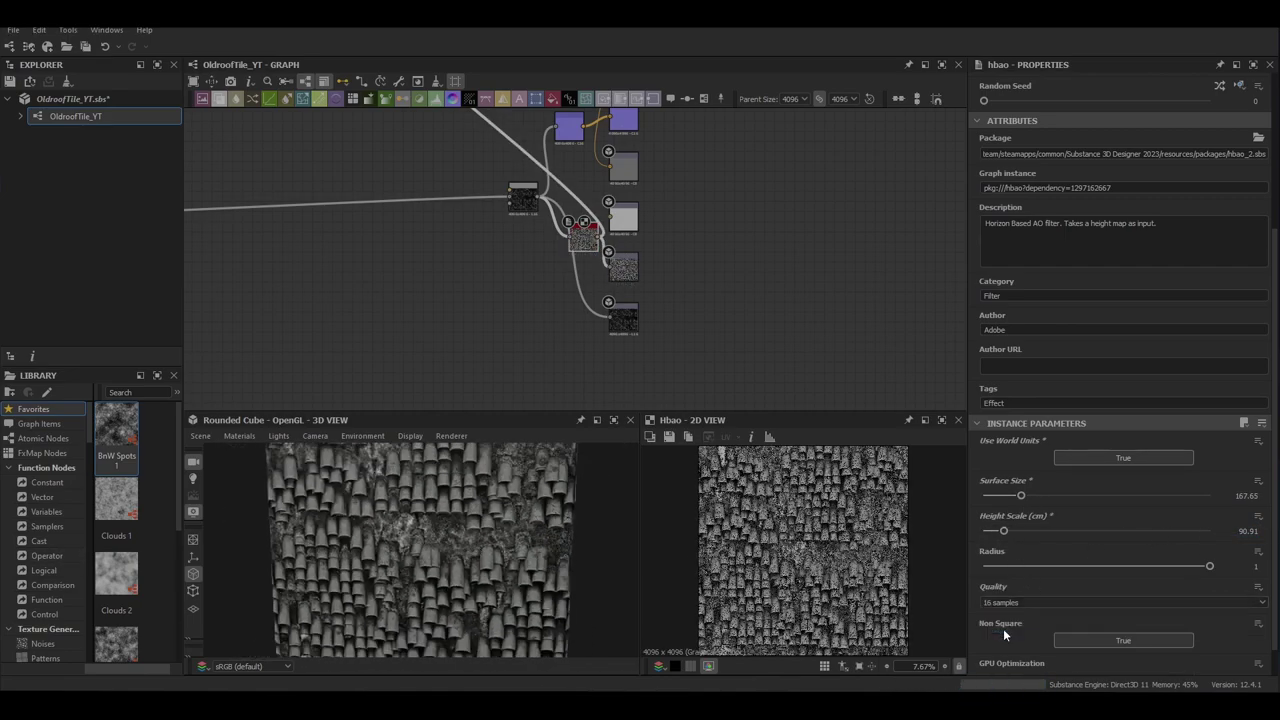
left_click(1003, 628)
scroll(993, 608, "down", 1)
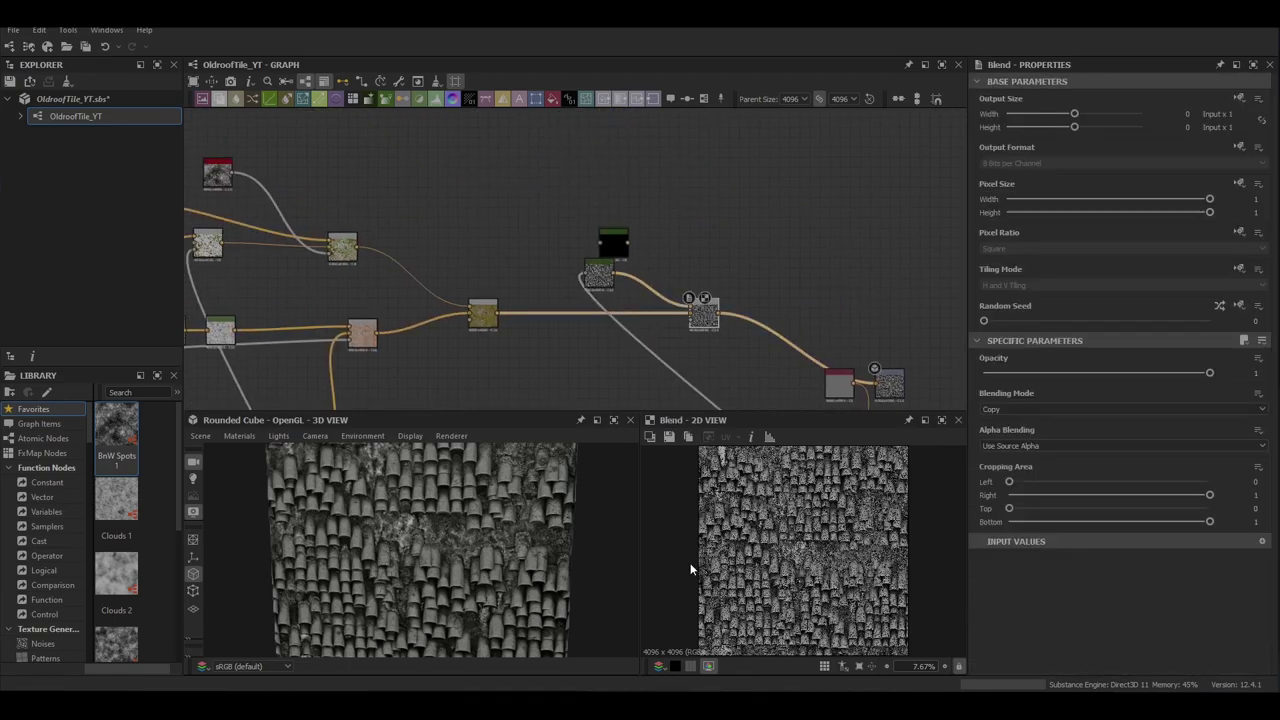
Set the ambient occlusion colour Blend to Overlay mode with 0.42 opacity
left_click(1010, 409)
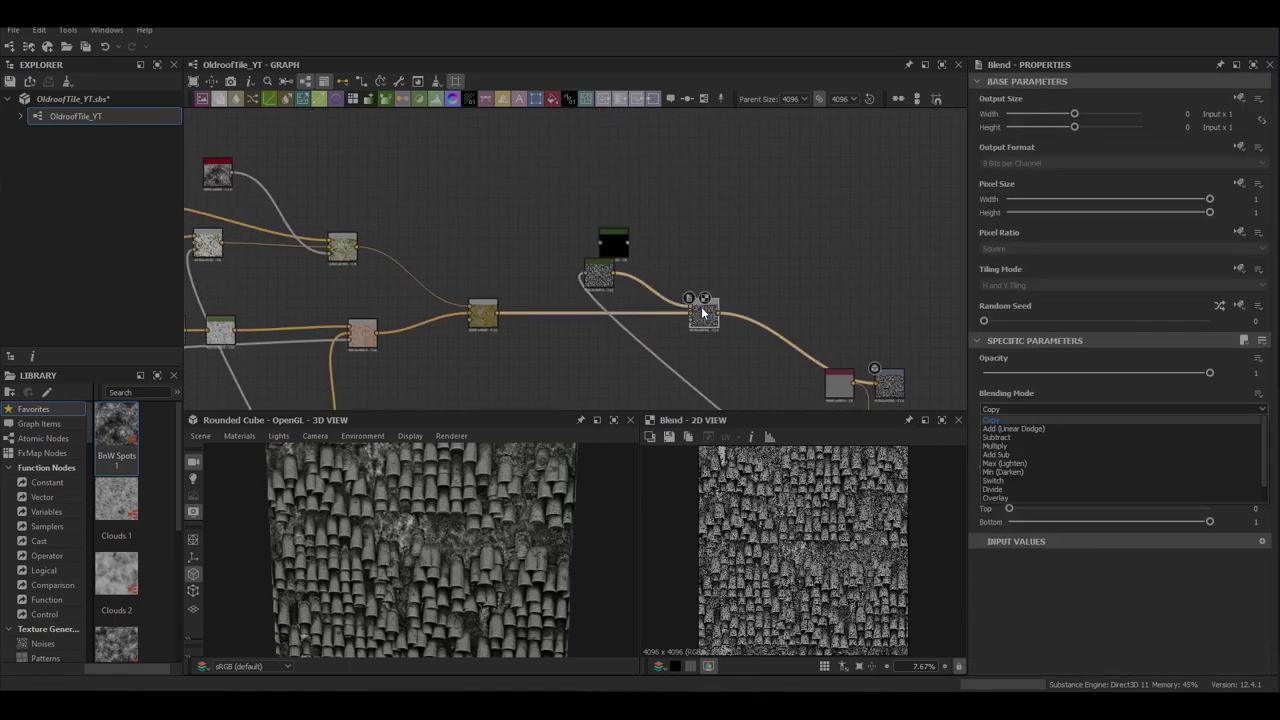
left_click(1003, 481)
left_click(1003, 373)
left_click_drag(1022, 379, 1077, 381)
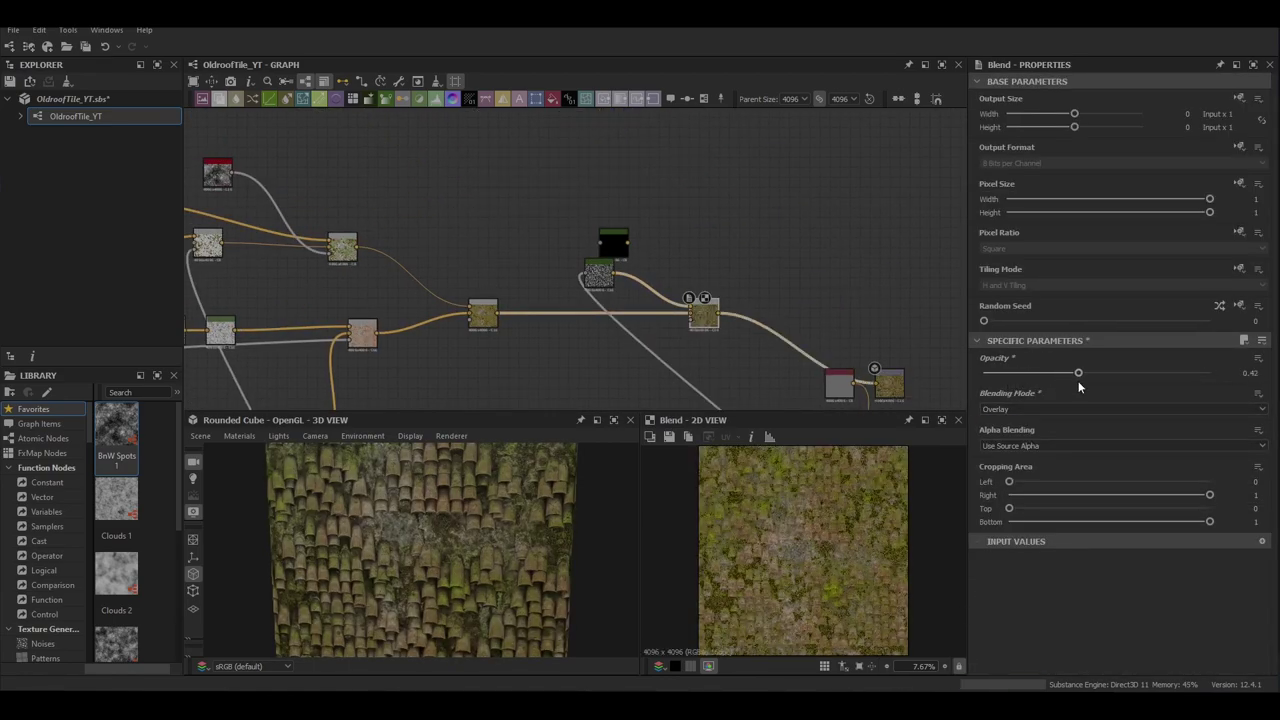
Open the Default material's properties and inspect the mossy tiles in the 3D view
scroll(474, 526, "up", 3)
scroll(474, 526, "down", 2)
left_click(239, 436)
mouse_move(254, 453)
left_click(322, 452)
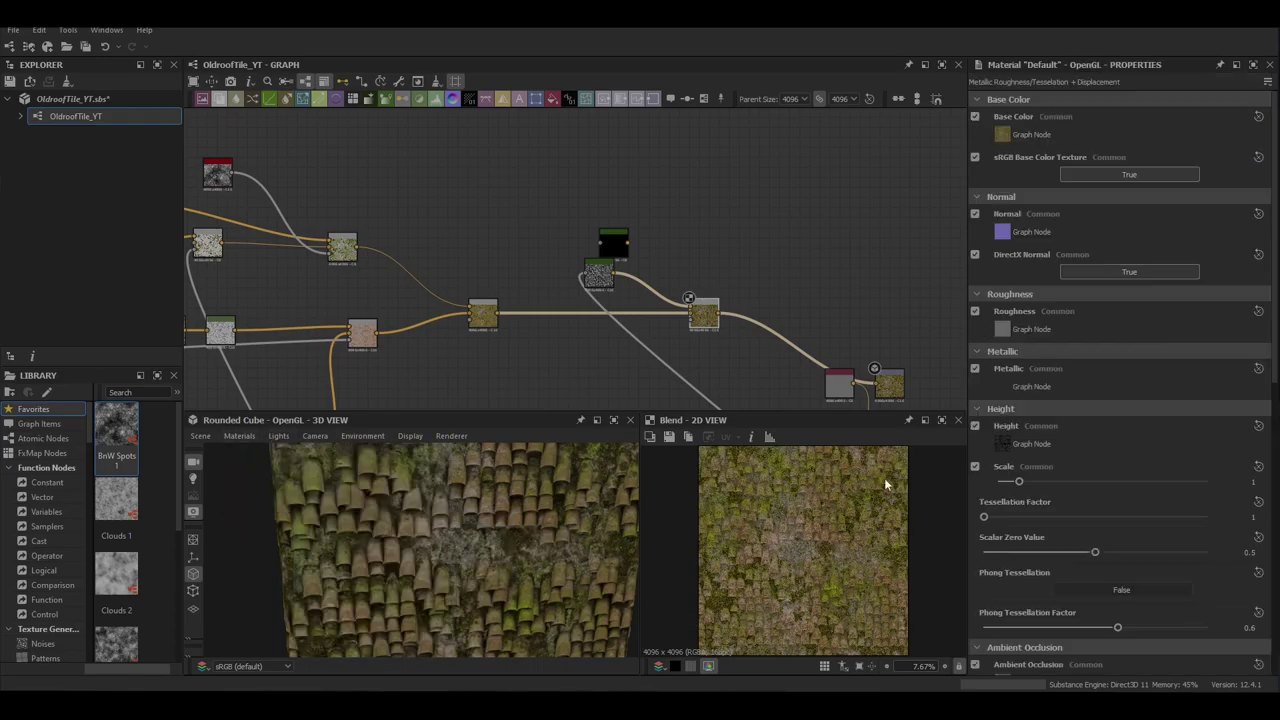
left_click_drag(514, 509, 412, 589)
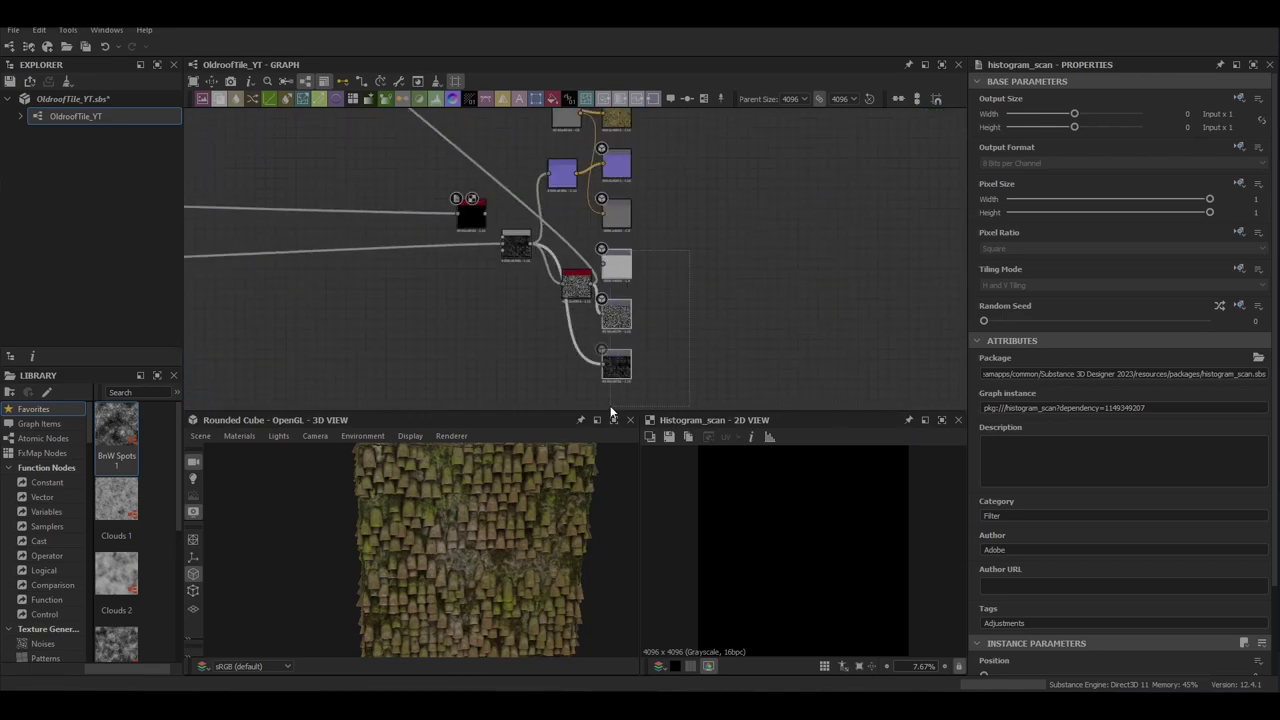
Move the metallic, ambient occlusion and height outputs and the HBAO node down, and use the Histogram Scan as a new Blend's opacity
left_click_drag(617, 265, 666, 407)
middle_click_drag(666, 407, 666, 335)
left_click_drag(576, 213, 574, 389)
middle_click_drag(574, 200, 451, 397)
left_click_drag(523, 325, 583, 332)
left_click_drag(346, 337, 230, 378)
middle_click_drag(243, 291, 468, 149)
scroll(1080, 598, "down", 3)
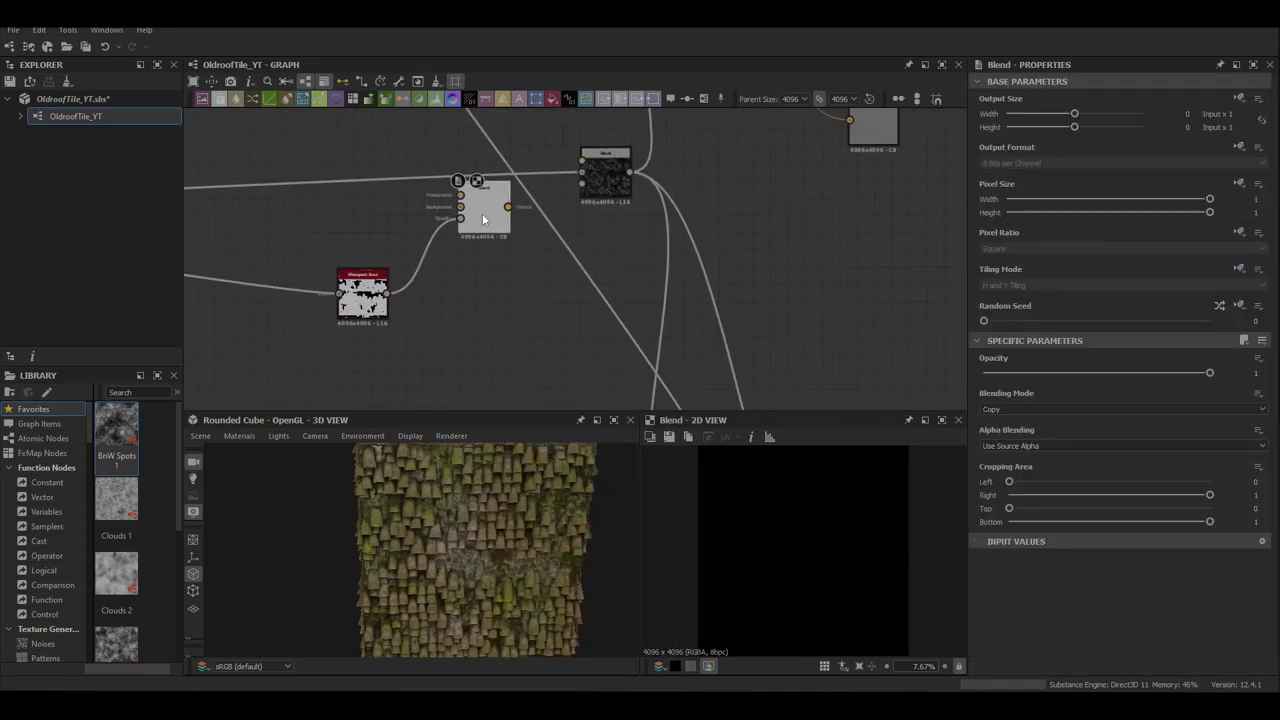
Add a white grayscale Uniform Color, connect it to the masked Blend's background and preview the Blend
key("space")
left_click(398, 271)
left_click(1195, 375)
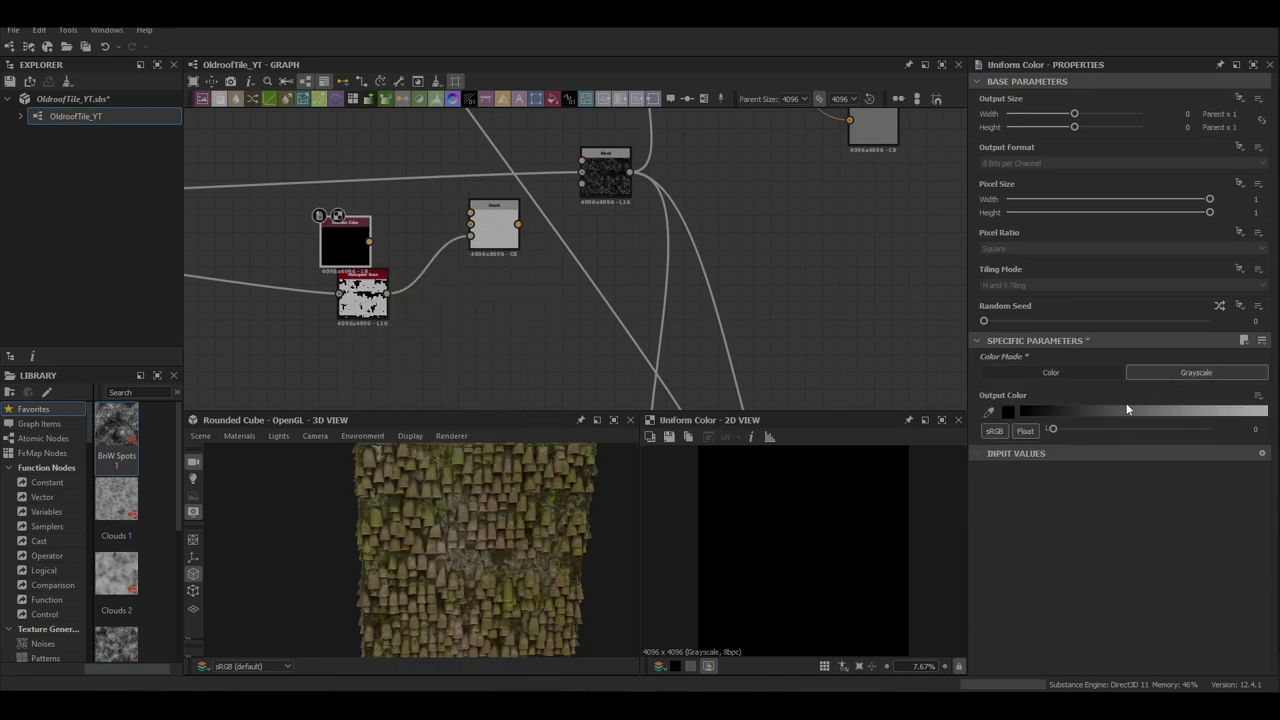
left_click_drag(1022, 411, 1266, 411)
left_click_drag(370, 242, 470, 224)
left_click_drag(346, 244, 346, 227)
left_click(500, 228)
double_click(500, 228)
middle_click_drag(500, 228, 606, 300)
scroll(606, 300, "down", 6)
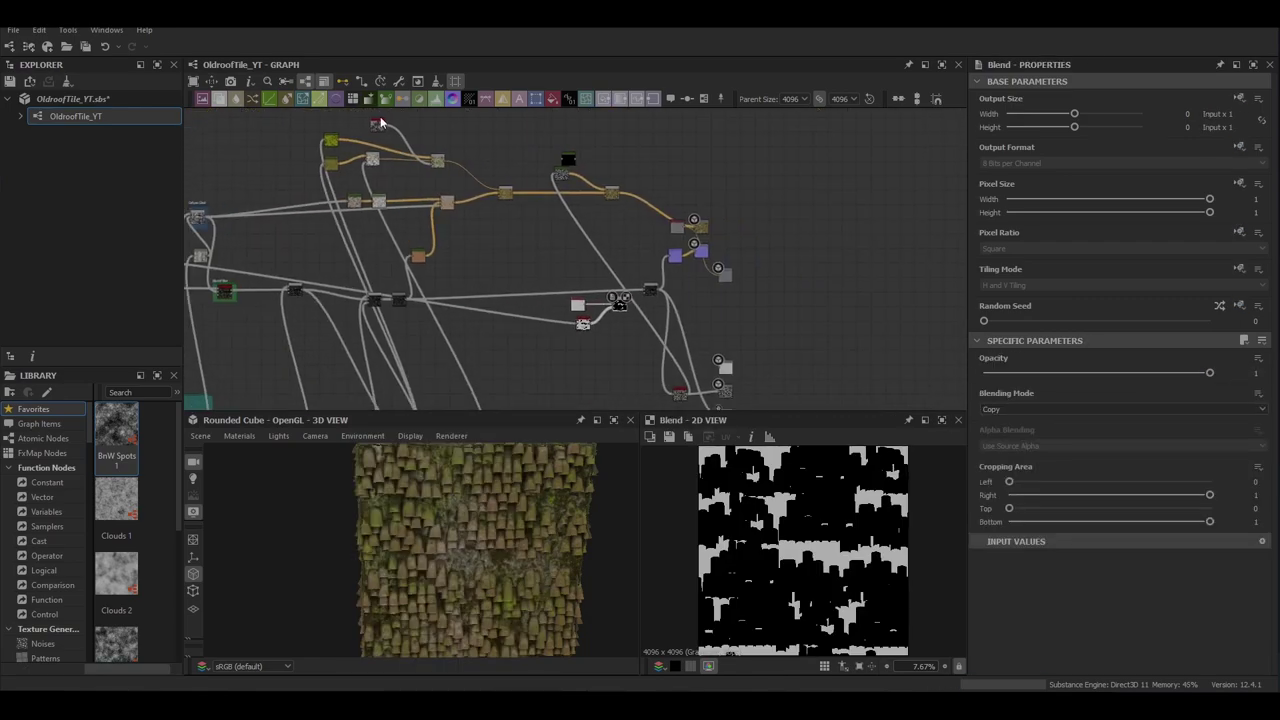
Connect the BnW Spots 1 noise to the masked Blend's foreground and set it to Multiply with 0.73 opacity
left_click_drag(382, 124, 614, 300)
scroll(632, 298, "up", 6)
left_click_drag(1209, 373, 1151, 376)
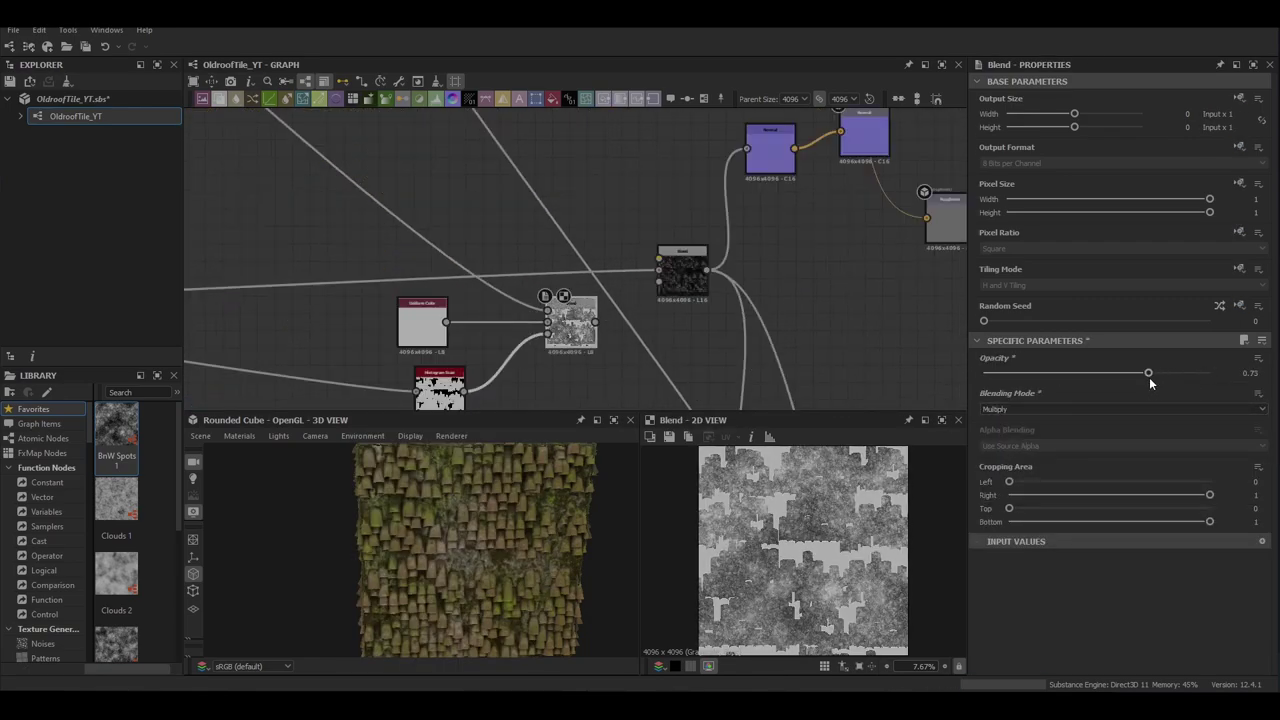
scroll(633, 317, "down", 4)
middle_click_drag(633, 317, 580, 277)
left_click_drag(537, 280, 566, 304)
middle_click_drag(583, 395, 562, 289)
Add a Levels node fed by the HBAO node and arrange both below the roughness Blend
key("space")
type("levels")
key("Return")
left_click_drag(663, 360, 554, 295)
left_click_drag(562, 298, 576, 273)
left_click_drag(647, 362, 436, 357)
Add a Blend combining the spotted roughness with the Levels result, masked by the Histogram Scan, and shift the Levels midtones
left_click_drag(539, 196, 593, 198)
key("space")
type("blend")
key("Return")
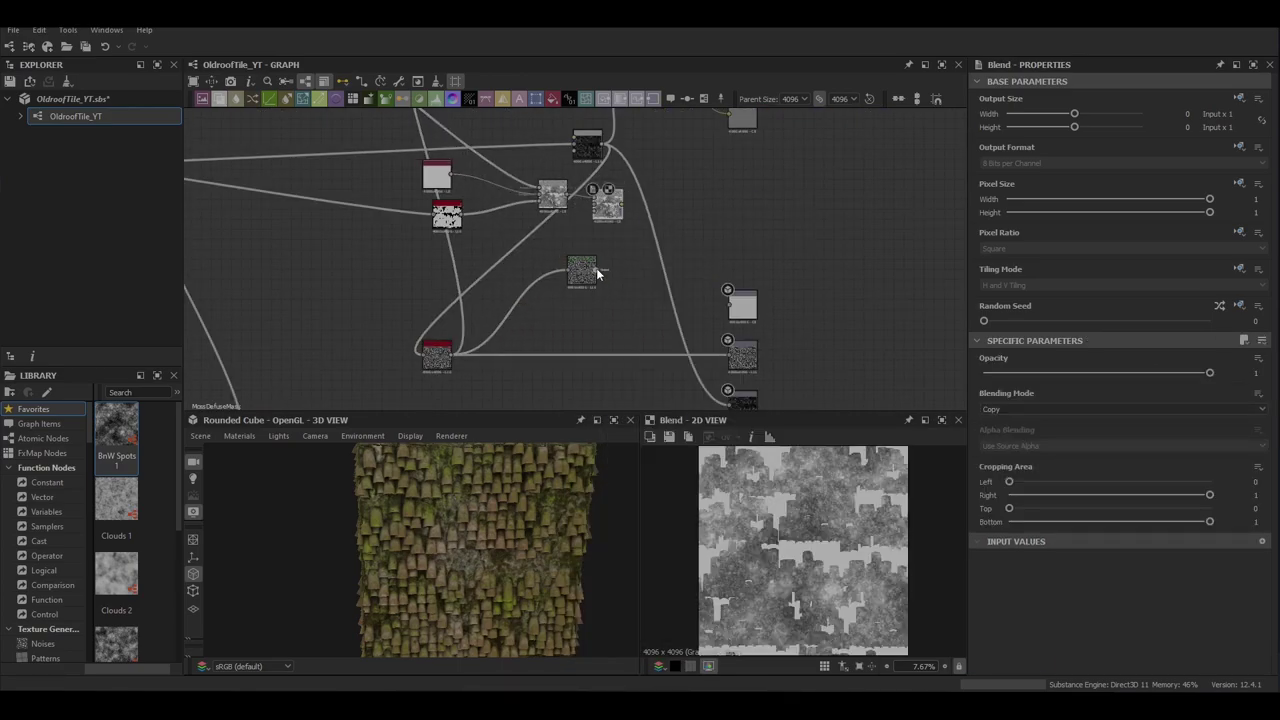
left_click_drag(462, 214, 606, 210)
scroll(763, 543, "up", 4)
double_click(582, 272)
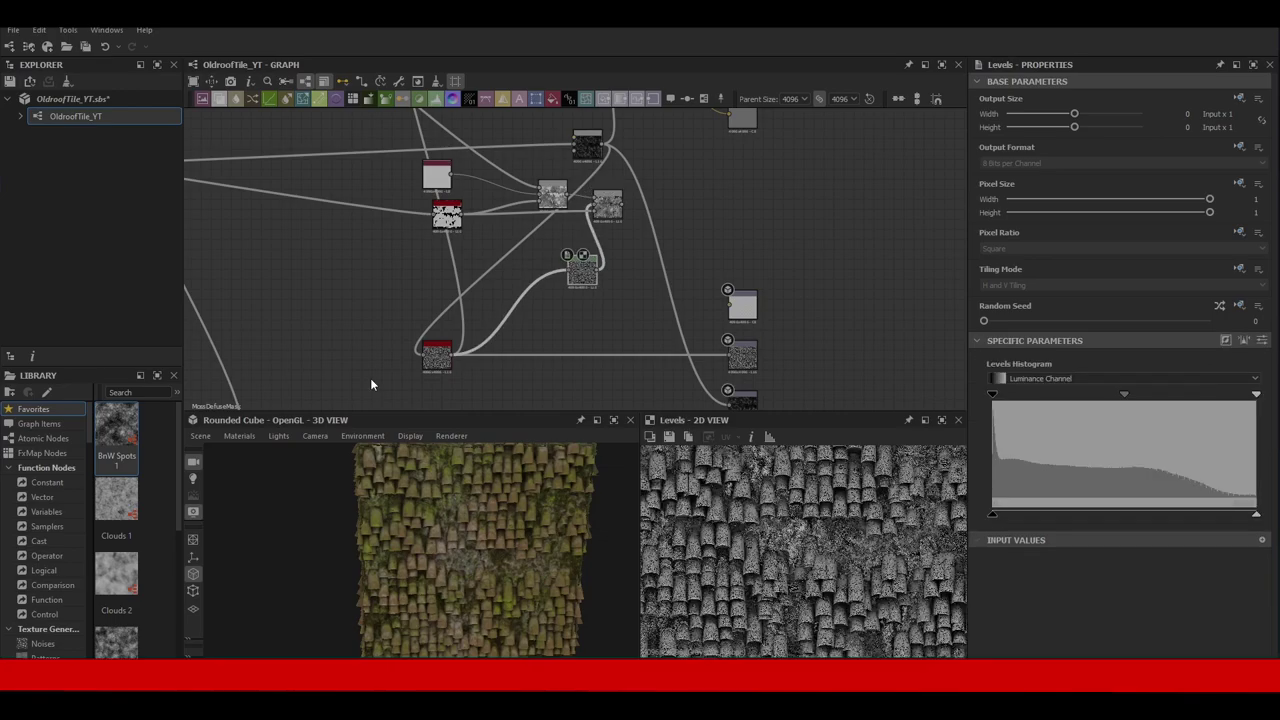
left_click_drag(1125, 394, 1094, 398)
Move the roughness output beside the final grayscale Blend, connect the Blend to it and preview the roughness
middle_click_drag(762, 112, 677, 214)
double_click(658, 218)
left_click_drag(658, 218, 648, 288)
mouse_move(616, 294)
middle_mouse_down()
mouse_move(621, 320)
mouse_move(632, 294)
middle_mouse_up()
double_click(538, 308)
left_click_drag(553, 307, 646, 288)
double_click(664, 287)
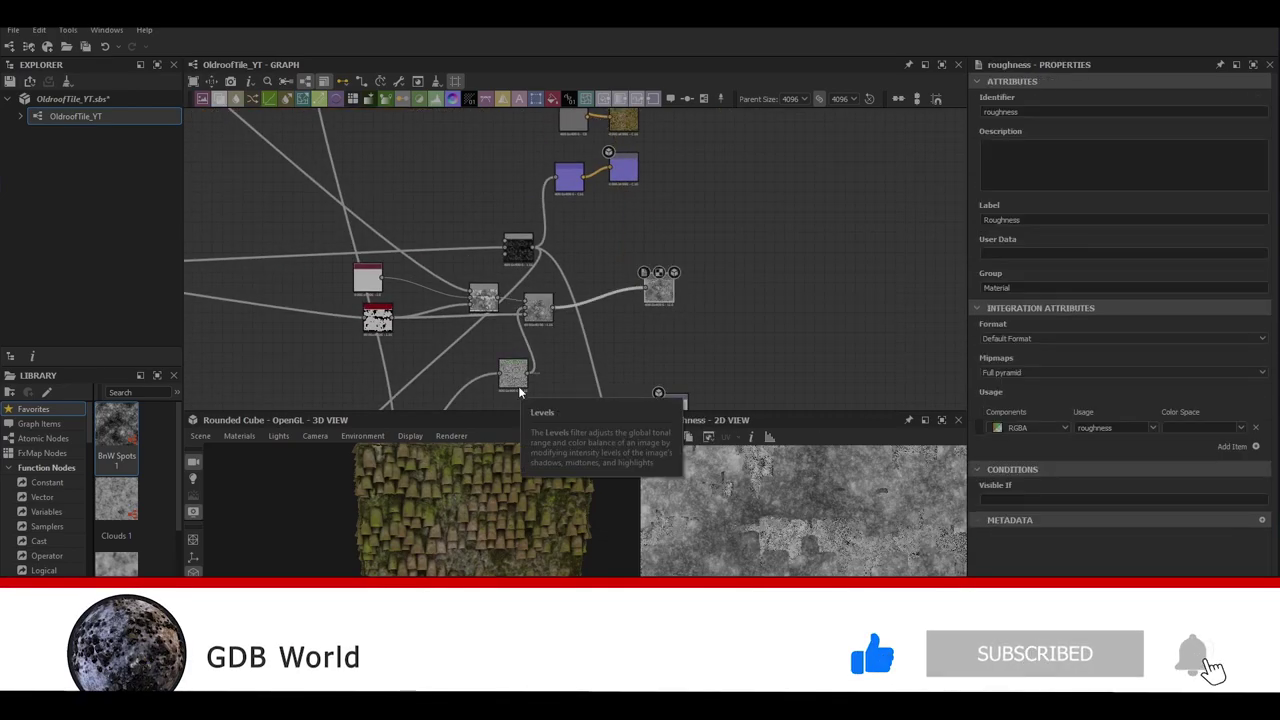
Set the final roughness Blend to Multiply with 0.52 opacity and preview the roughness output
left_click(535, 308)
left_click(1047, 409)
left_click(1047, 435)
left_click_drag(1209, 373, 1140, 377)
left_click(662, 295)
left_click(538, 308)
key("ctrl+z")
Show the graph's outputs on the 3D model and examine the tile surface with the adjusted roughness
scroll(532, 555, "up", 5)
scroll(532, 555, "down", 3)
right_click(748, 239)
left_click(820, 328)
scroll(483, 571, "up", 1)
scroll(483, 571, "down", 4)
left_click_drag(483, 571, 564, 537)
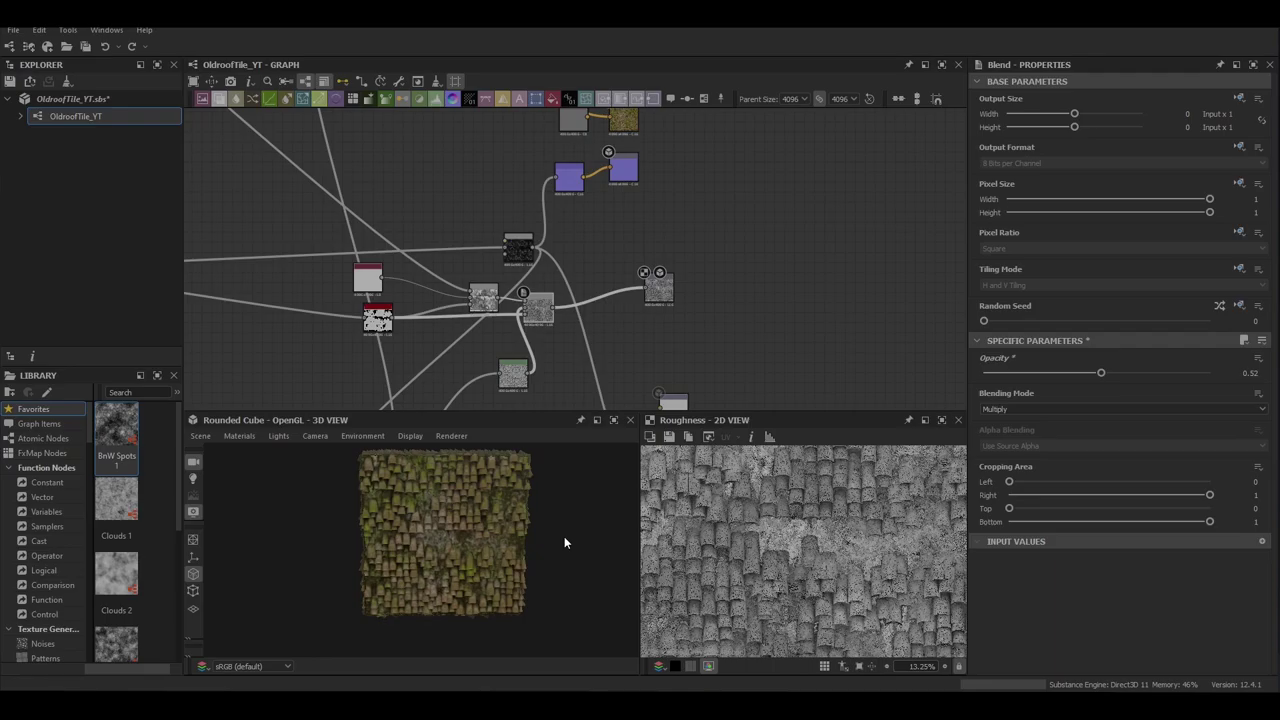